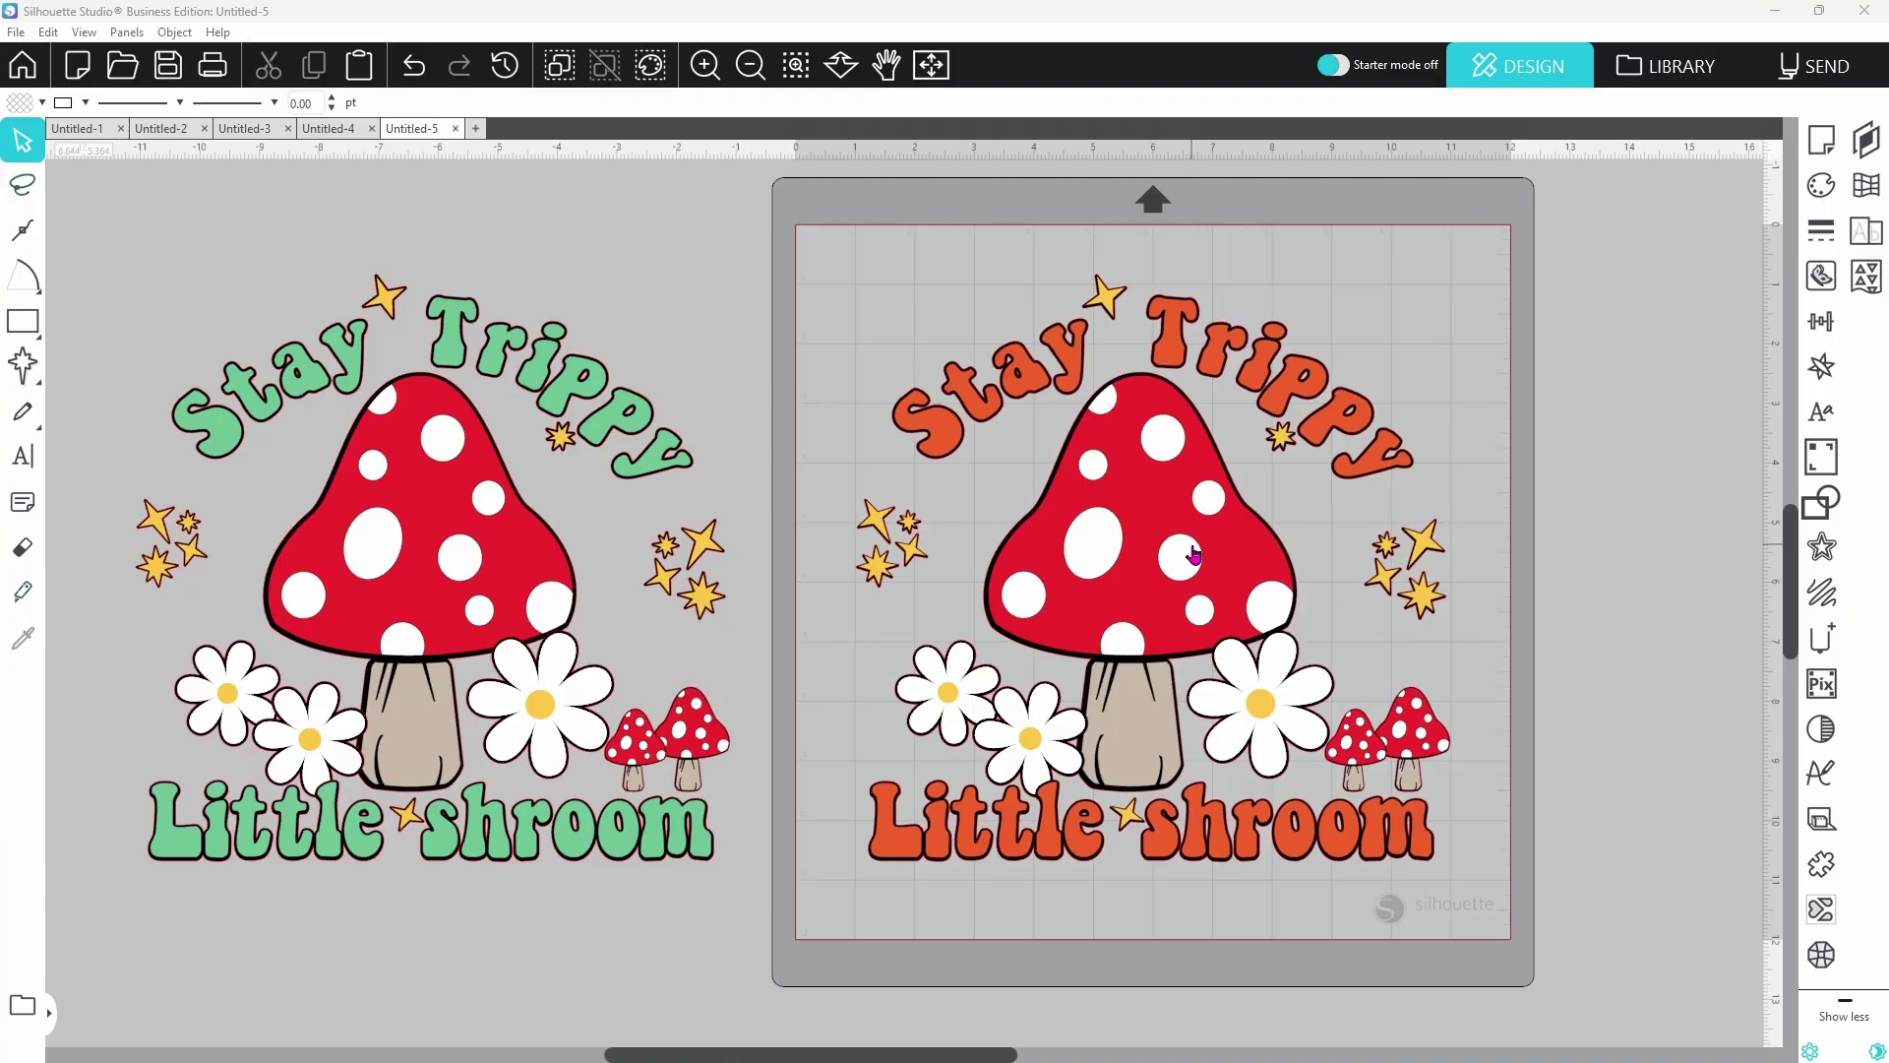
Ungroup the orange-lettered mushroom design on the mat
{"action": "left_click_drag", "start_coordinate": [1185, 497], "coordinate": [1185, 488]}
{"action": "right_click", "coordinate": [1184, 488]}
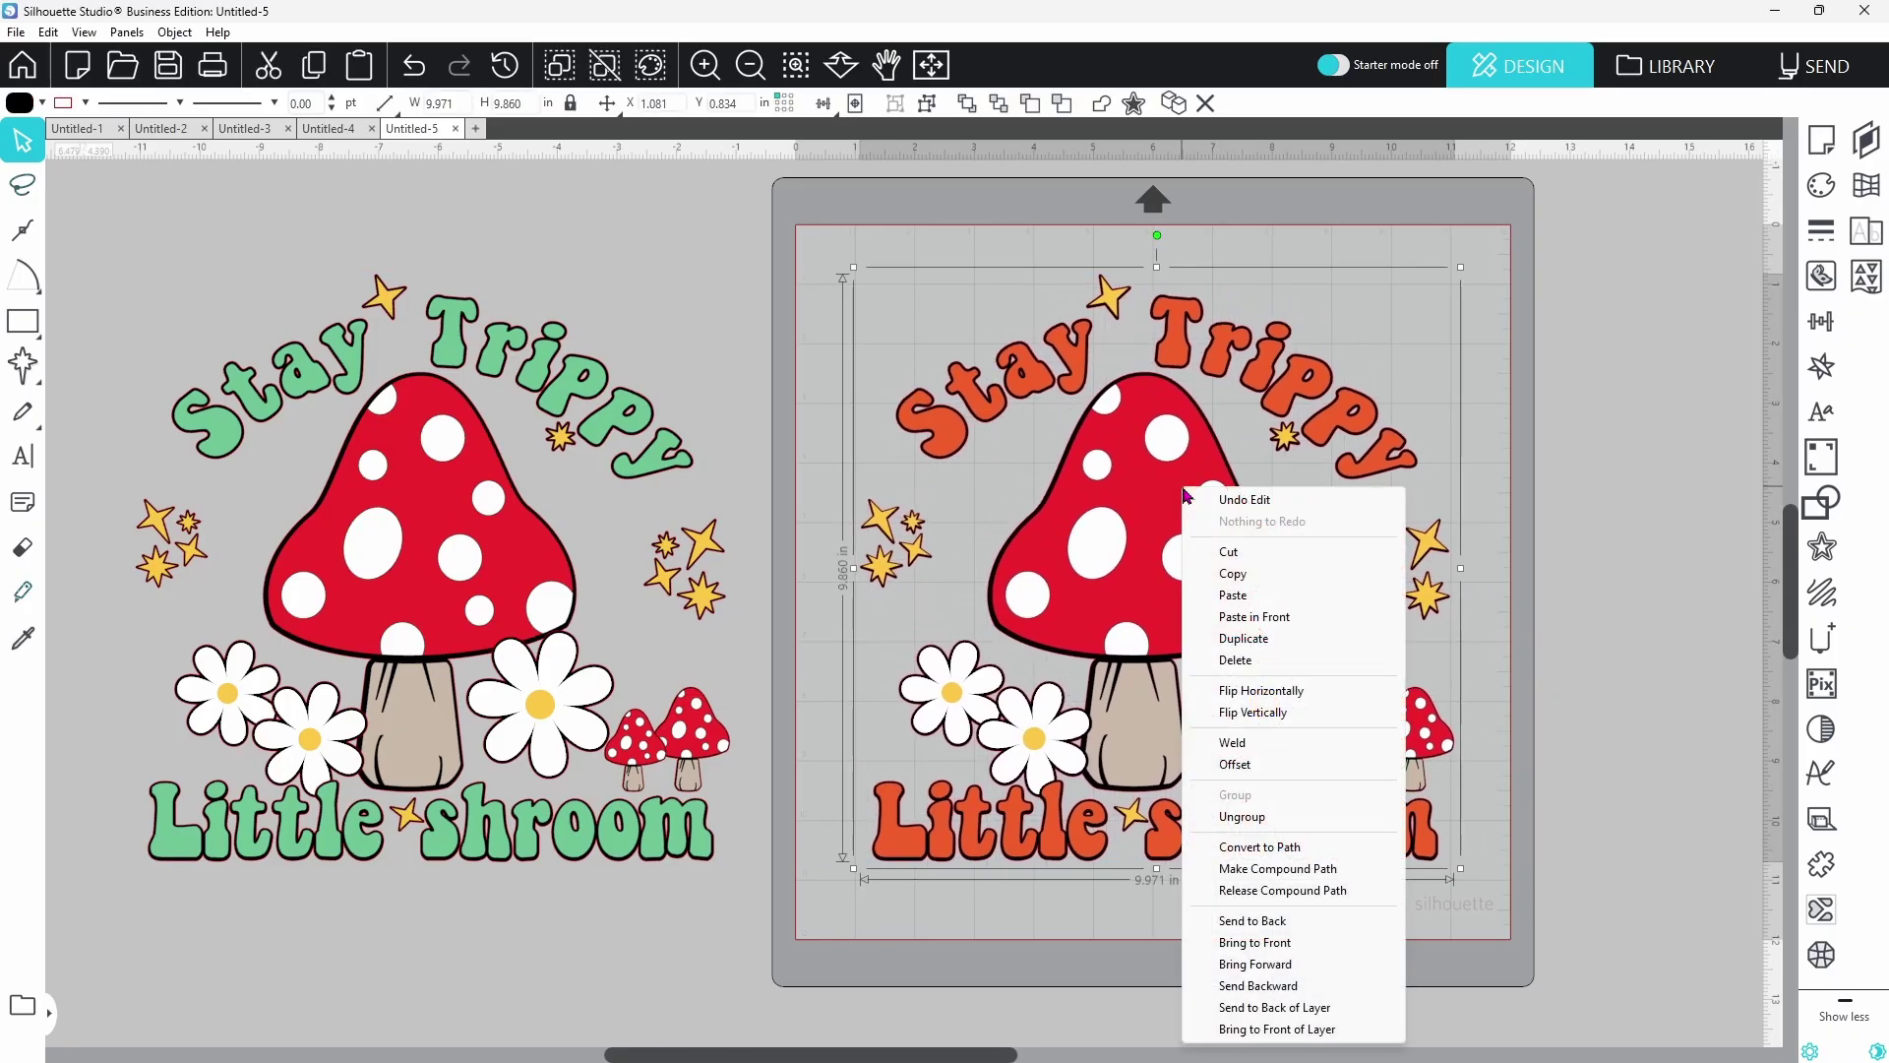
{"action": "left_click", "coordinate": [1242, 816]}
{"action": "left_click", "coordinate": [1580, 636]}
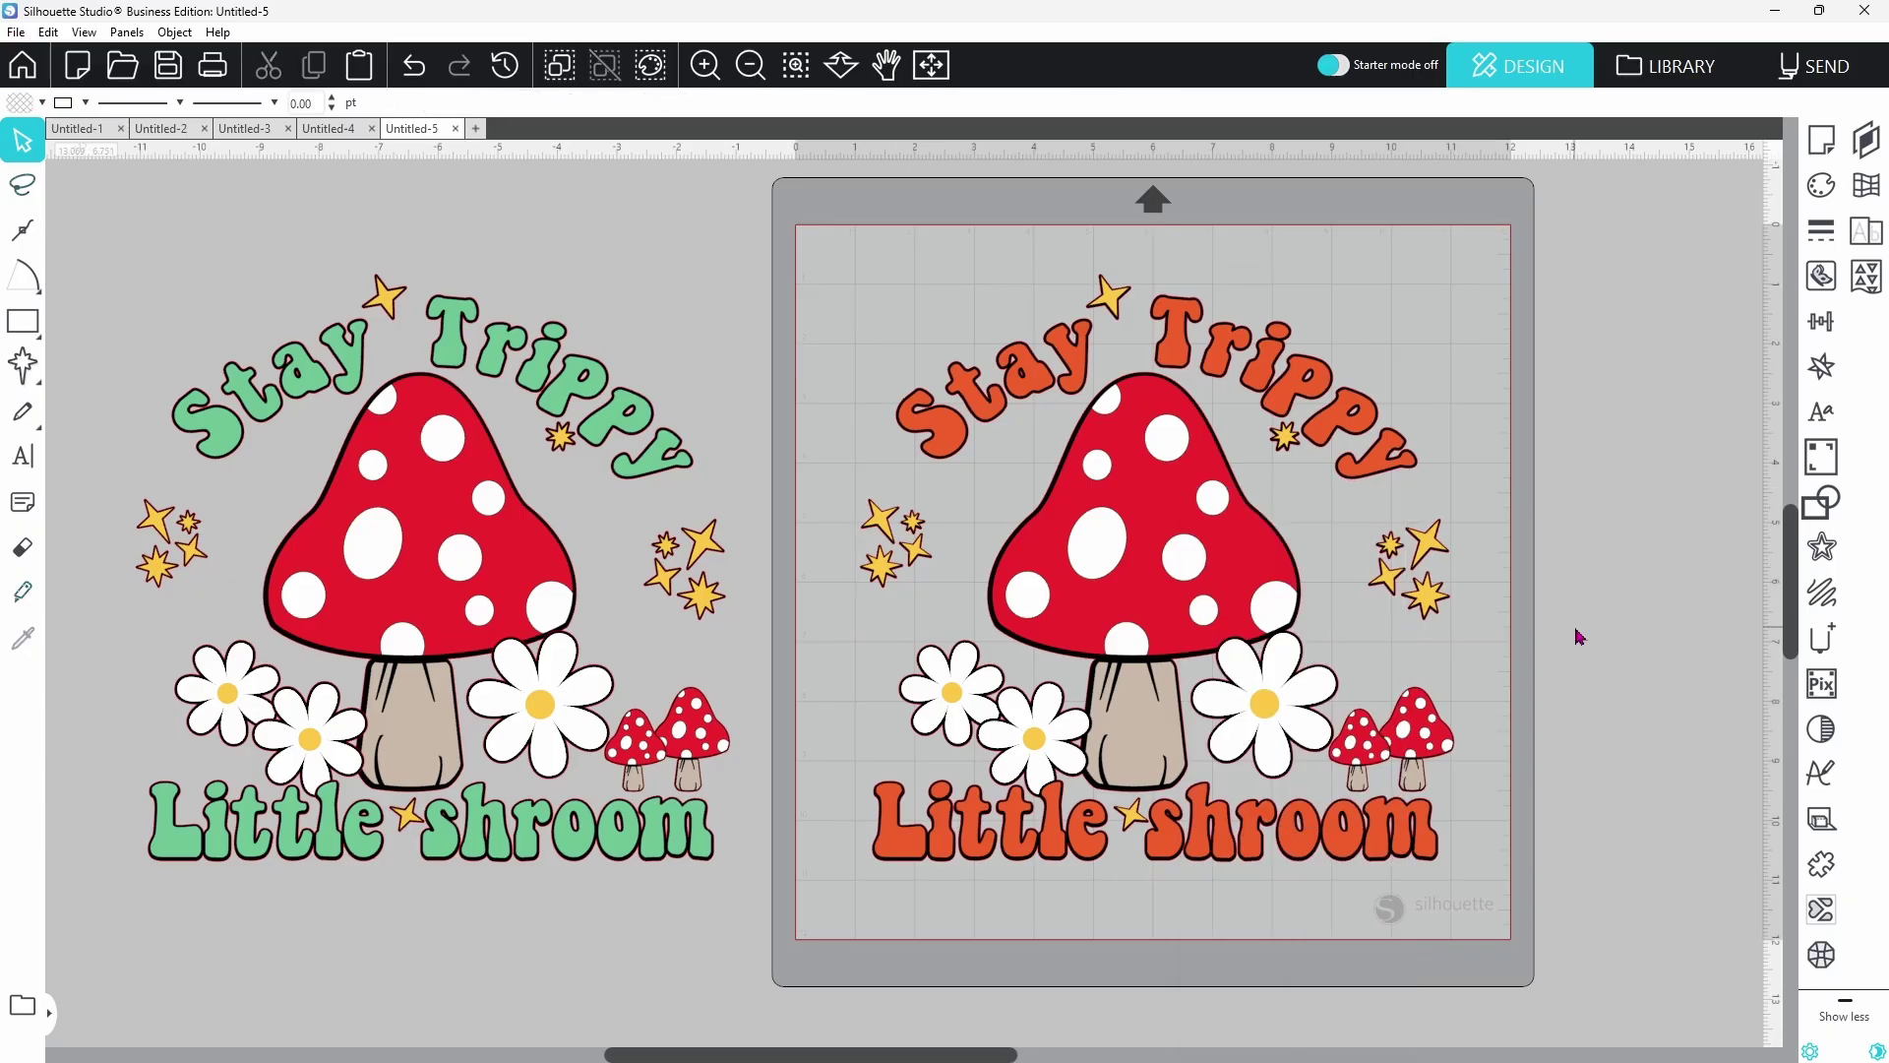
Move the red mushroom cap layer and the orange lettering layer off the mat
{"action": "left_click_drag", "start_coordinate": [1260, 558], "coordinate": [1734, 465]}
{"action": "left_click_drag", "start_coordinate": [1414, 491], "coordinate": [1686, 466]}
{"action": "mouse_move", "coordinate": [1000, 602]}
{"action": "left_mouse_down"}
{"action": "mouse_move", "coordinate": [1038, 600]}
{"action": "mouse_move", "coordinate": [1018, 574]}
{"action": "mouse_move", "coordinate": [1003, 606]}
{"action": "left_mouse_up"}
{"action": "key", "text": "Escape"}
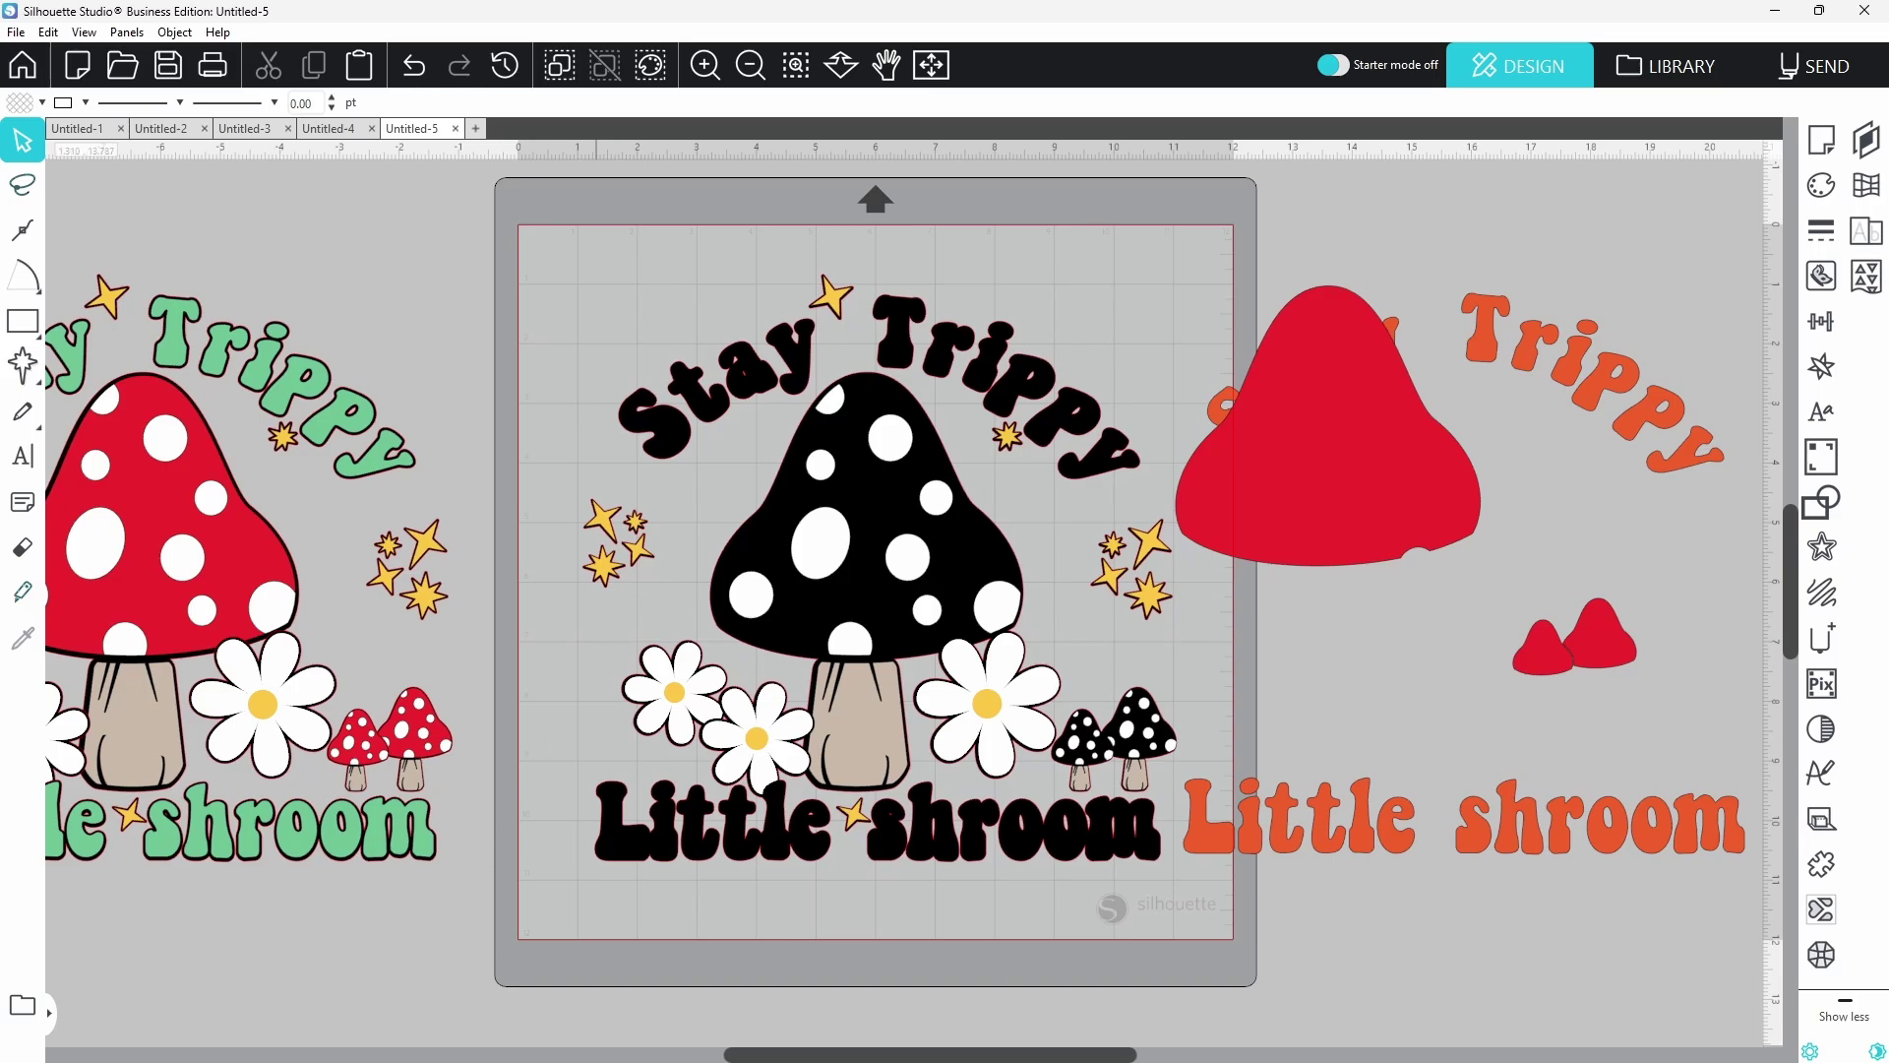
Move the white daisy-and-dots layer and the black background layer off the mat beside the red and orange layers
{"action": "left_click_drag", "start_coordinate": [756, 1055], "coordinate": [613, 1055]}
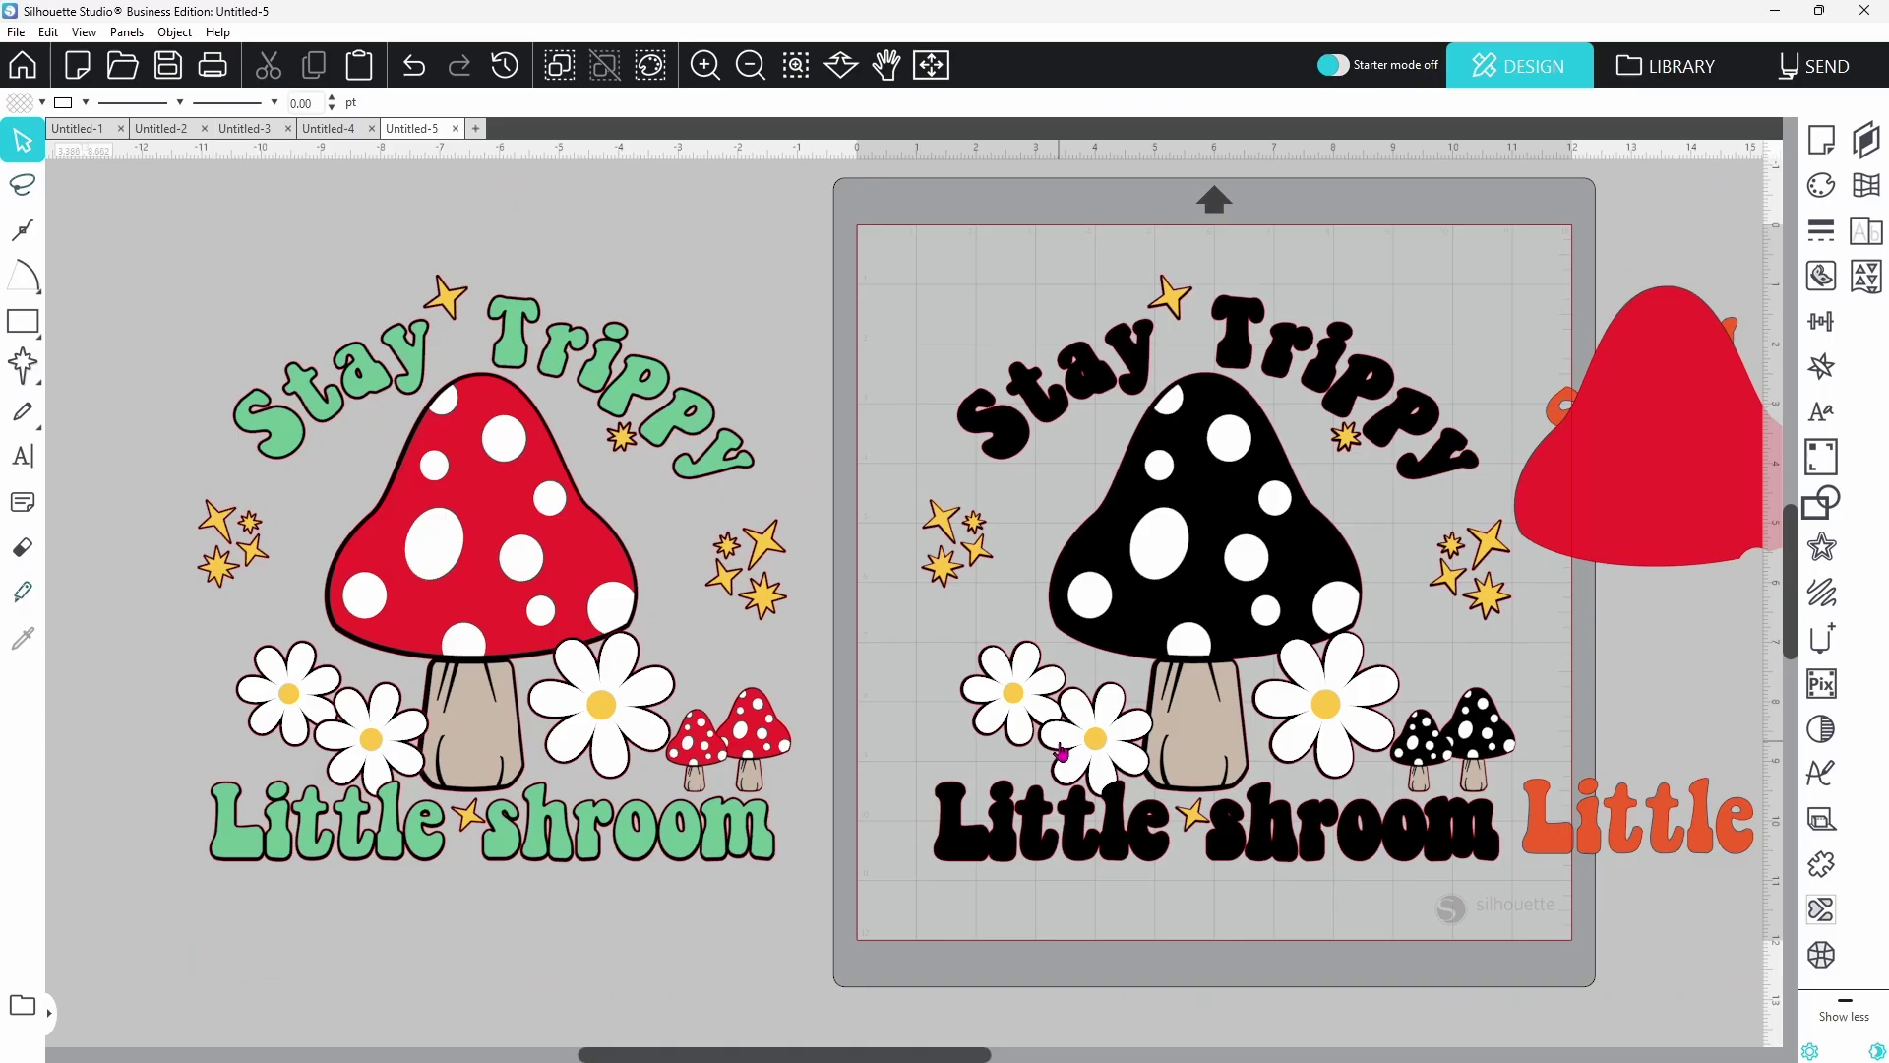
{"action": "left_click_drag", "start_coordinate": [1061, 751], "coordinate": [942, 671]}
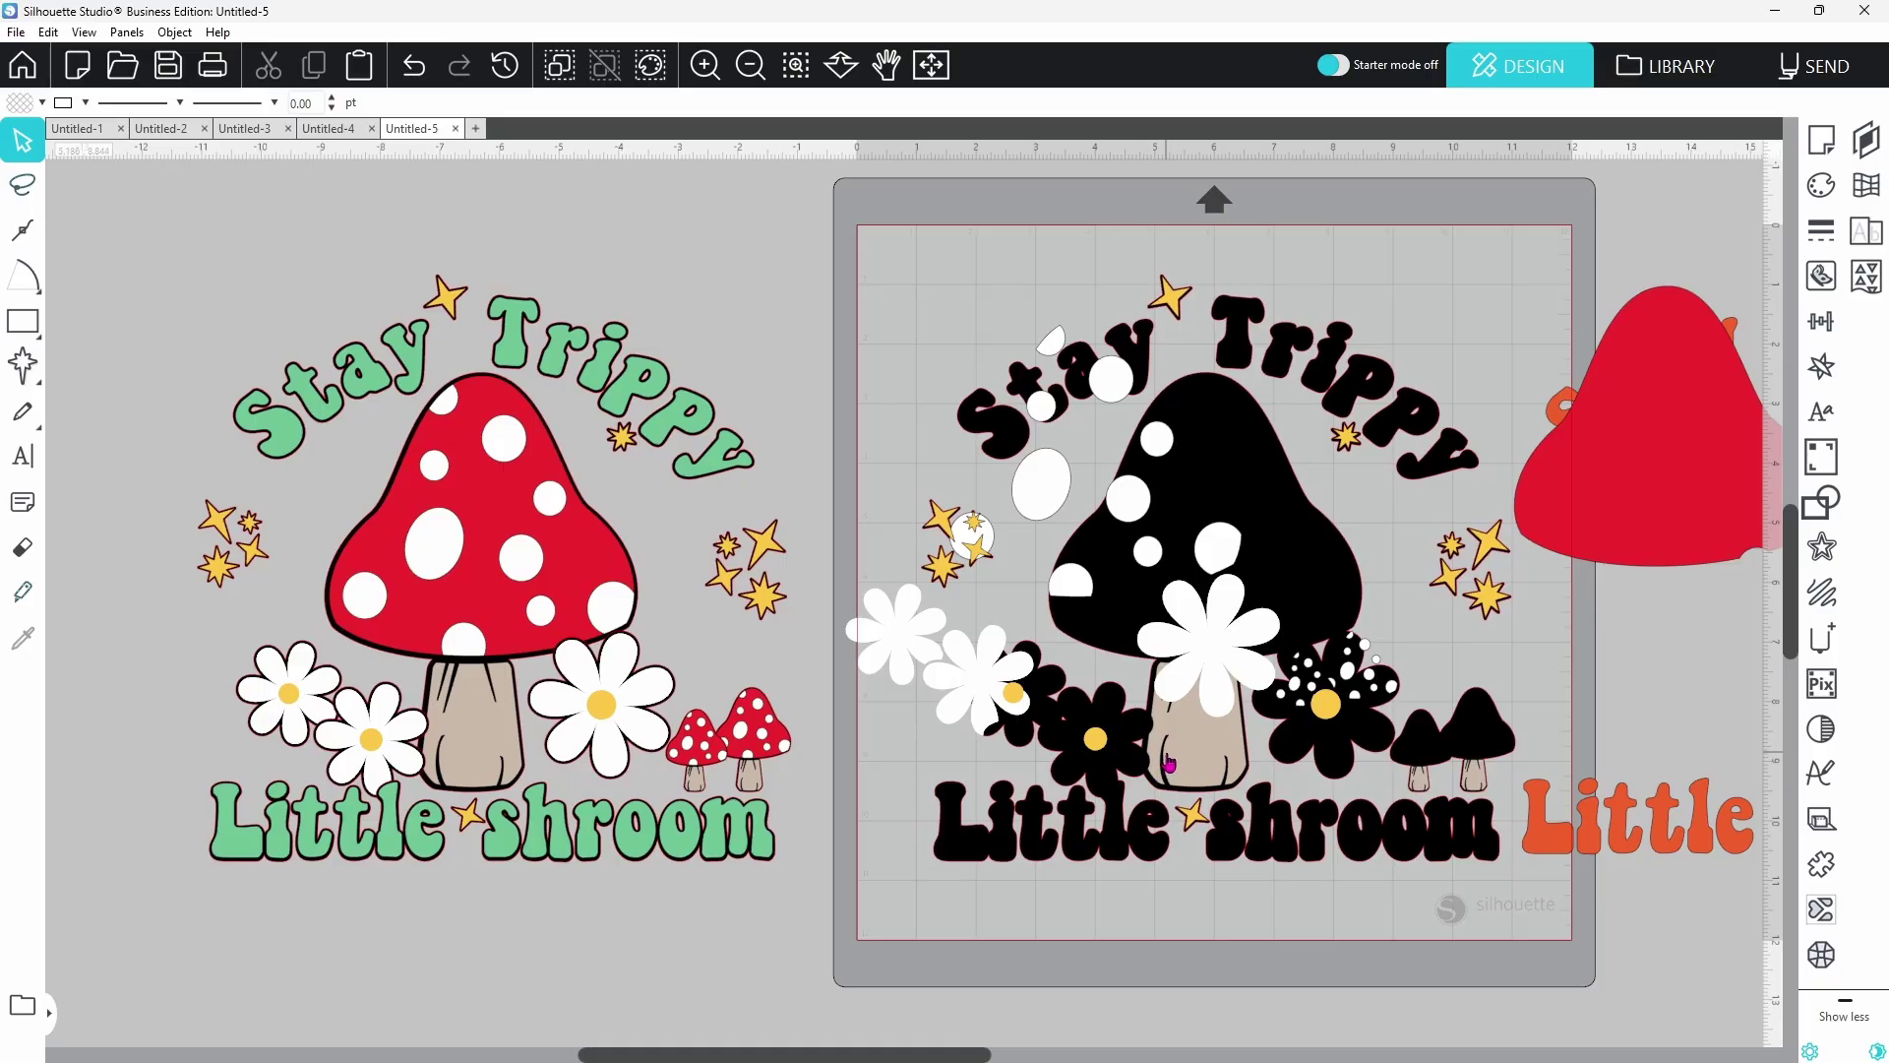
{"action": "left_click_drag", "start_coordinate": [1209, 701], "coordinate": [1649, 664]}
{"action": "left_click_drag", "start_coordinate": [1027, 583], "coordinate": [1045, 490]}
{"action": "key", "text": "Escape"}
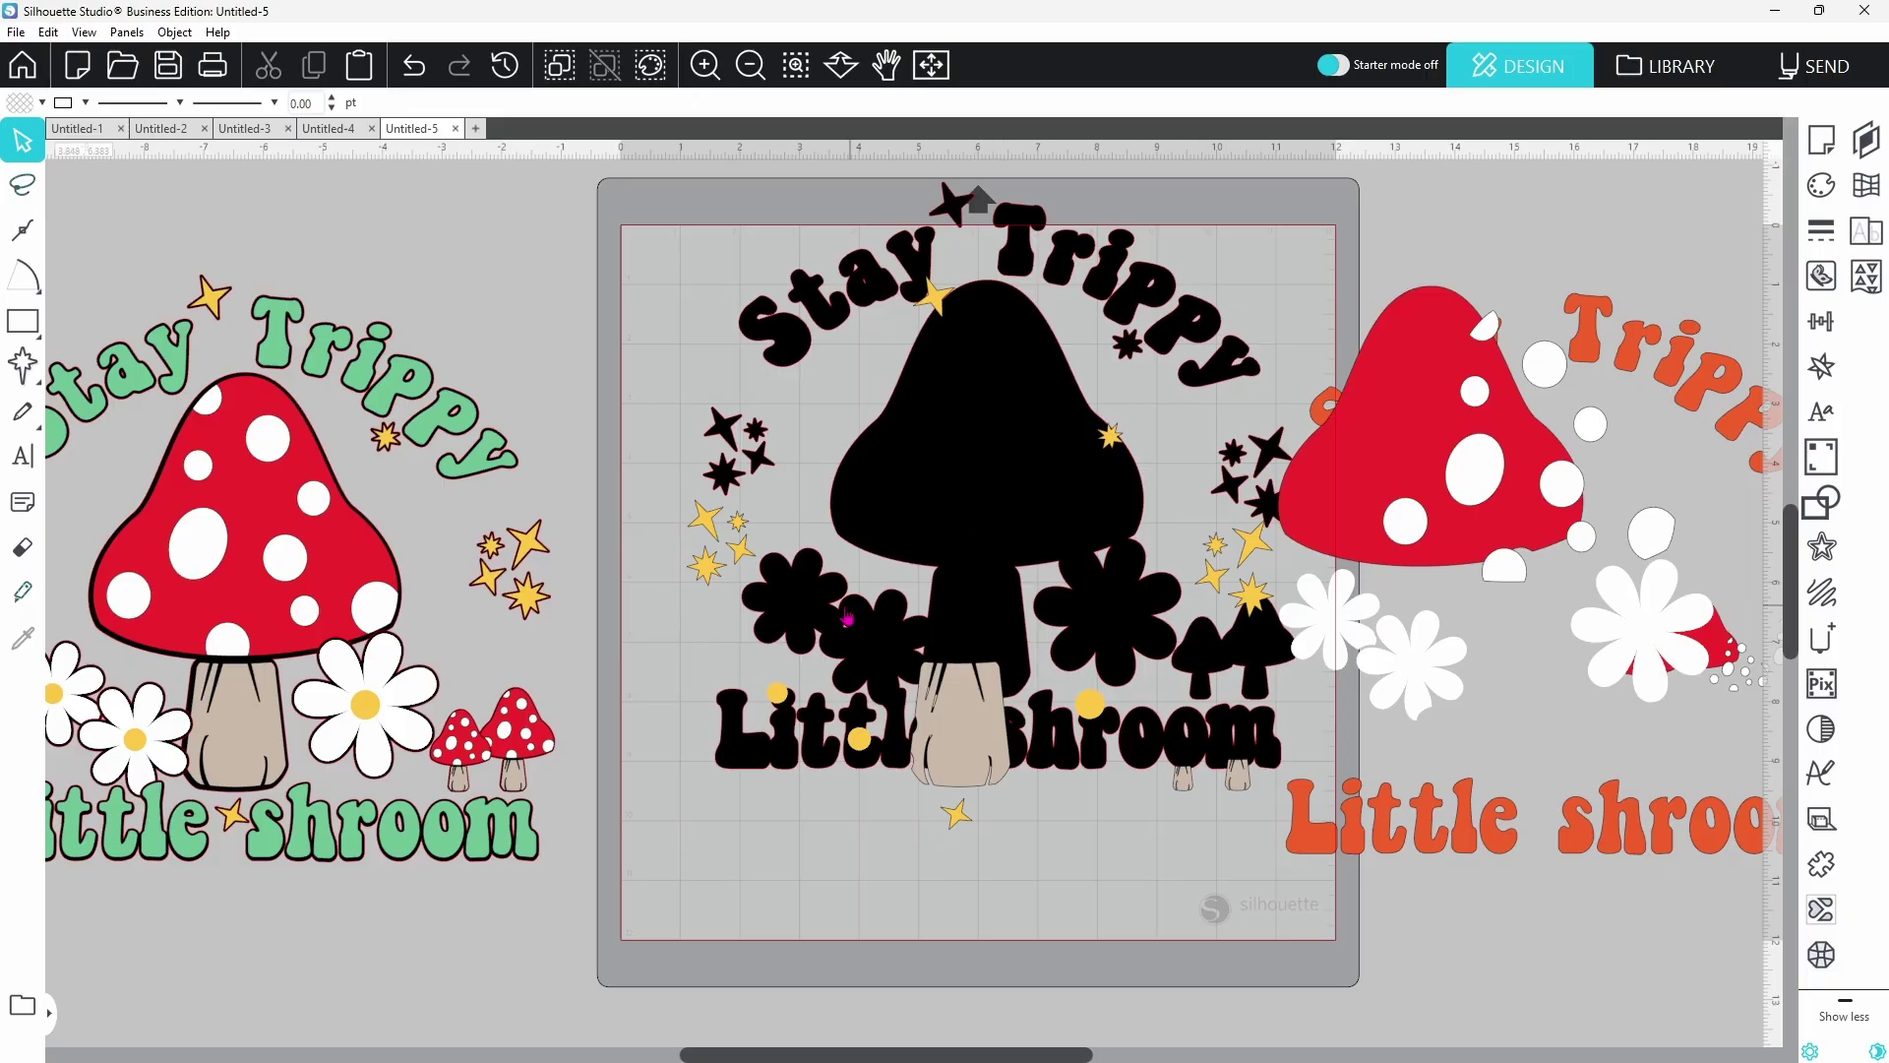
{"action": "left_click_drag", "start_coordinate": [978, 522], "coordinate": [1568, 591]}
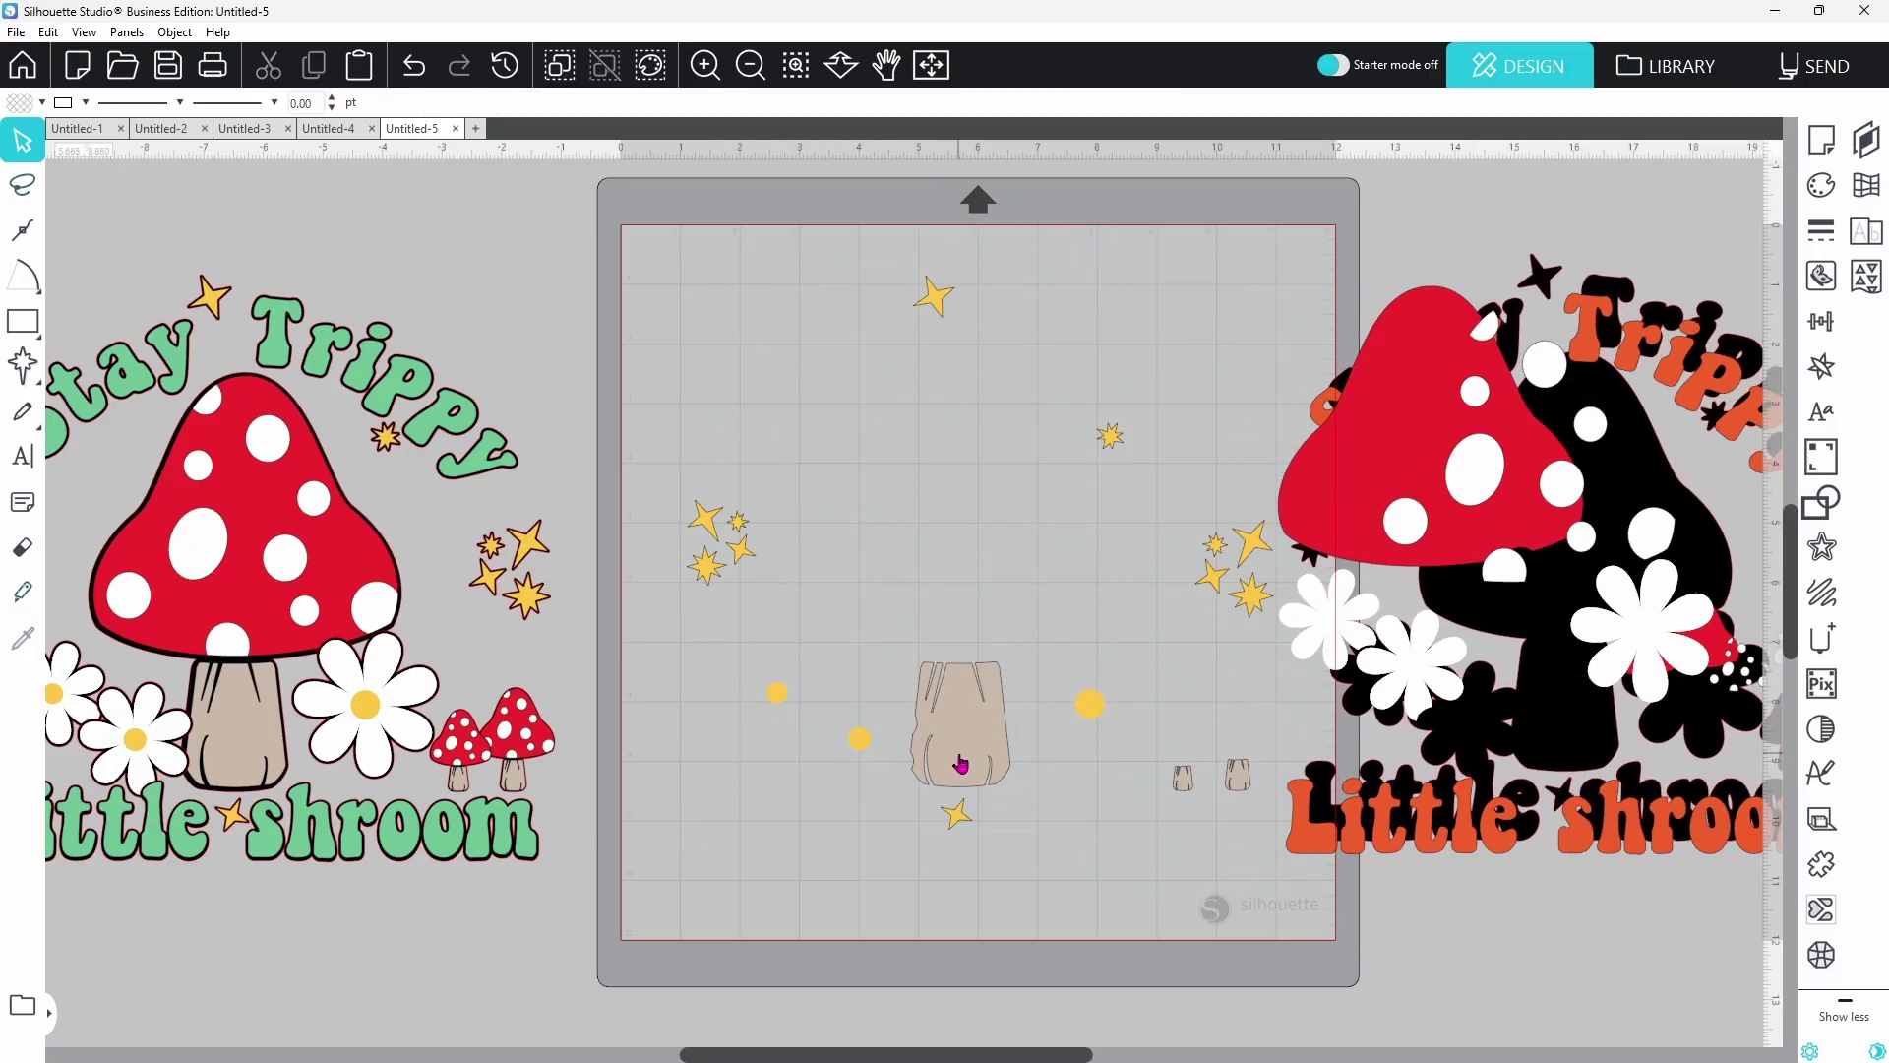
Move the tan mushroom stem layer and the yellow star-and-daisy-center layer off the mat
{"action": "left_click_drag", "start_coordinate": [960, 763], "coordinate": [1447, 788]}
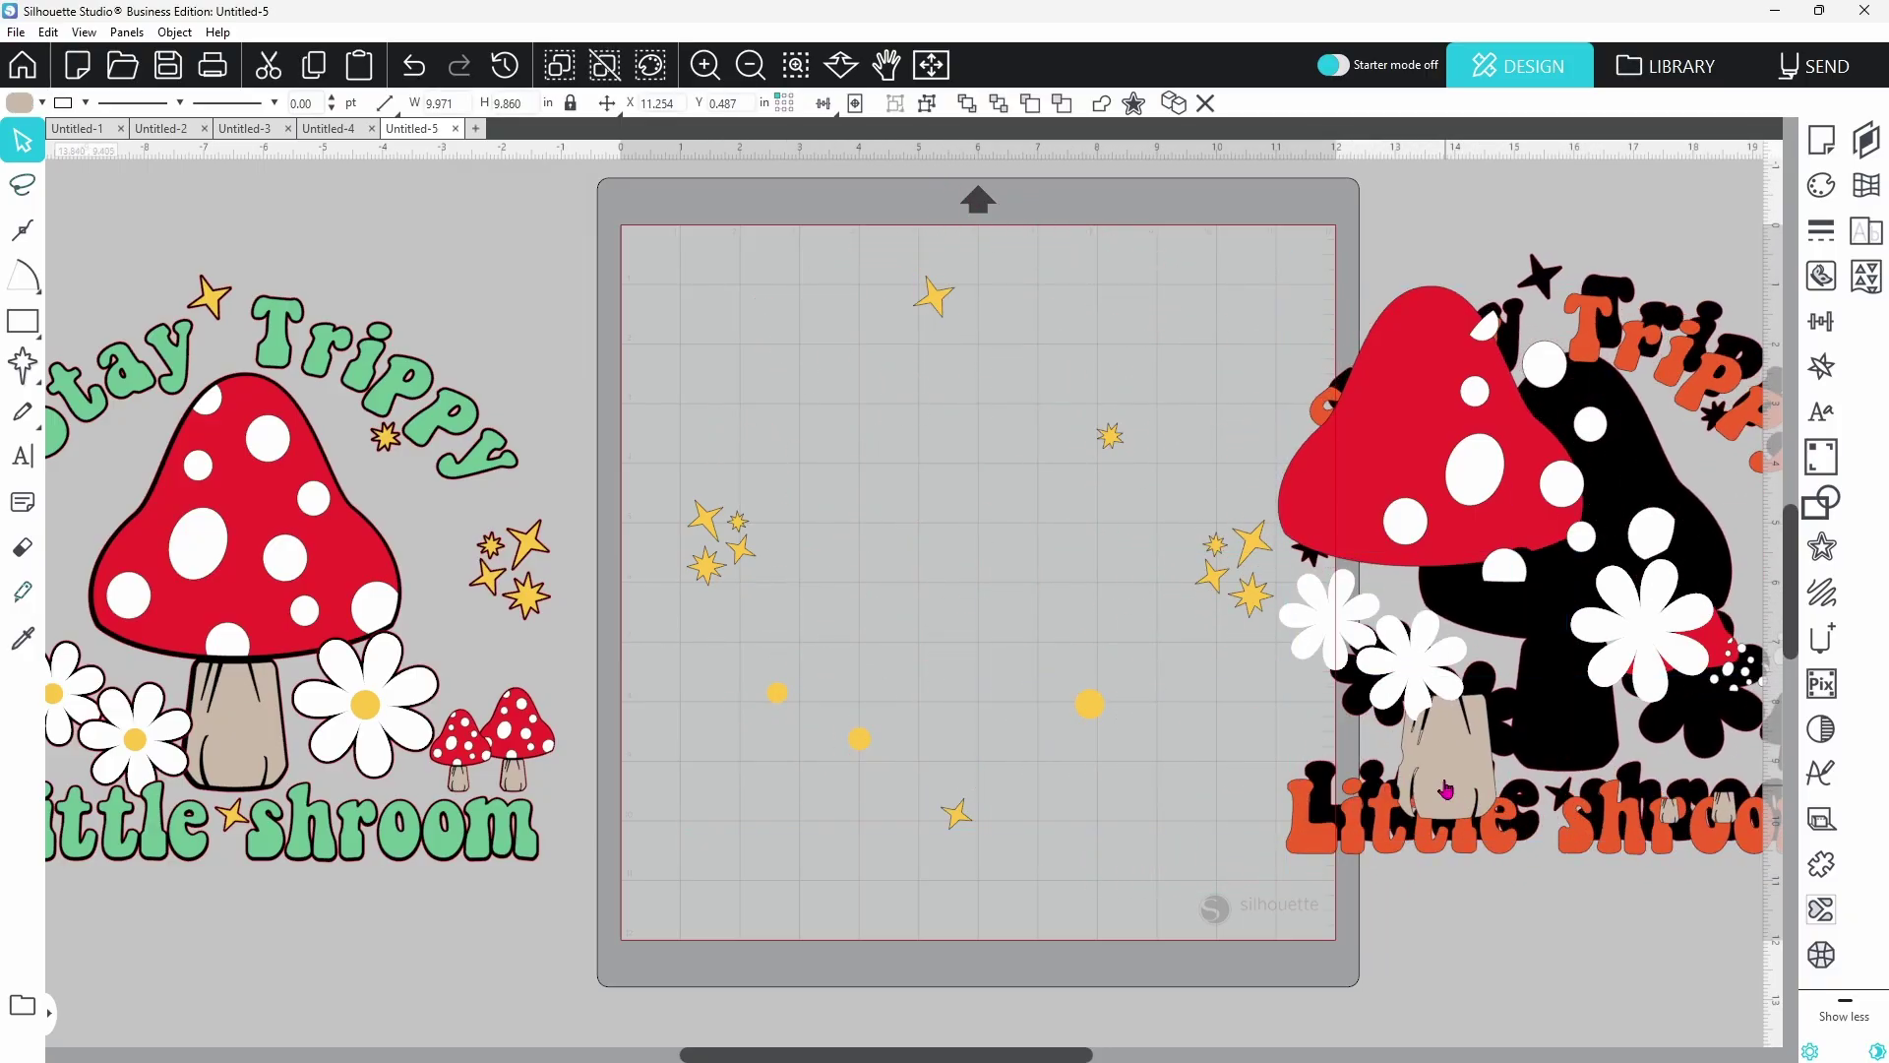
{"action": "left_click_drag", "start_coordinate": [1221, 576], "coordinate": [1633, 599]}
{"action": "left_click", "coordinate": [1246, 700]}
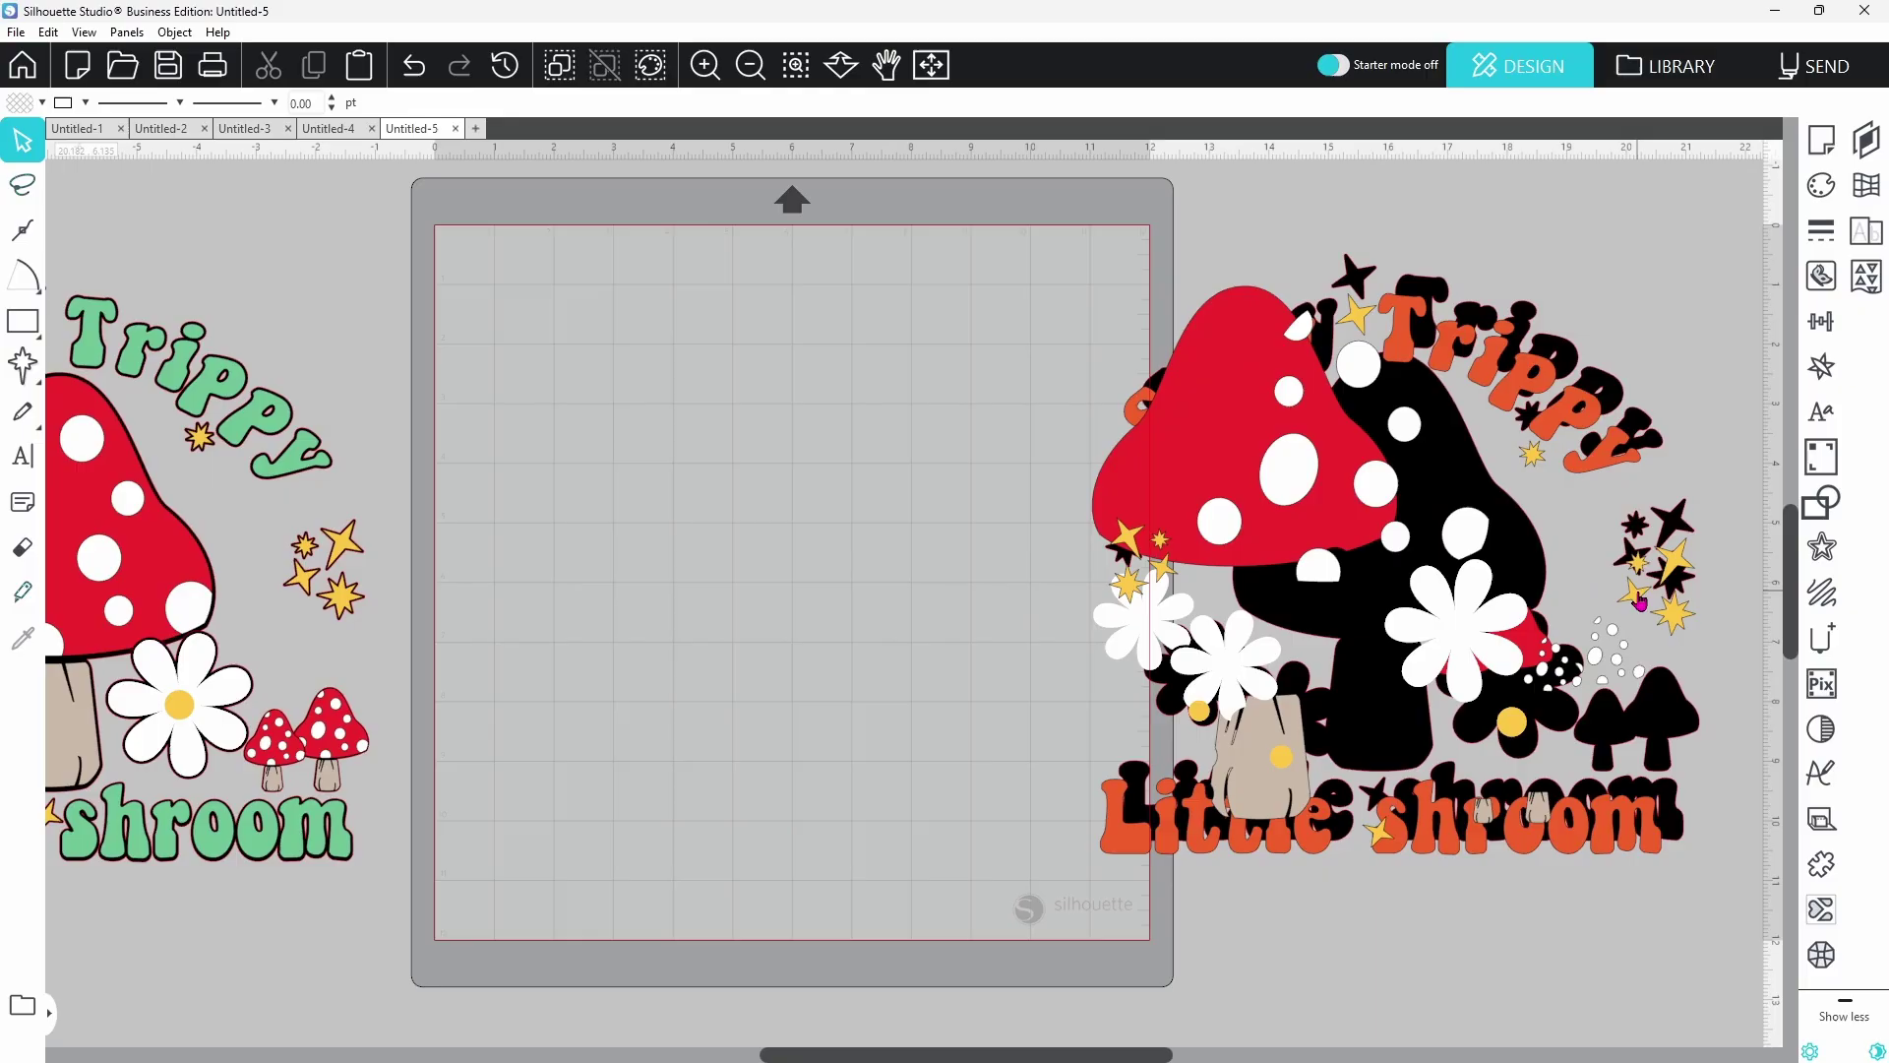
Undo all the color layer moves of the orange-lettered design
{"action": "left_click", "coordinate": [414, 65]}
{"action": "left_click", "coordinate": [414, 65]}
{"action": "left_click", "coordinate": [414, 65]}
{"action": "left_click", "coordinate": [420, 78]}
{"action": "left_click", "coordinate": [421, 77]}
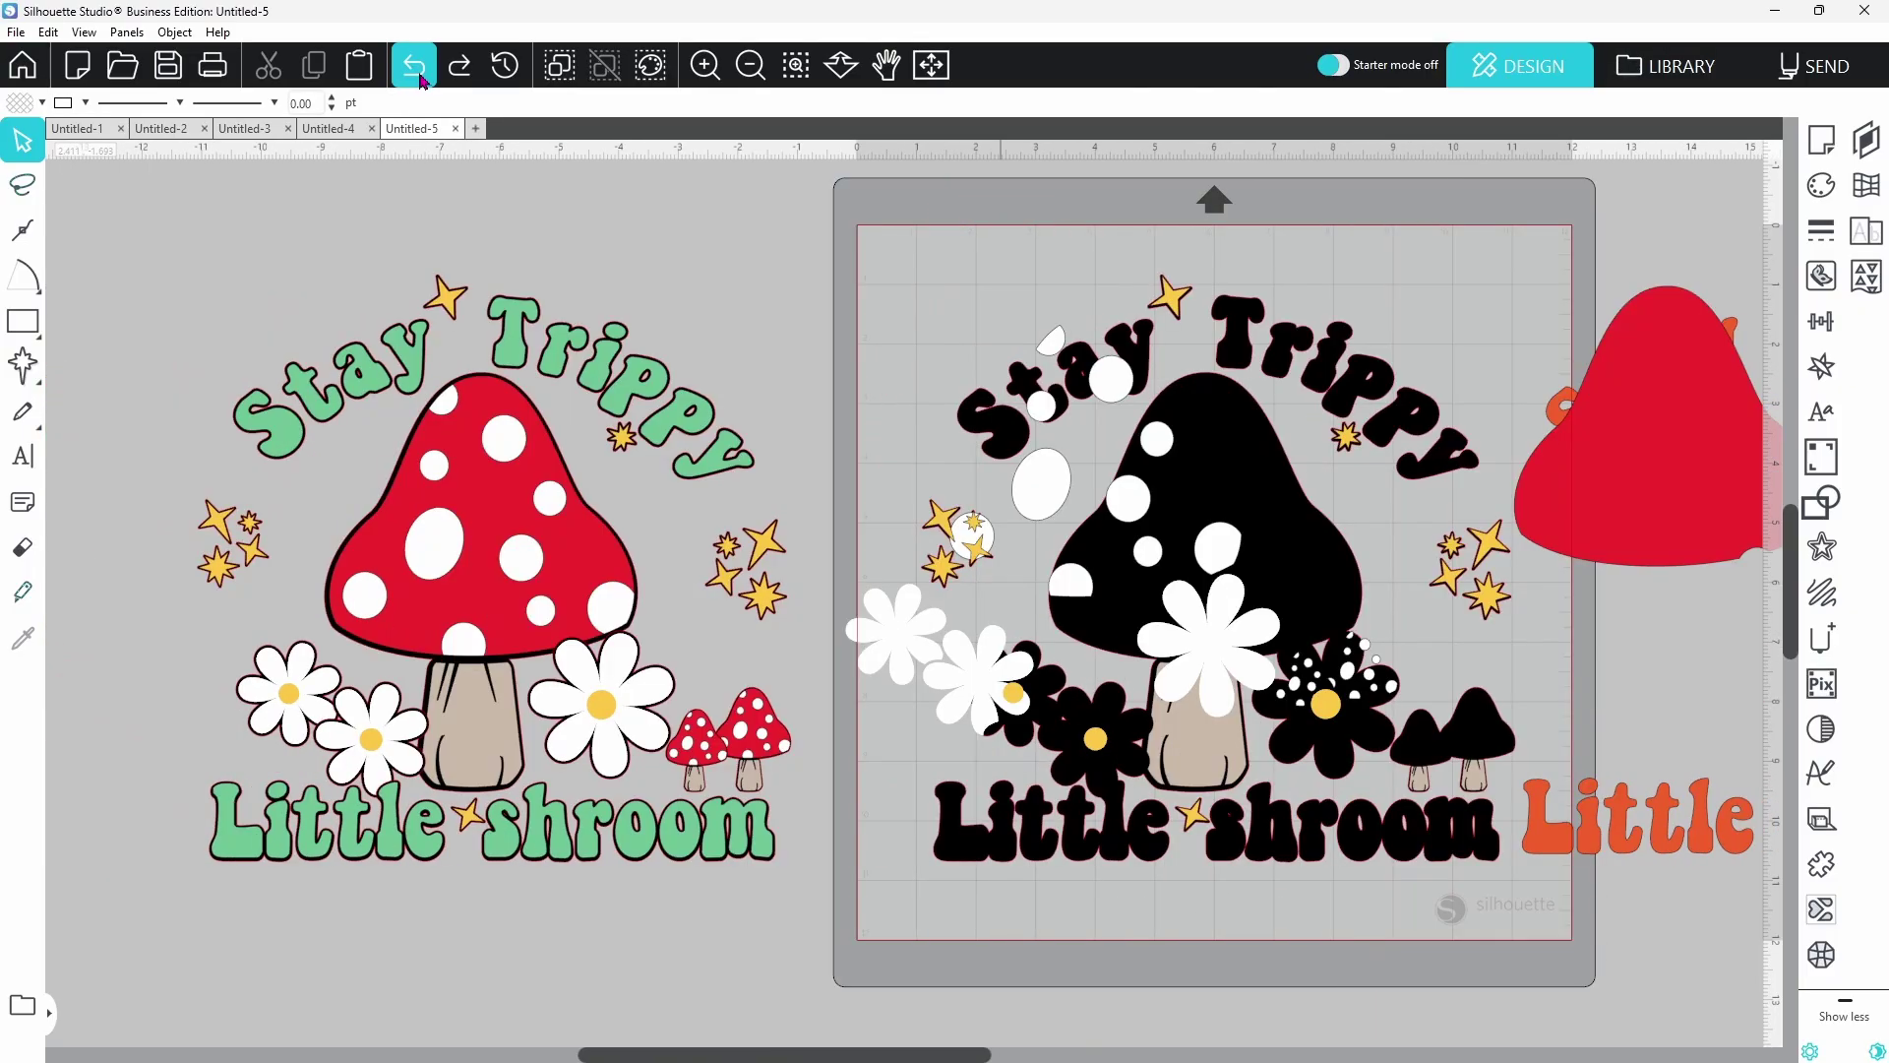
{"action": "left_click", "coordinate": [420, 78]}
{"action": "left_click", "coordinate": [421, 78]}
{"action": "left_click", "coordinate": [420, 77]}
{"action": "left_click", "coordinate": [420, 78]}
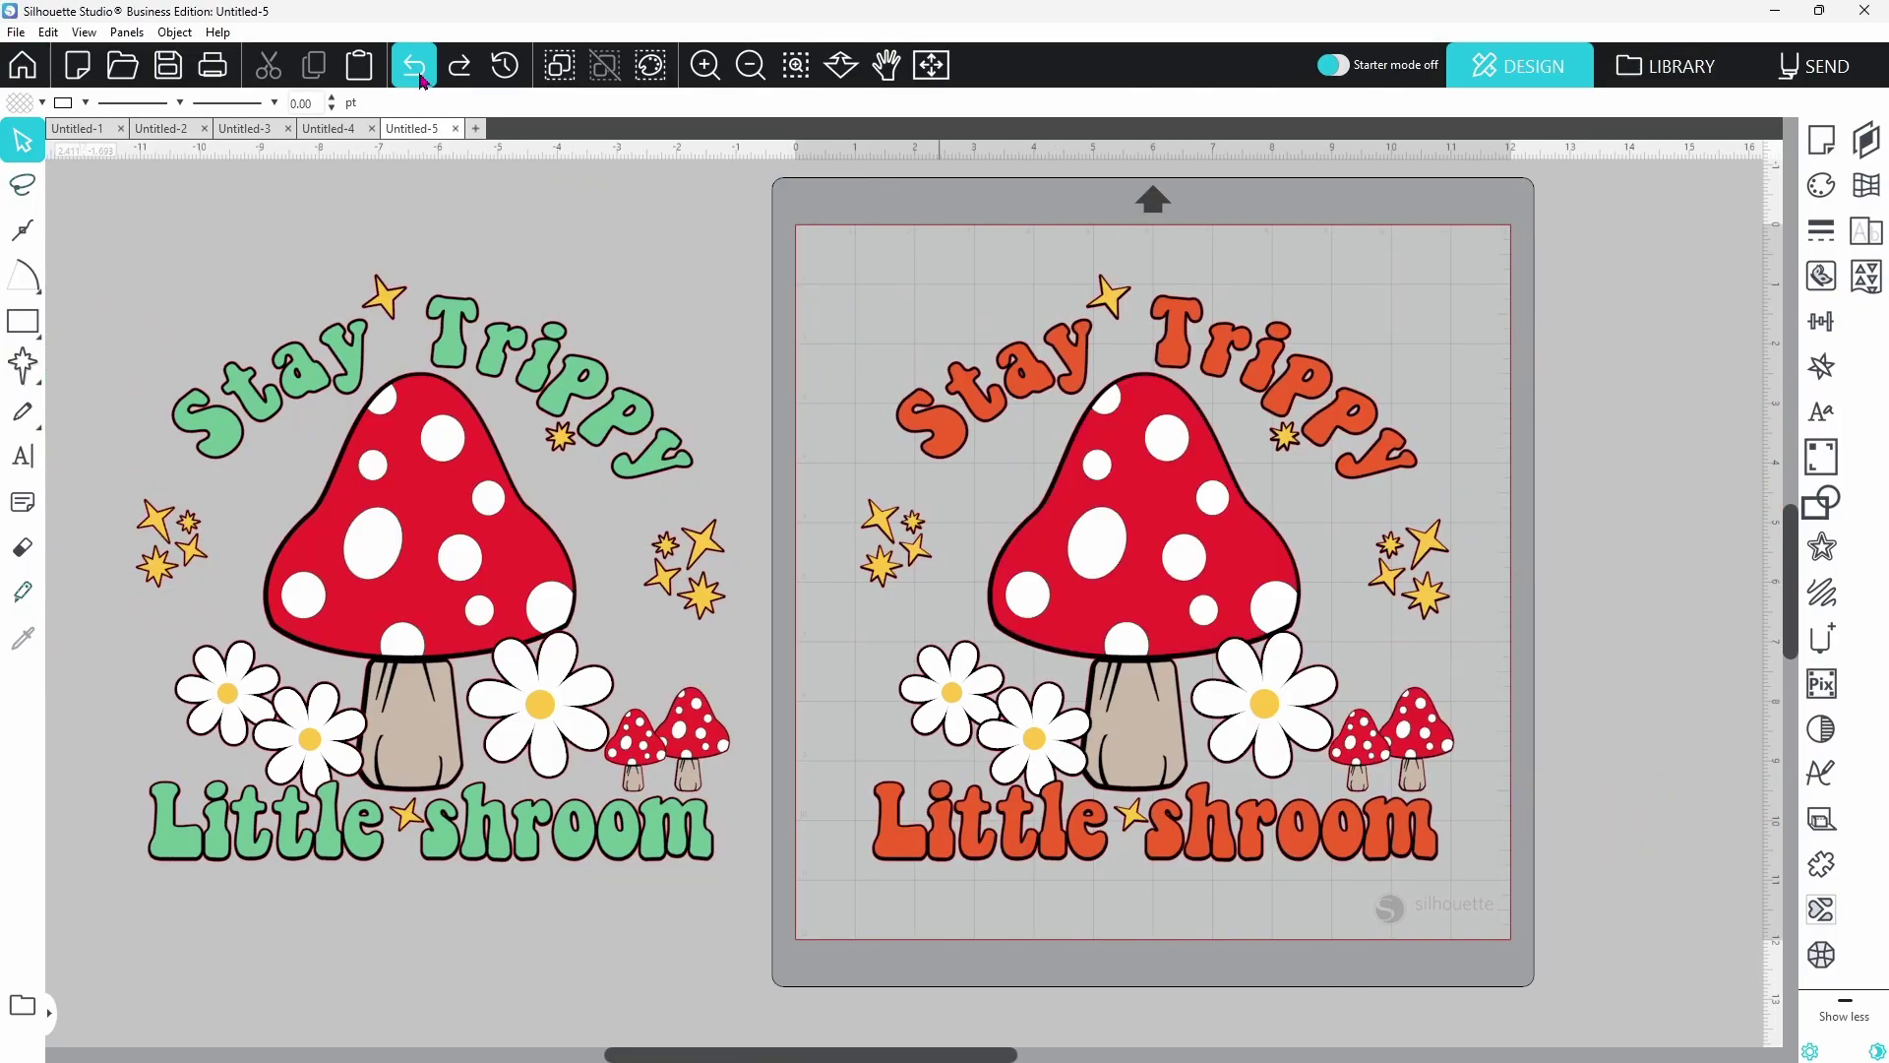
Group the orange-lettered design's color layers, move the group off the mat, and place the green-lettered design on the mat
{"action": "left_click_drag", "start_coordinate": [1398, 347], "coordinate": [1158, 750]}
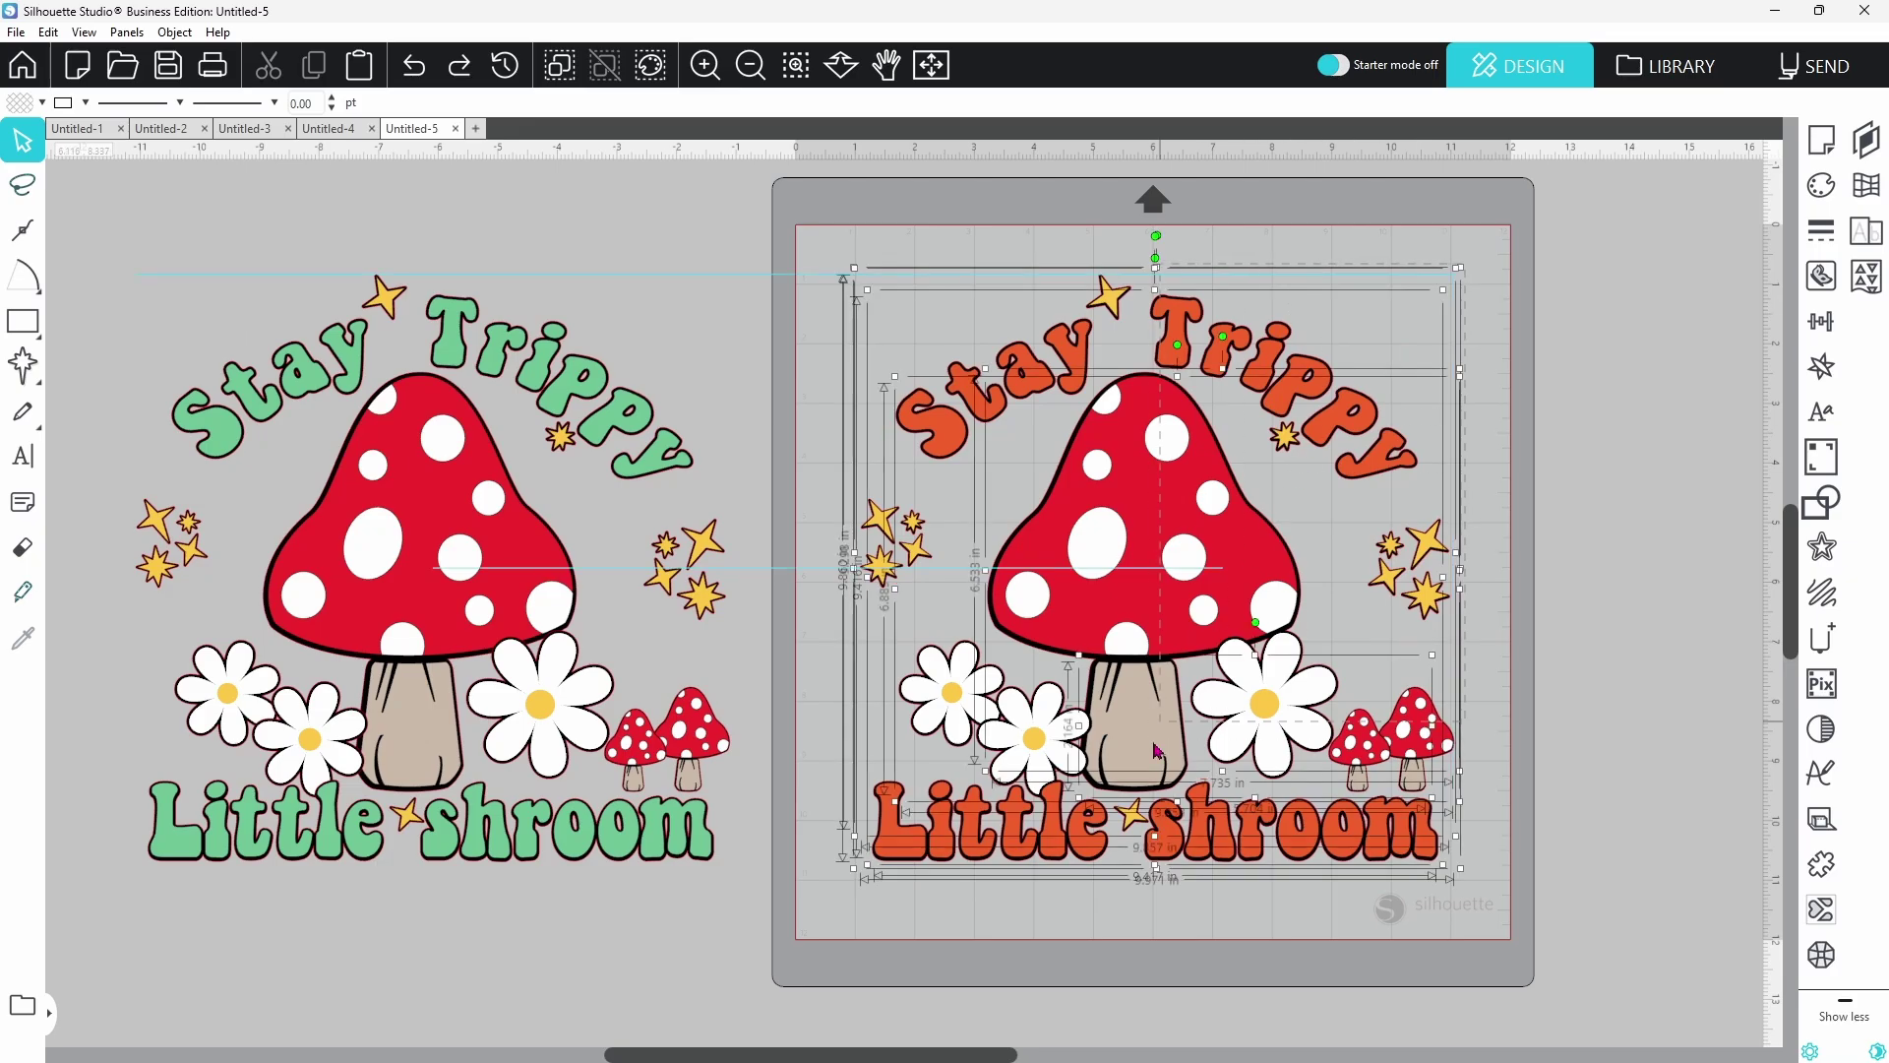
{"action": "right_click", "coordinate": [1035, 844]}
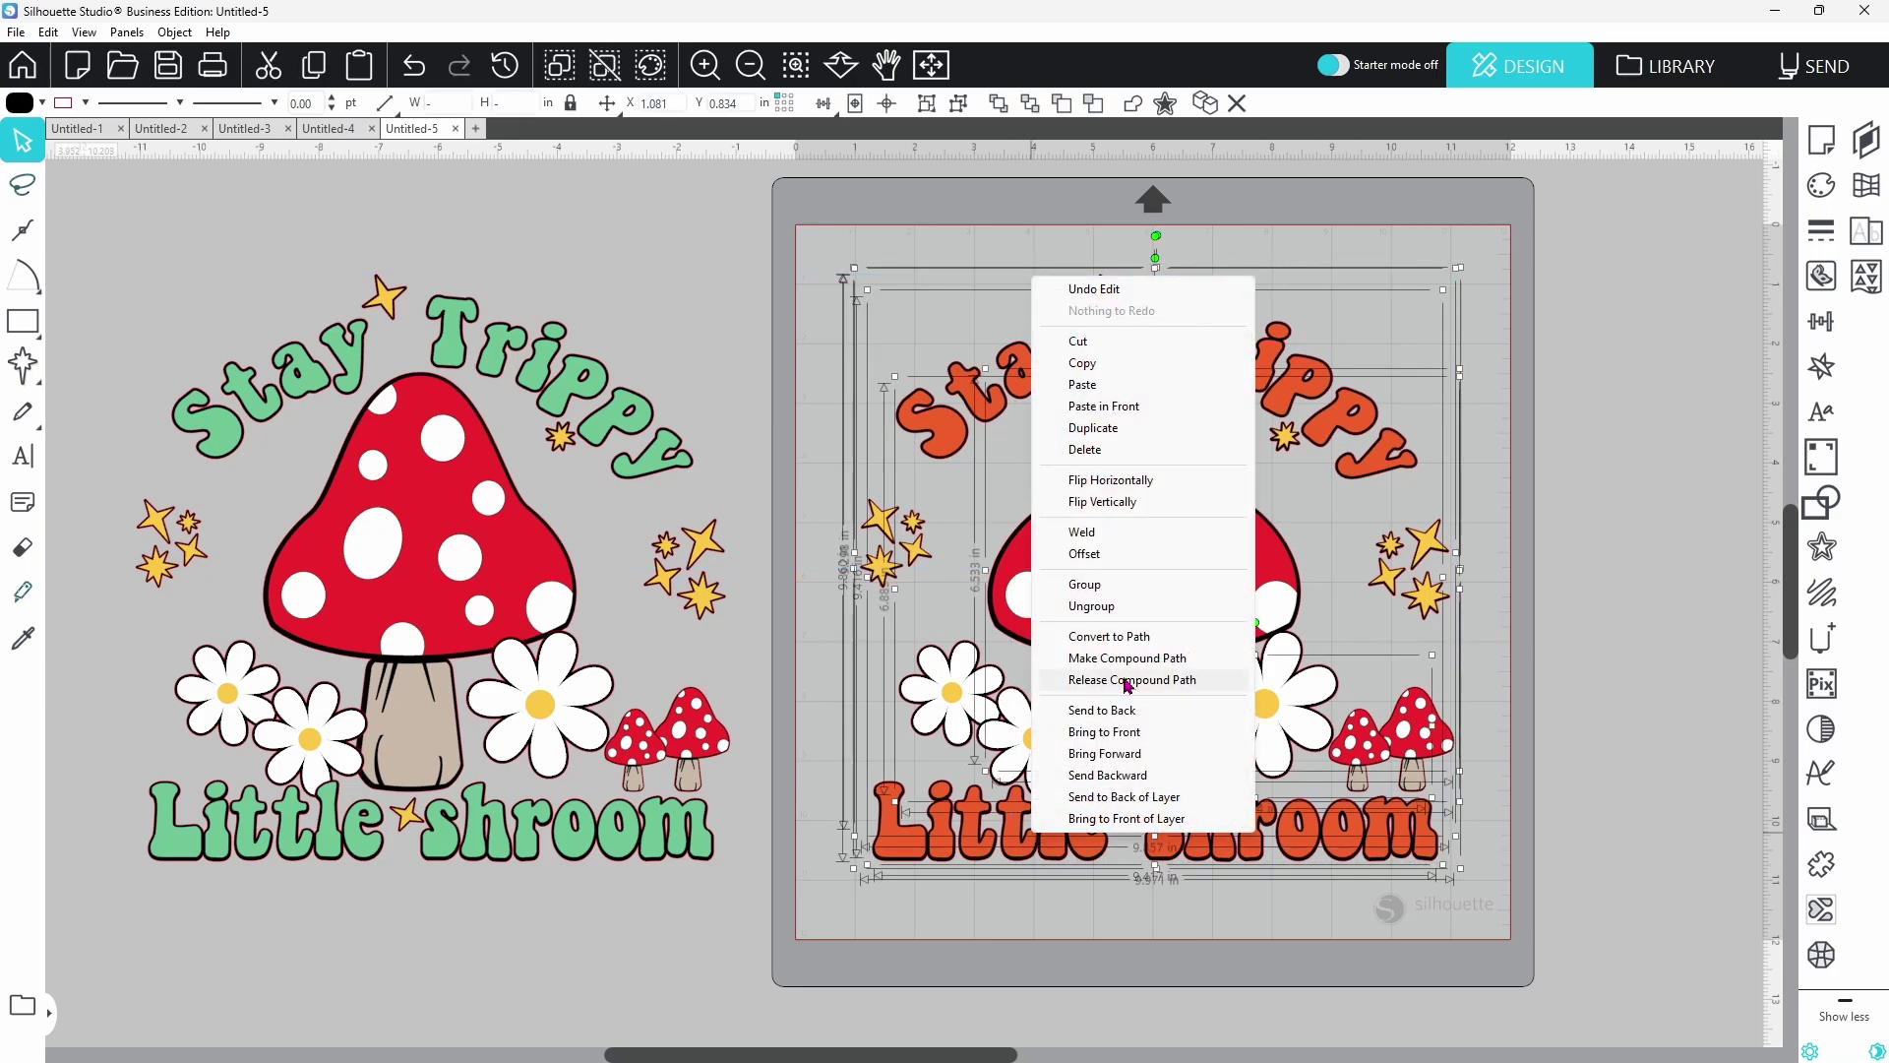
{"action": "left_click", "coordinate": [1097, 584]}
{"action": "left_click_drag", "start_coordinate": [1119, 631], "coordinate": [398, 607]}
{"action": "left_click_drag", "start_coordinate": [411, 512], "coordinate": [1154, 501]}
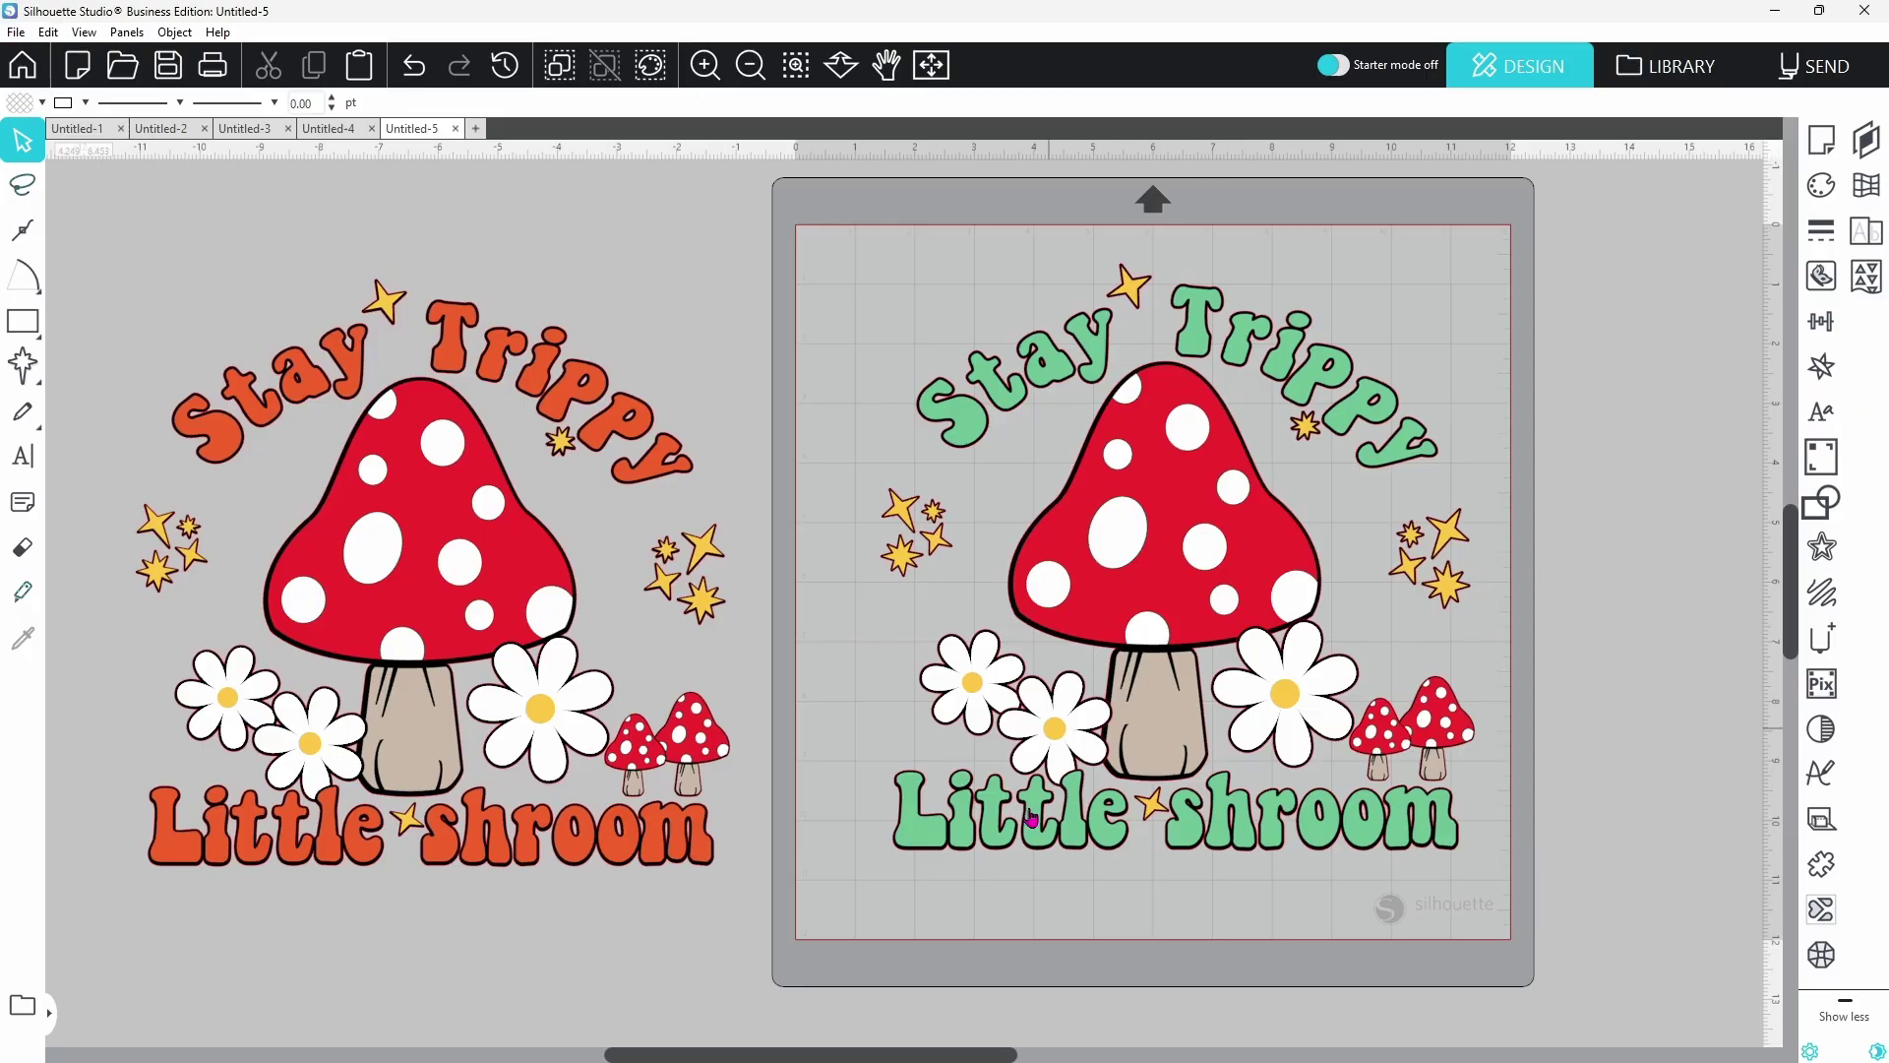
Ungroup the green-lettered mushroom design on the mat
{"action": "left_click_drag", "start_coordinate": [866, 1058], "coordinate": [959, 1058]}
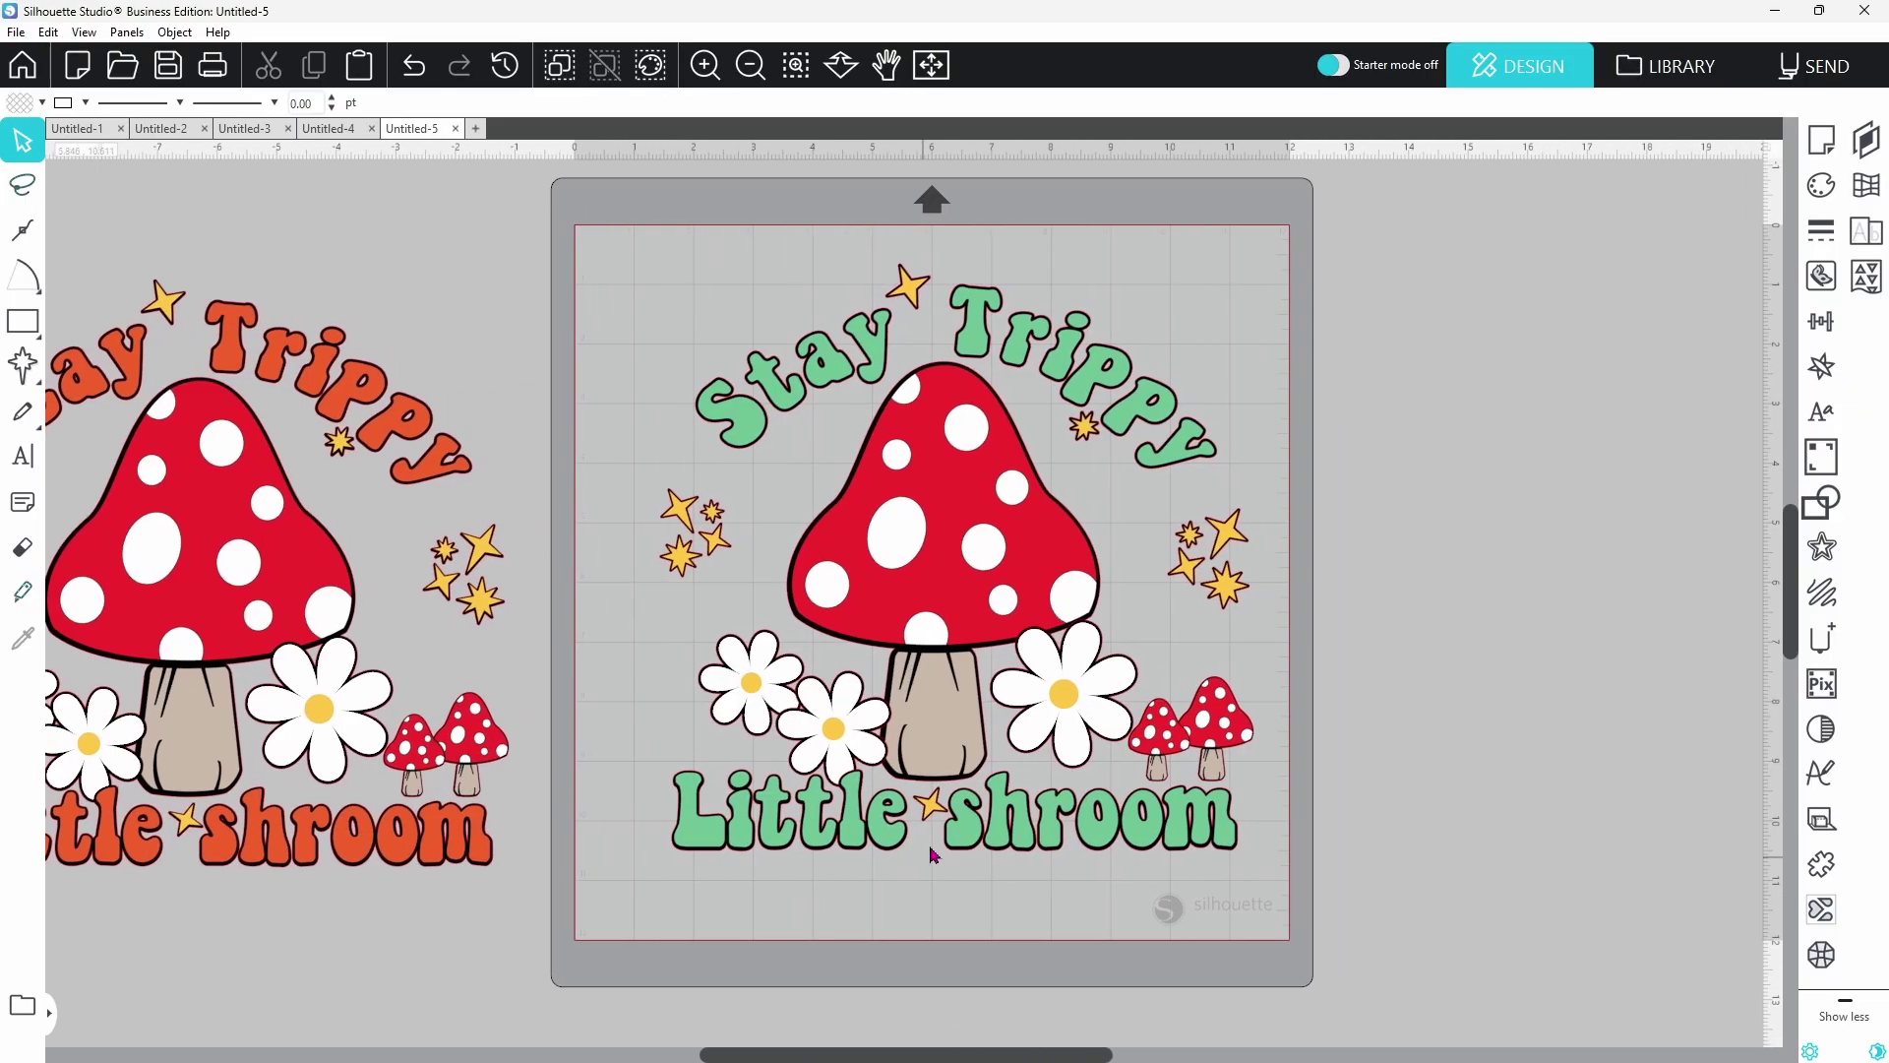
{"action": "right_click", "coordinate": [958, 834]}
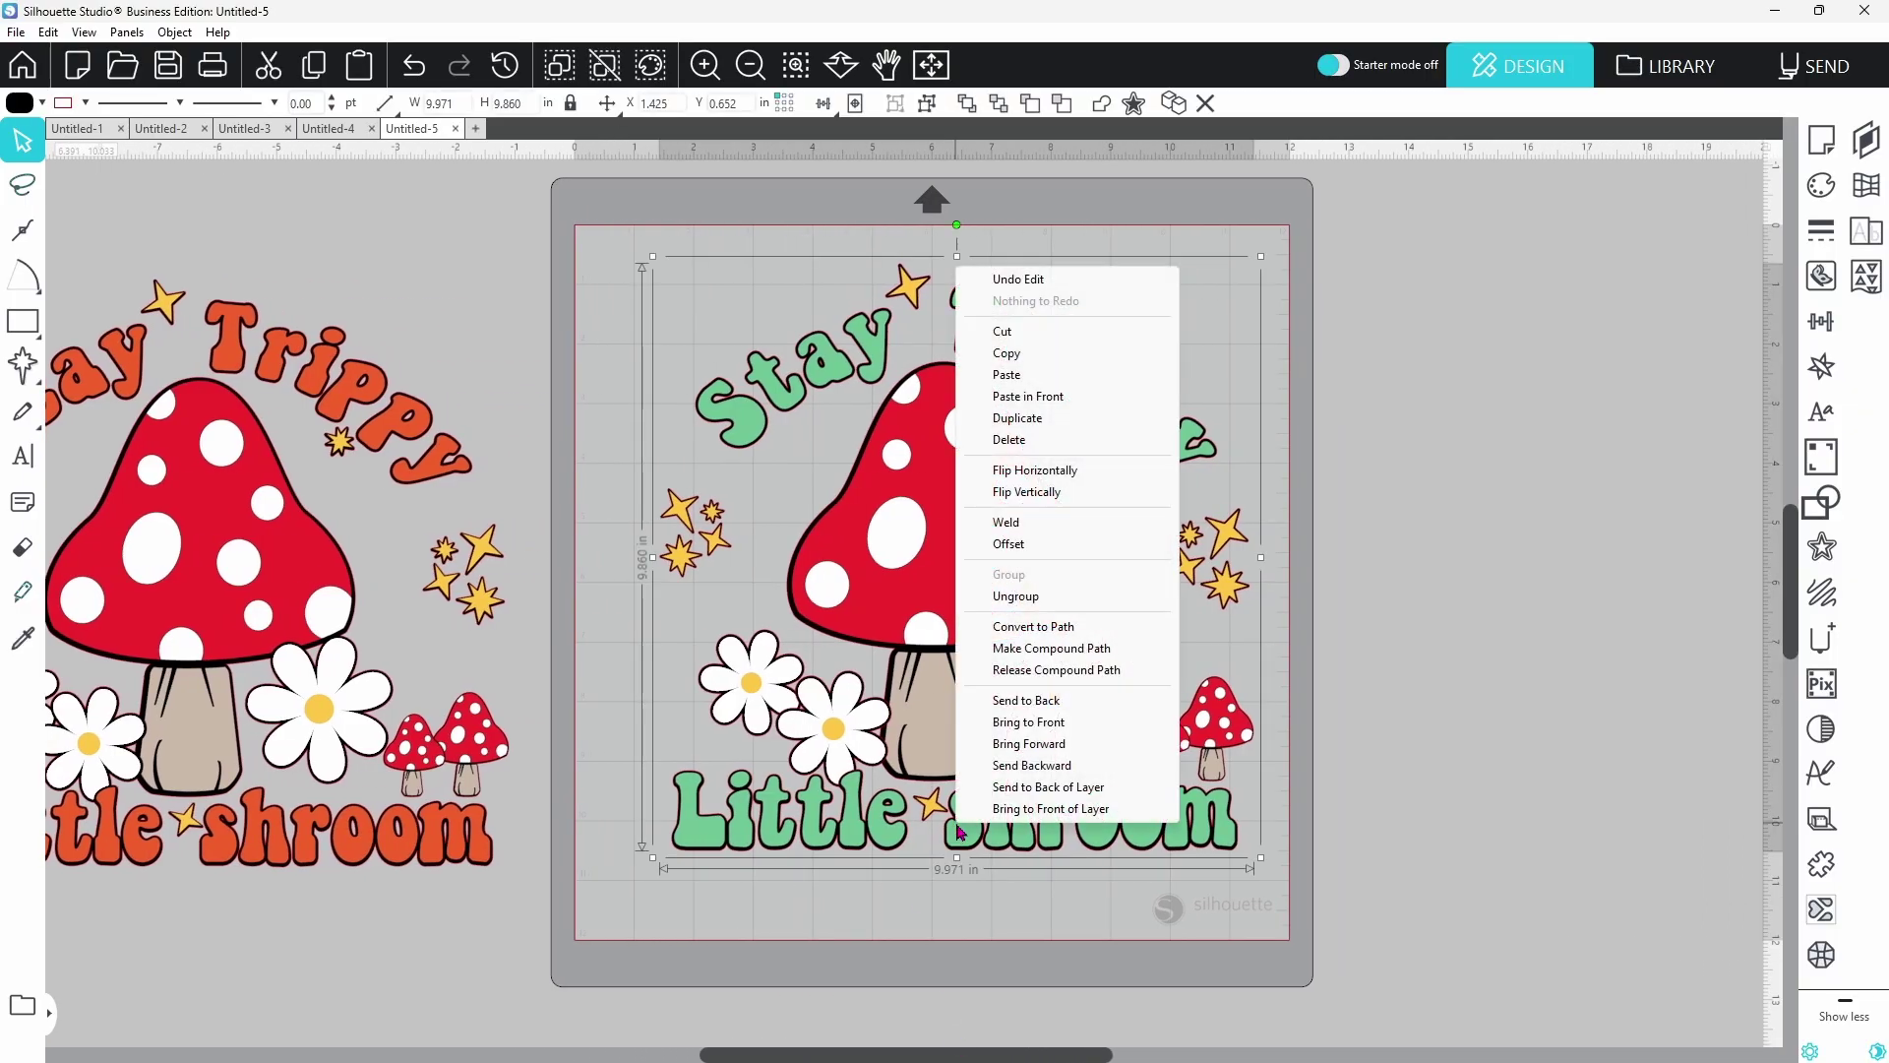
{"action": "left_click", "coordinate": [1012, 596]}
{"action": "left_click", "coordinate": [1417, 675]}
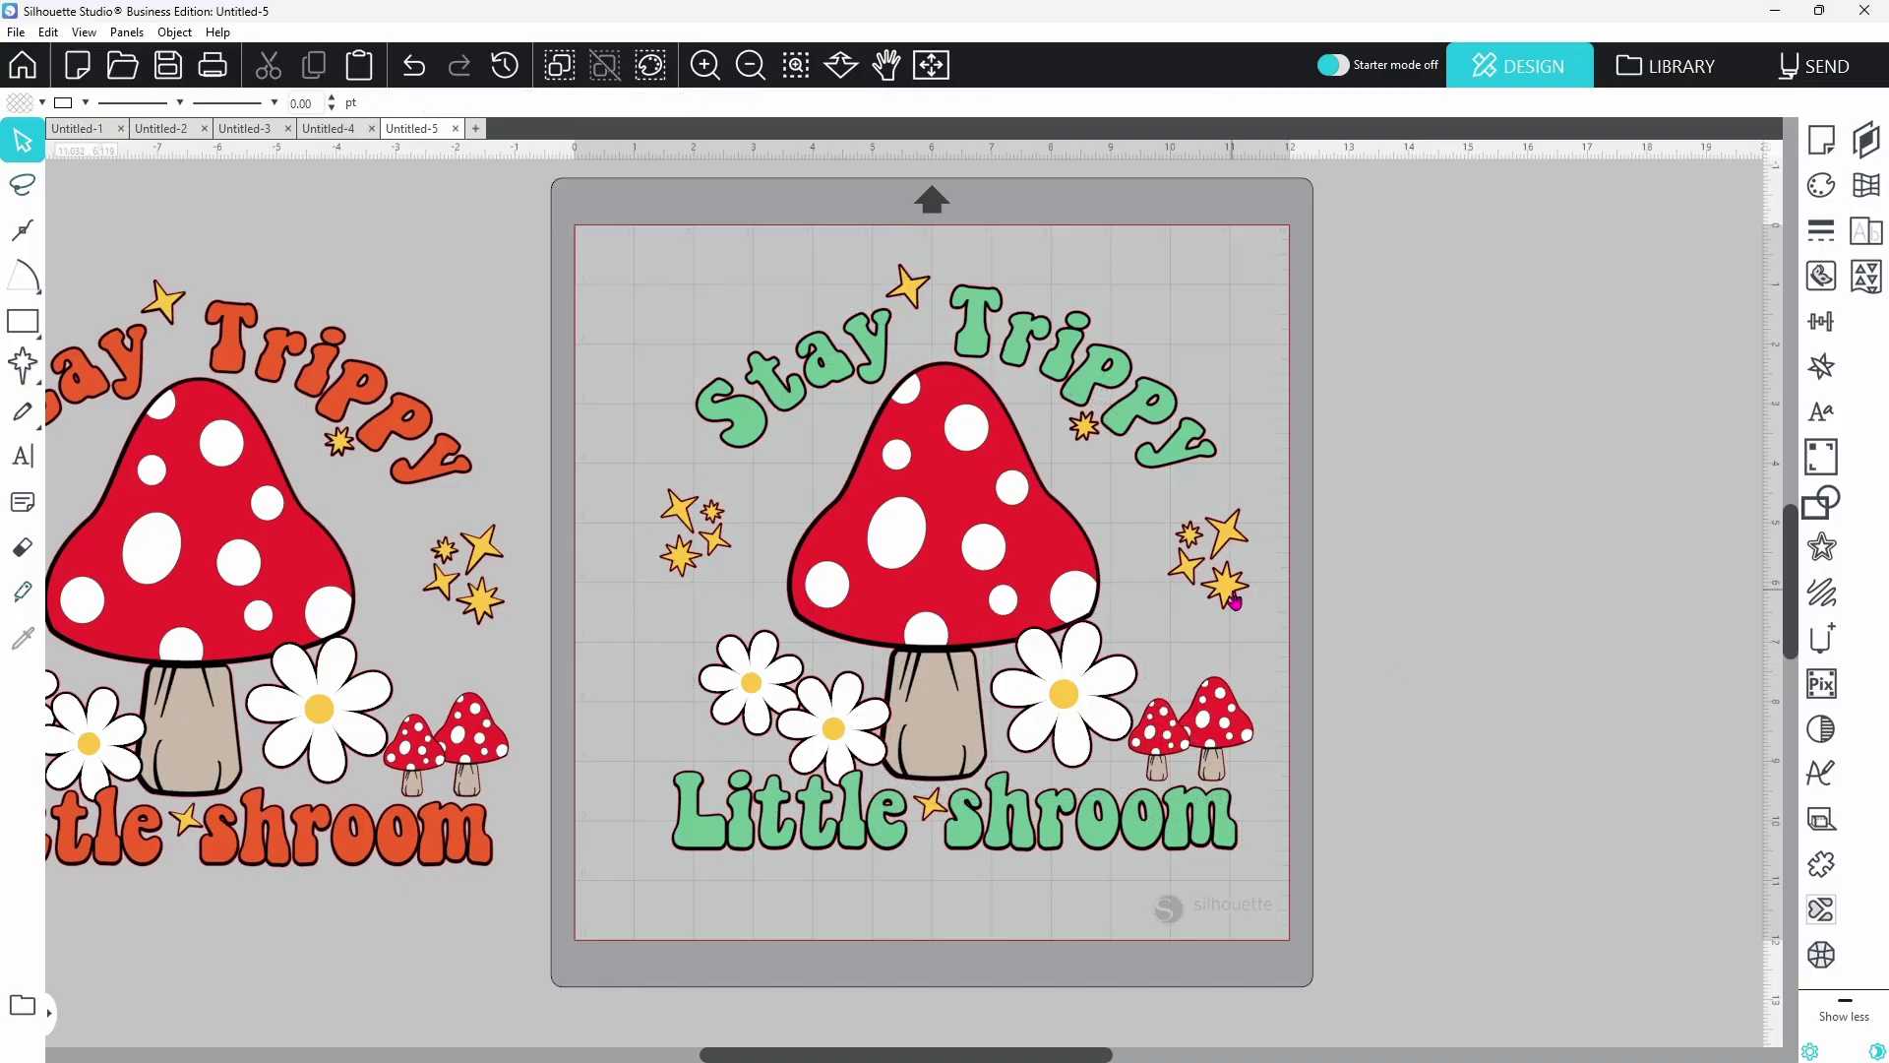
Shift the star cluster beside the large mushroom cap slightly and undo the move
{"action": "mouse_move", "coordinate": [1234, 600]}
{"action": "left_mouse_down"}
{"action": "mouse_move", "coordinate": [1245, 563]}
{"action": "mouse_move", "coordinate": [1242, 596]}
{"action": "left_mouse_up"}
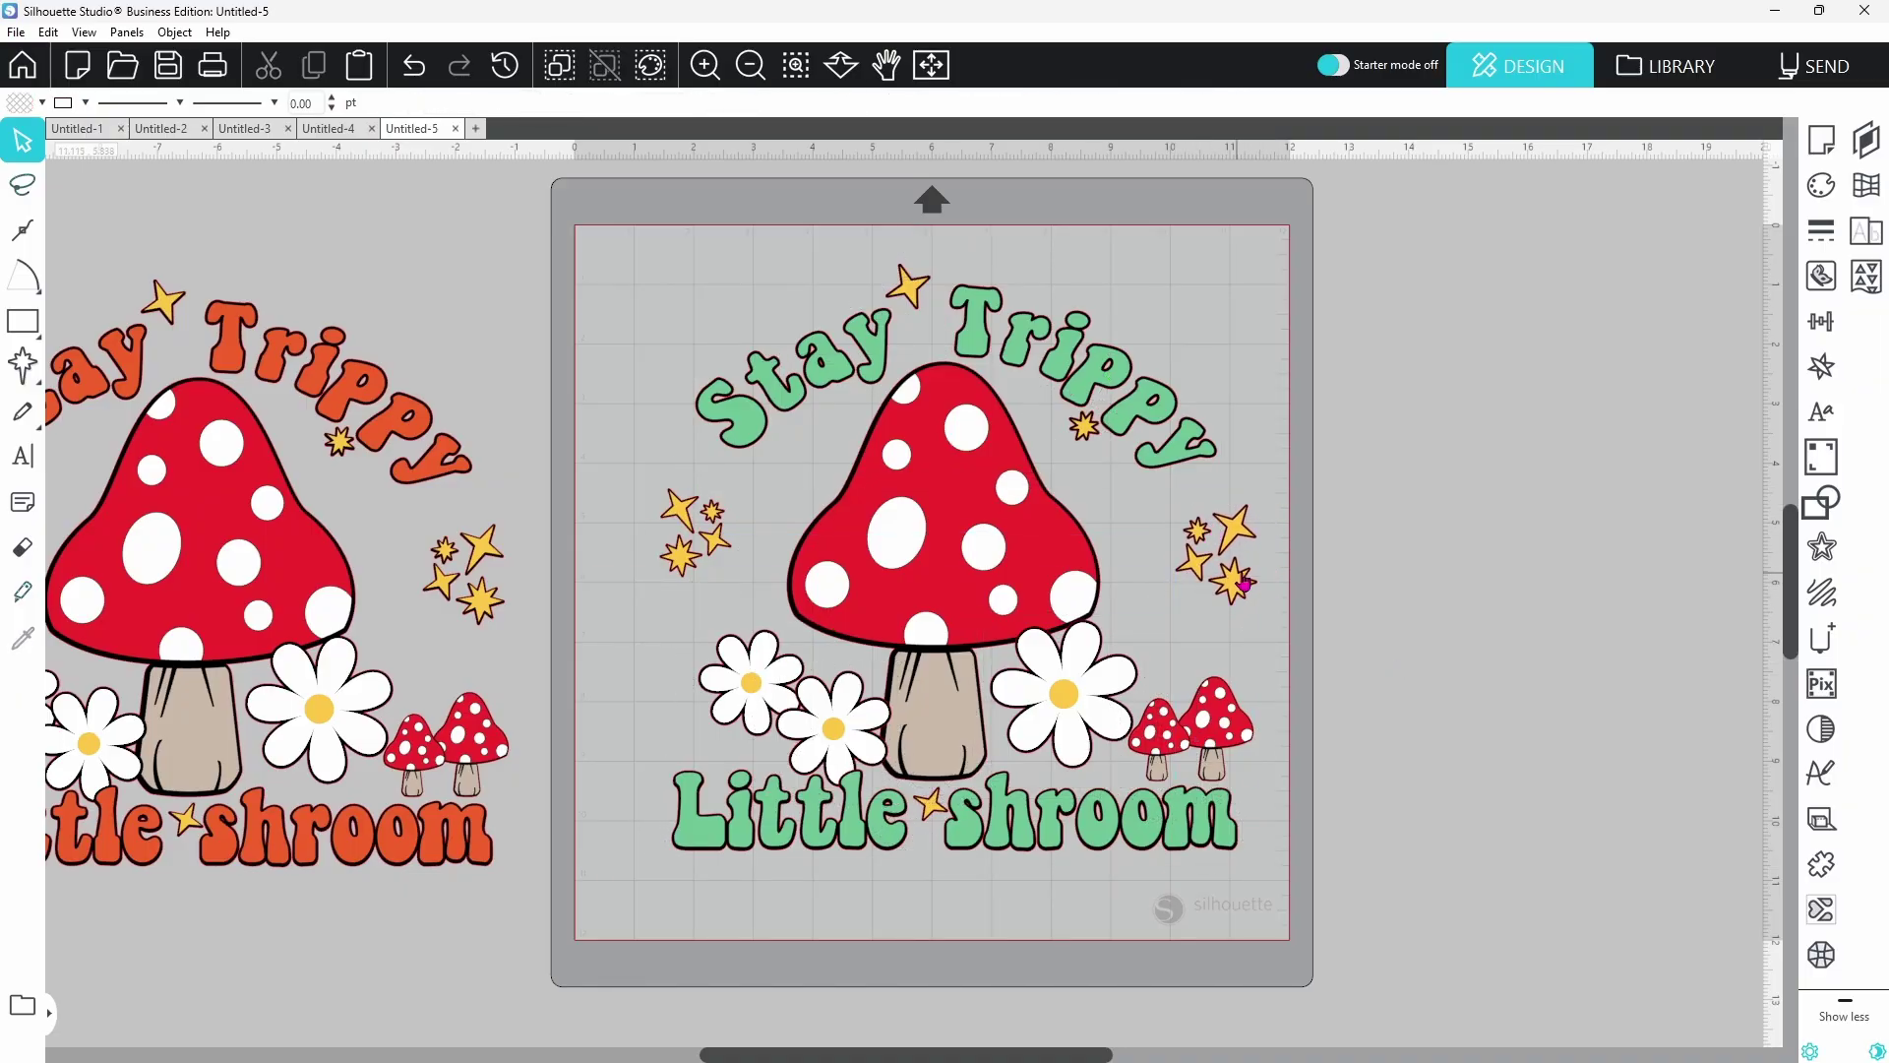
{"action": "key", "text": "ctrl+z"}
{"action": "key", "text": "ctrl+z"}
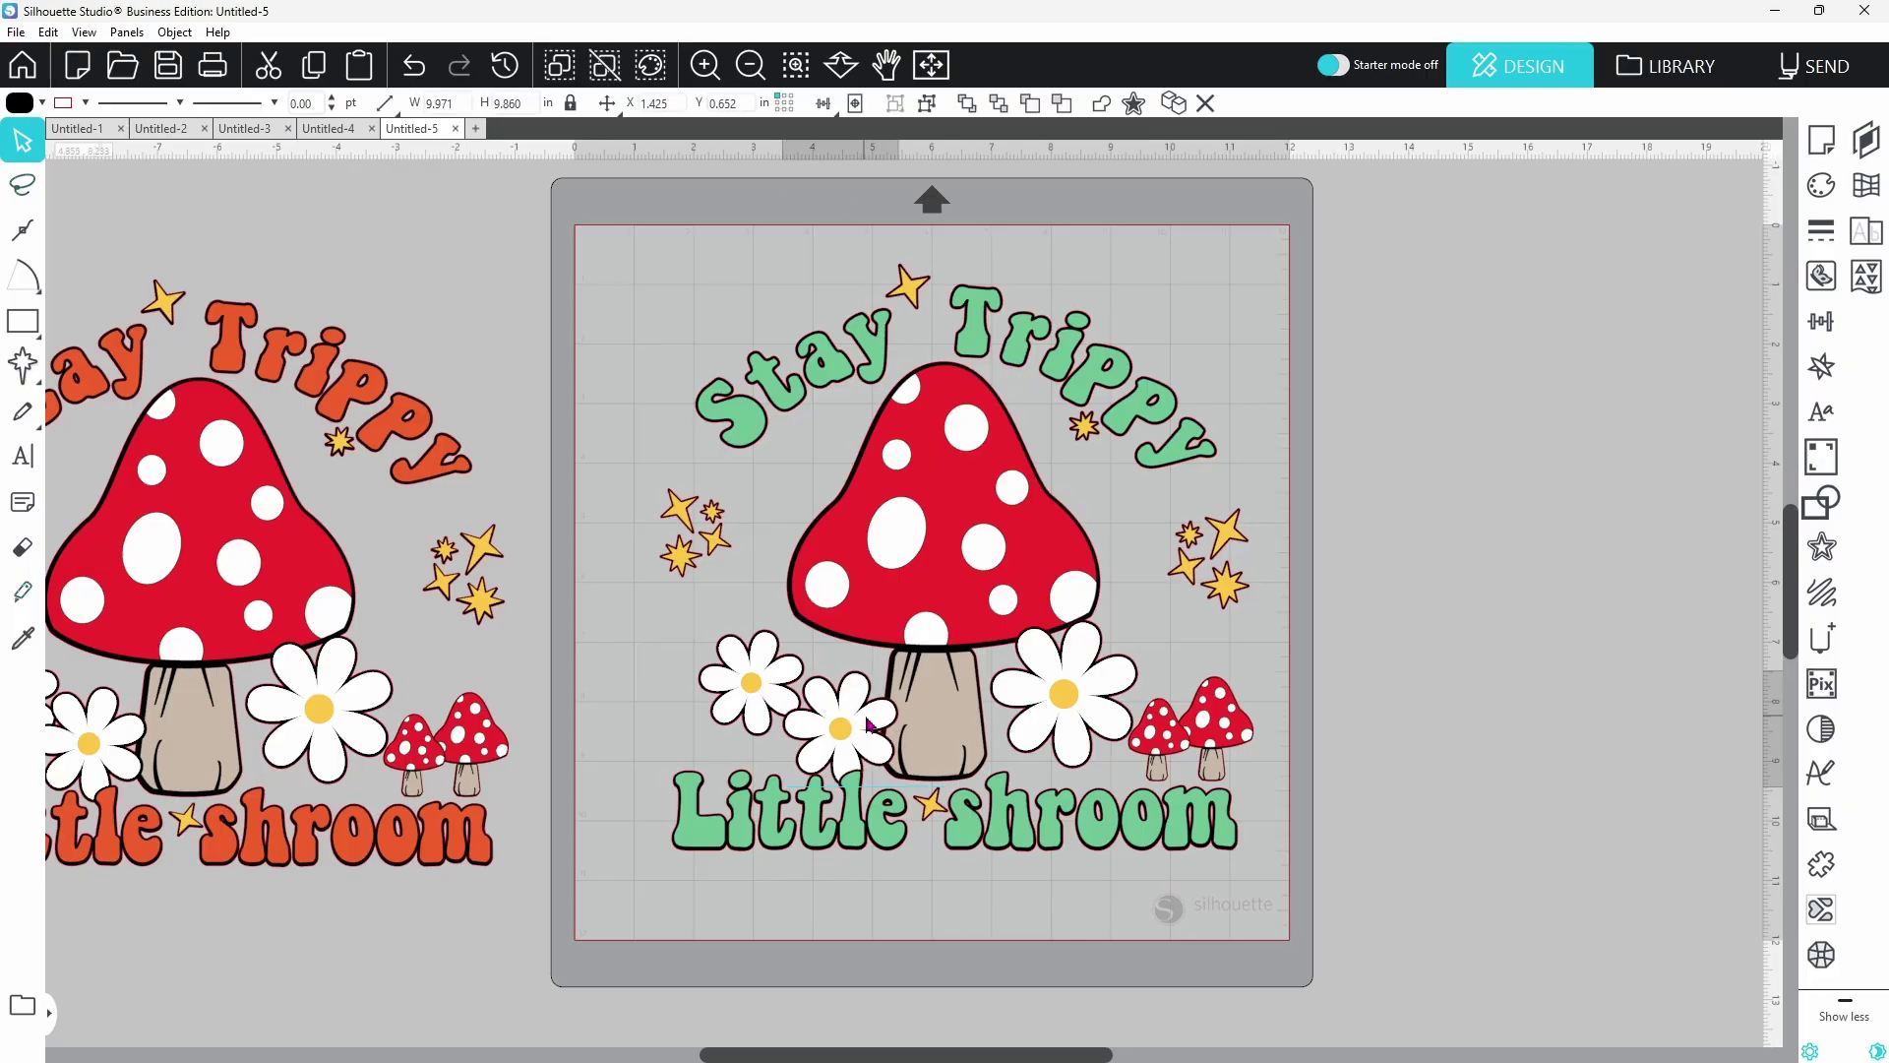
Move the daisy beside the large stem partly over the stem and undo the move
{"action": "mouse_move", "coordinate": [893, 725]}
{"action": "left_mouse_down"}
{"action": "mouse_move", "coordinate": [878, 719]}
{"action": "mouse_move", "coordinate": [896, 707]}
{"action": "left_mouse_up"}
{"action": "left_click", "coordinate": [433, 238]}
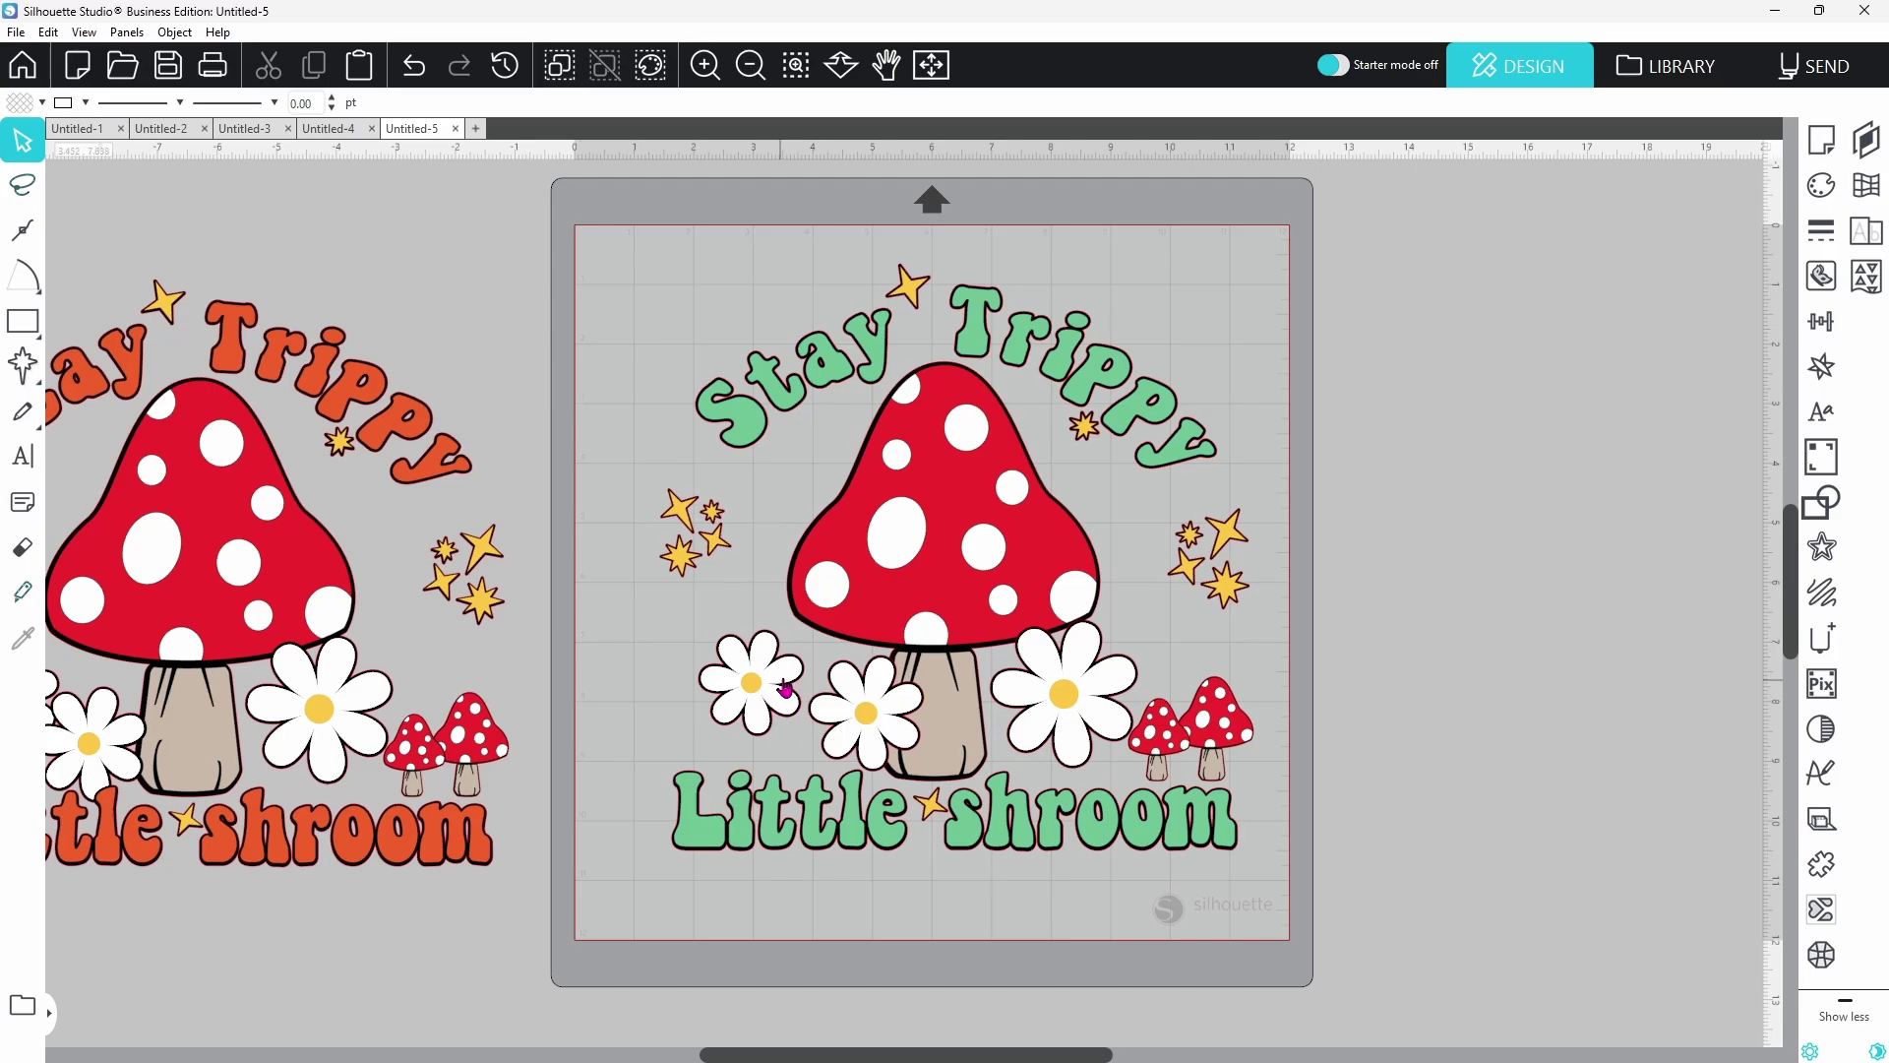
{"action": "left_click", "coordinate": [413, 65]}
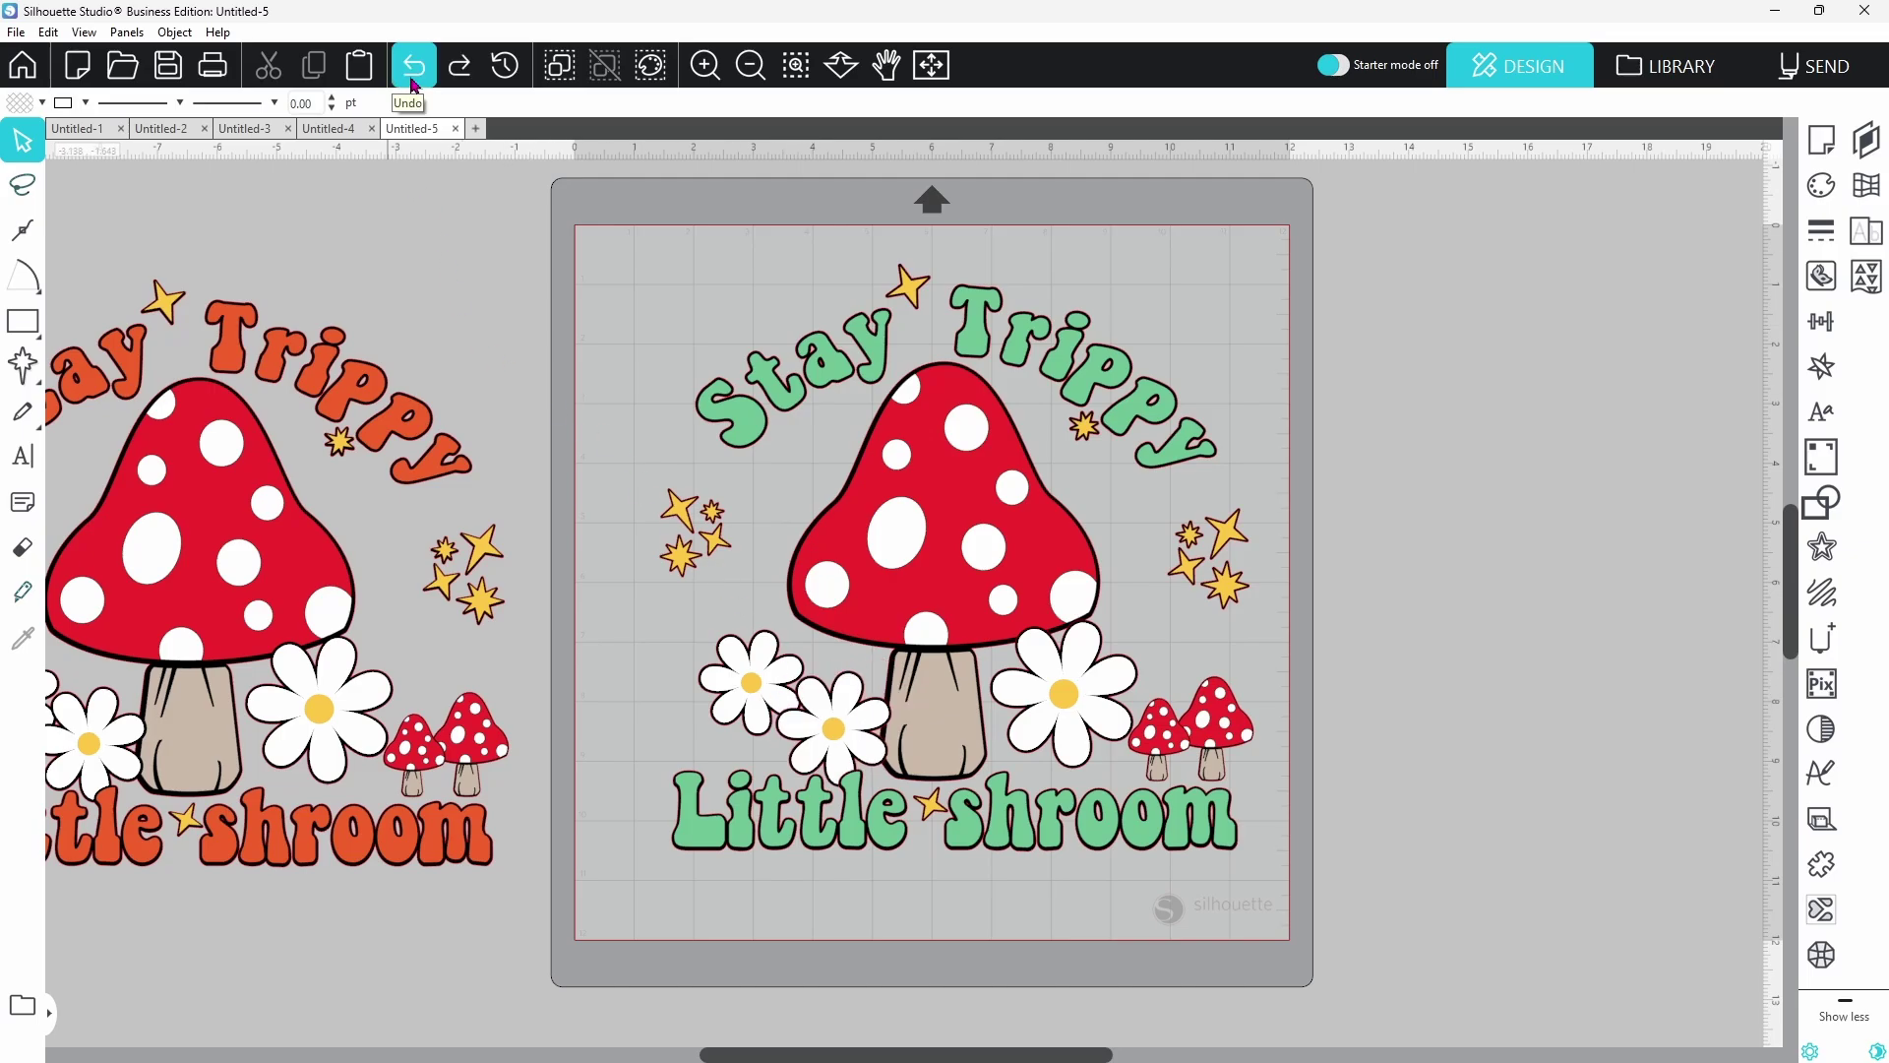
Move the green "Little shroom" lettering slightly down from its black backing and undo the move
{"action": "left_click_drag", "start_coordinate": [854, 856], "coordinate": [854, 872]}
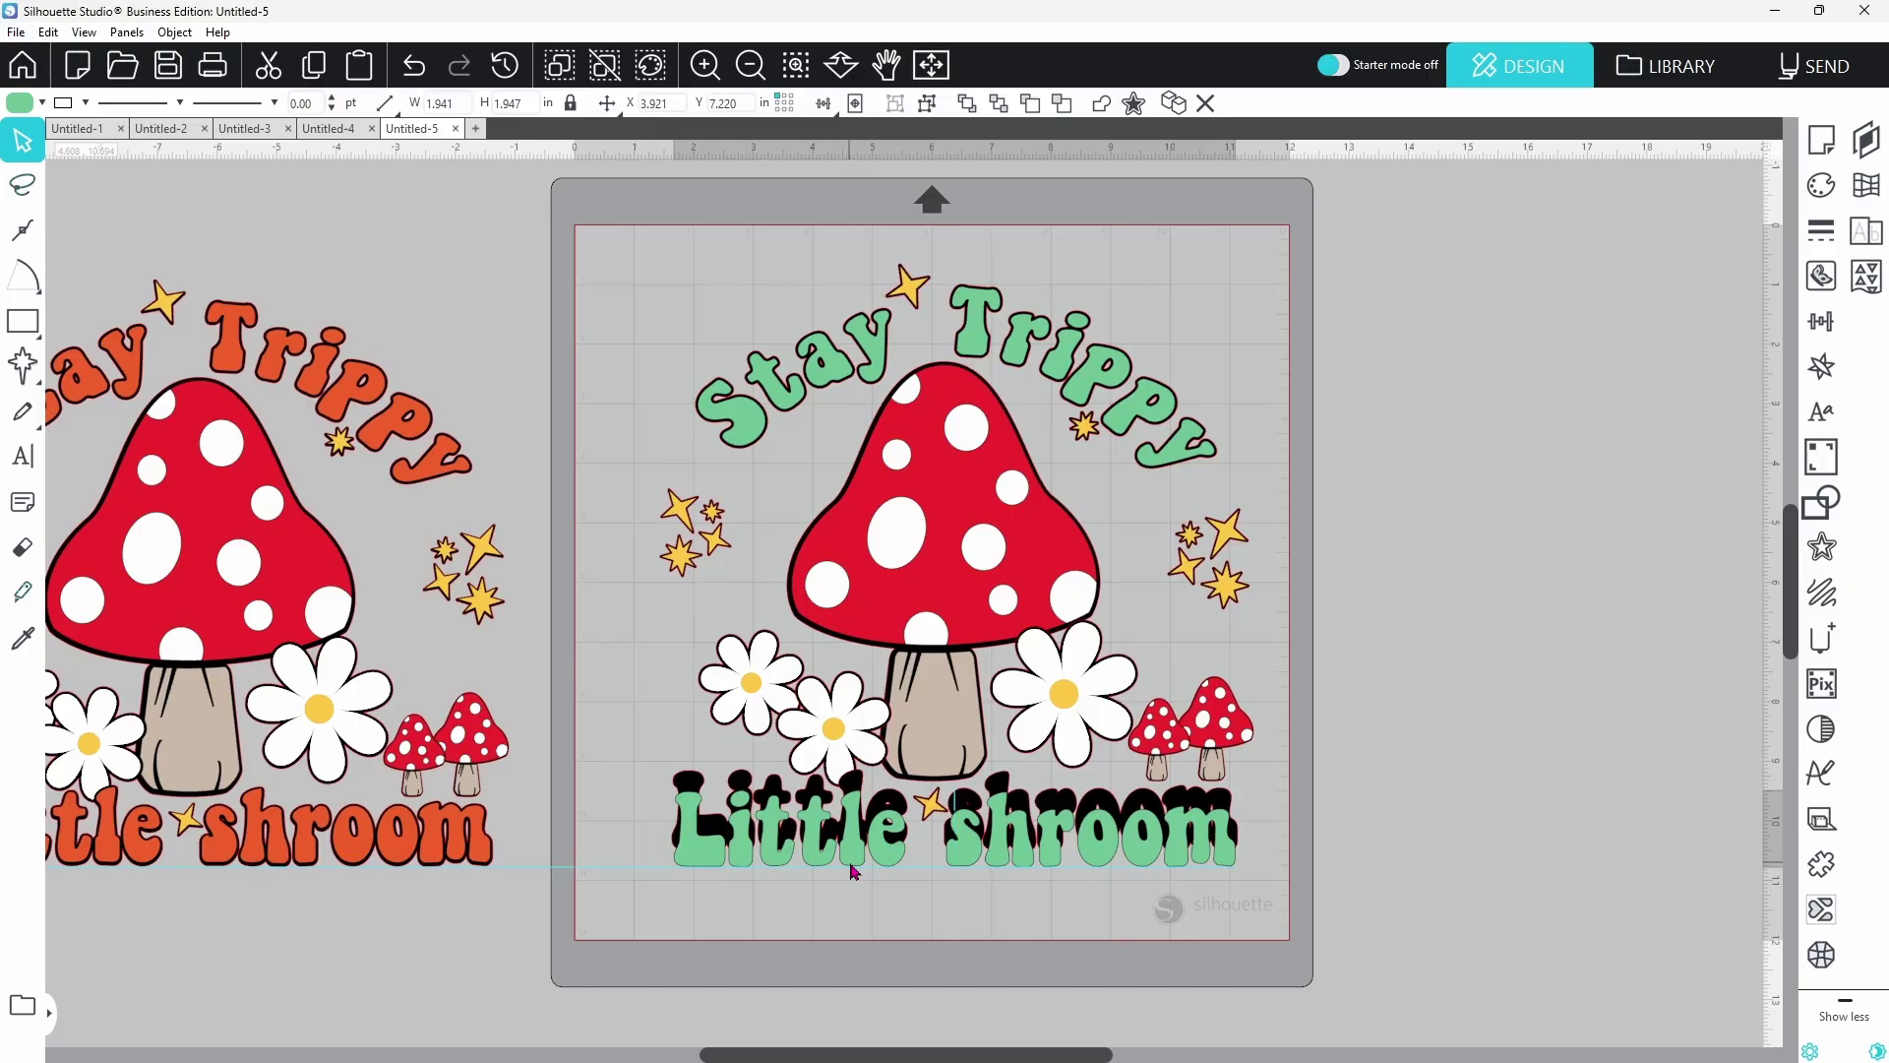
{"action": "left_click", "coordinate": [854, 872]}
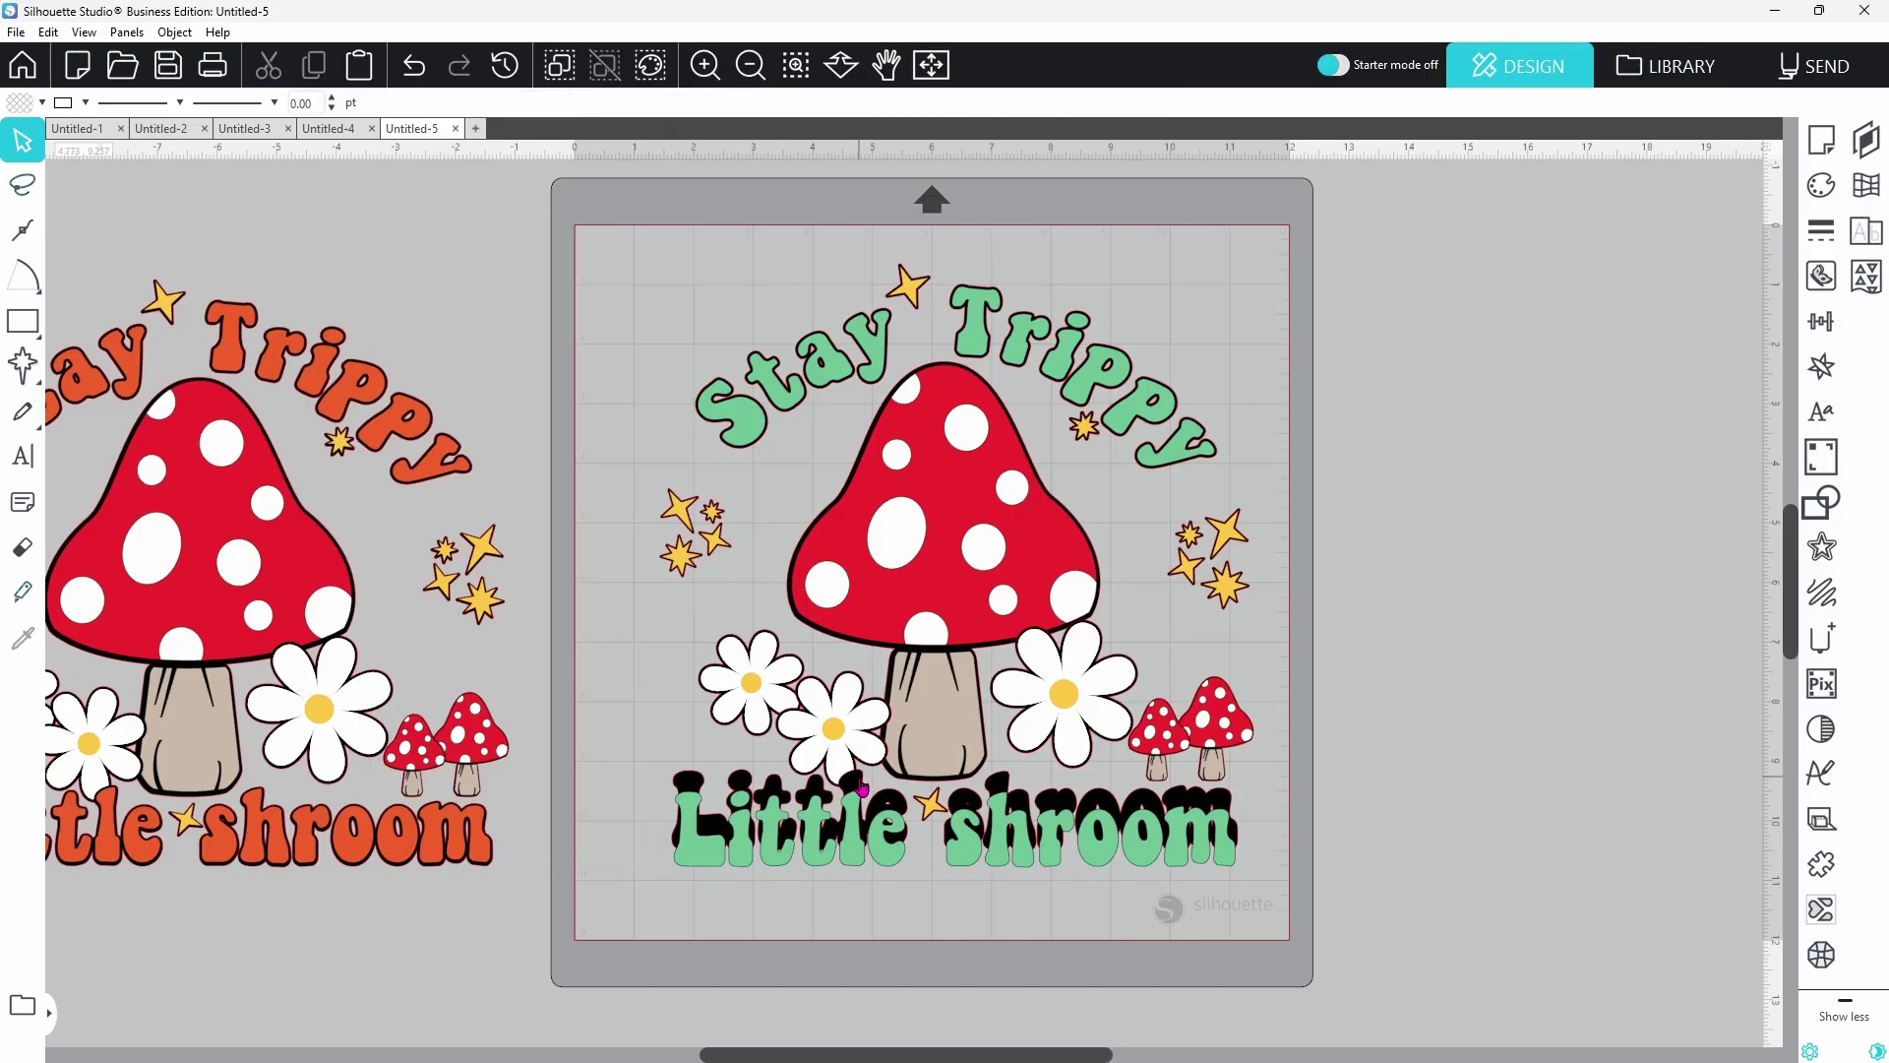
{"action": "left_click", "coordinate": [413, 65]}
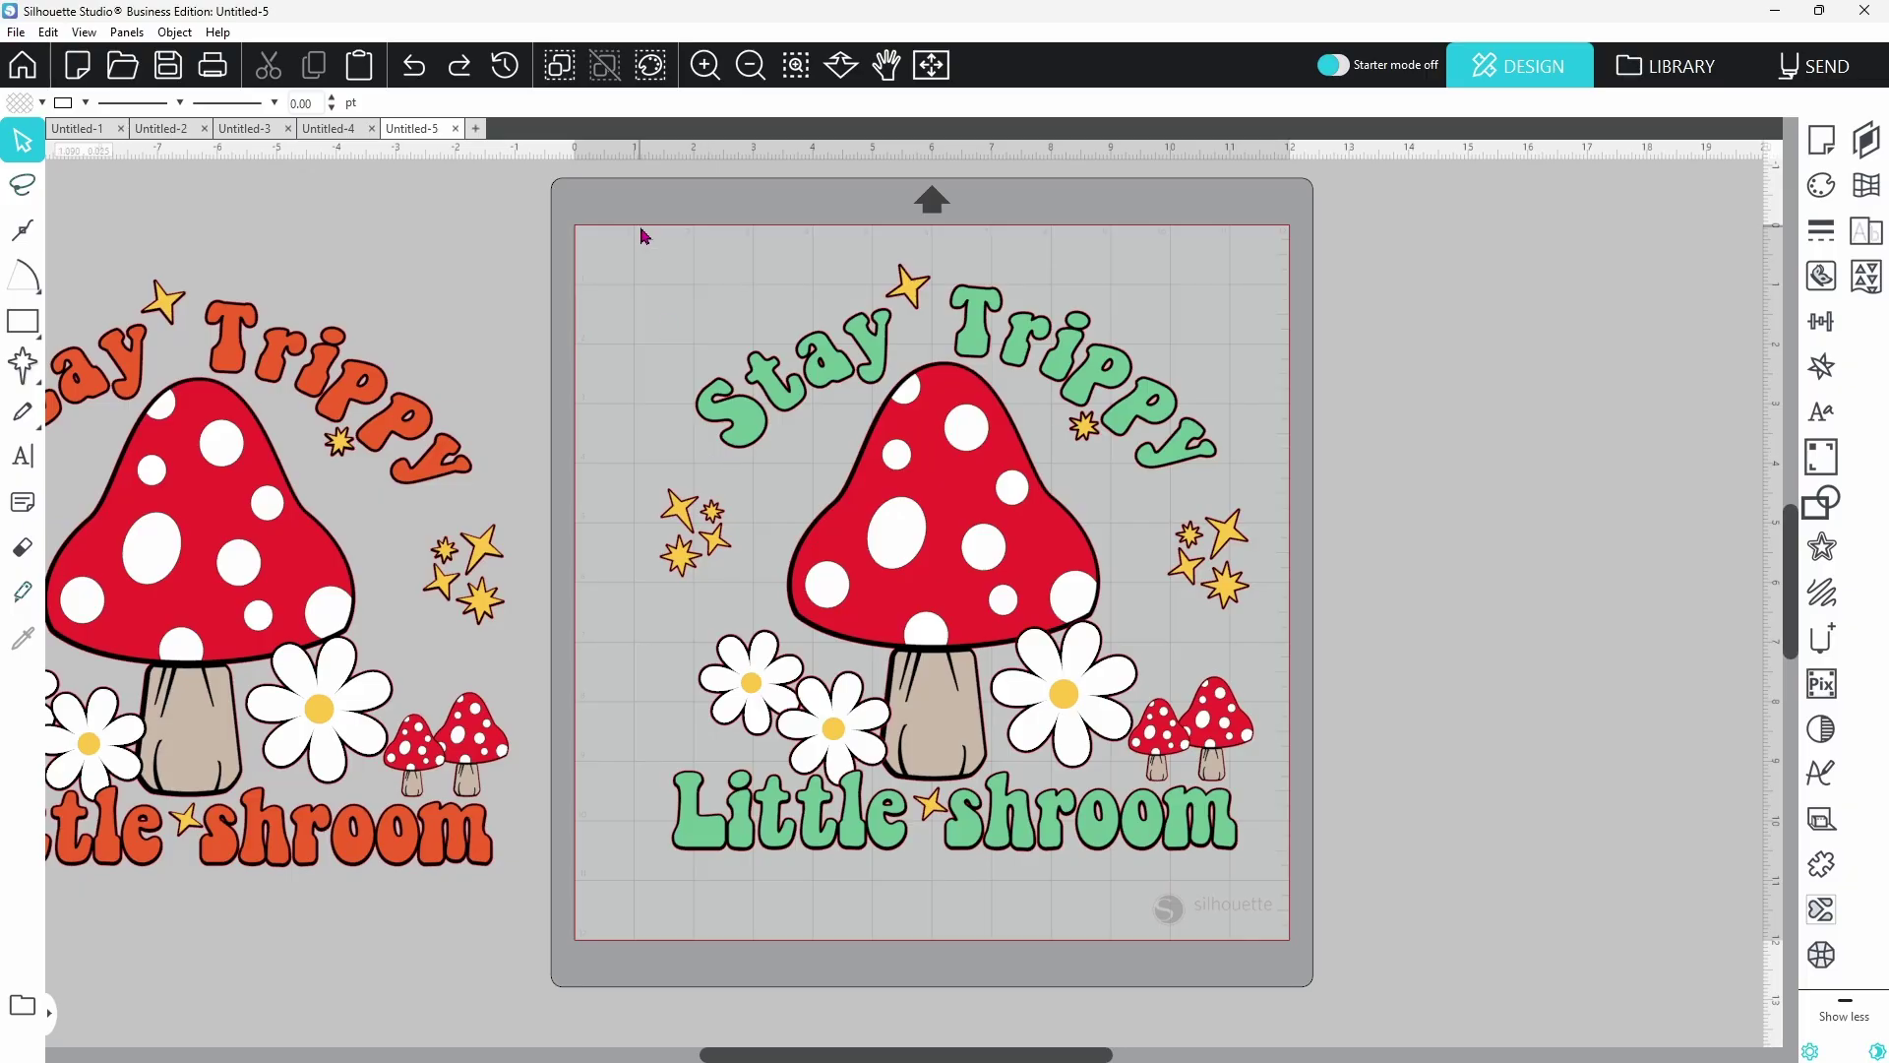
Select every part of the green-lettered design and ungroup it twice to break apart its nested groups
{"action": "left_click_drag", "start_coordinate": [640, 230], "coordinate": [1314, 945]}
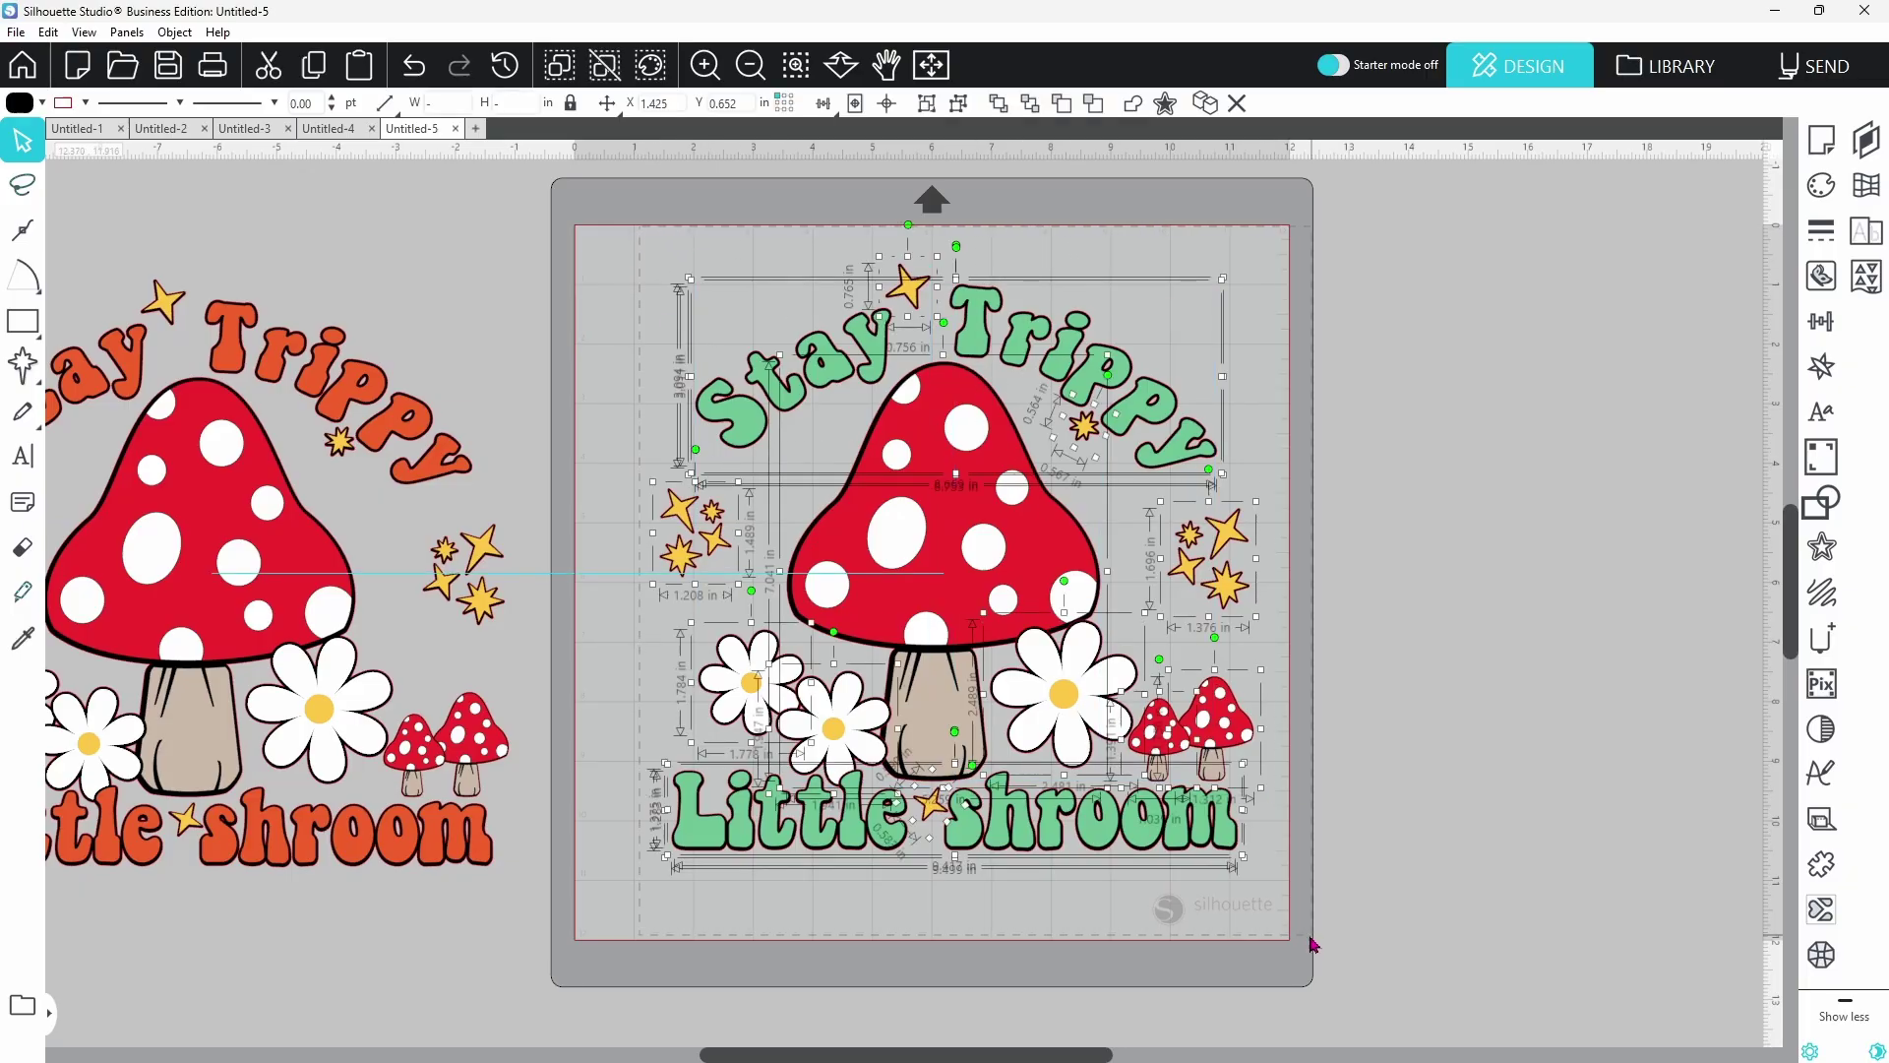
{"action": "right_click", "coordinate": [1229, 848]}
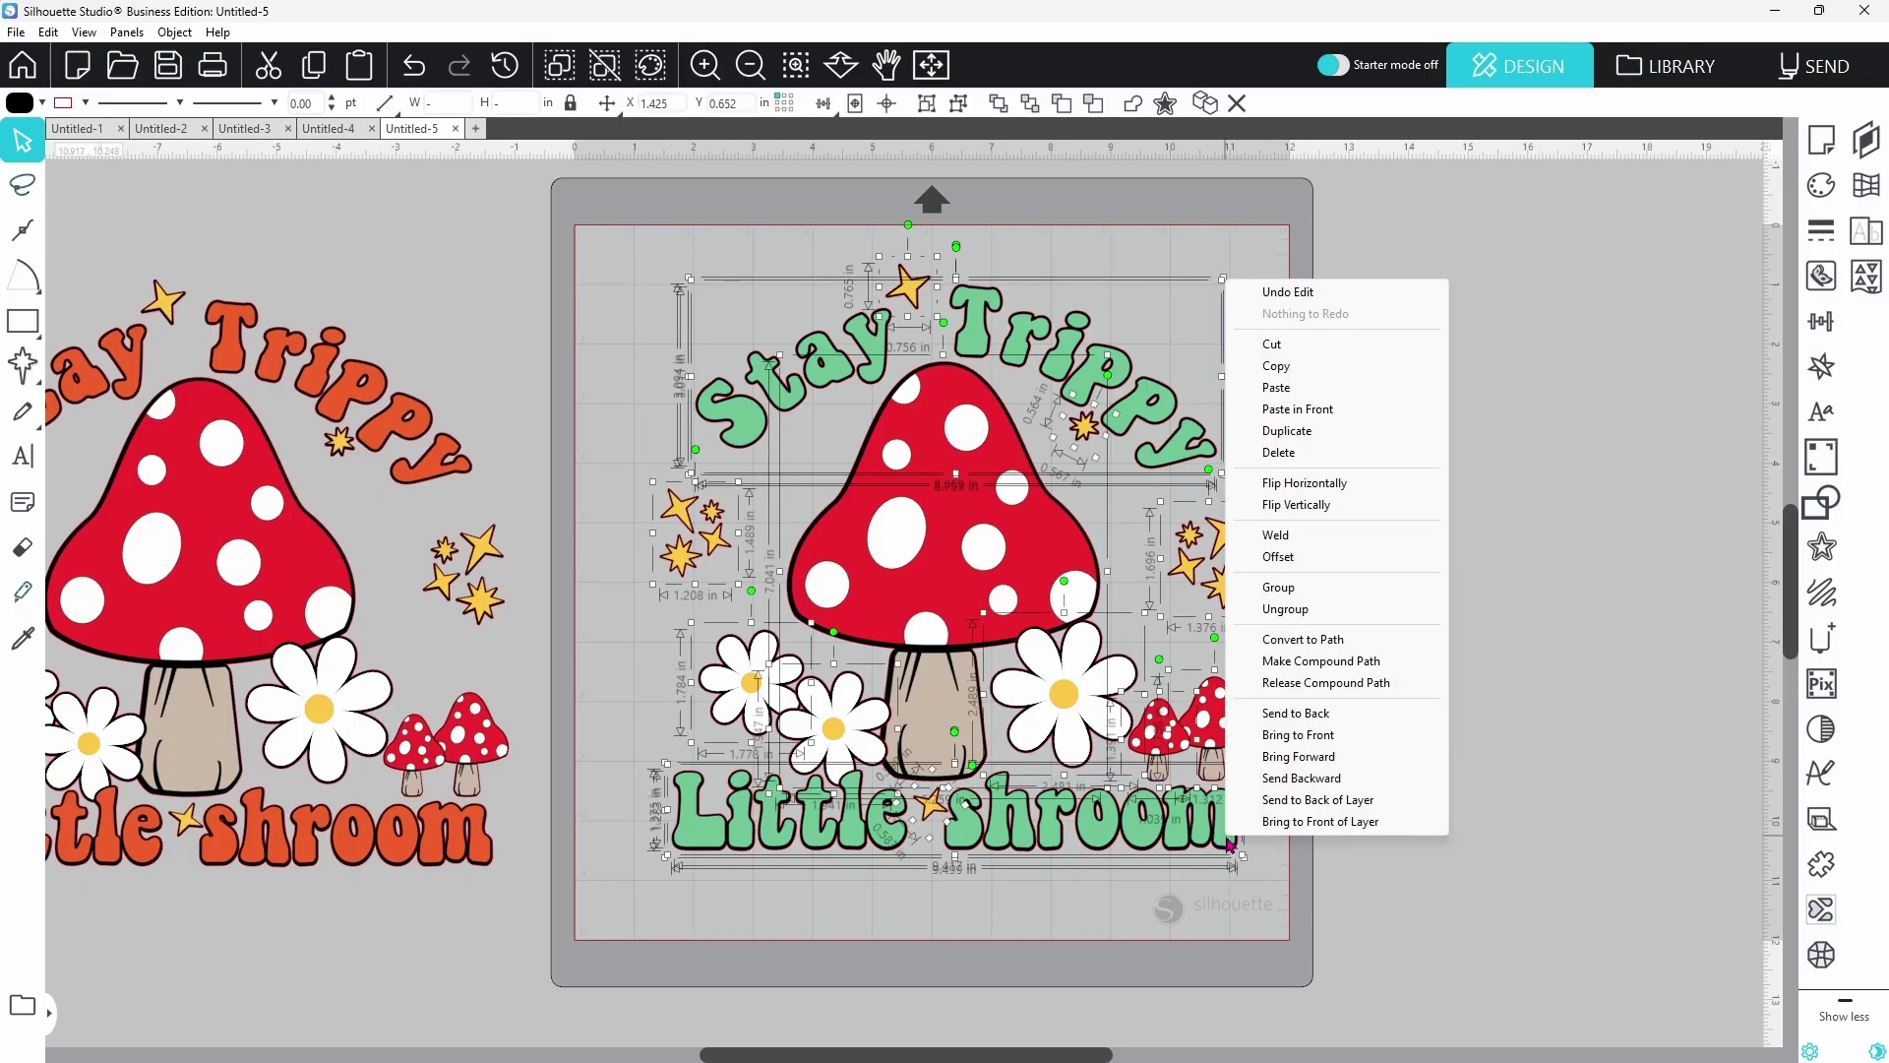
{"action": "left_click", "coordinate": [1286, 609]}
{"action": "right_click", "coordinate": [1228, 612]}
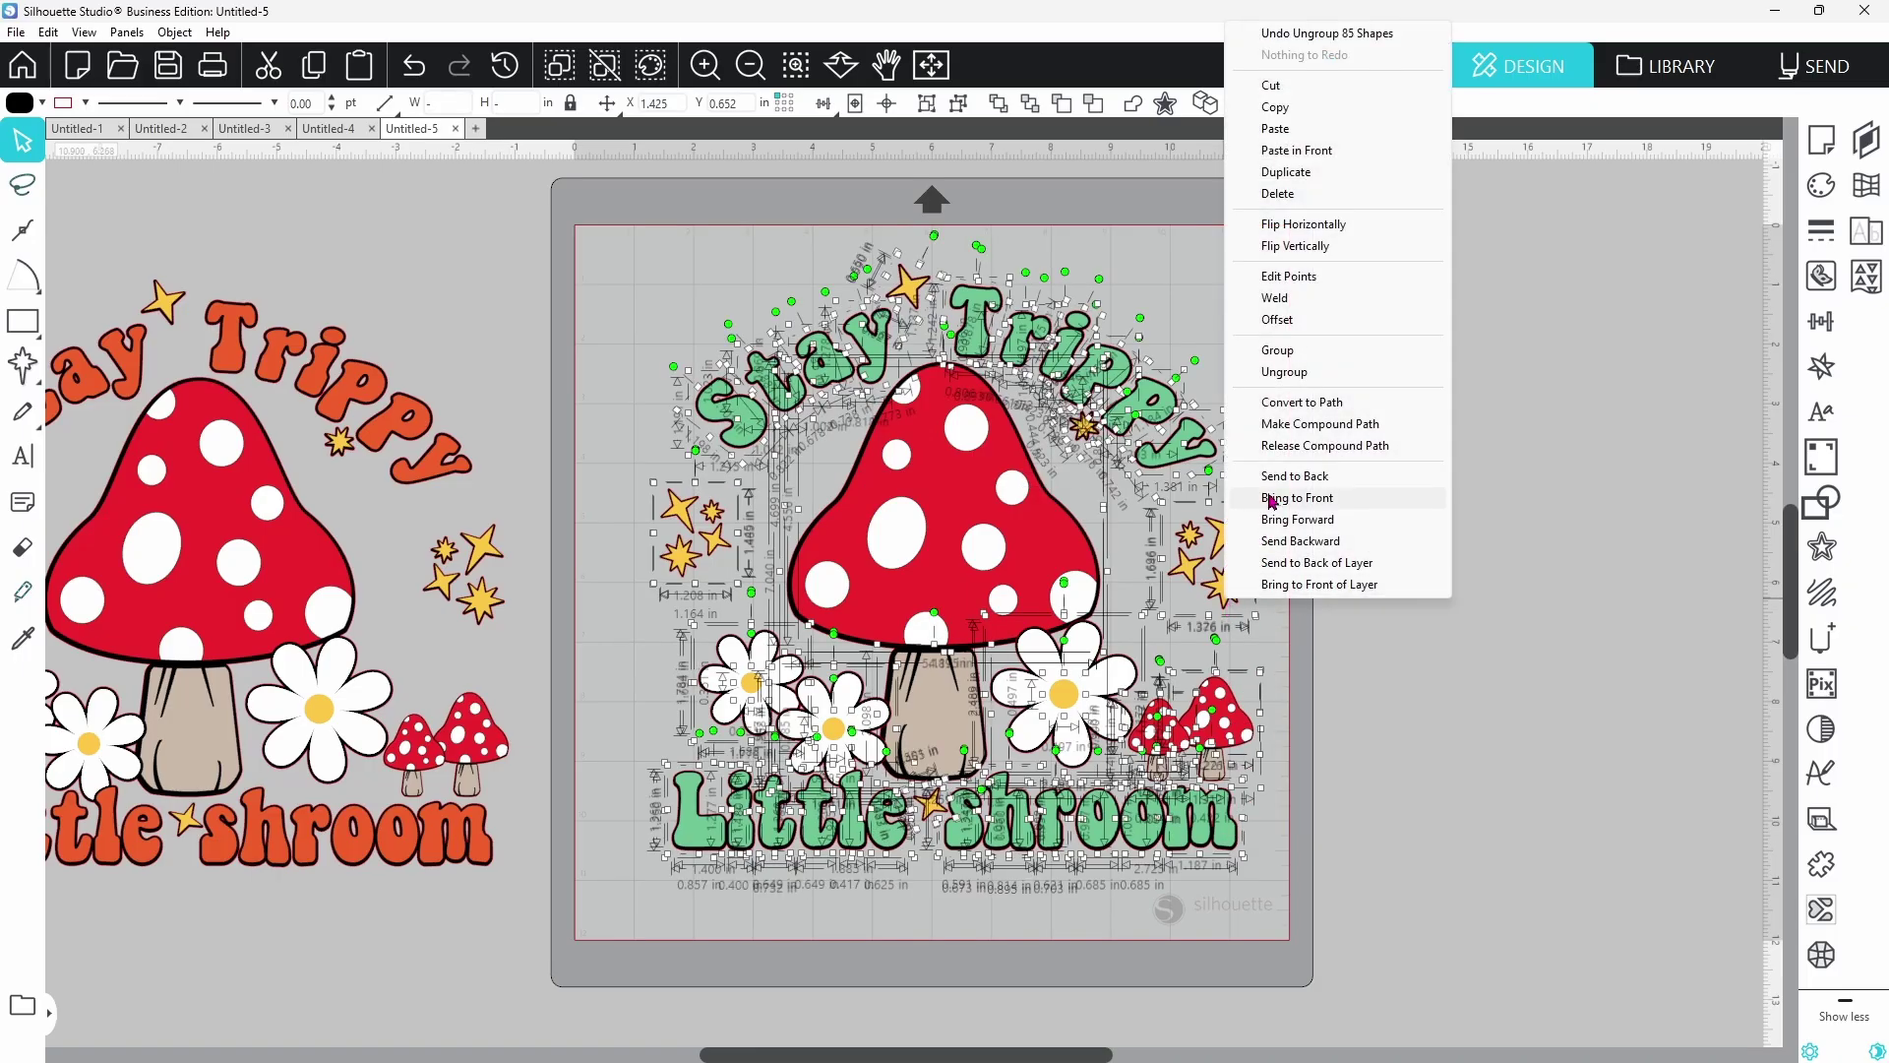
{"action": "left_click", "coordinate": [1285, 374]}
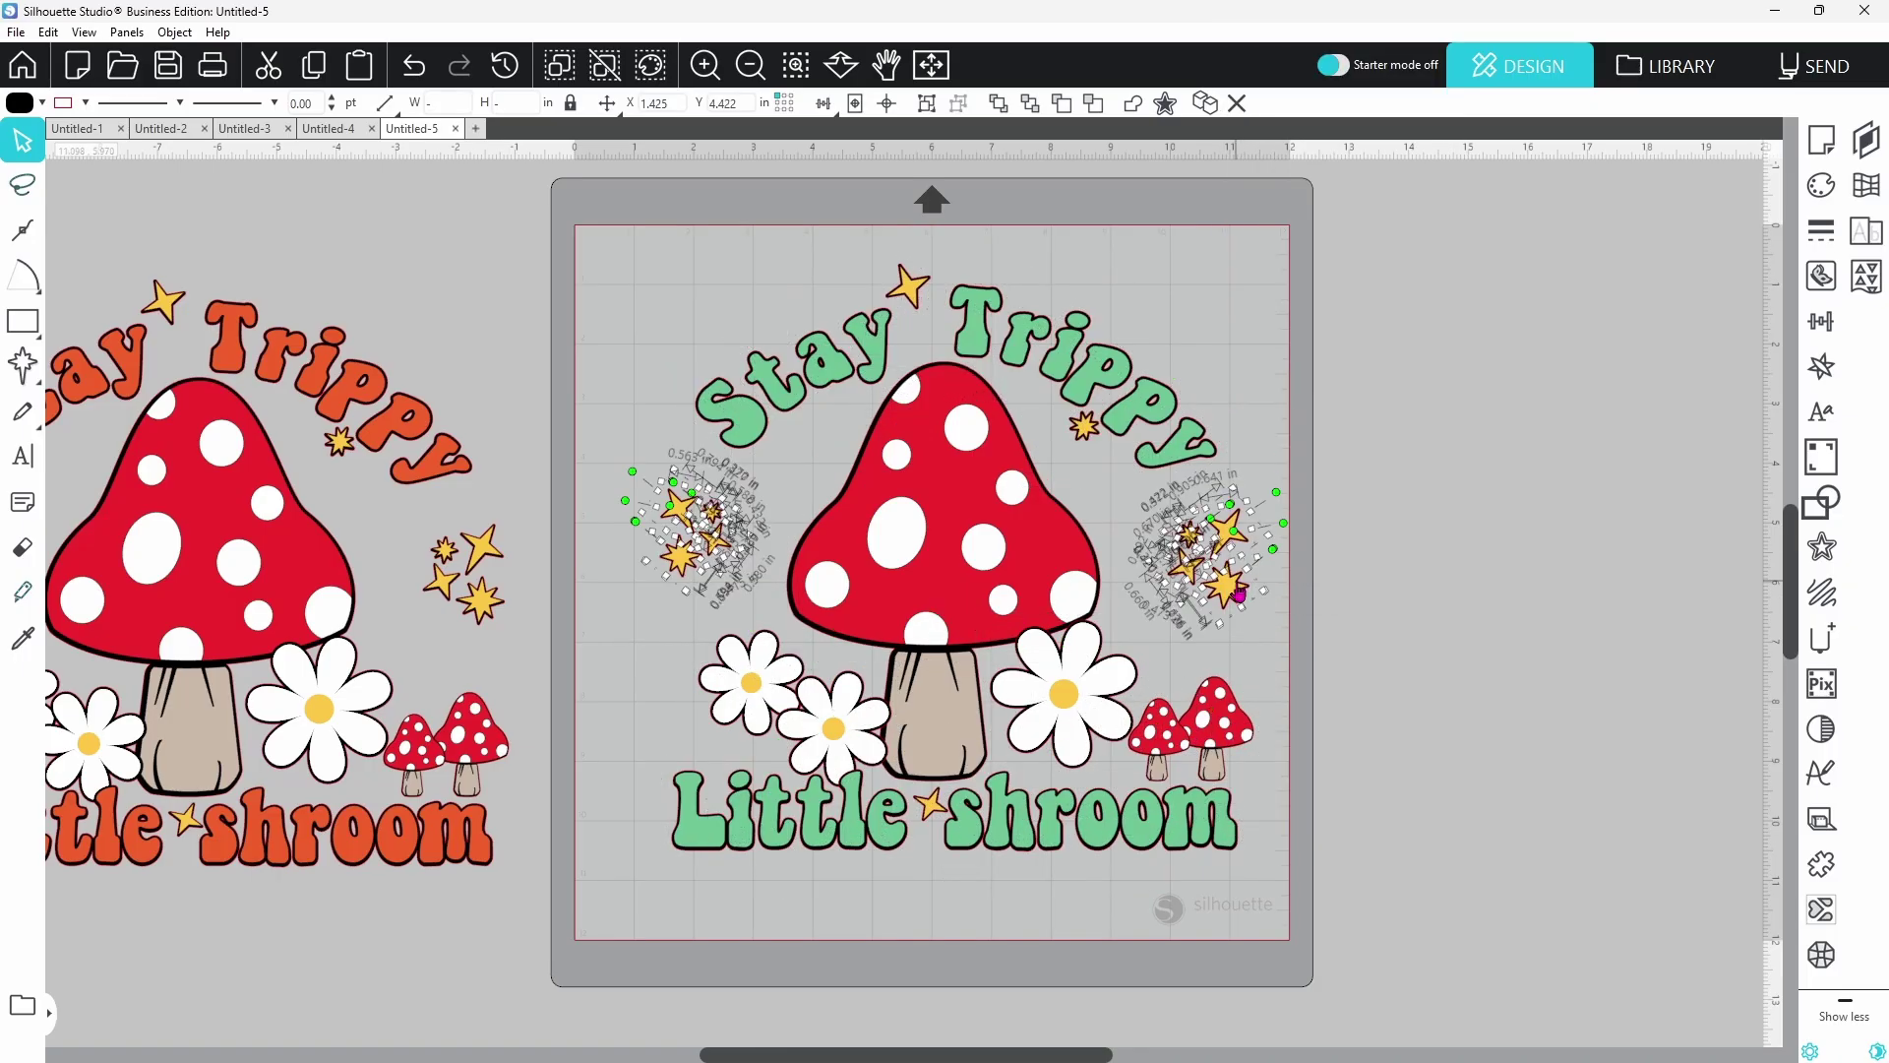
{"action": "right_click", "coordinate": [1238, 588]}
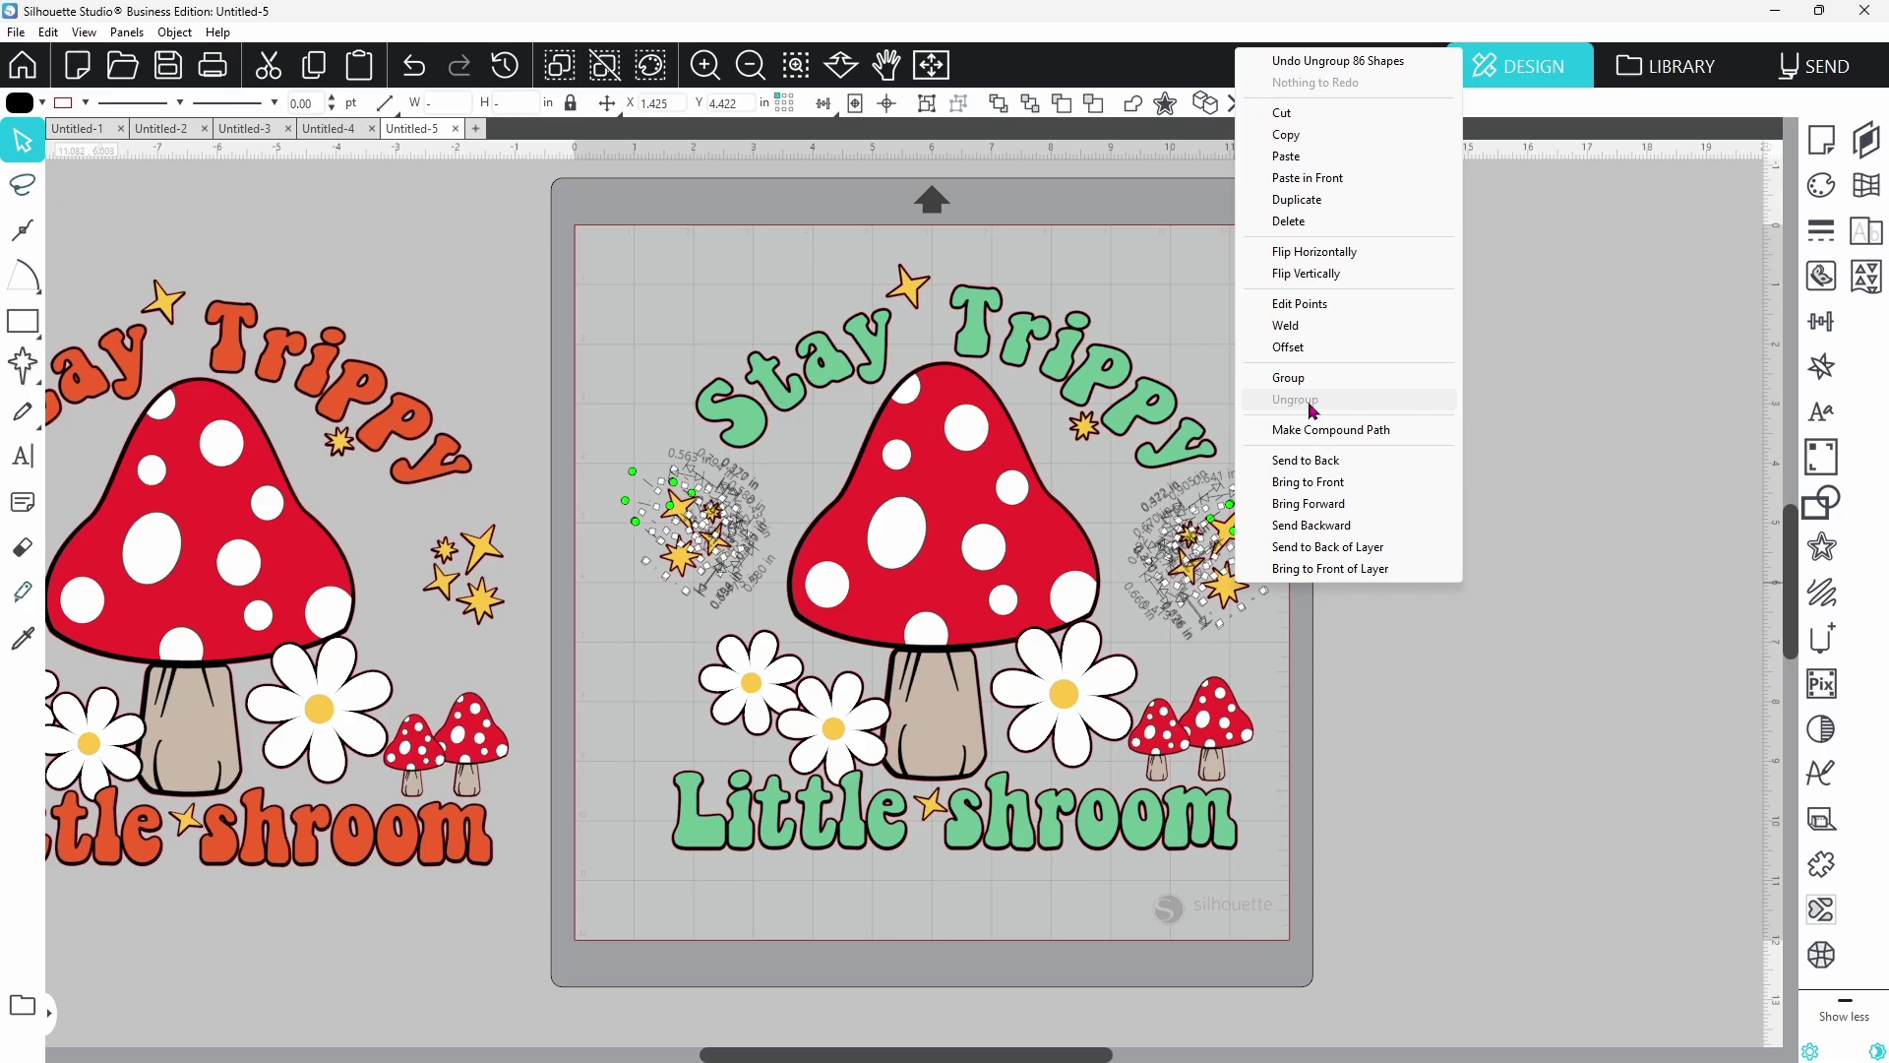
{"action": "left_click", "coordinate": [1301, 689]}
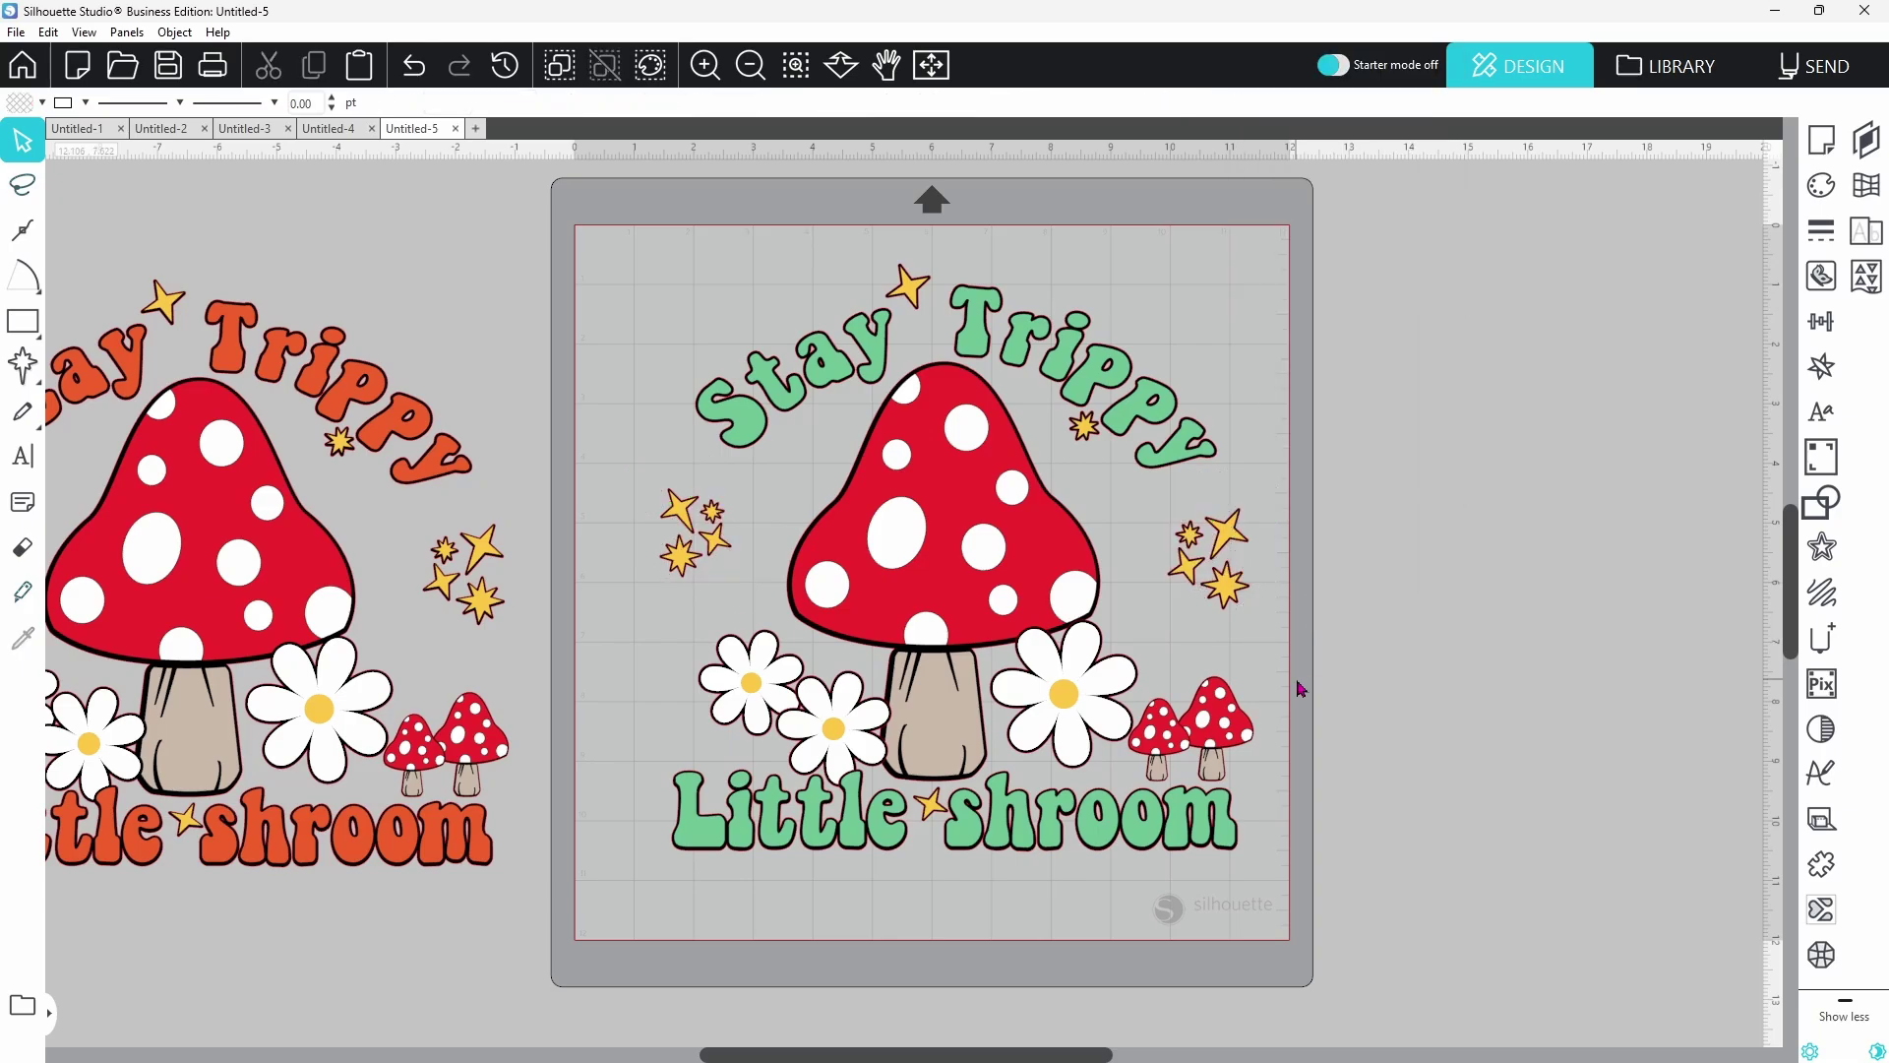
{"action": "key", "text": "ctrl+z"}
Select the two overlapping daisies beside the large stem, open the Modify options, and clear the selection
{"action": "left_click", "coordinate": [796, 65]}
{"action": "left_click", "coordinate": [803, 728]}
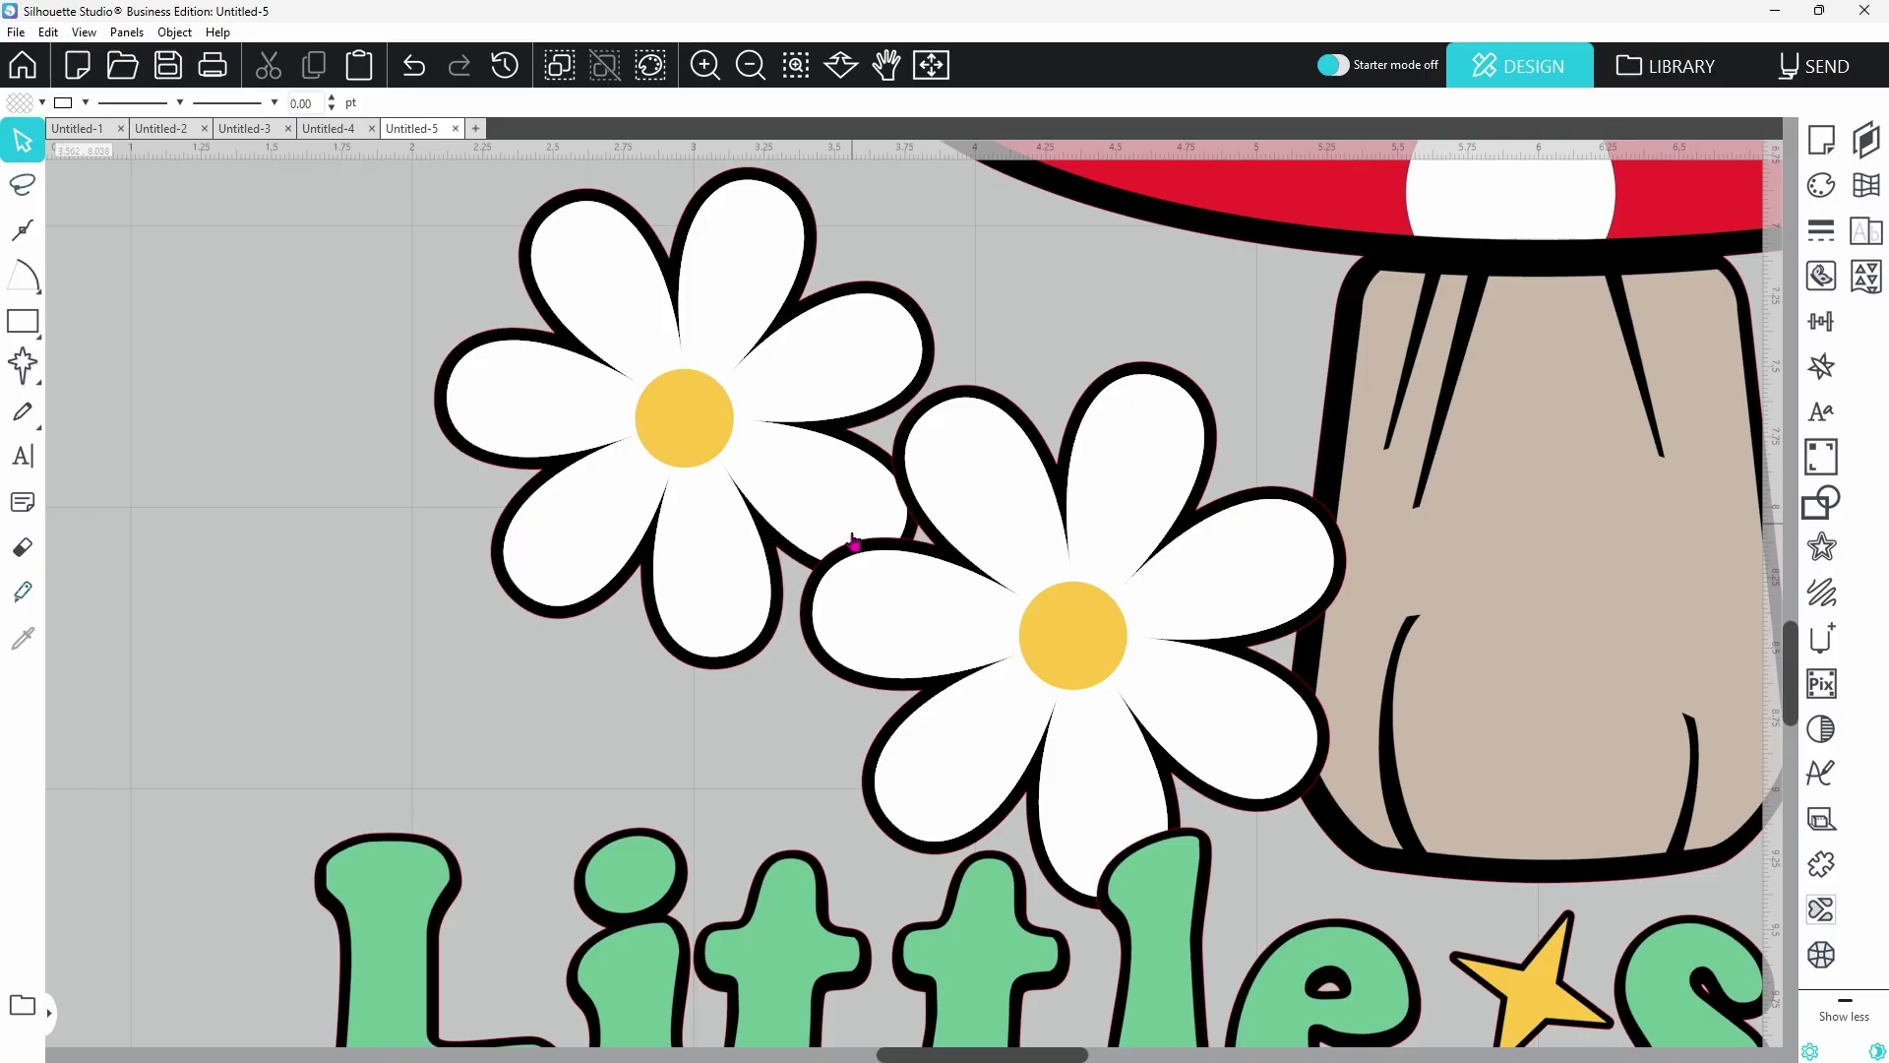
{"action": "left_click", "coordinate": [820, 669]}
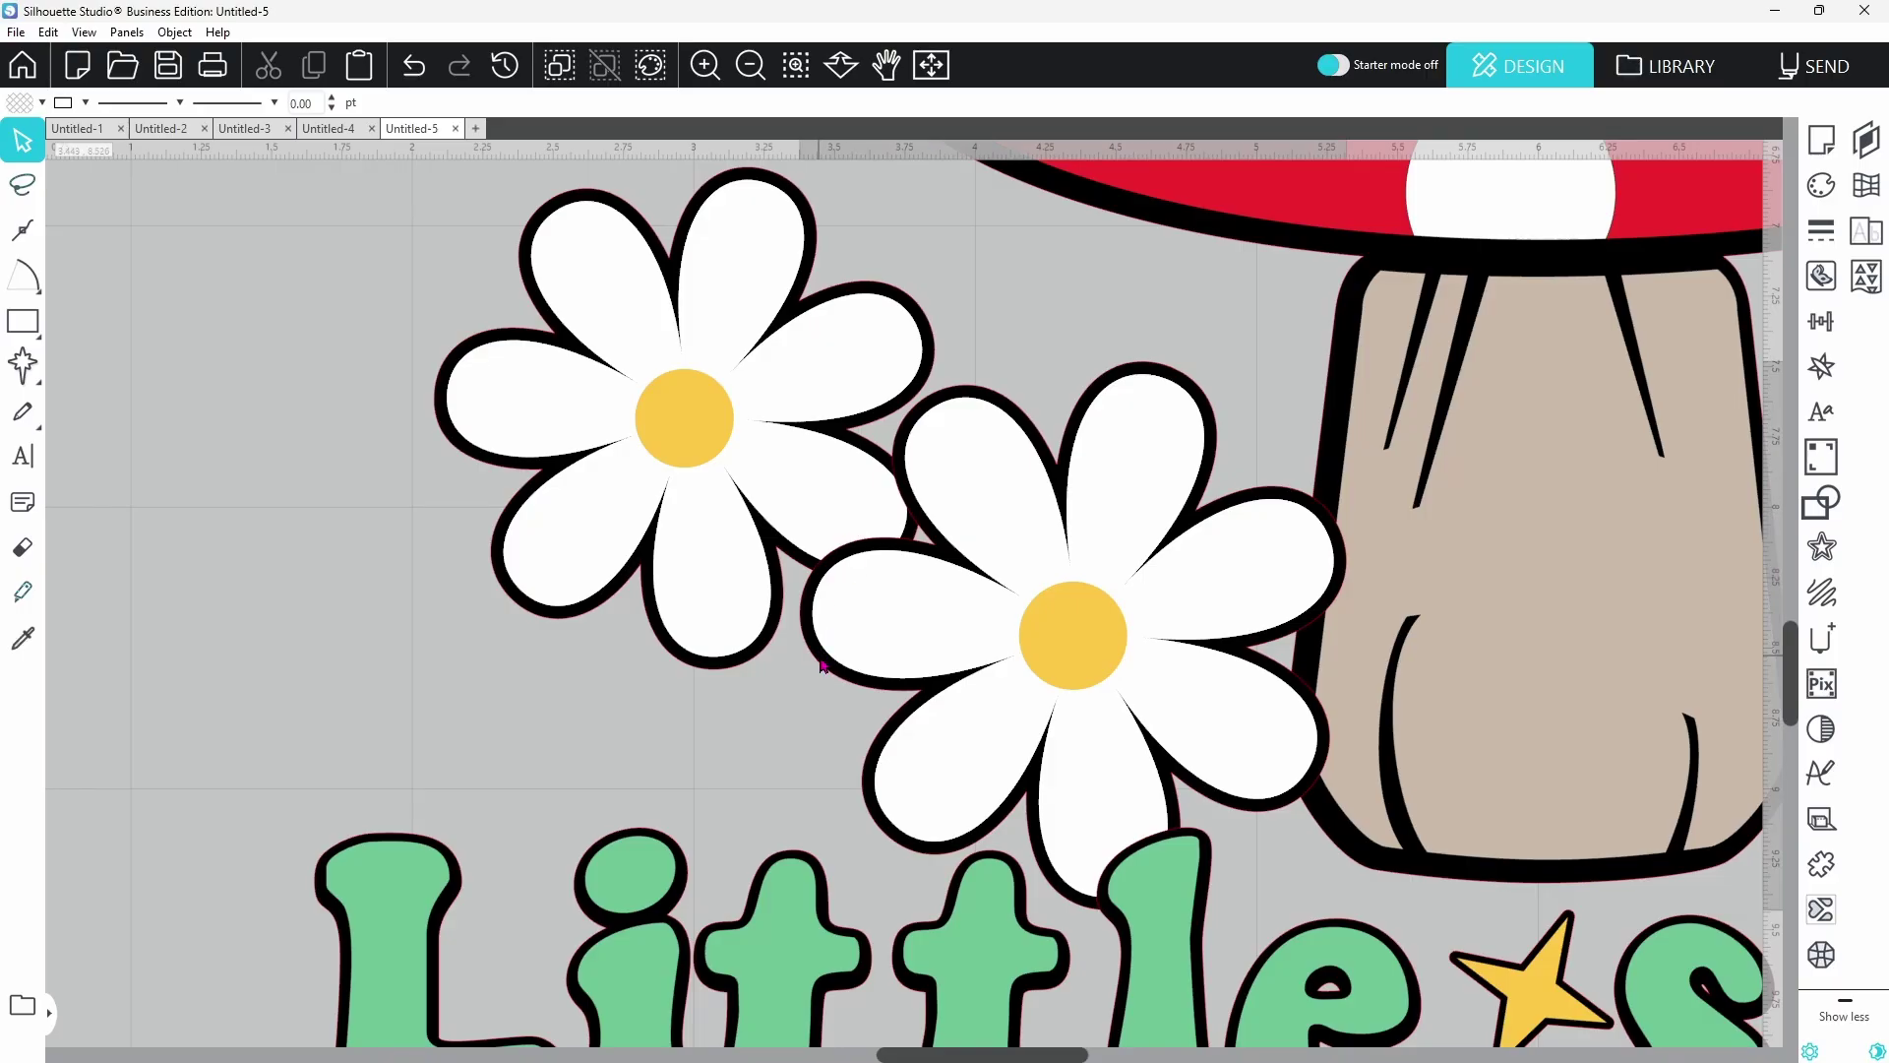
{"action": "left_click", "coordinate": [725, 607], "text": "shift"}
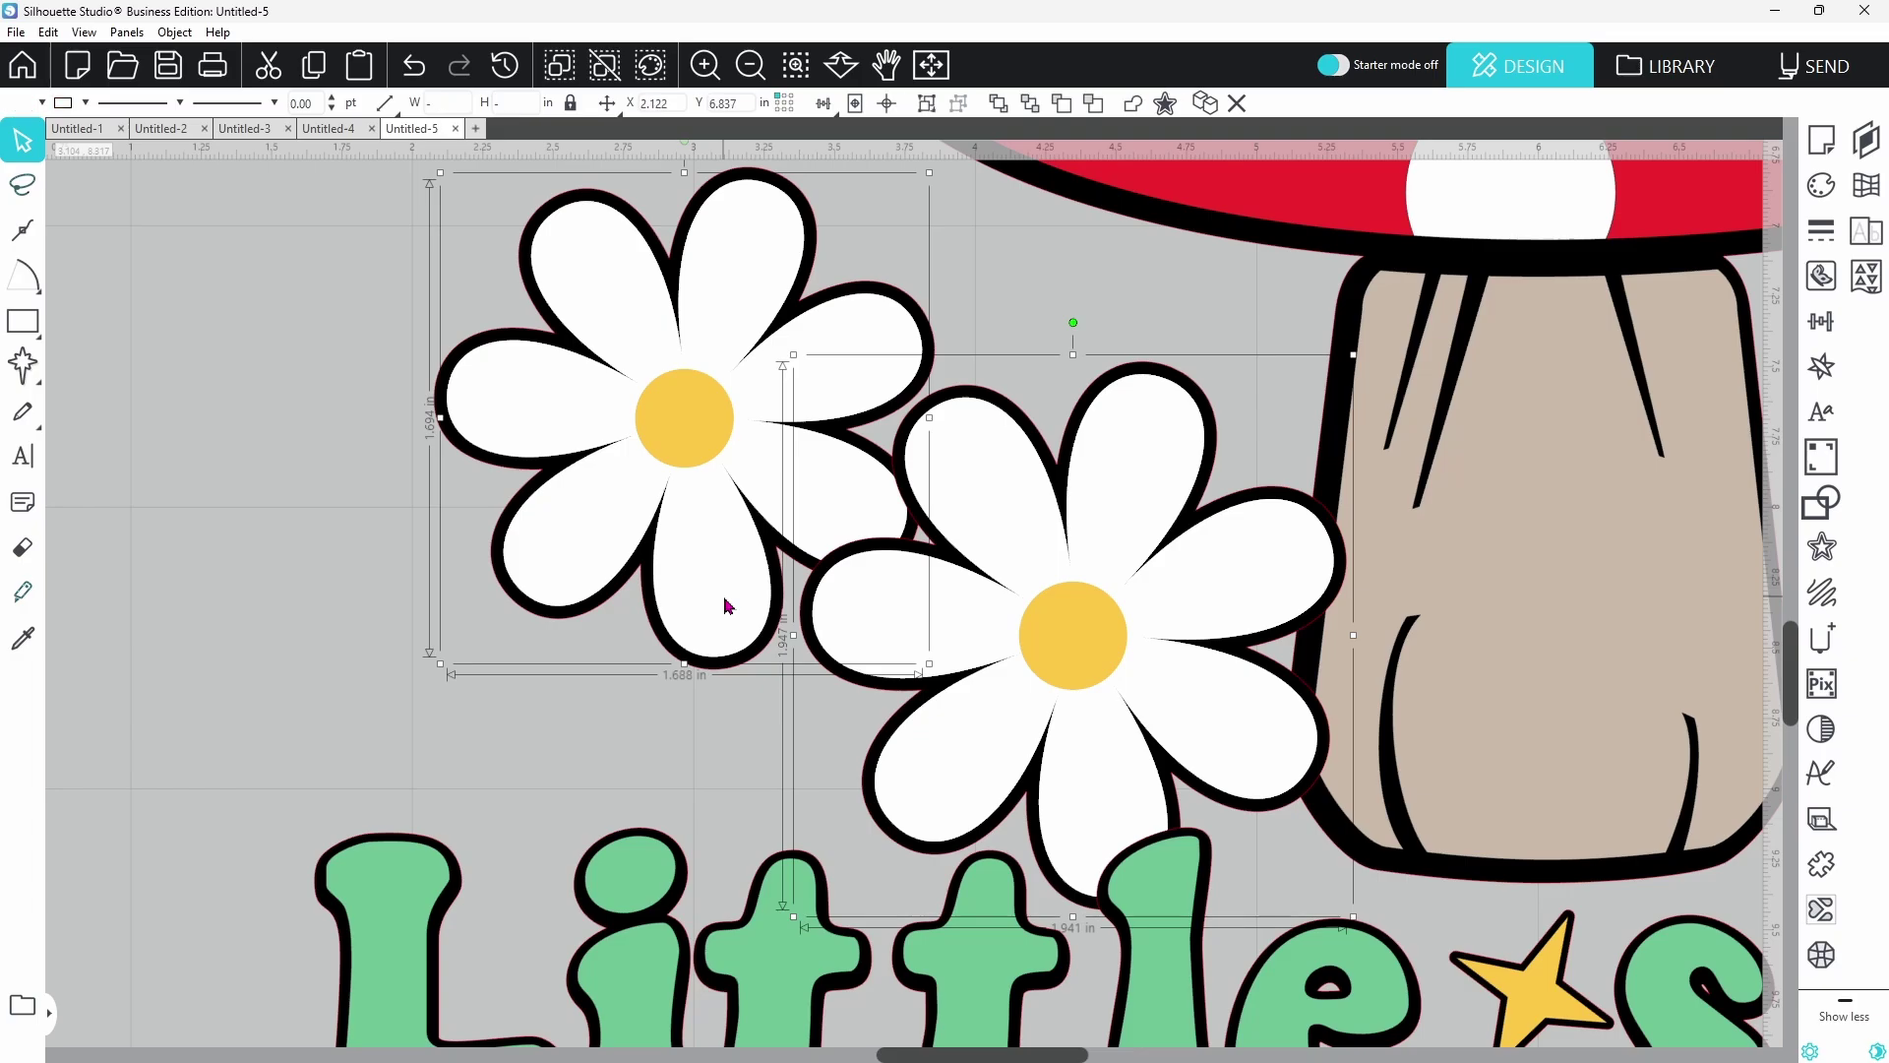
{"action": "left_click", "coordinate": [1823, 504]}
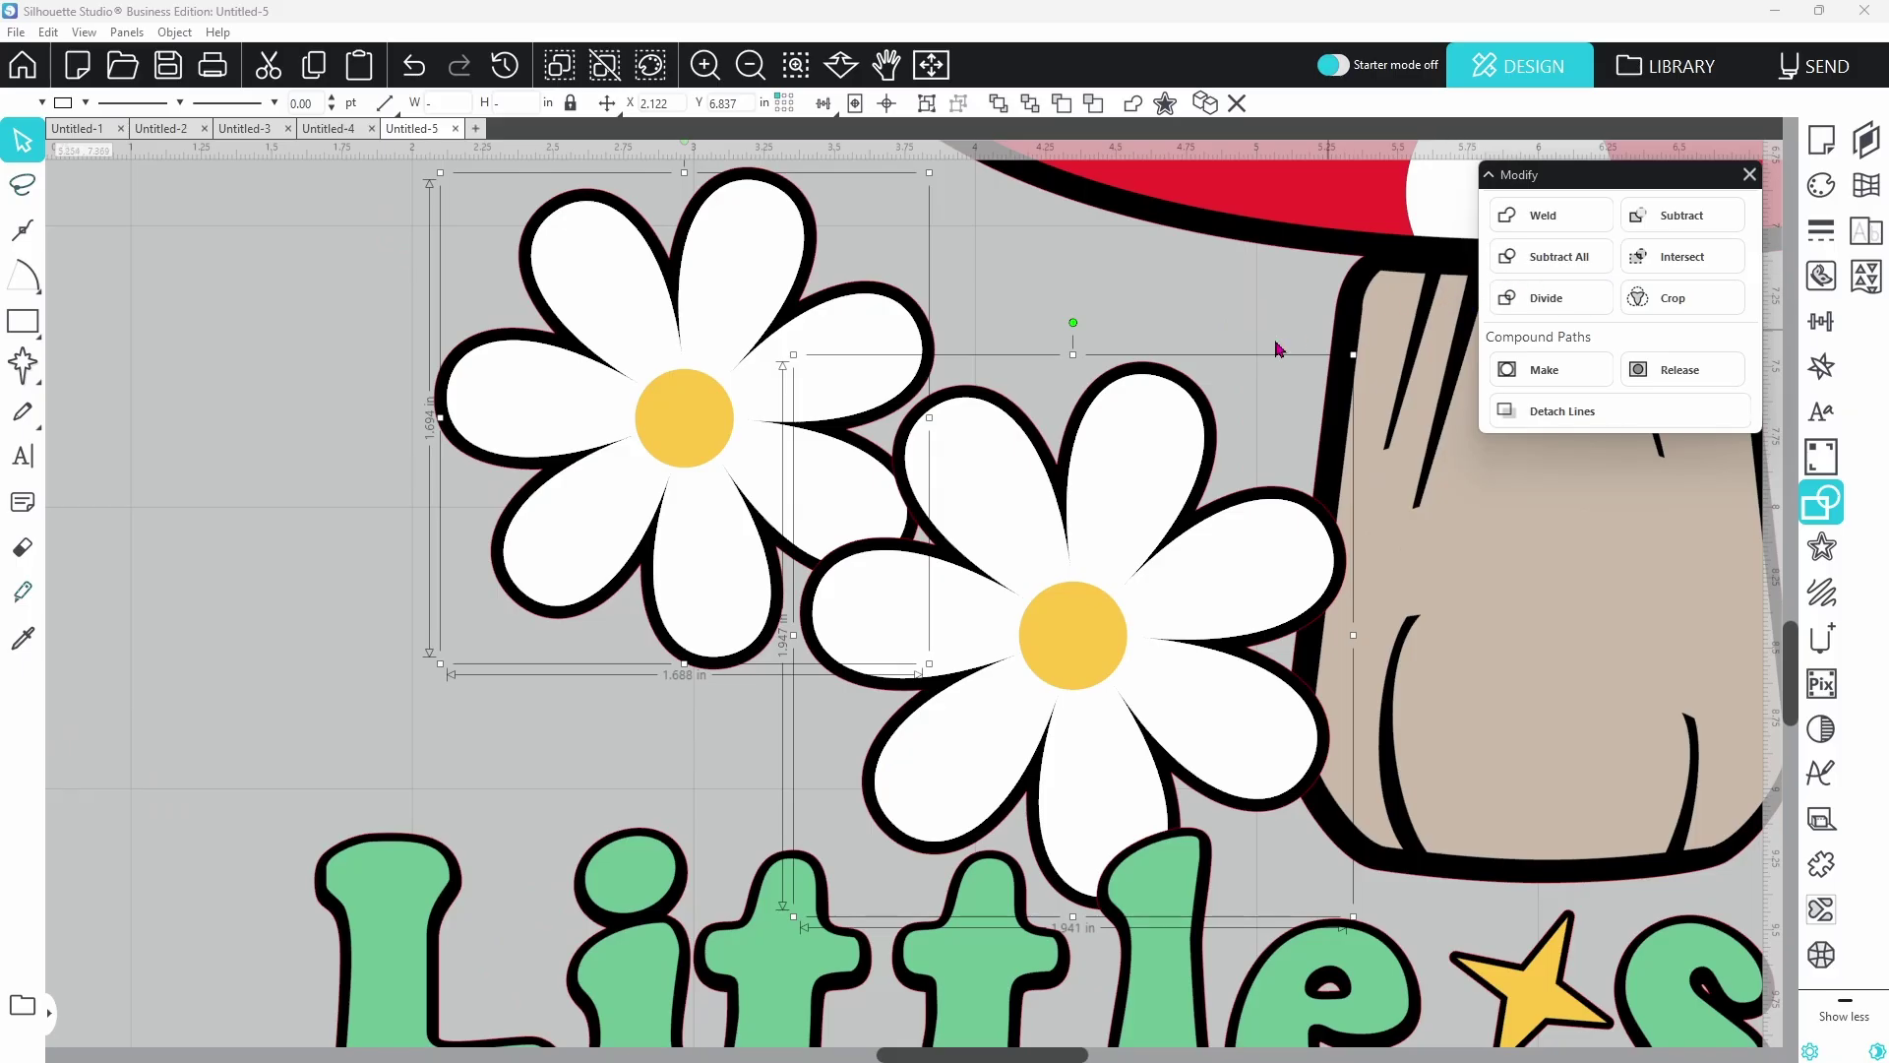
{"action": "left_click", "coordinate": [1103, 313]}
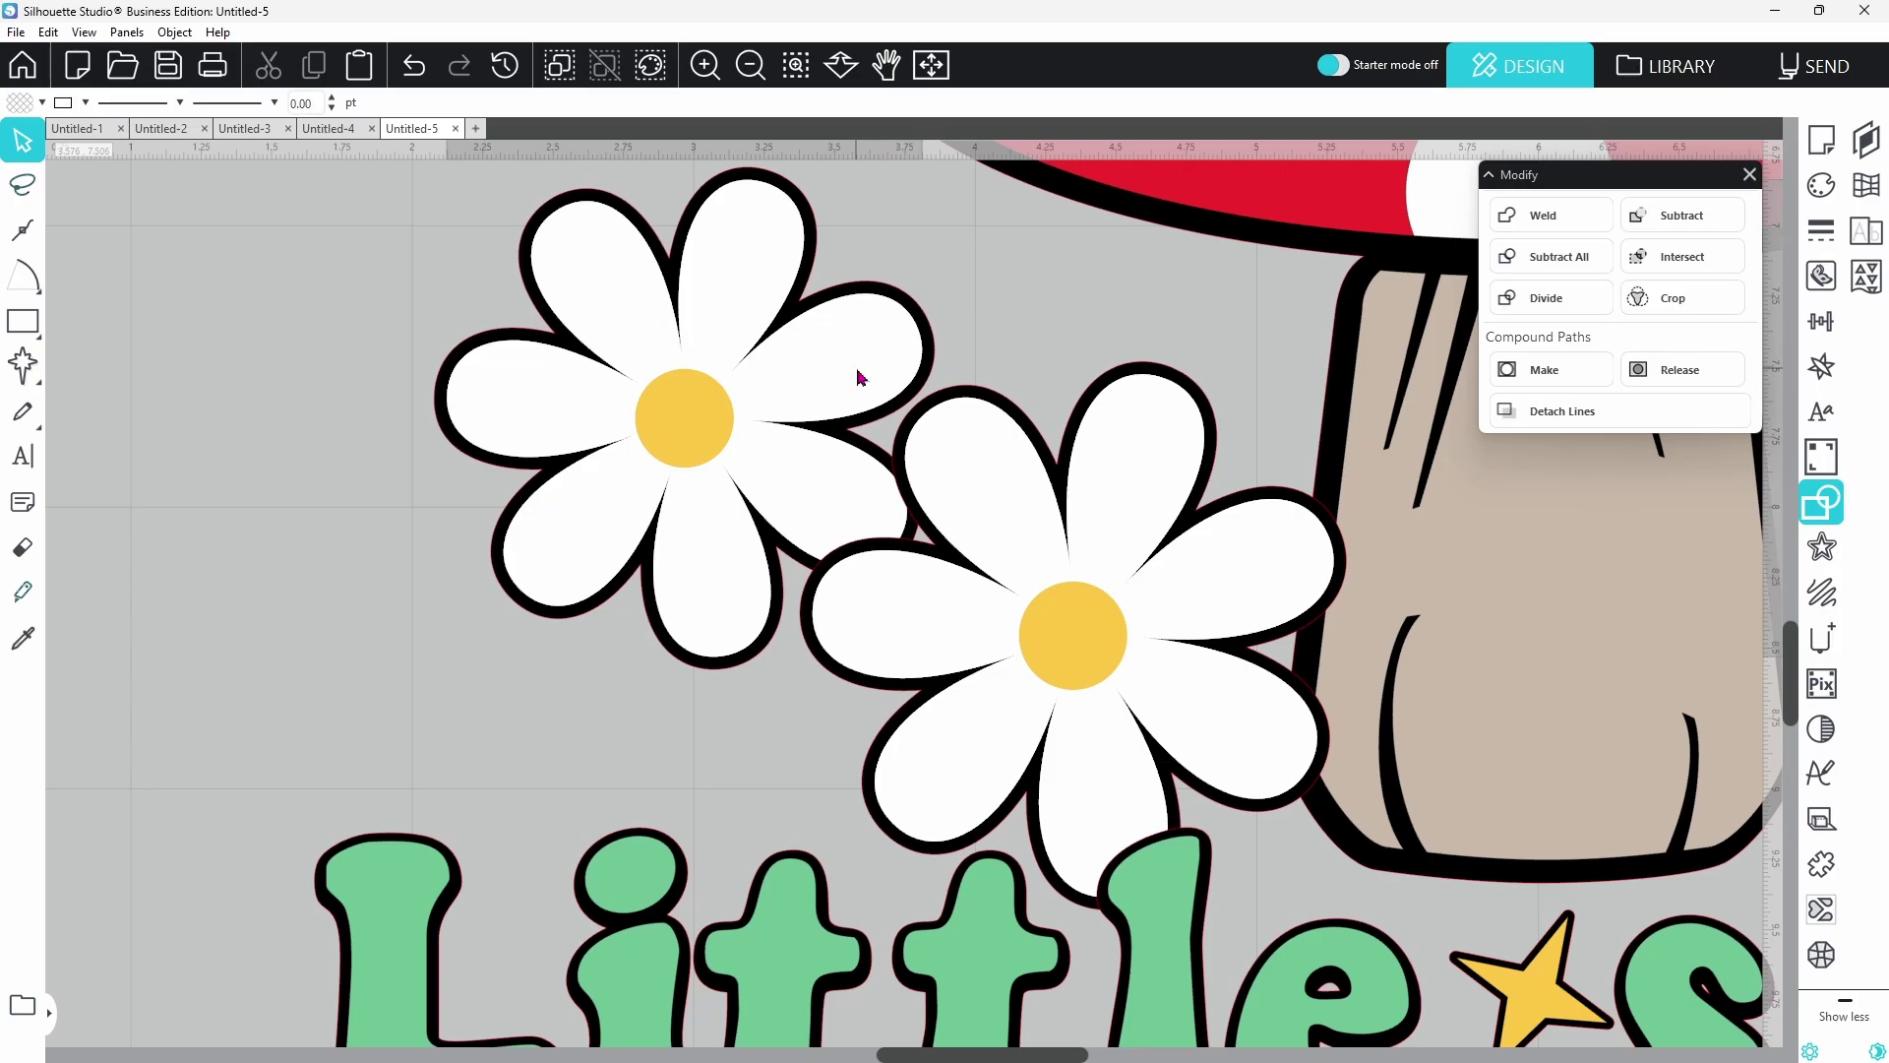
Move the white petals of each overlapping daisy off their black backing, undoing each move
{"action": "left_click_drag", "start_coordinate": [859, 377], "coordinate": [836, 363]}
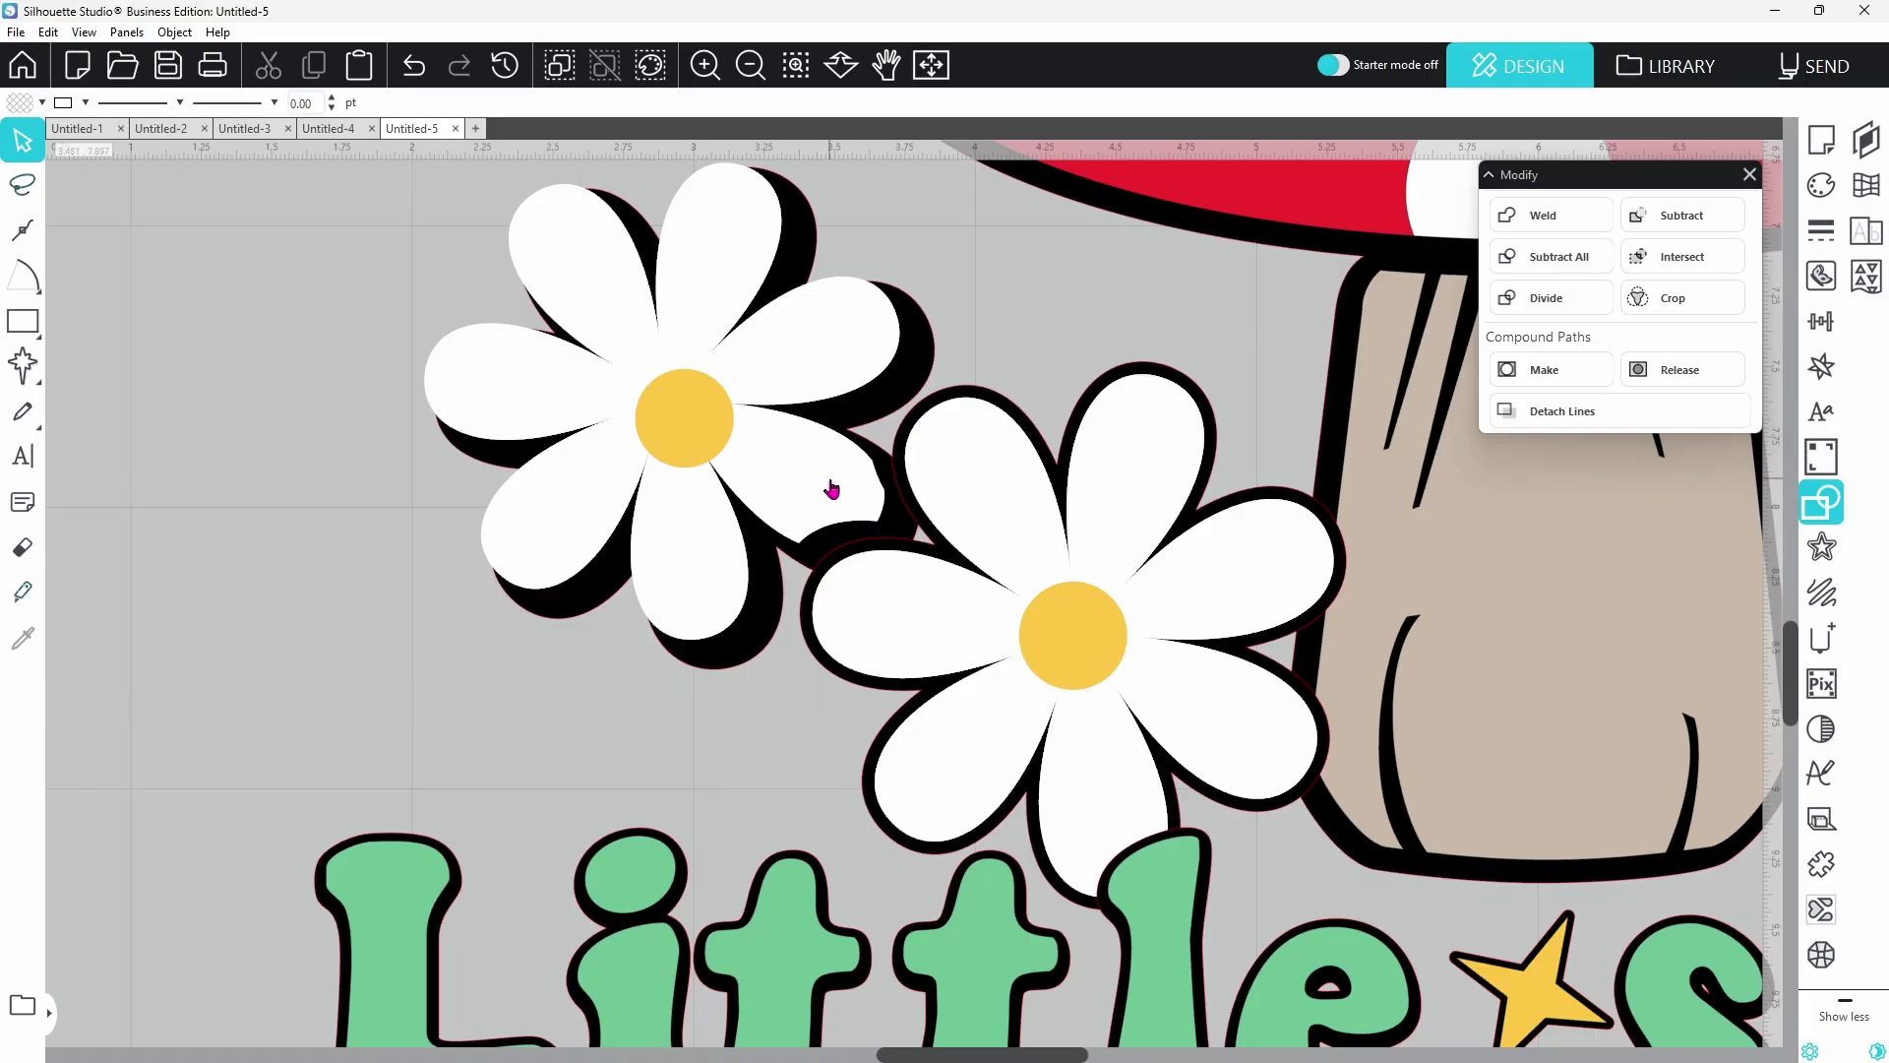
{"action": "left_click", "coordinate": [422, 72]}
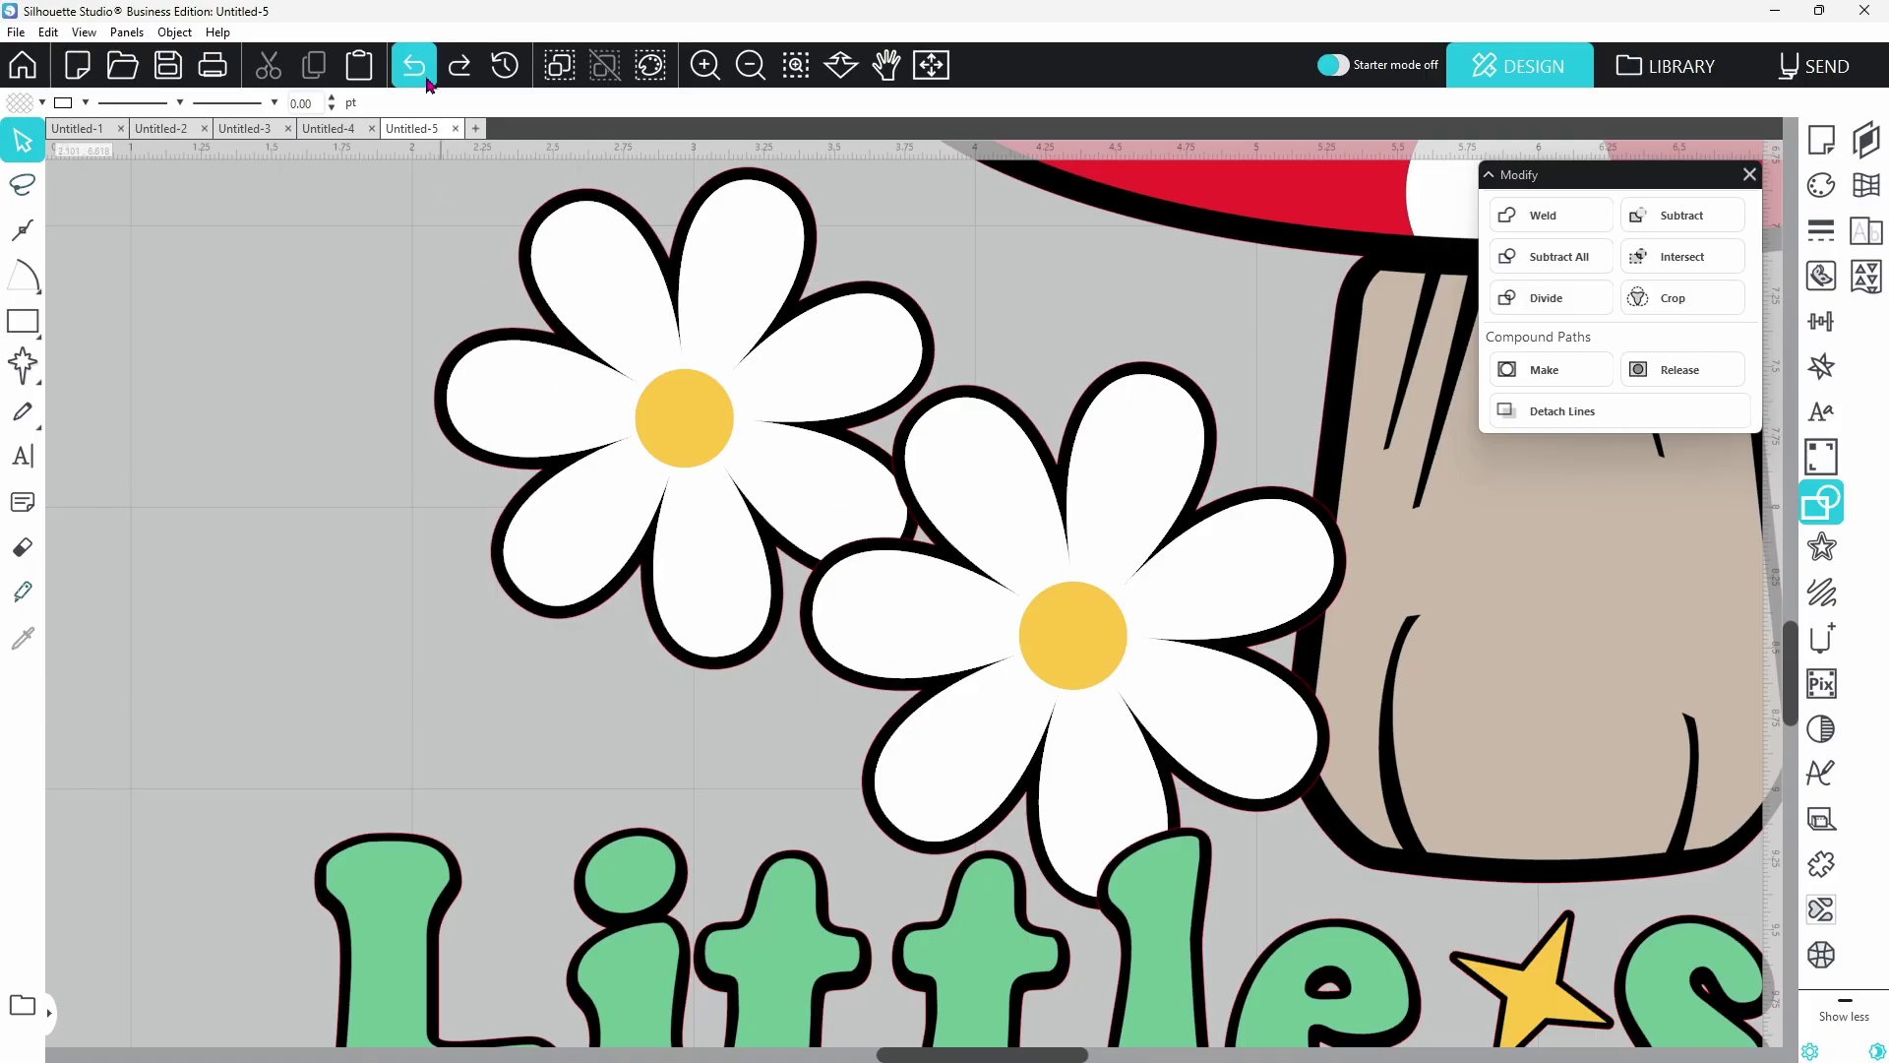
{"action": "scroll", "coordinate": [1274, 717], "scroll_direction": "down", "scroll_amount": 3}
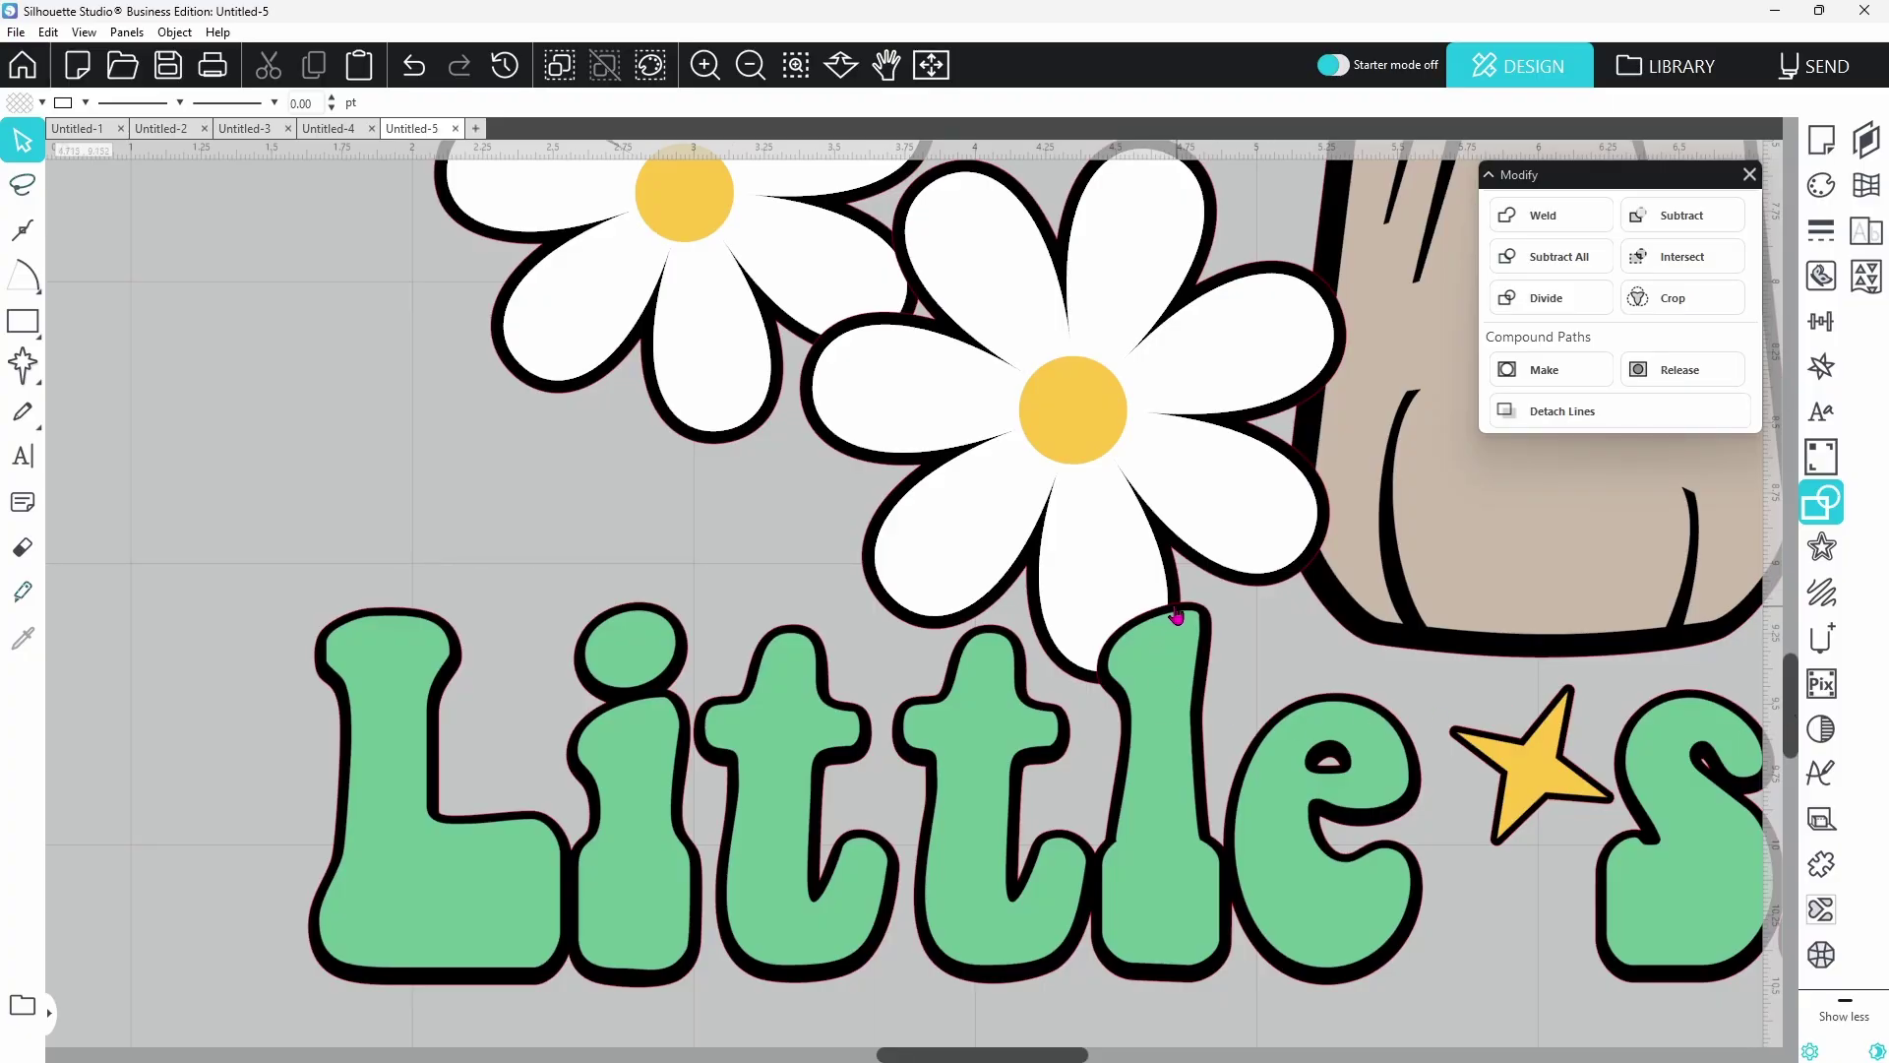
{"action": "left_click_drag", "start_coordinate": [1134, 594], "coordinate": [1135, 540]}
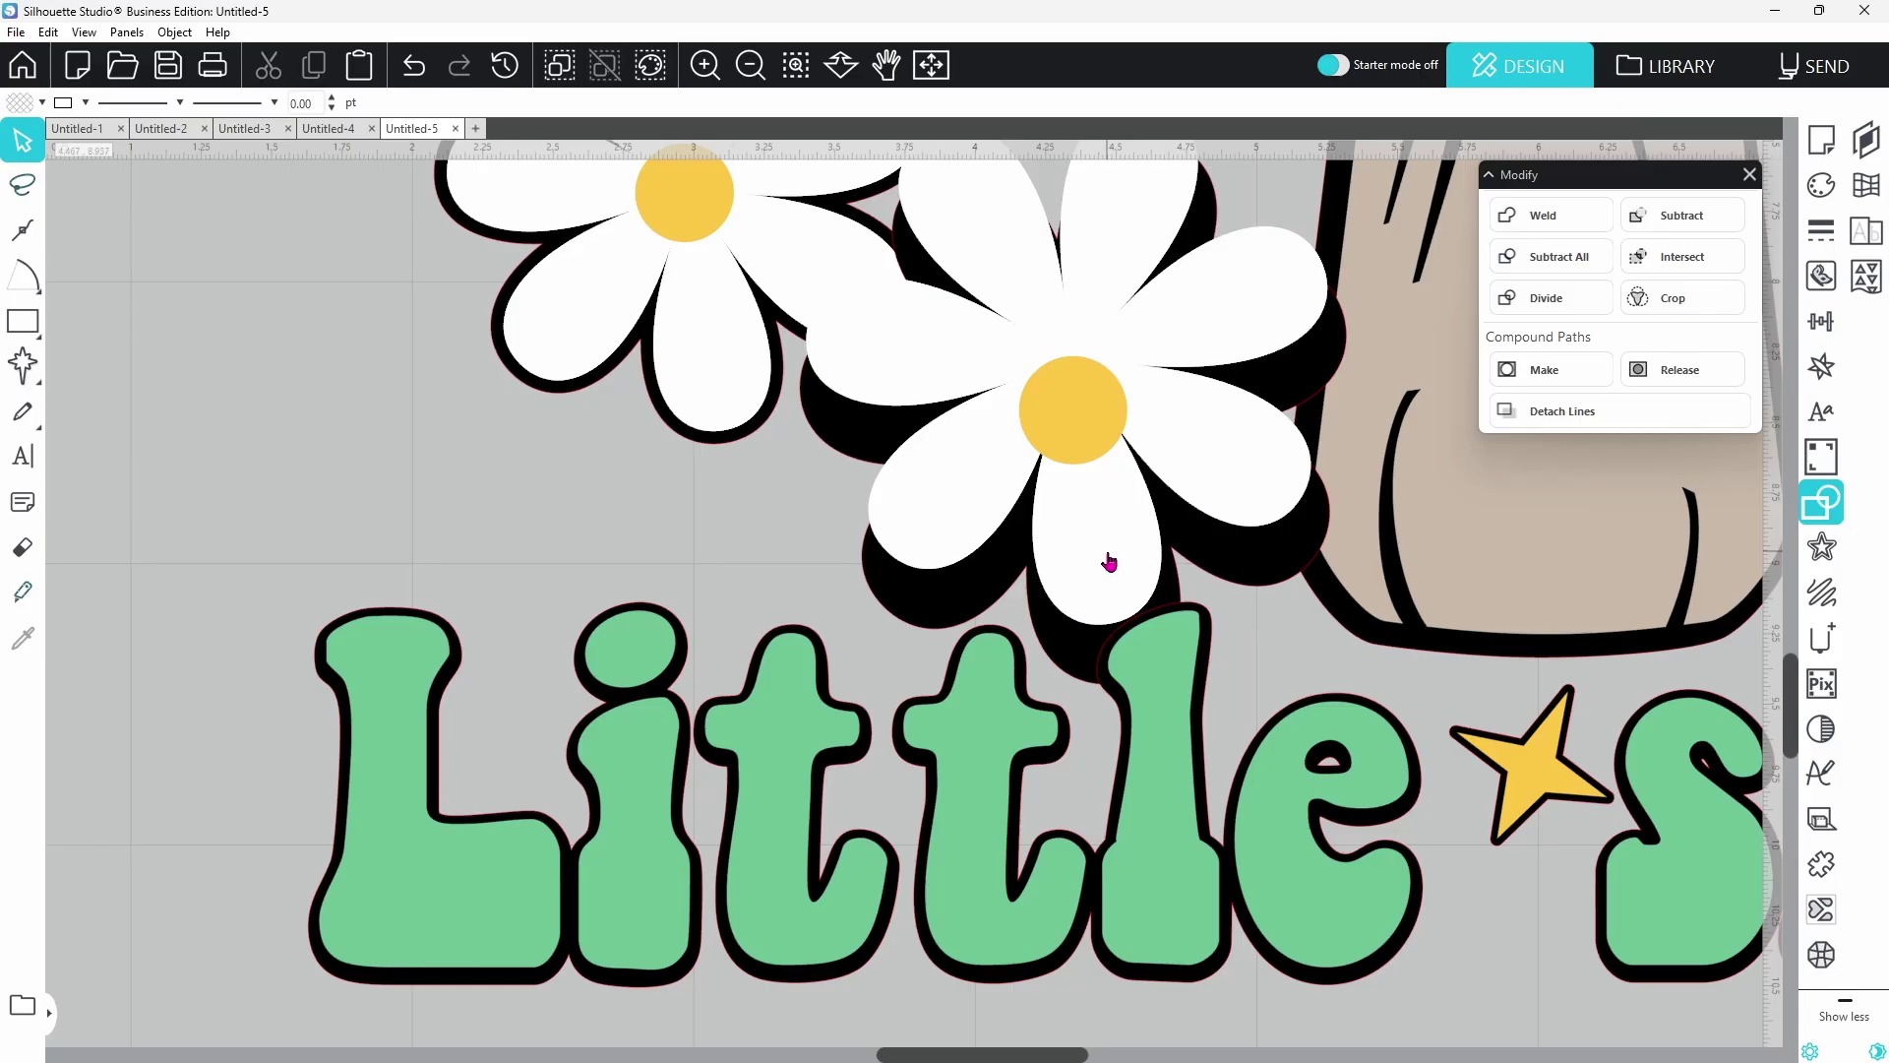
{"action": "left_click", "coordinate": [417, 76]}
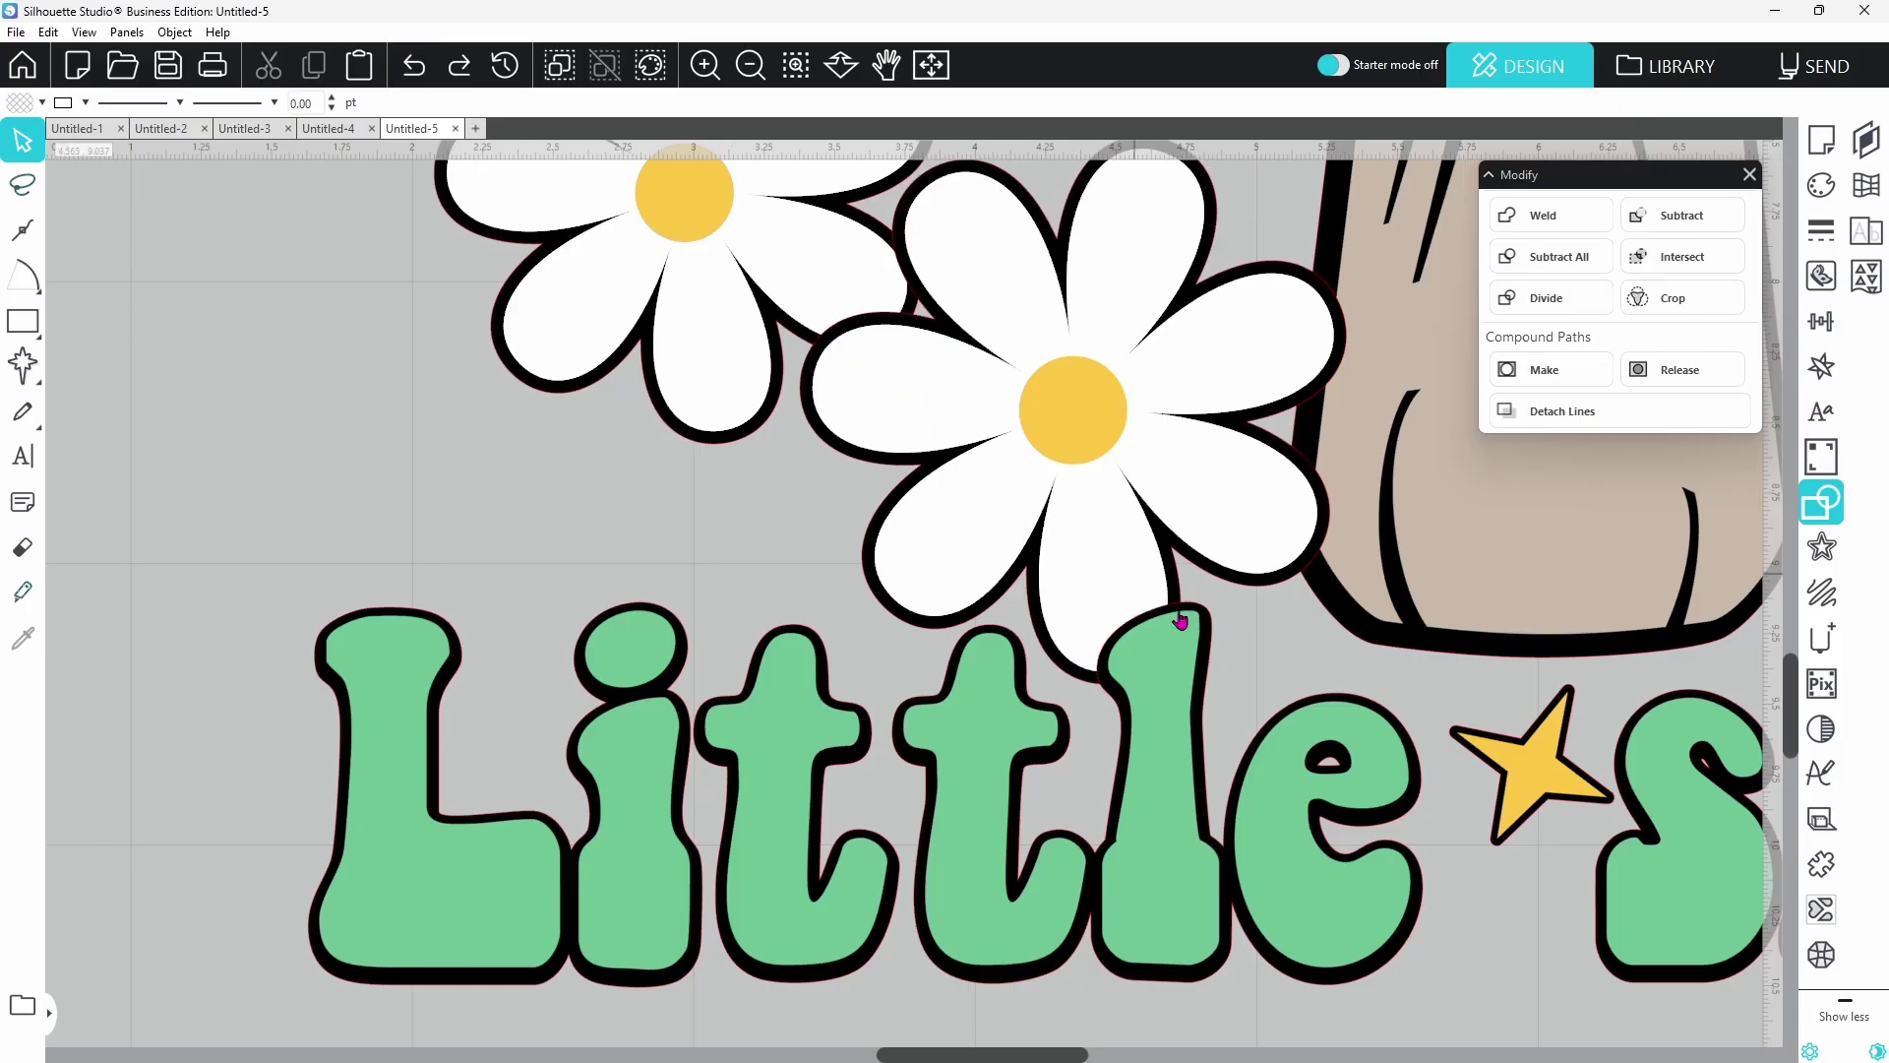
Use Subtract All to cut the black backing of the letters "tle" out of the lower daisy's white petals, undoing the test move
{"action": "left_click", "coordinate": [1209, 671]}
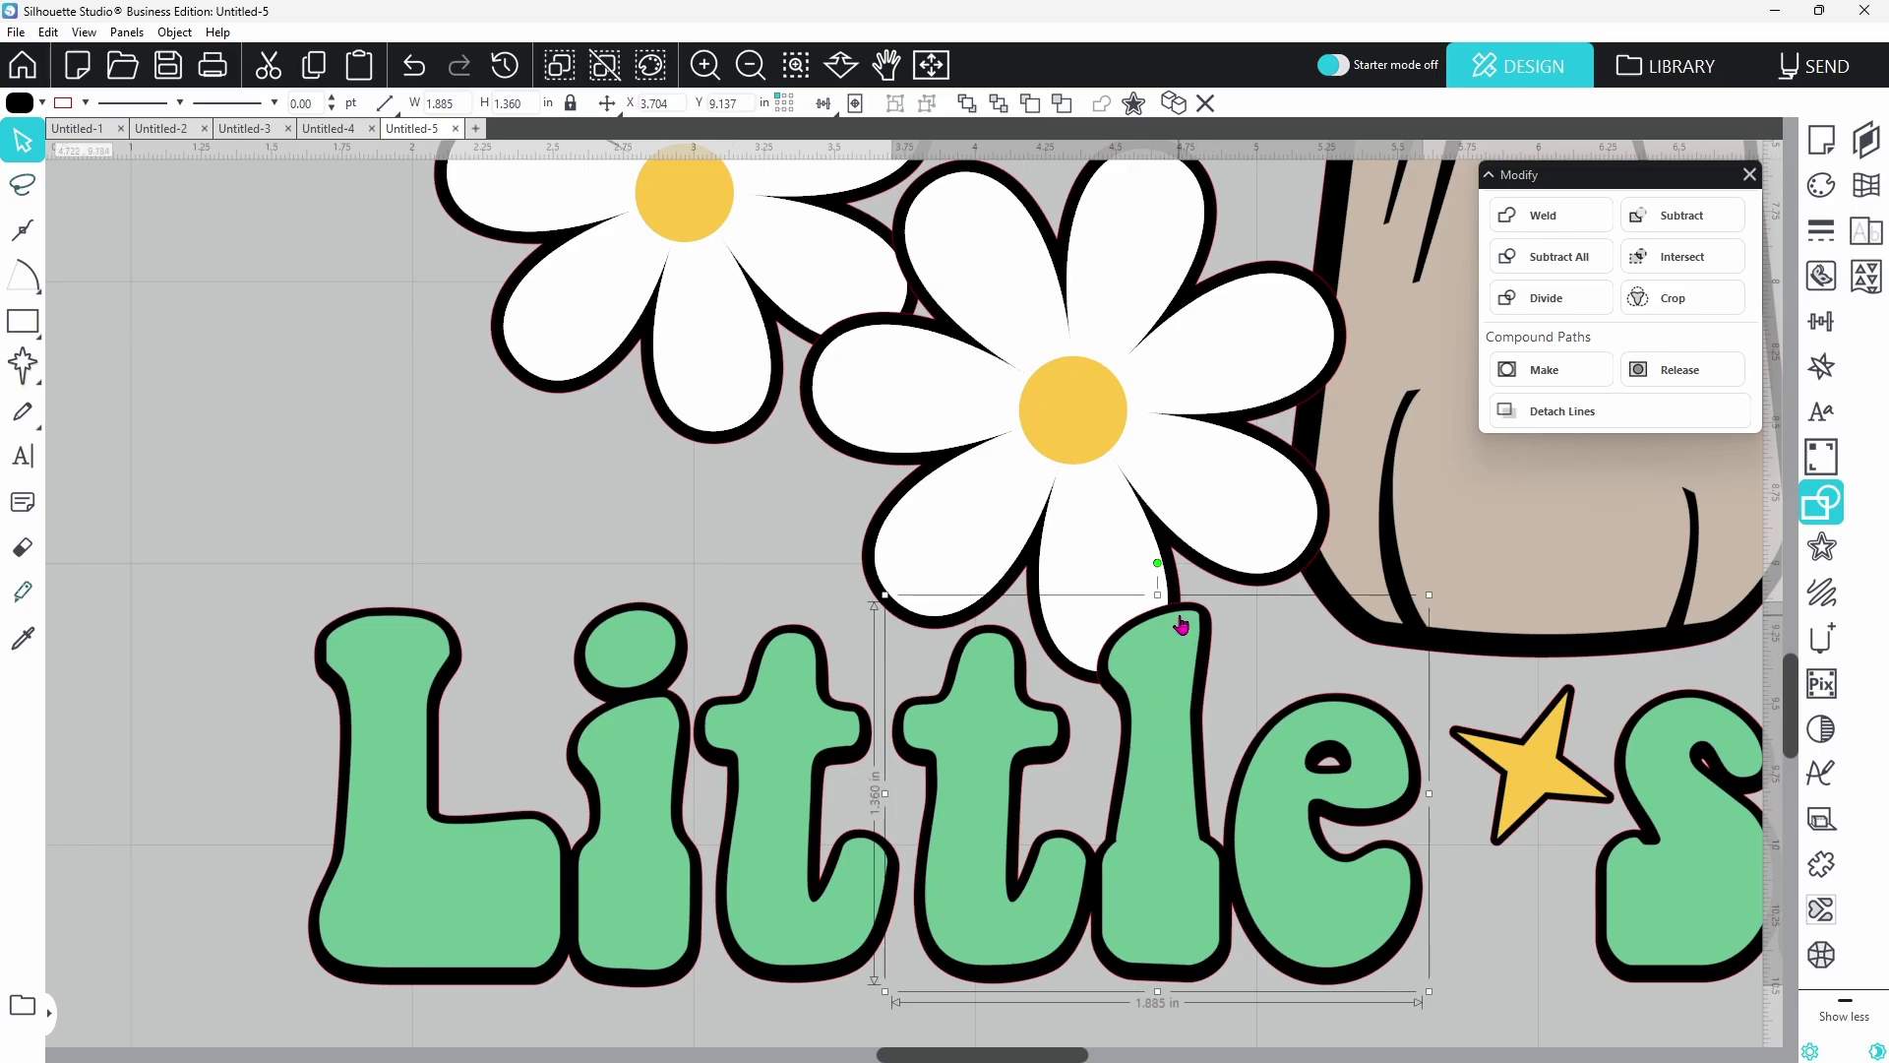
{"action": "left_click", "coordinate": [1112, 546], "text": "shift"}
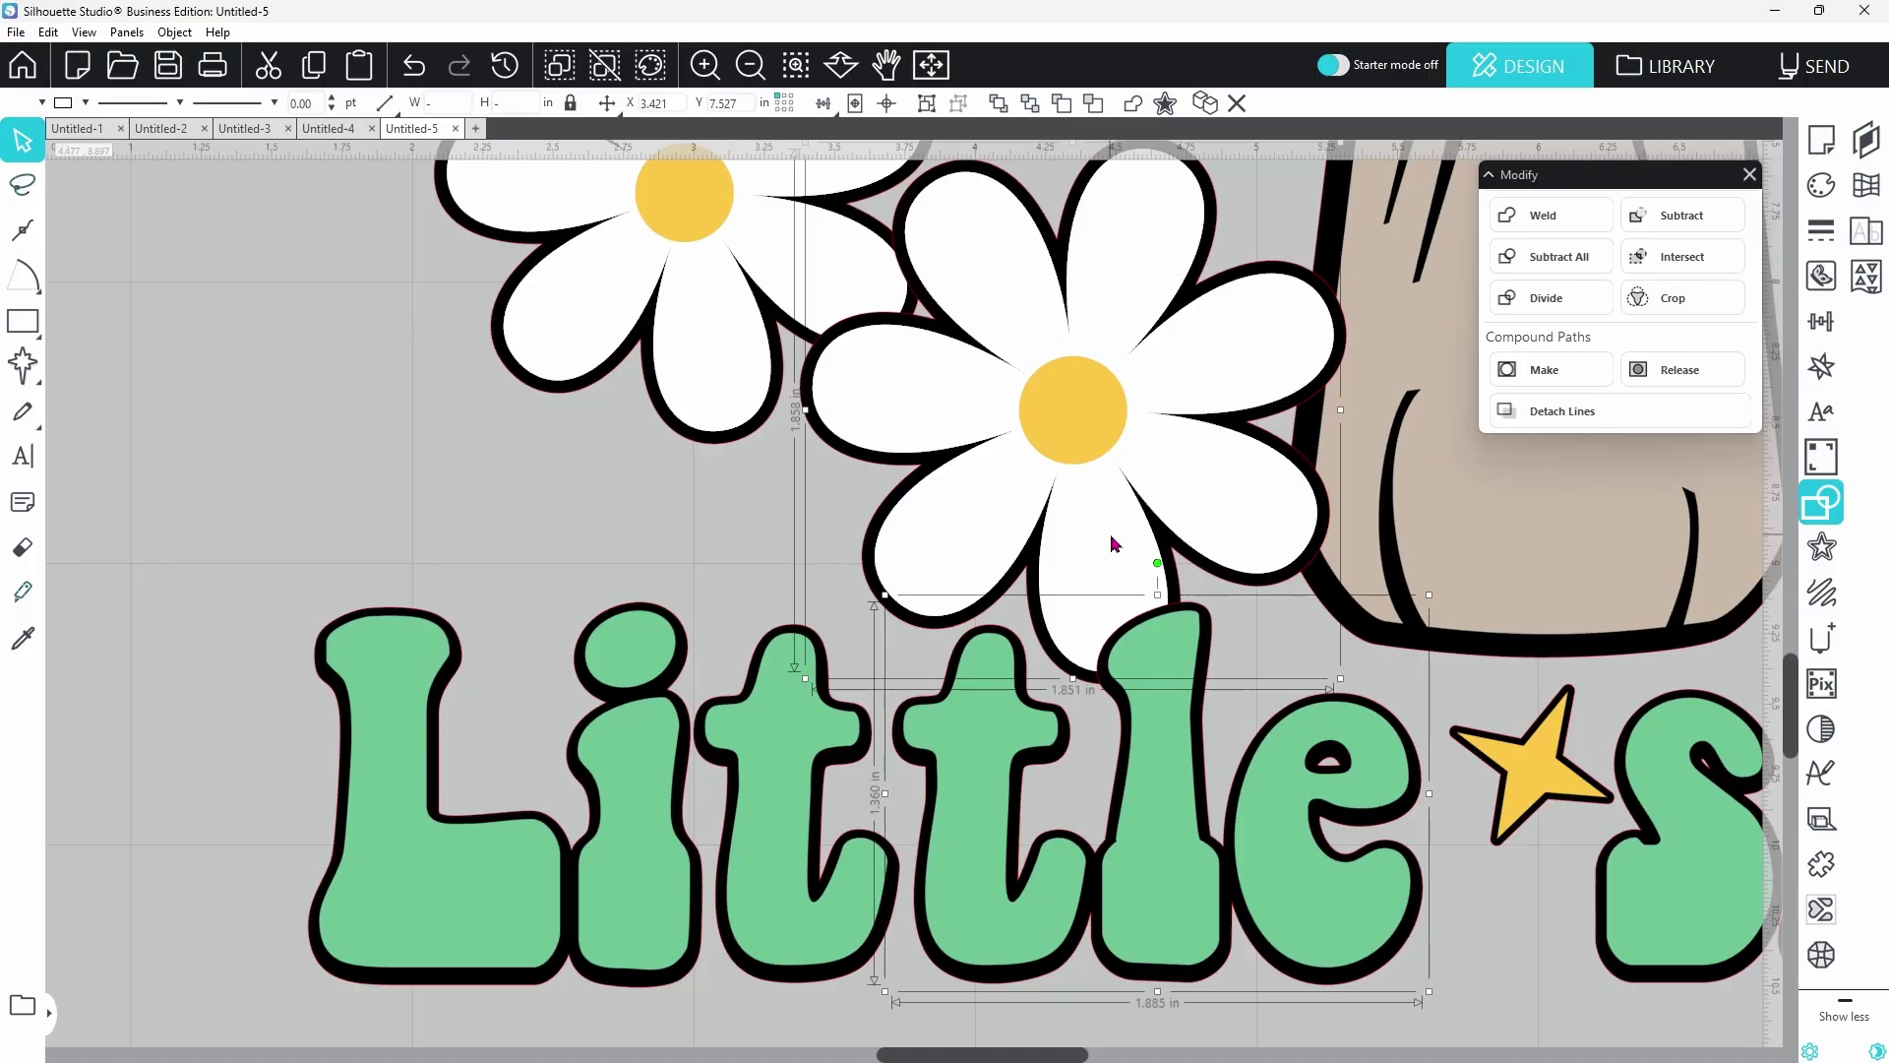
{"action": "left_click", "coordinate": [1547, 258]}
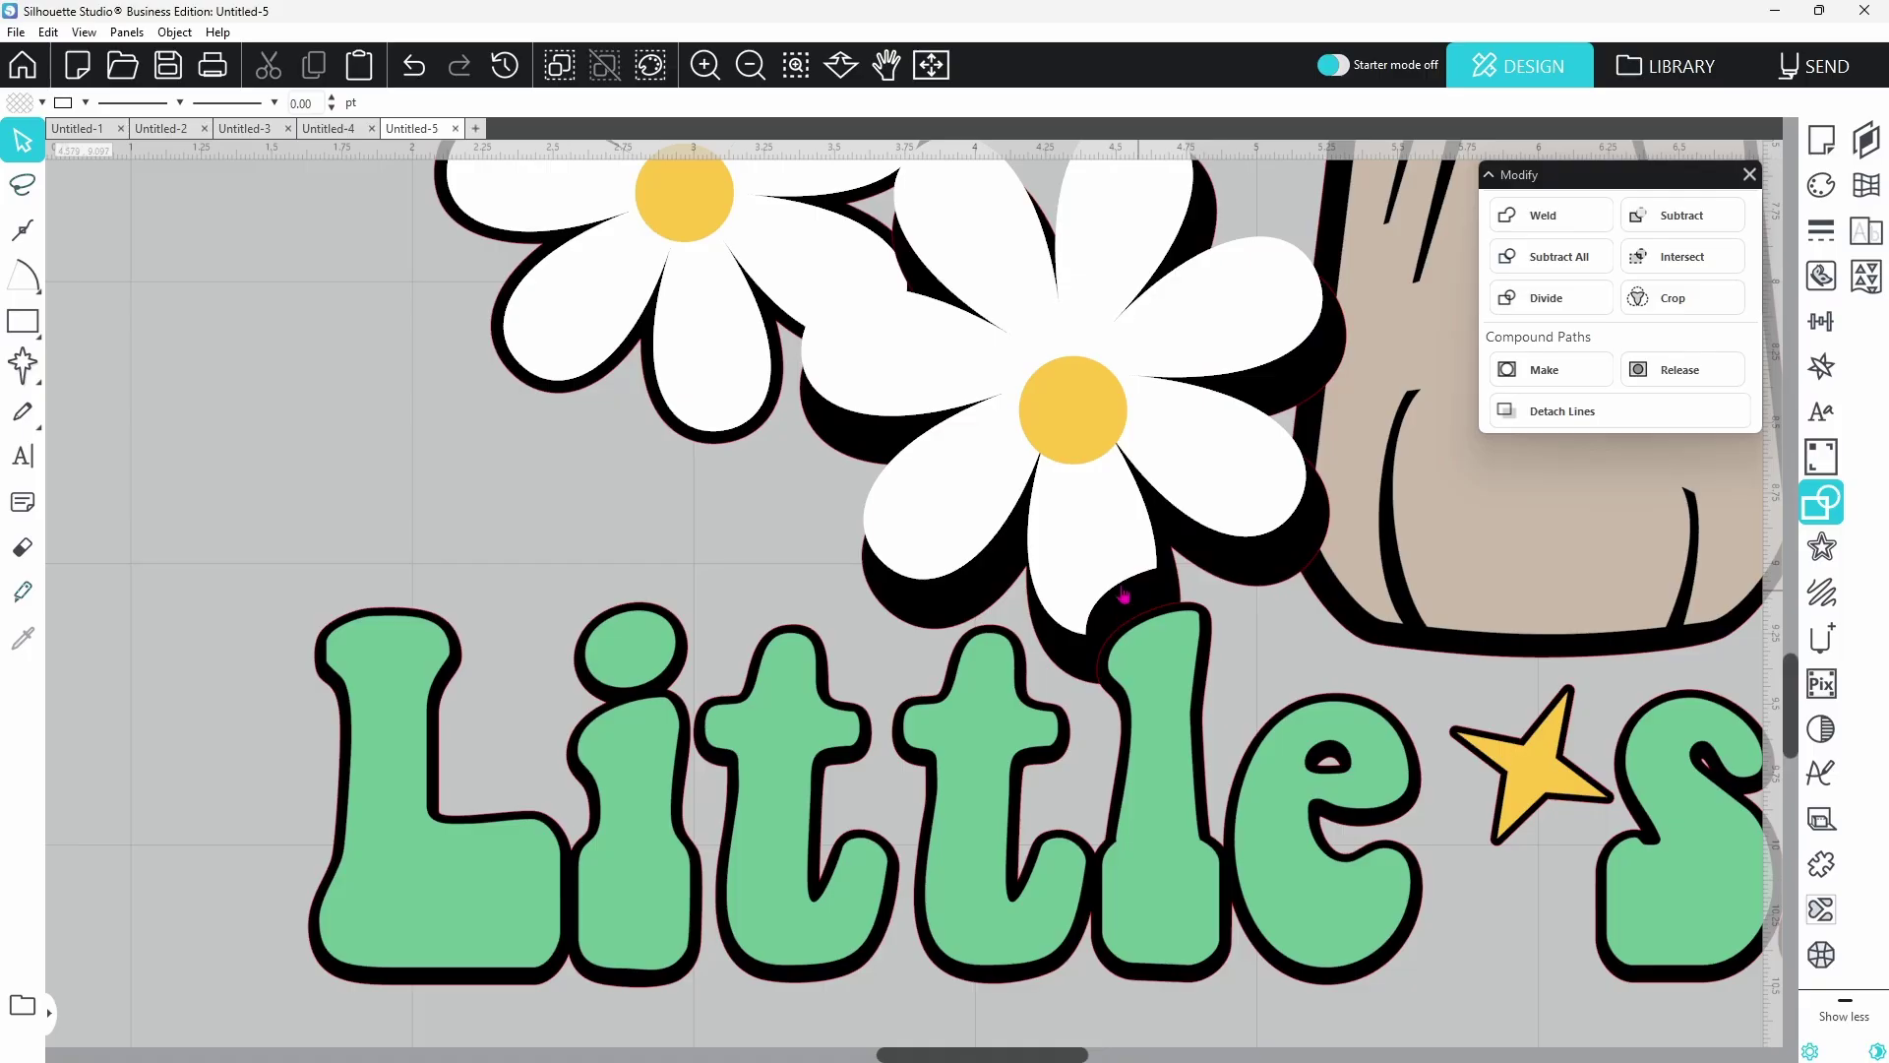
{"action": "key", "text": "ctrl+z"}
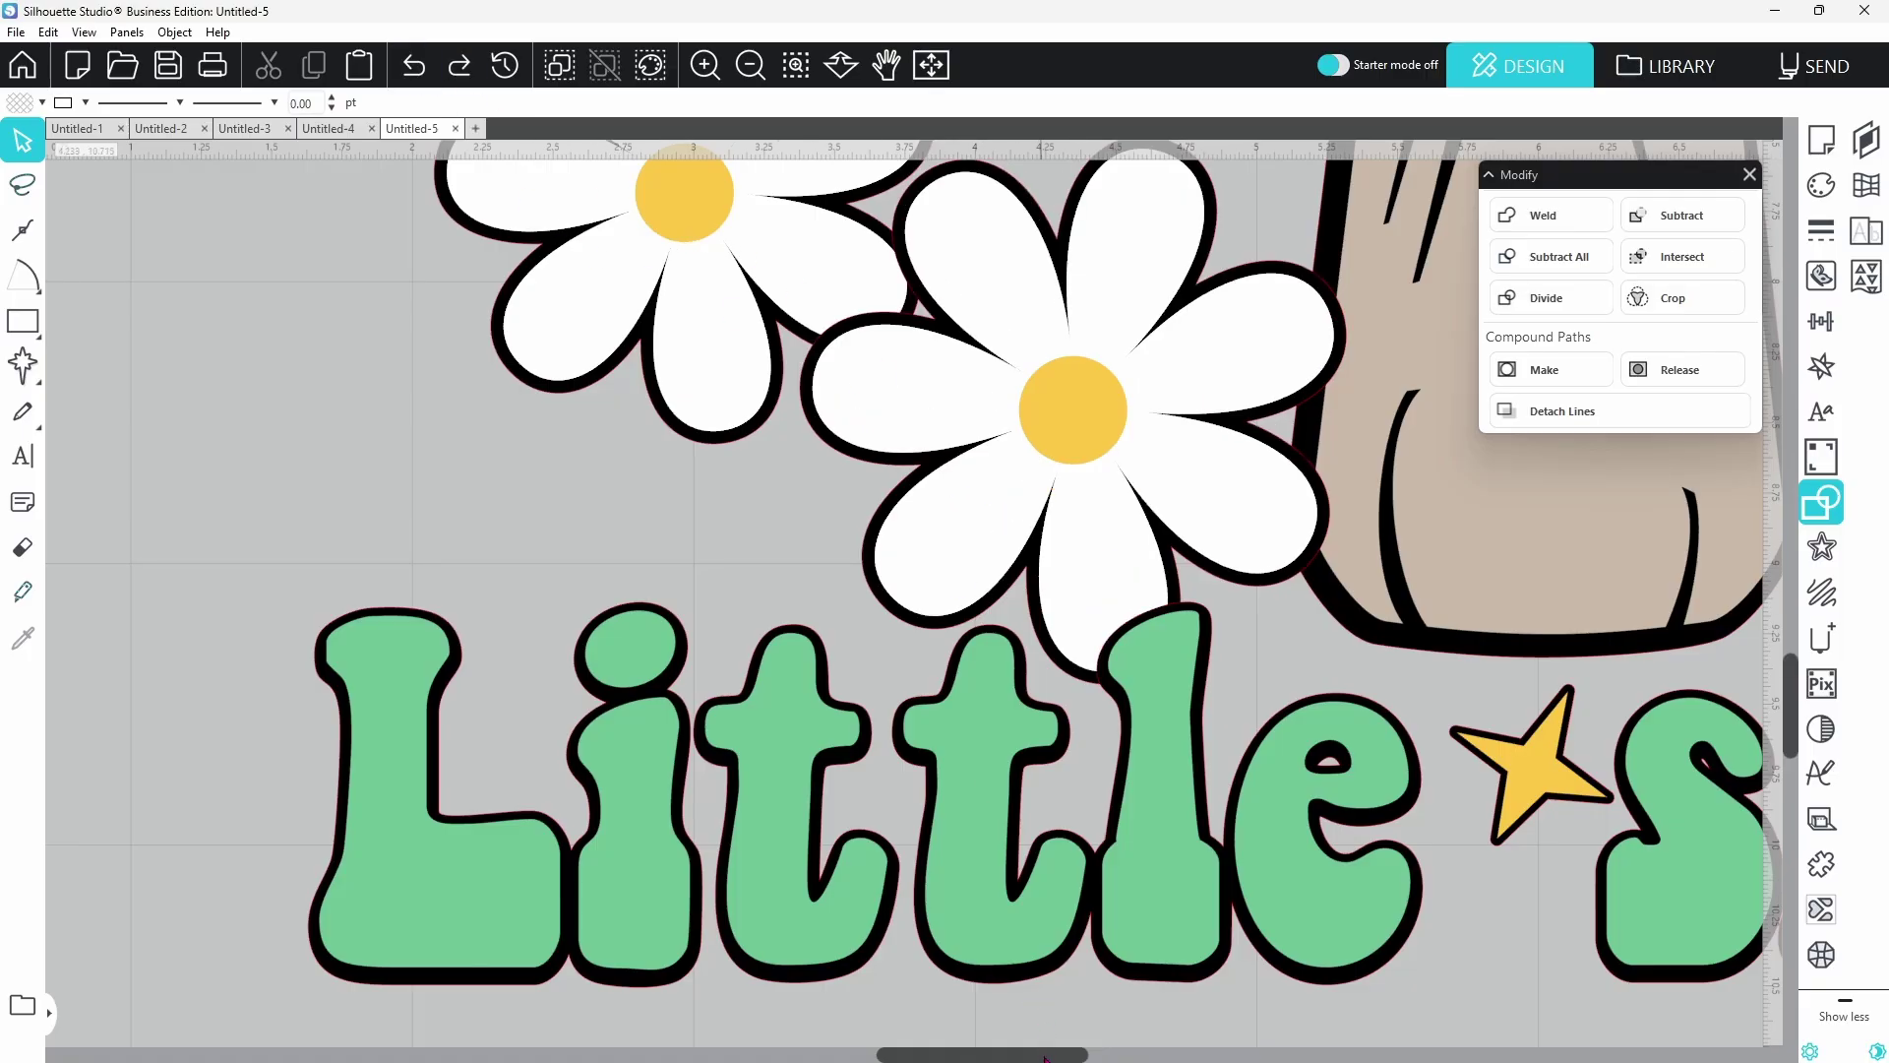
Use Subtract All to cut the daisy's black backing out of the large tan stem, then shift the stem as a test and undo the move
{"action": "left_click_drag", "start_coordinate": [1046, 1058], "coordinate": [1142, 1058]}
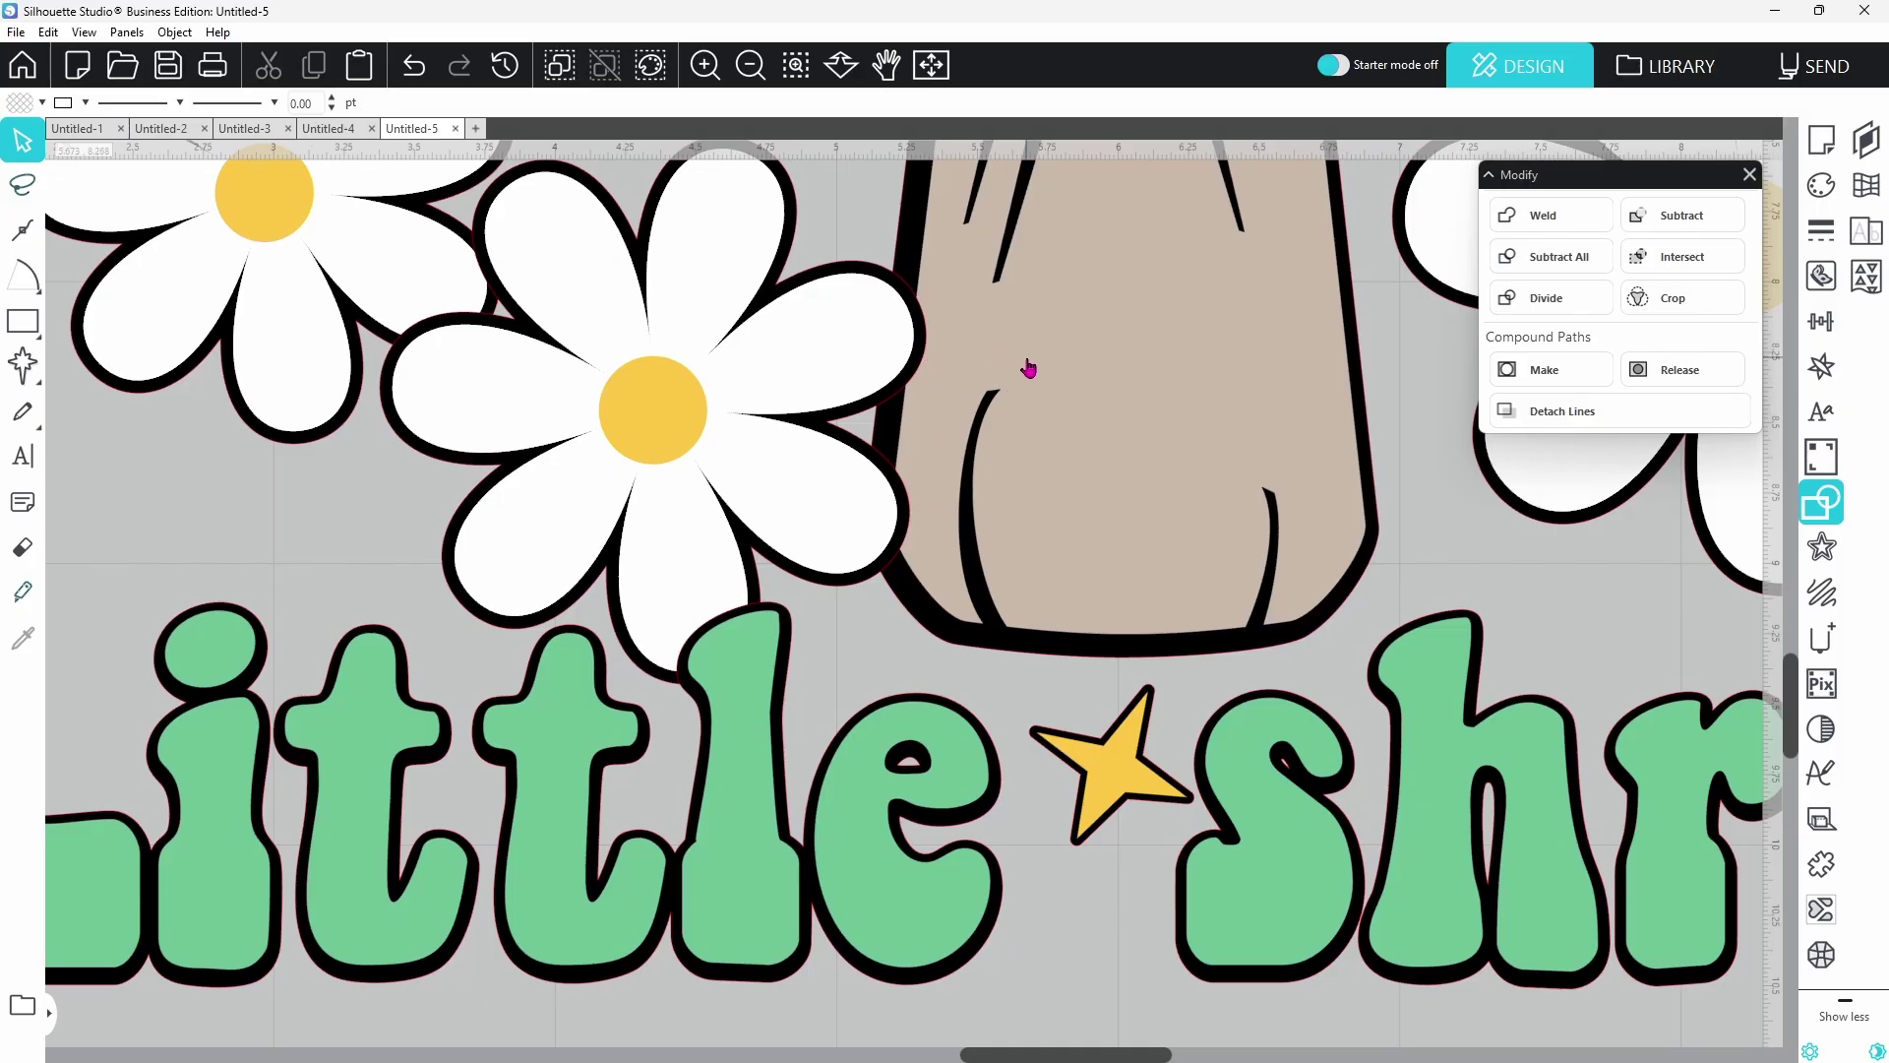
{"action": "left_click", "coordinate": [915, 376]}
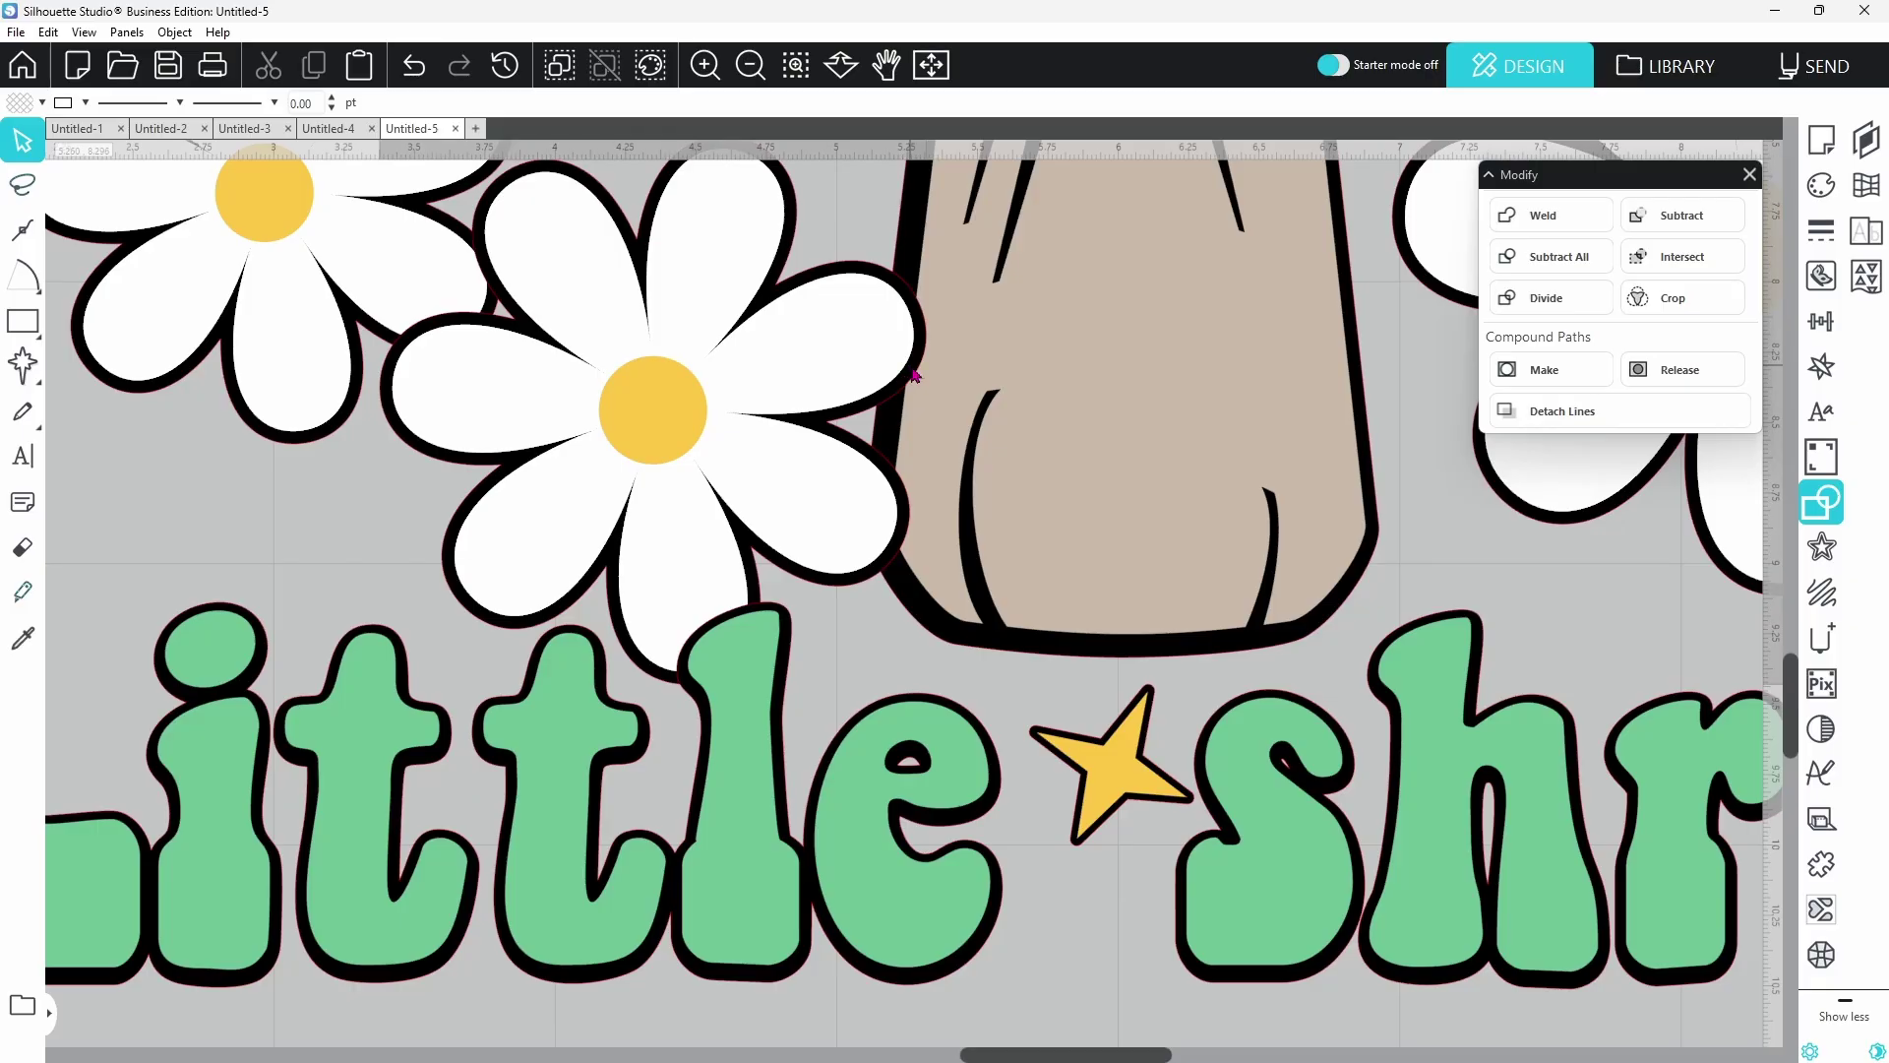
{"action": "left_click", "coordinate": [1030, 373], "text": "shift"}
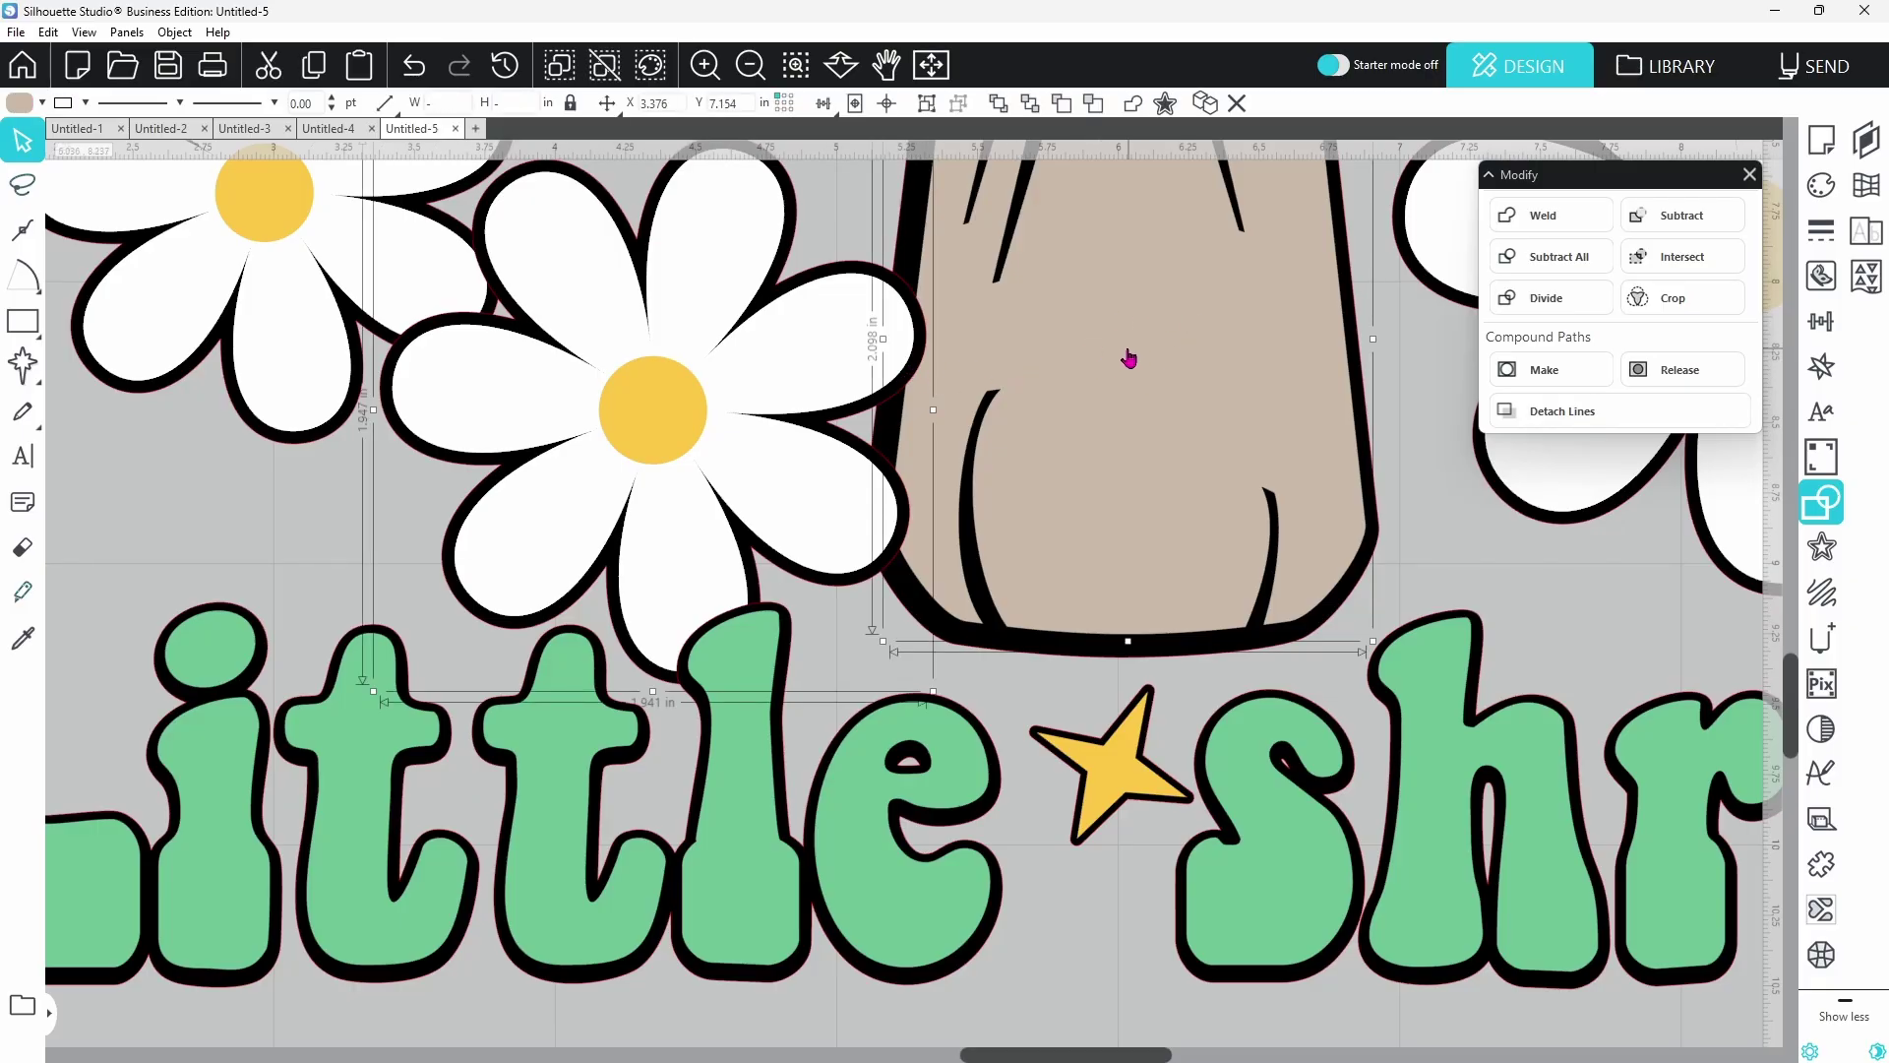
{"action": "left_click", "coordinate": [1530, 263]}
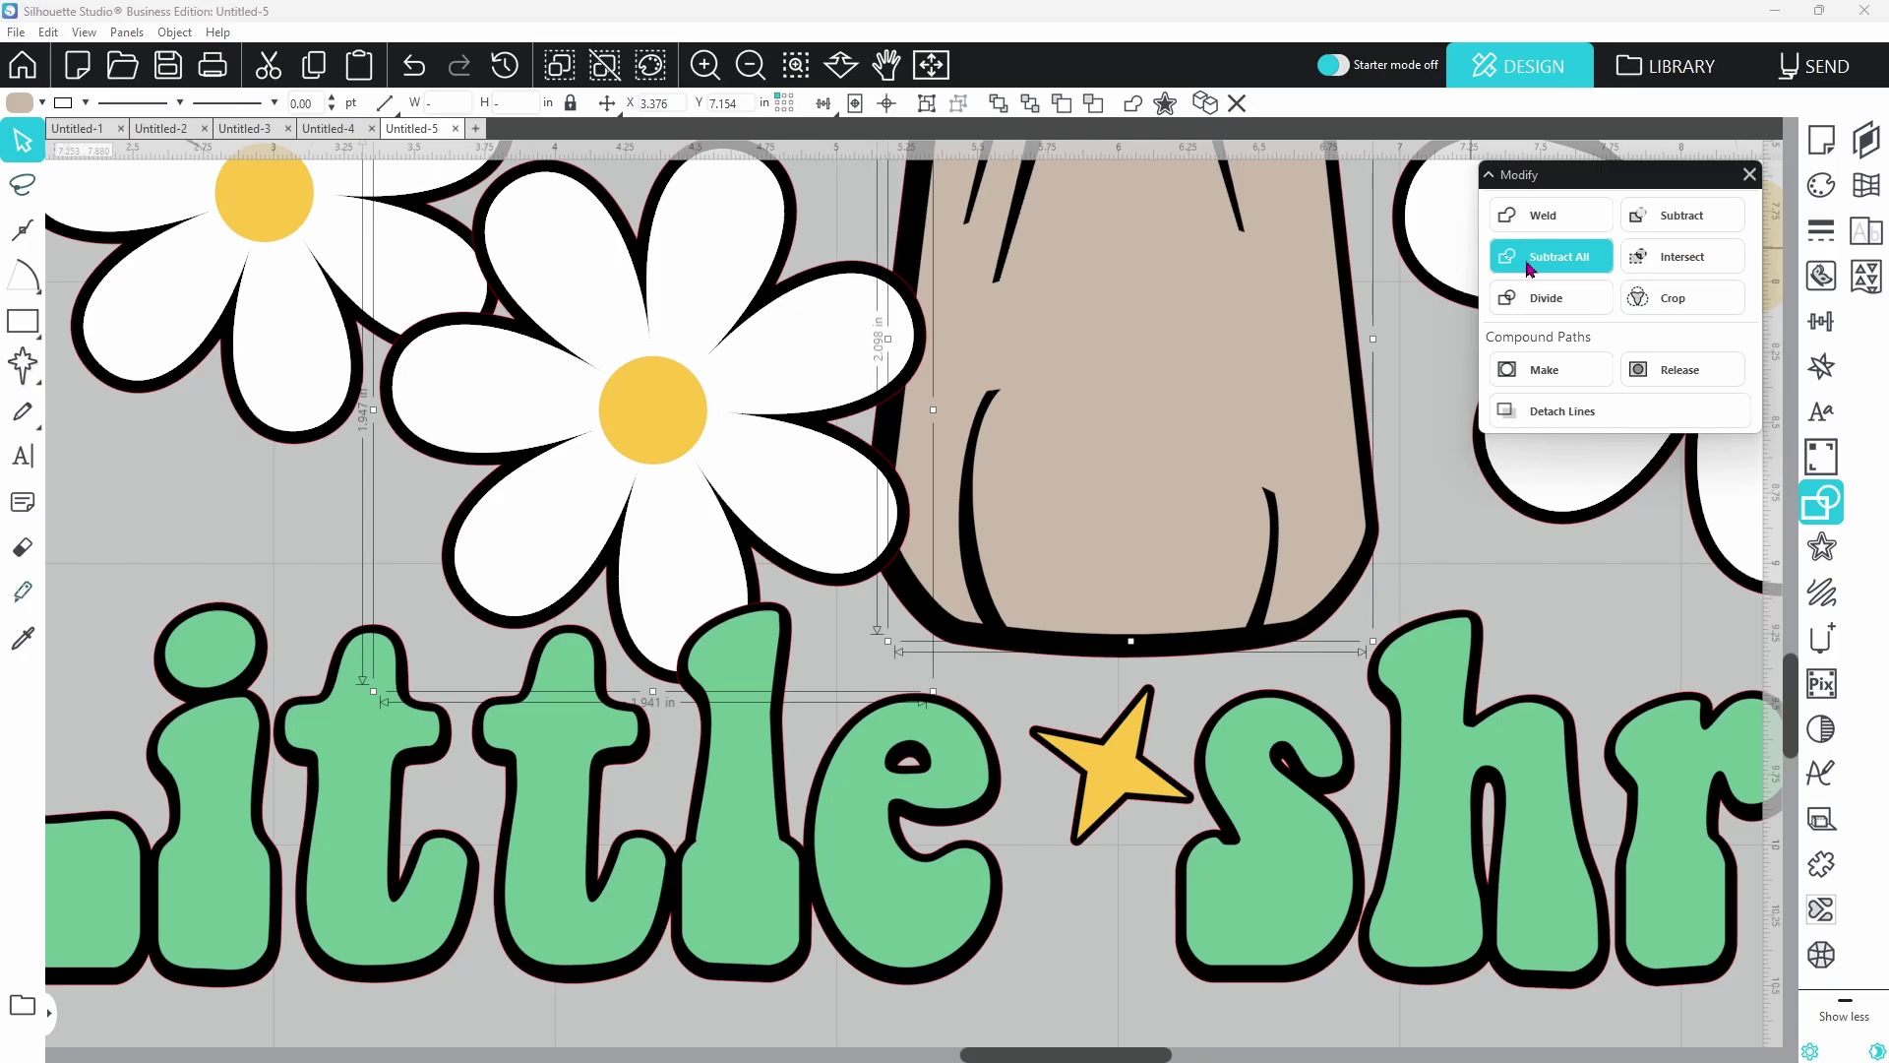
{"action": "left_click", "coordinate": [1087, 715]}
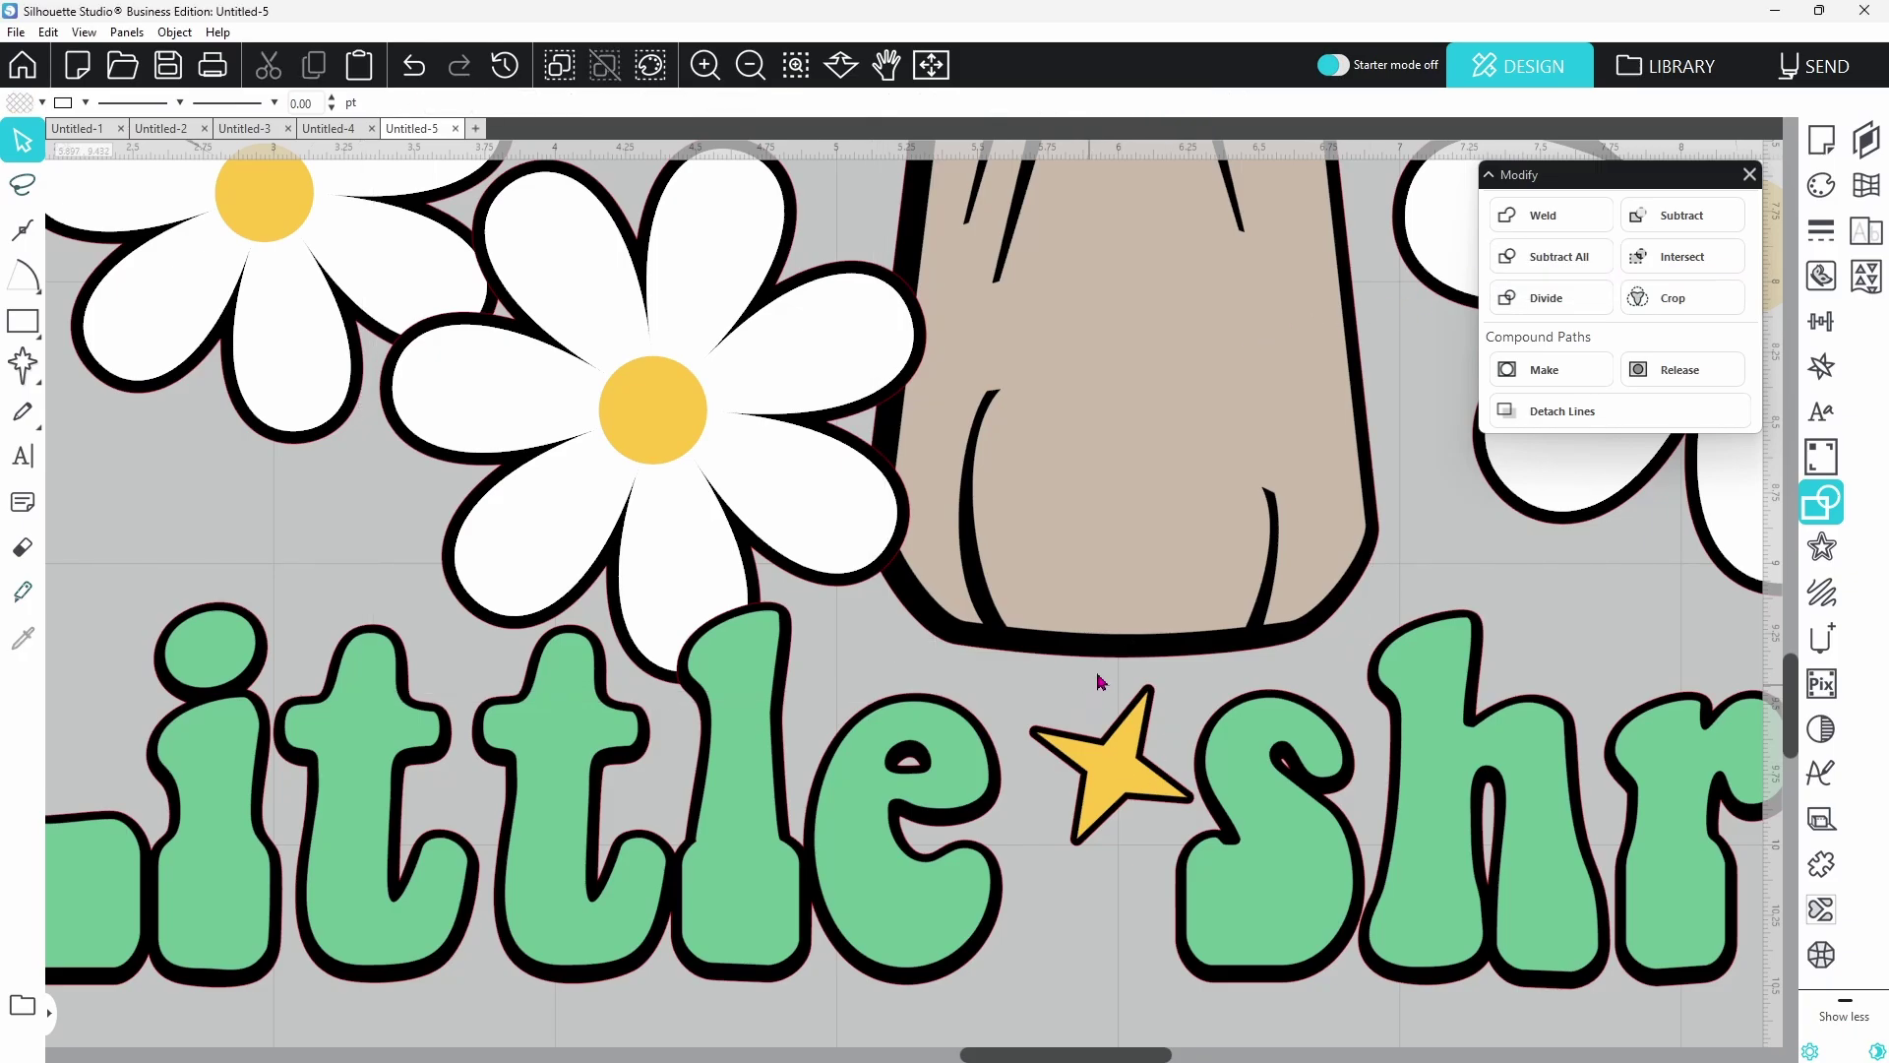
{"action": "left_click_drag", "start_coordinate": [1106, 540], "coordinate": [1137, 539]}
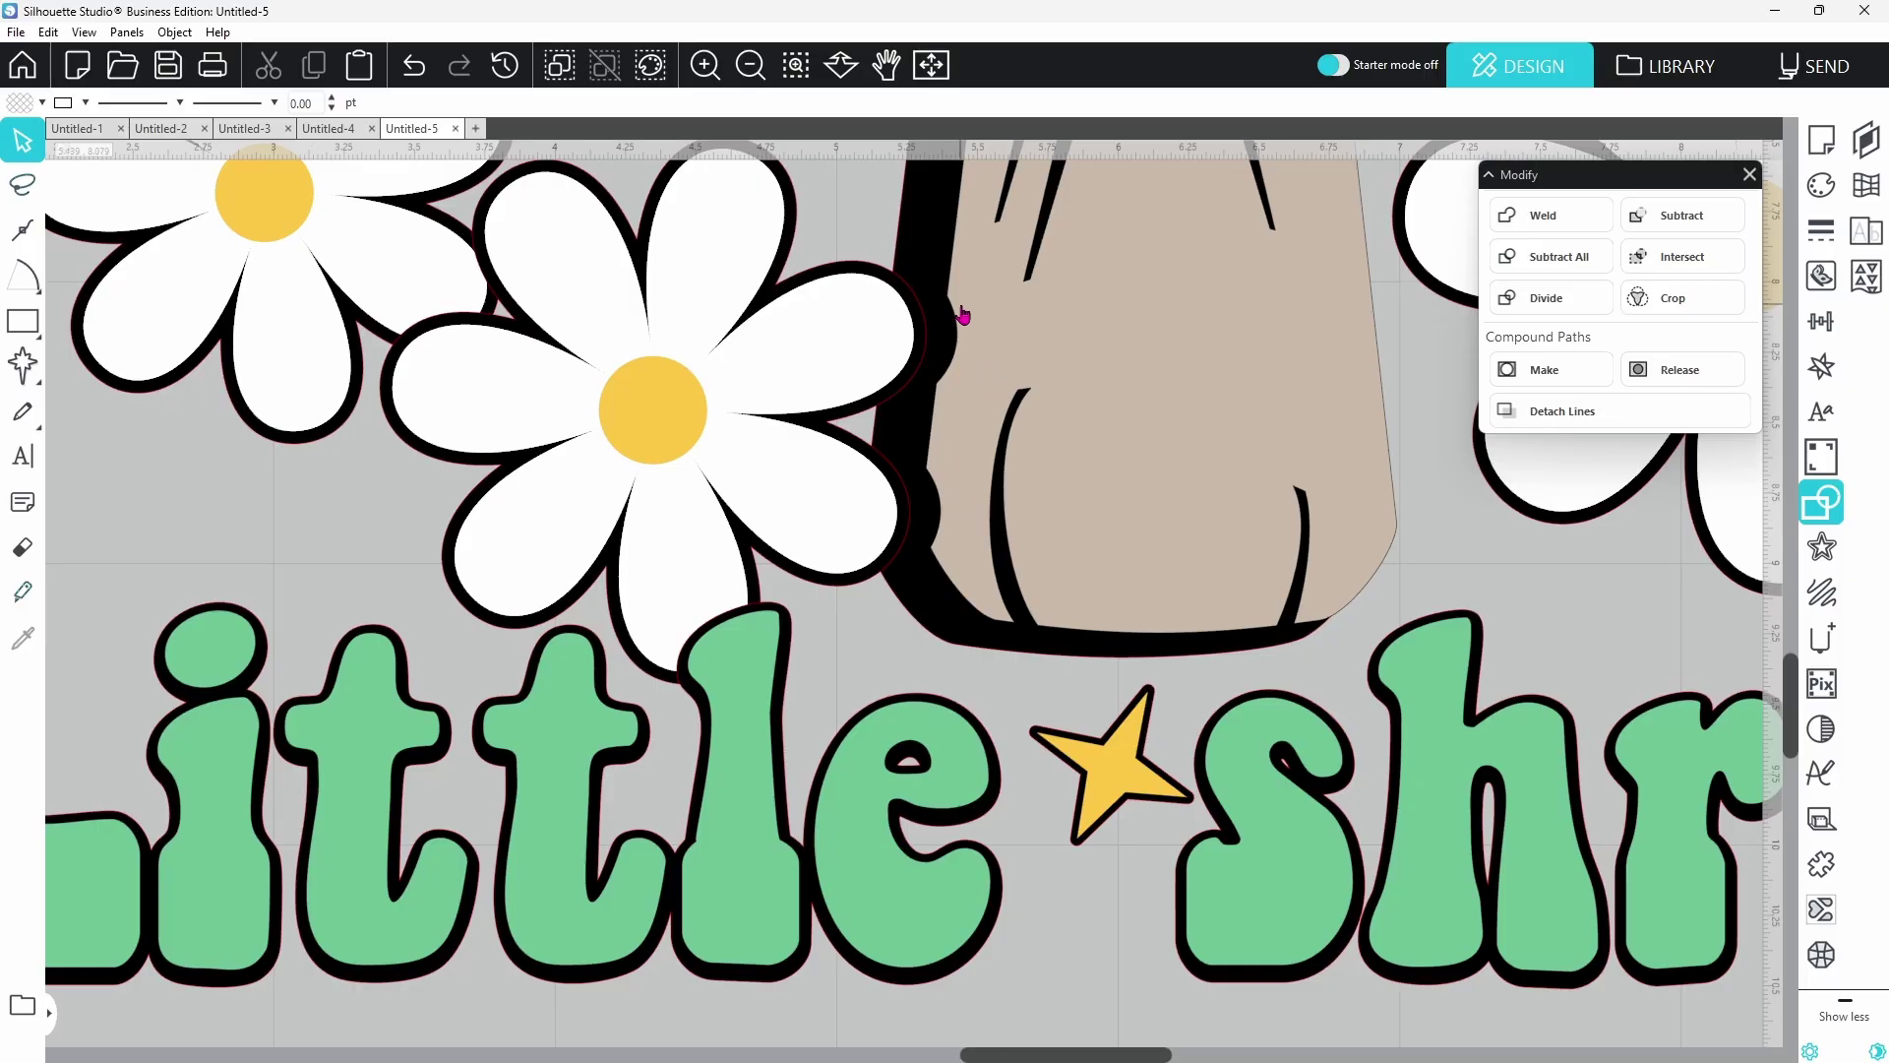
{"action": "left_click", "coordinate": [415, 67]}
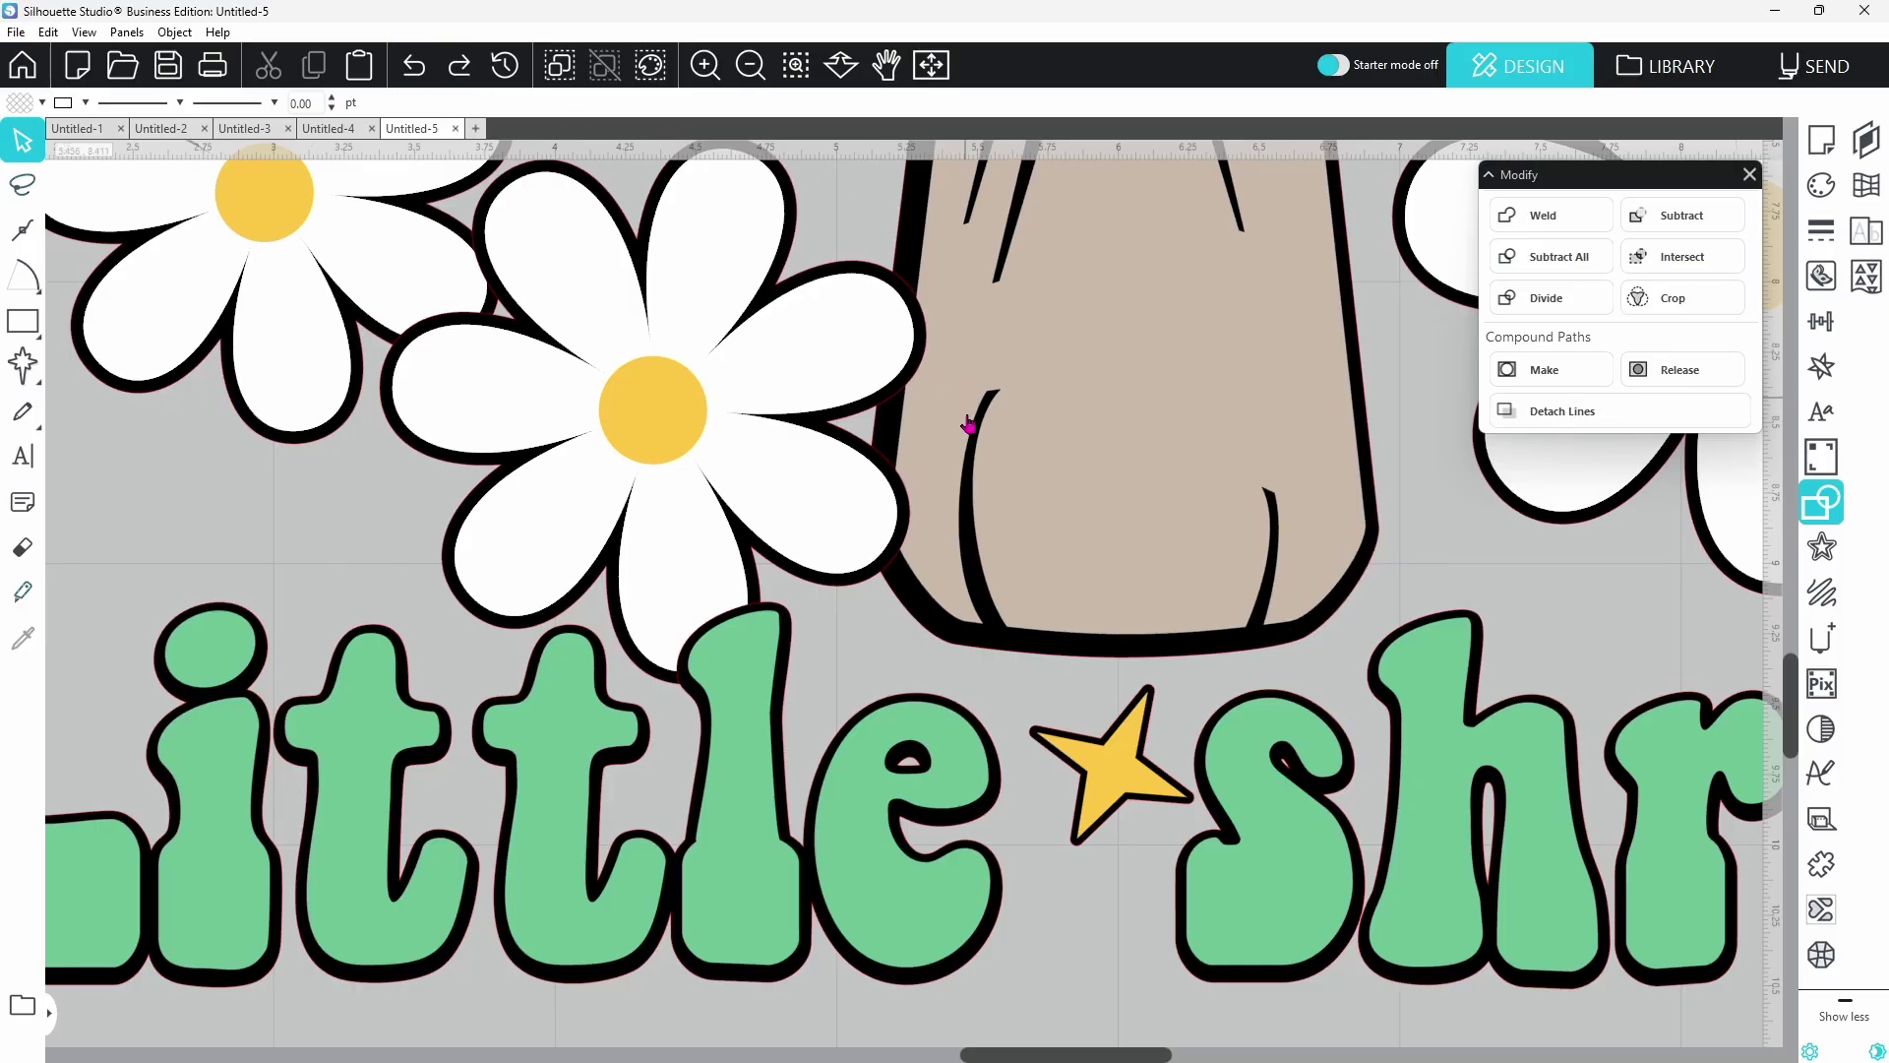
Move the red cap and white spots of the rear small mushroom off their black backing and undo the moves
{"action": "left_click_drag", "start_coordinate": [1039, 1054], "coordinate": [1383, 1054]}
{"action": "left_click_drag", "start_coordinate": [1792, 744], "coordinate": [1793, 712]}
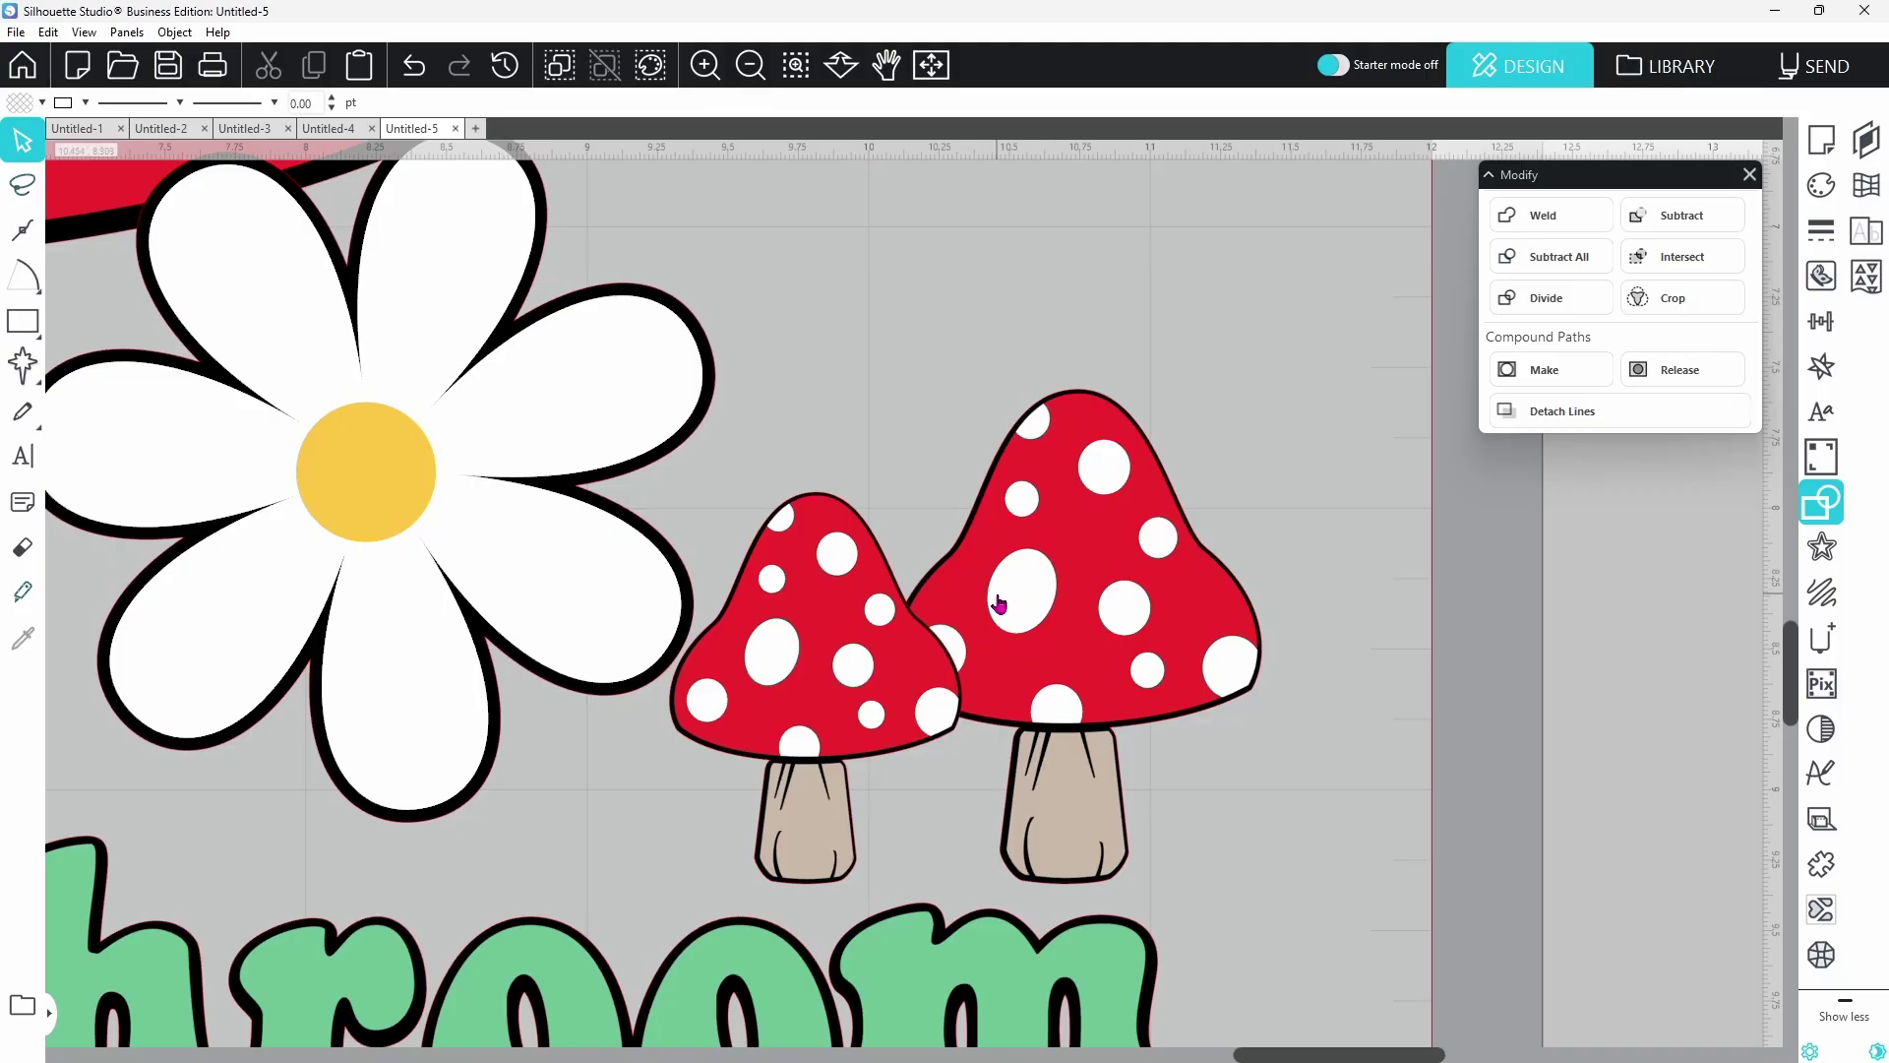
{"action": "left_click_drag", "start_coordinate": [973, 600], "coordinate": [1115, 562]}
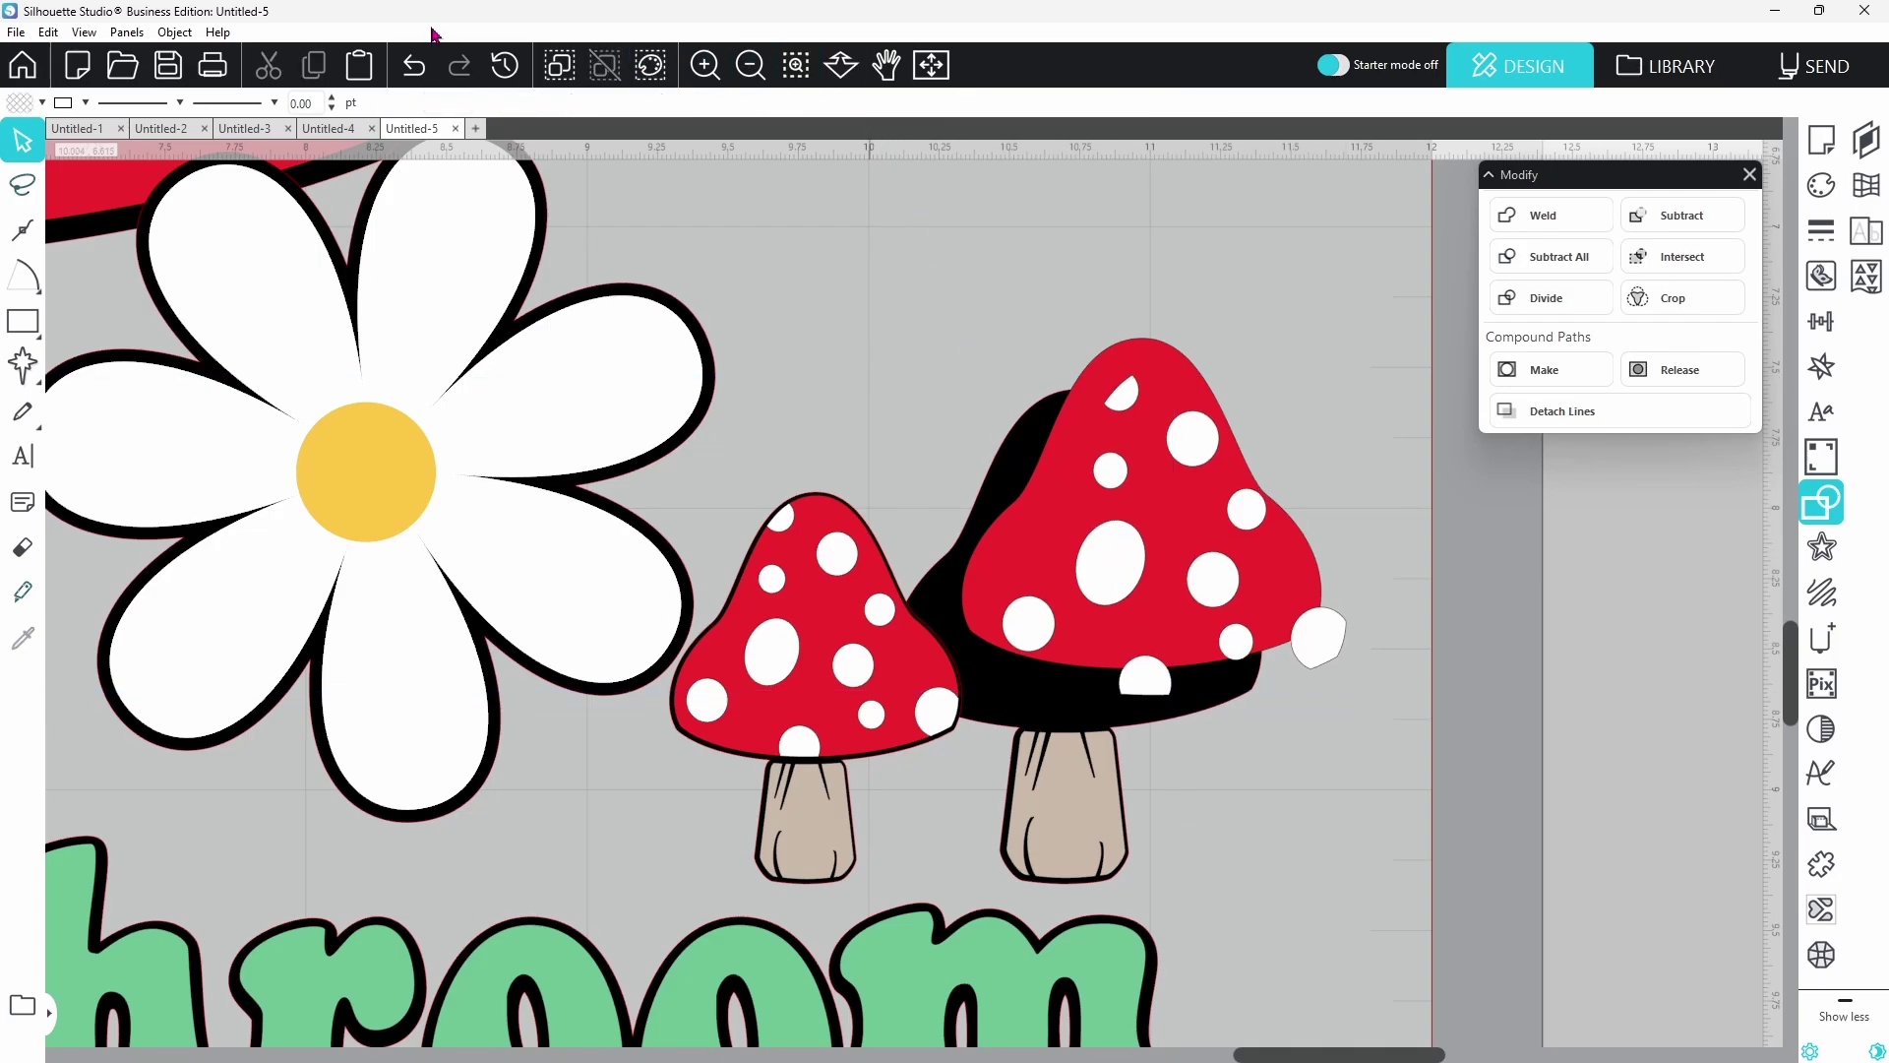
{"action": "left_click", "coordinate": [413, 67]}
{"action": "left_click", "coordinate": [413, 67]}
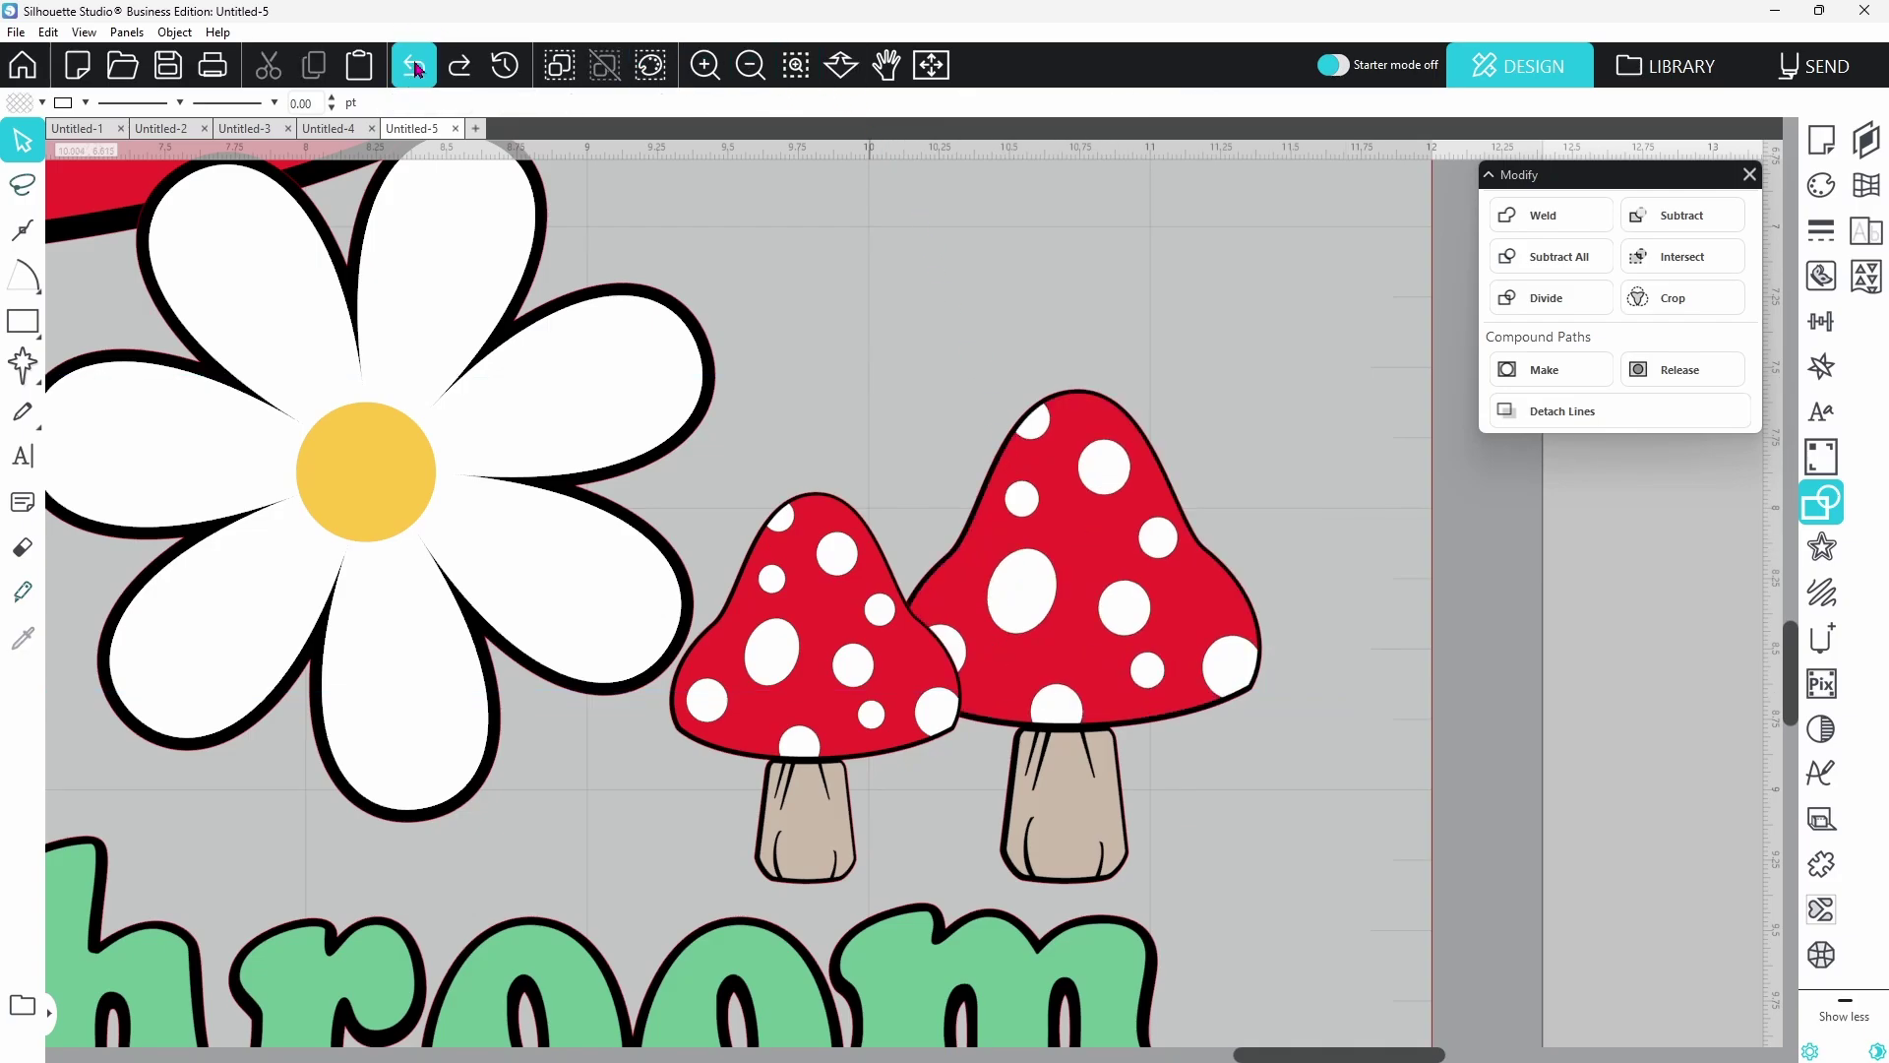
Use Subtract All to cut the front small mushroom's black backing out of the rear mushroom's white spots, undoing the test move
{"action": "left_click", "coordinate": [835, 503]}
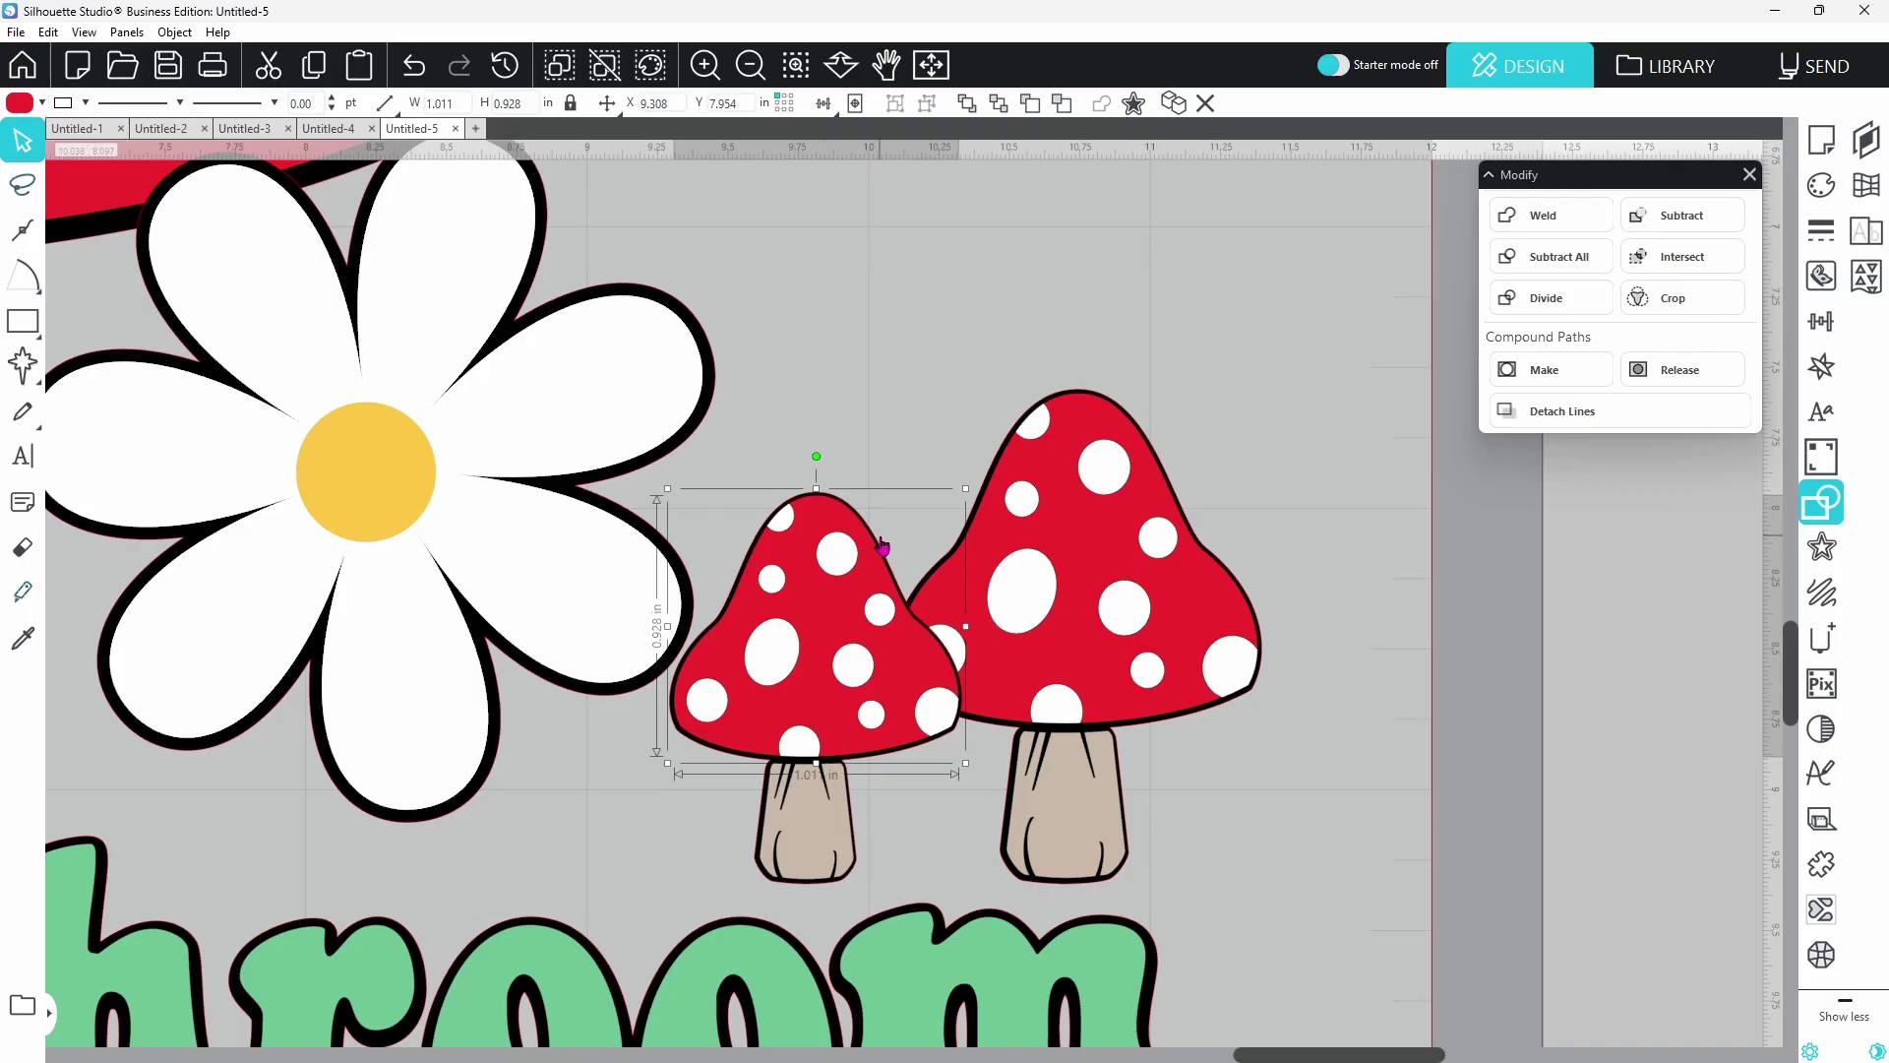
{"action": "left_click", "coordinate": [900, 414]}
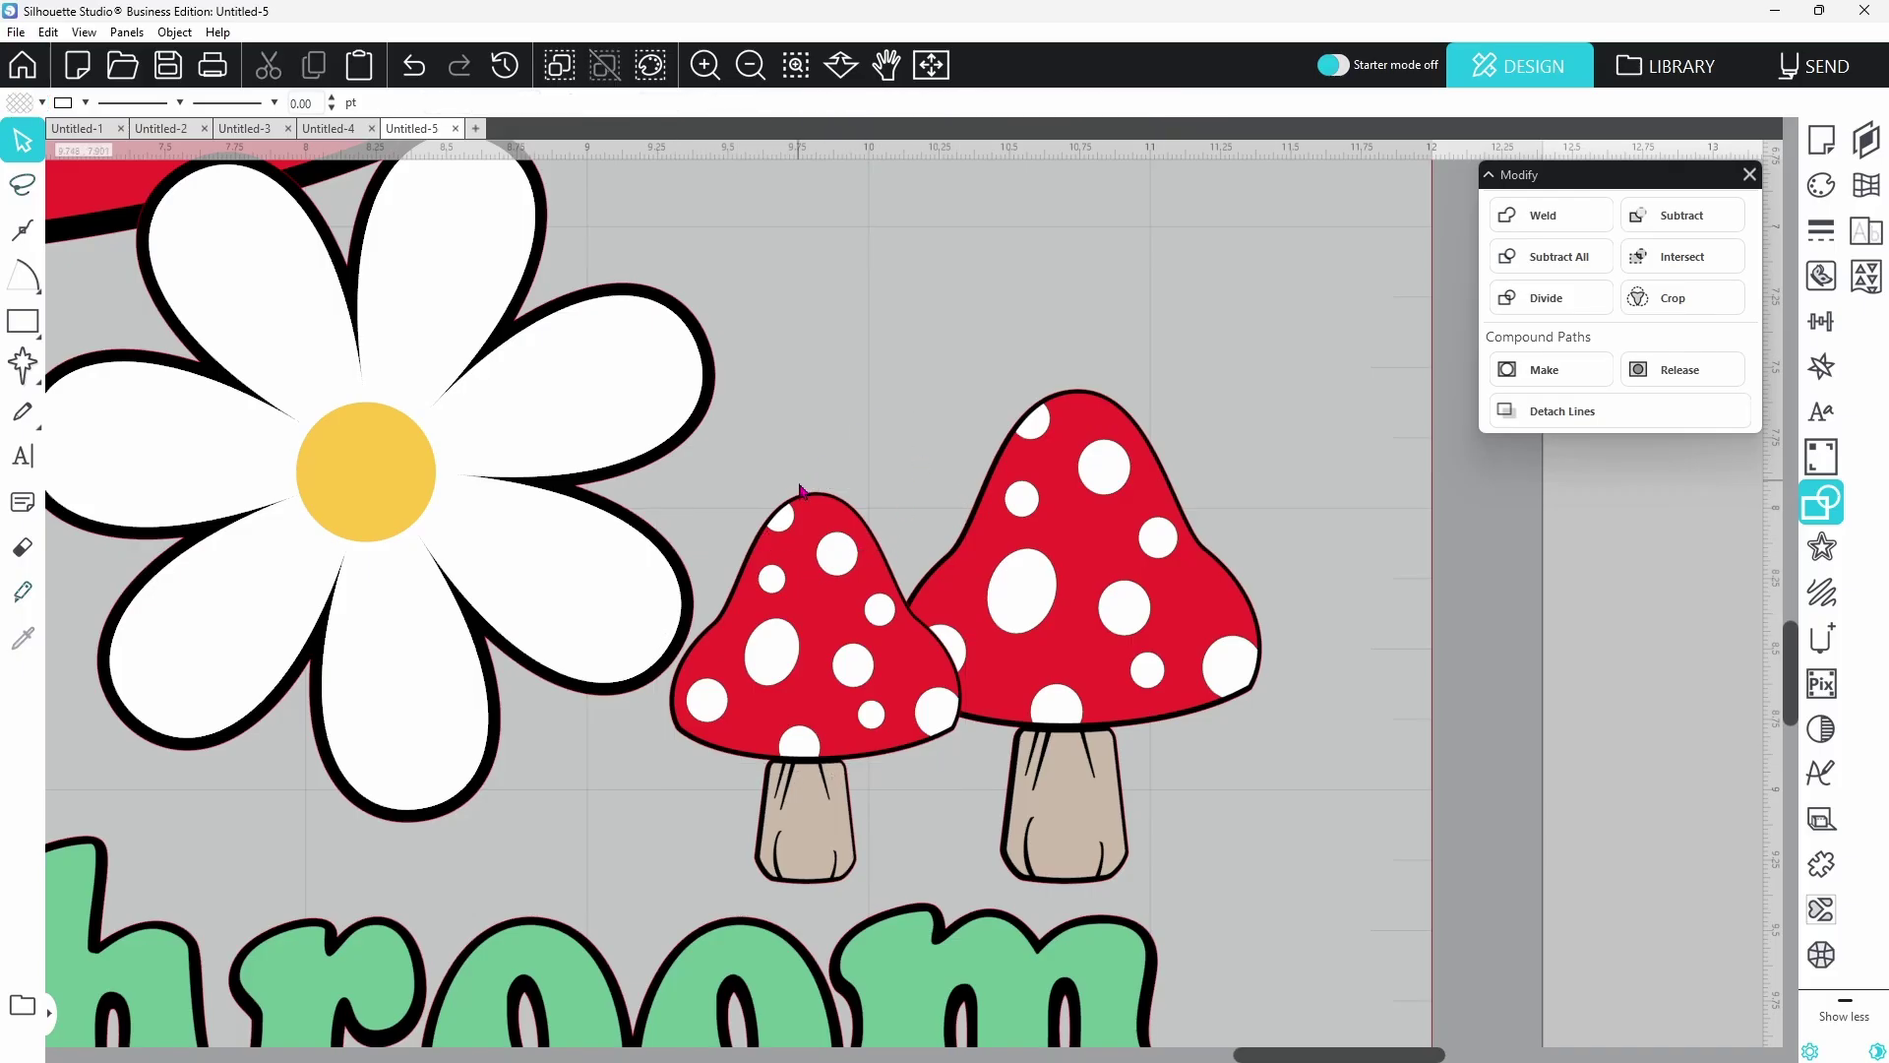
{"action": "left_click", "coordinate": [803, 496]}
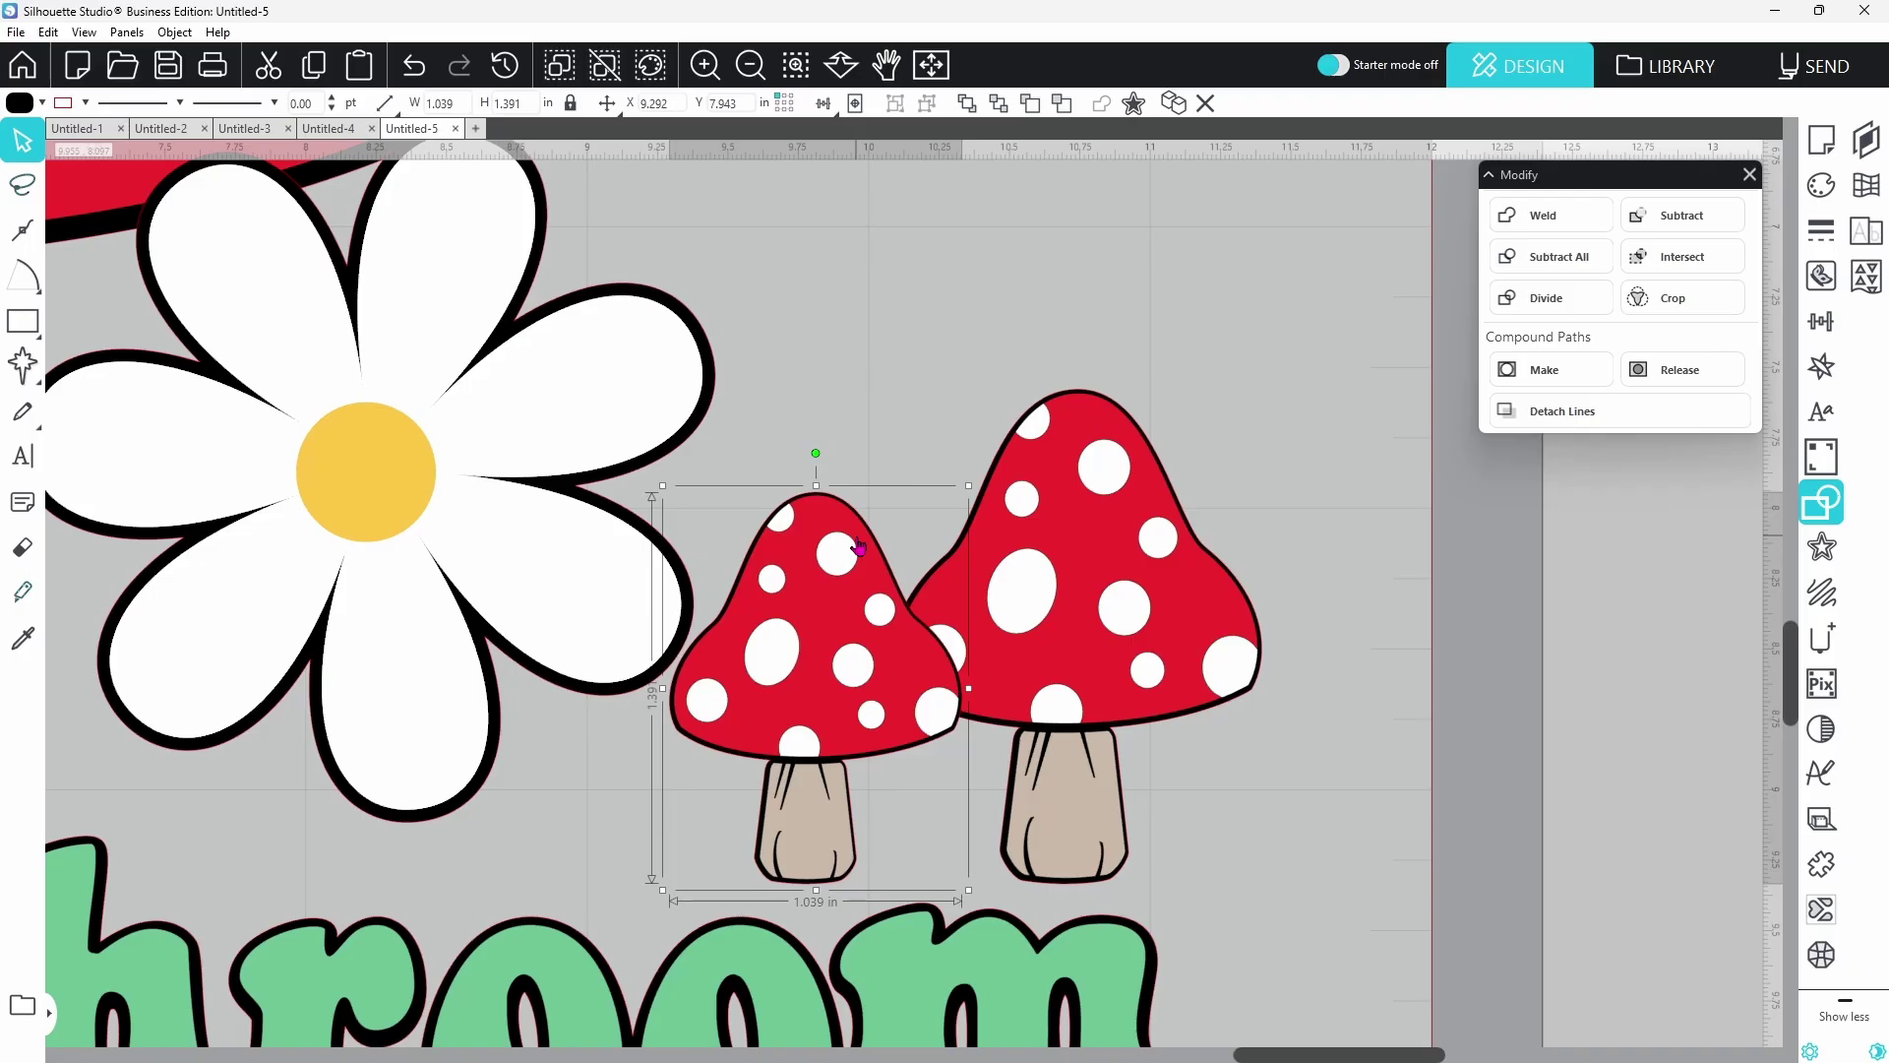
{"action": "left_click", "coordinate": [1035, 600], "text": "shift"}
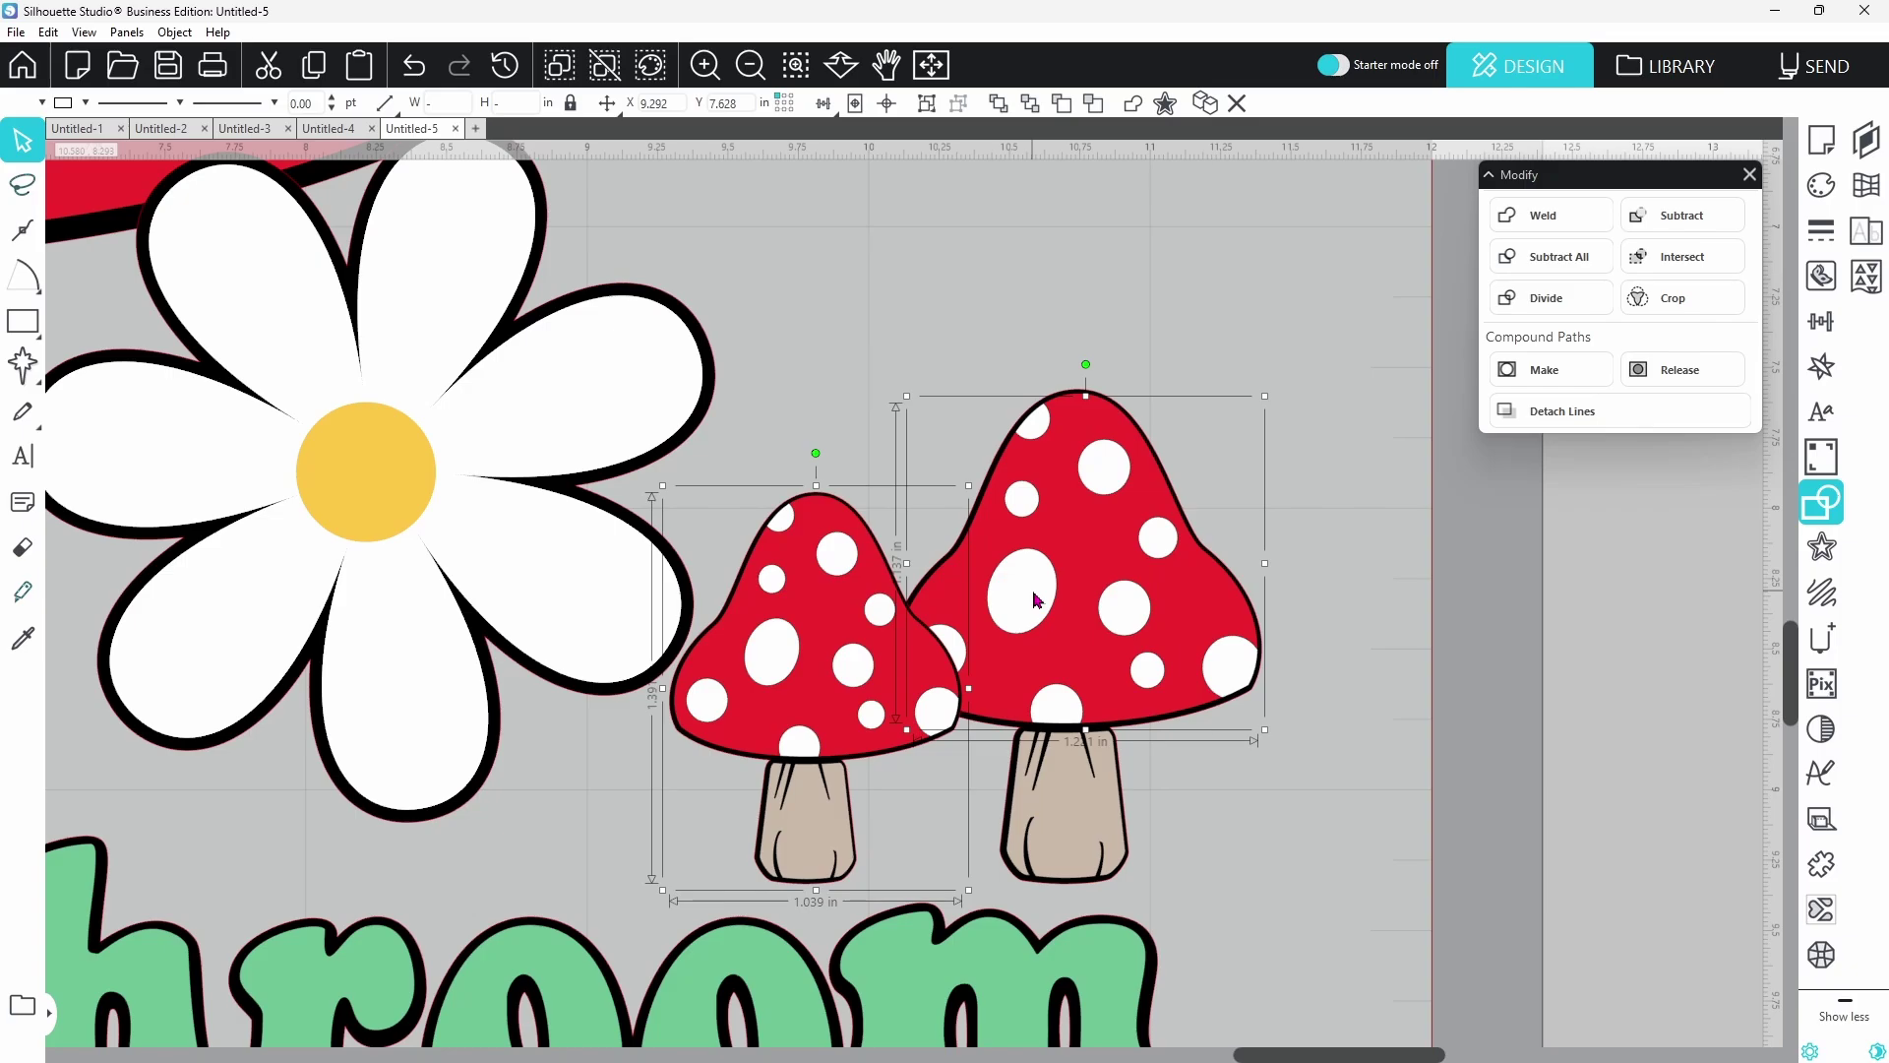
{"action": "left_click", "coordinate": [1540, 295]}
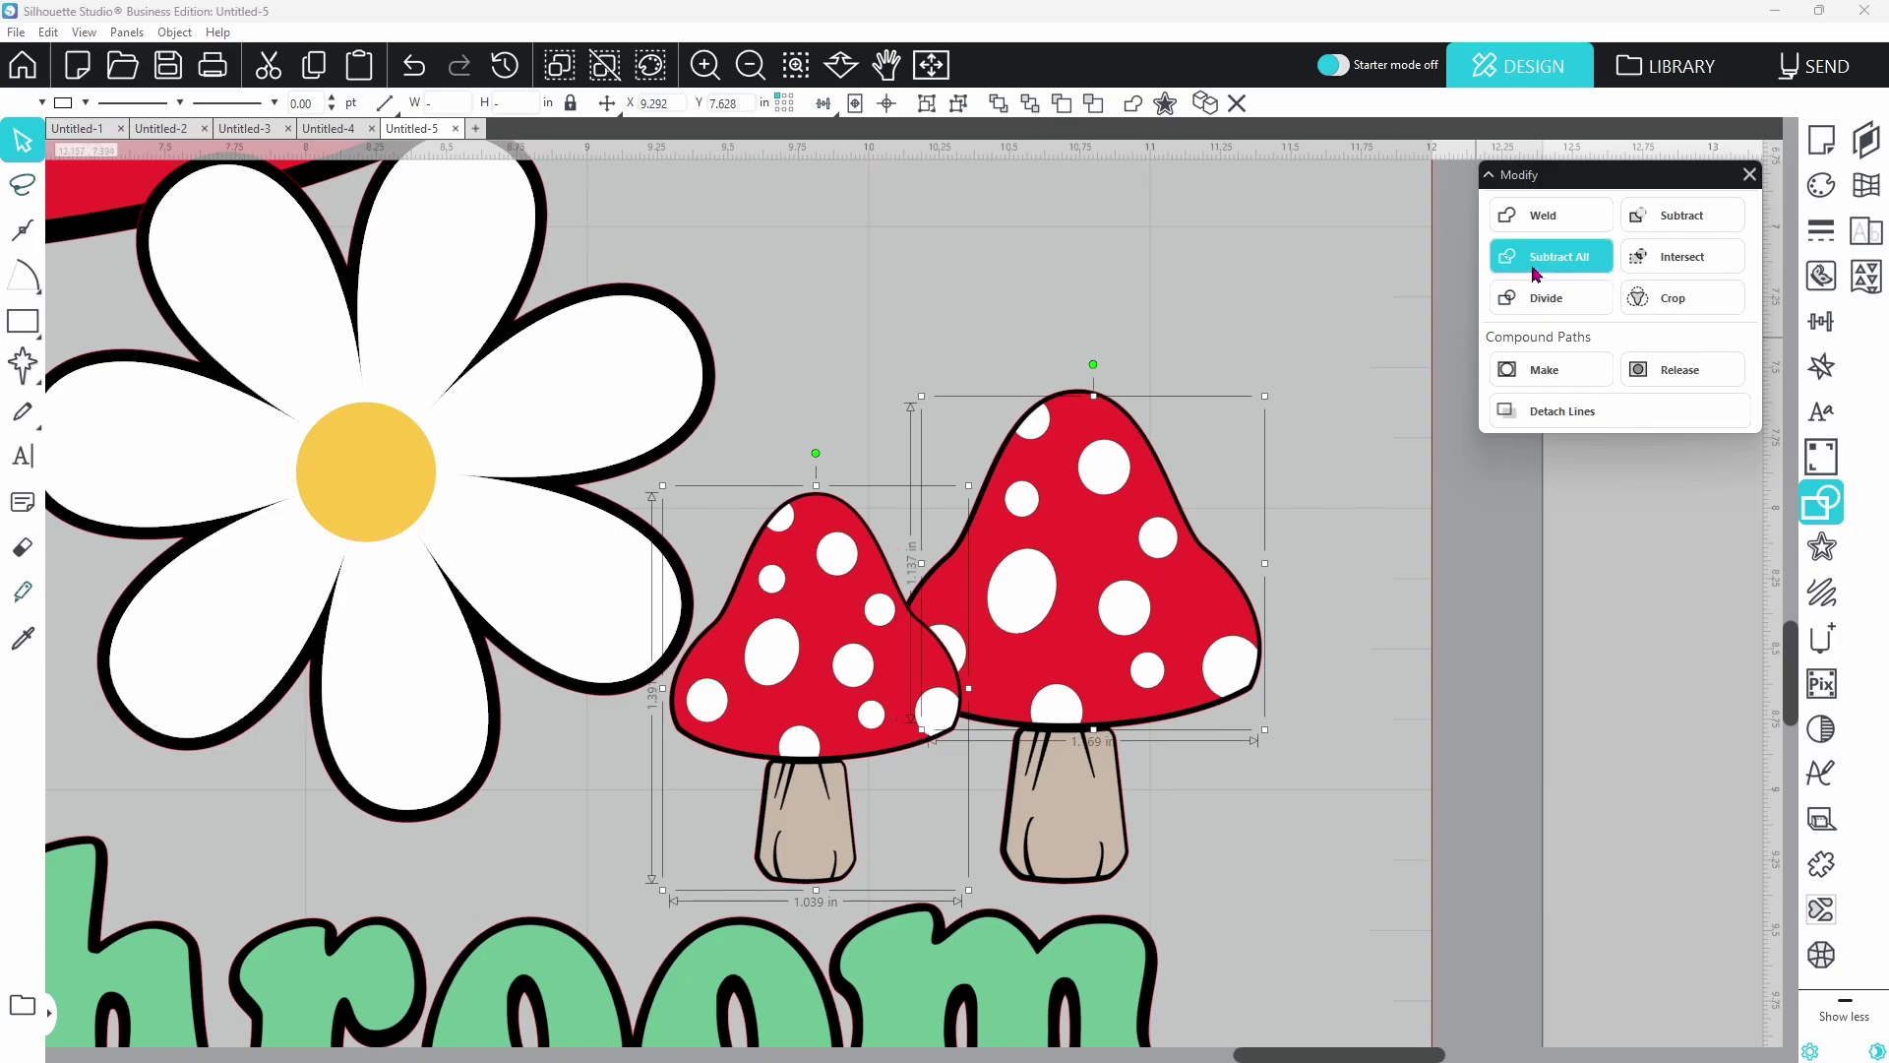
{"action": "left_click", "coordinate": [1374, 343]}
{"action": "left_click_drag", "start_coordinate": [1031, 579], "coordinate": [1061, 565]}
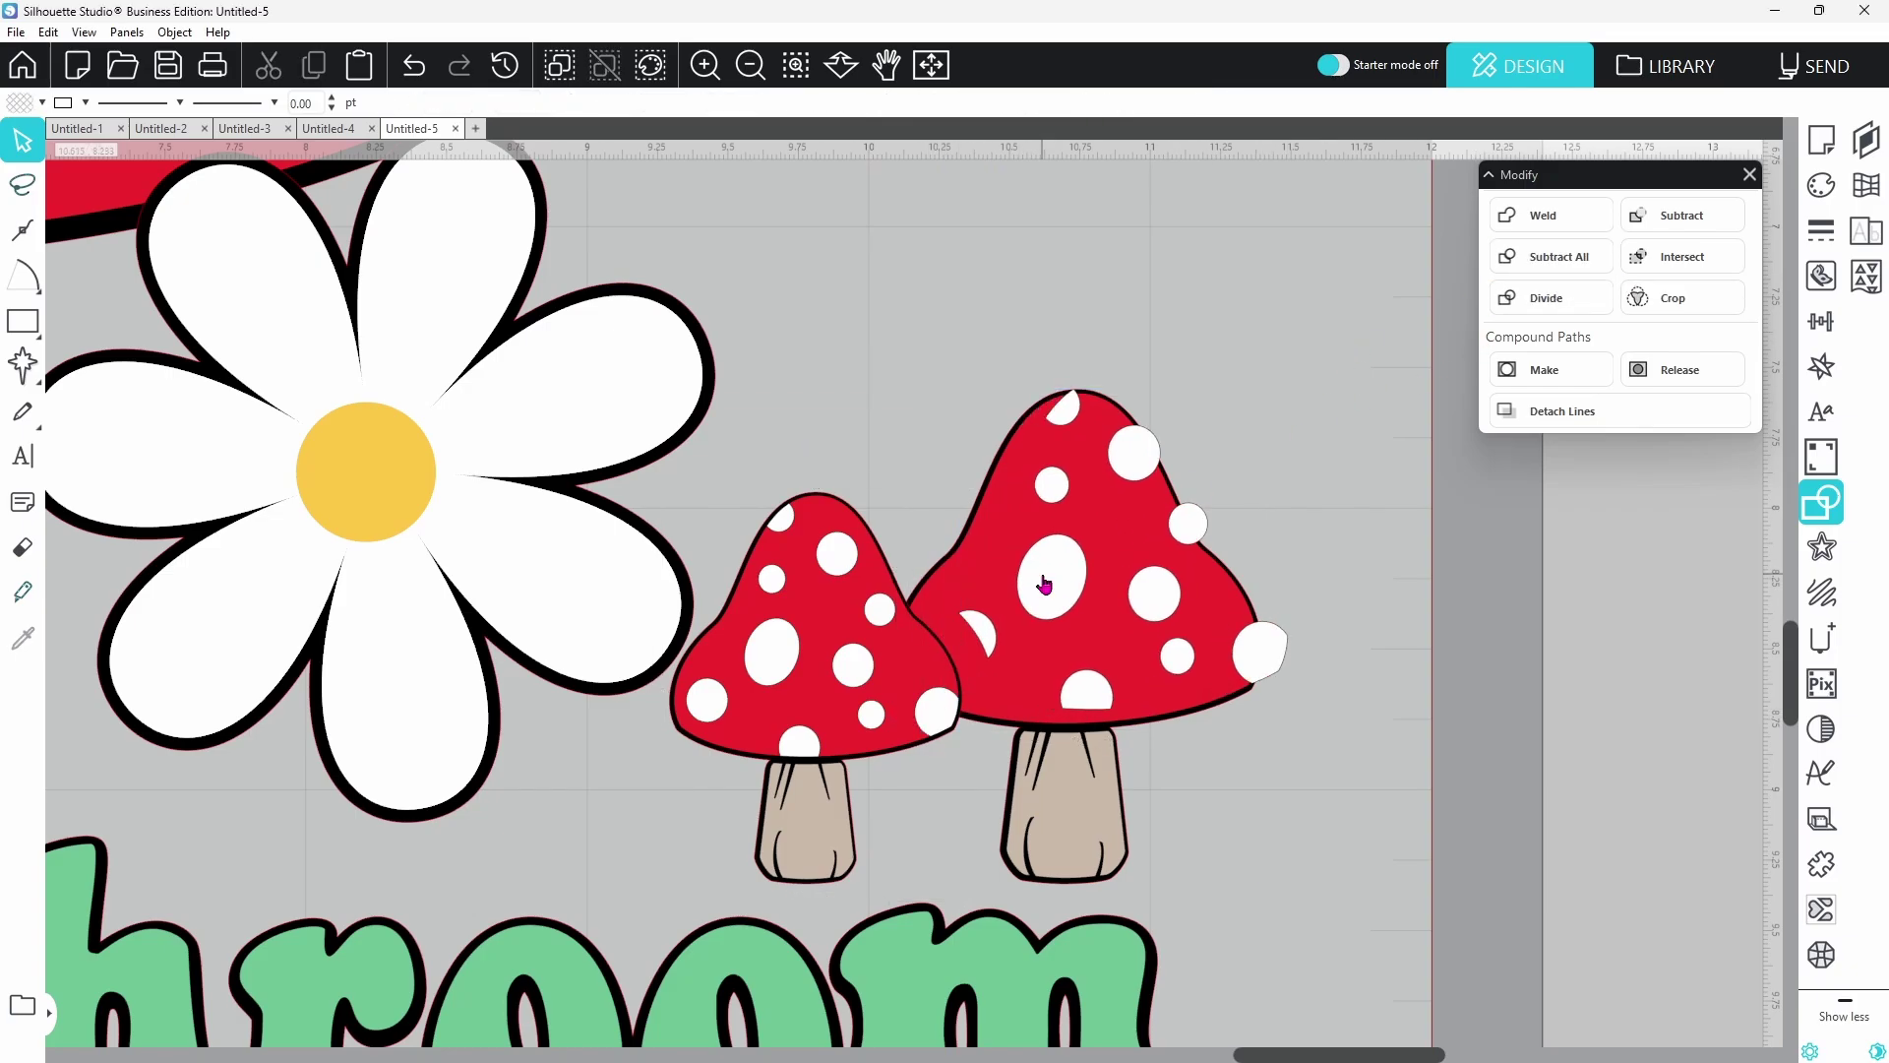
{"action": "left_click", "coordinate": [417, 77]}
Use Subtract All to cut the front small mushroom's black backing out of the rear mushroom's red cap, undoing the test move
{"action": "left_click", "coordinate": [790, 505]}
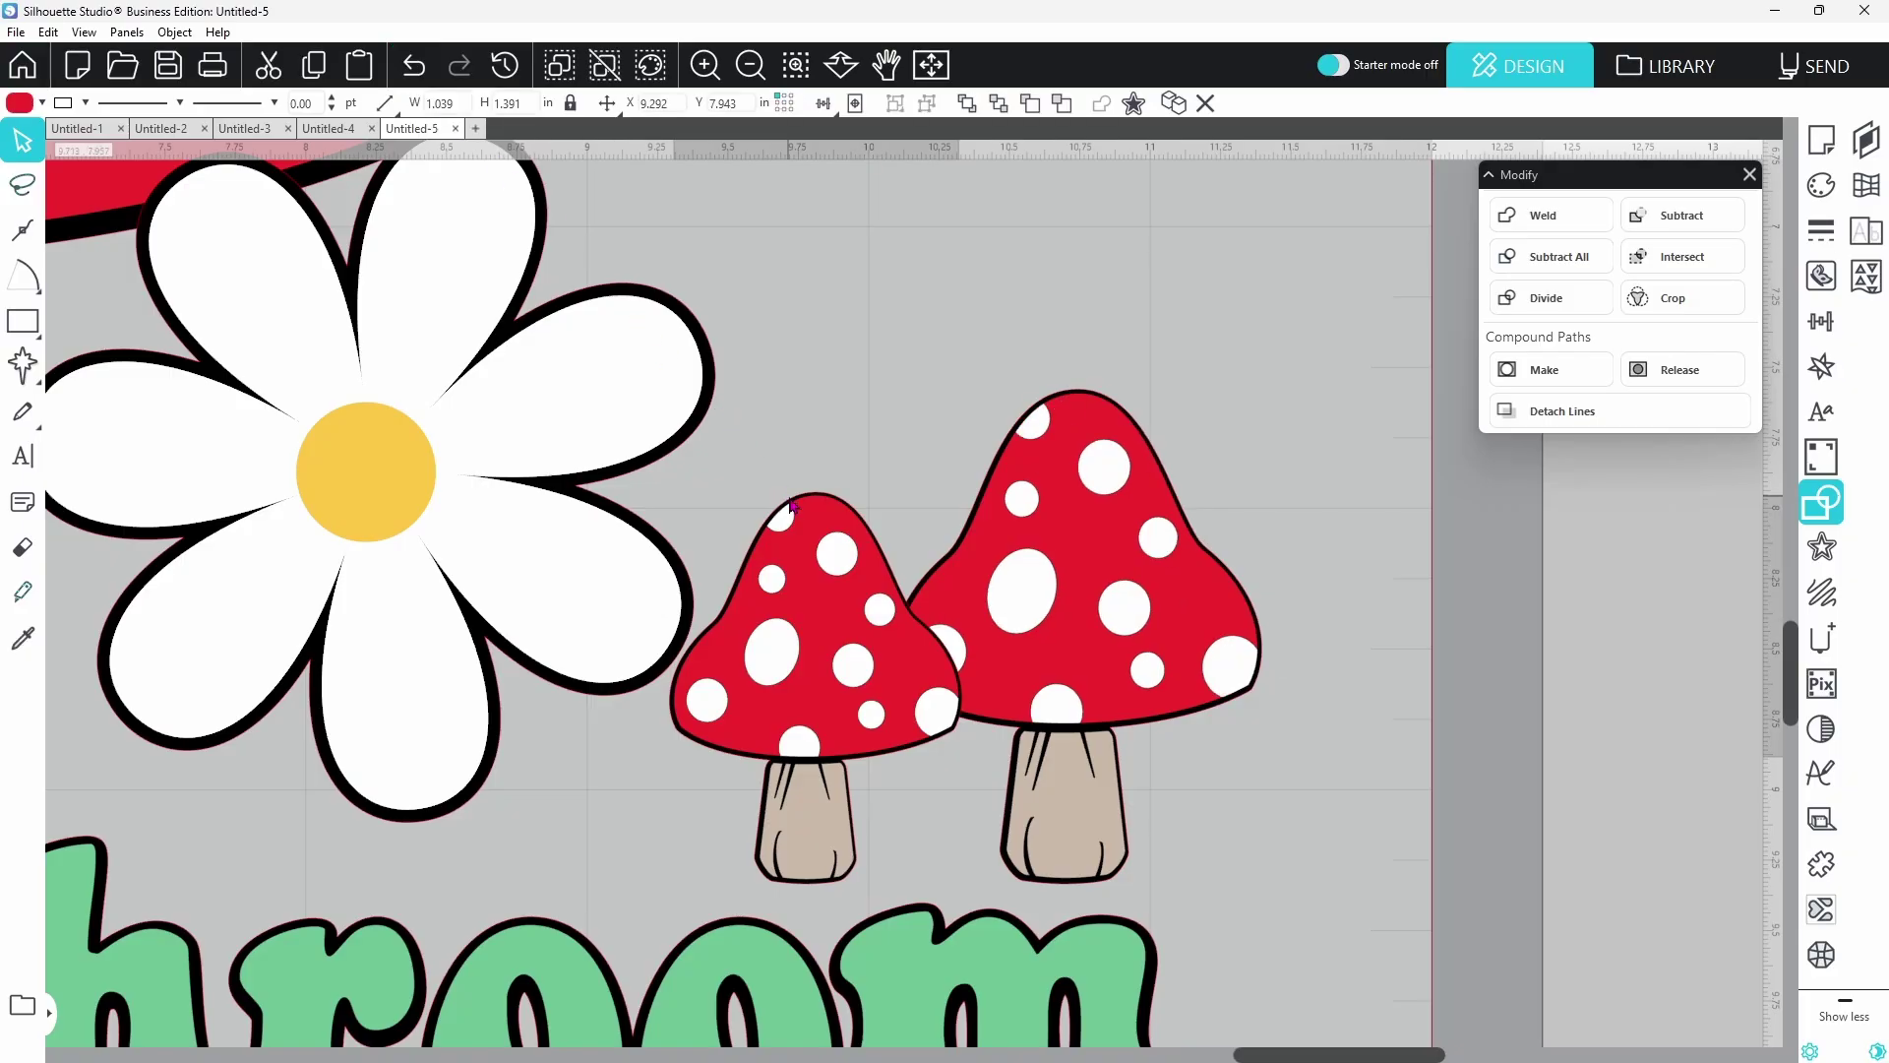
{"action": "left_click", "coordinate": [796, 482]}
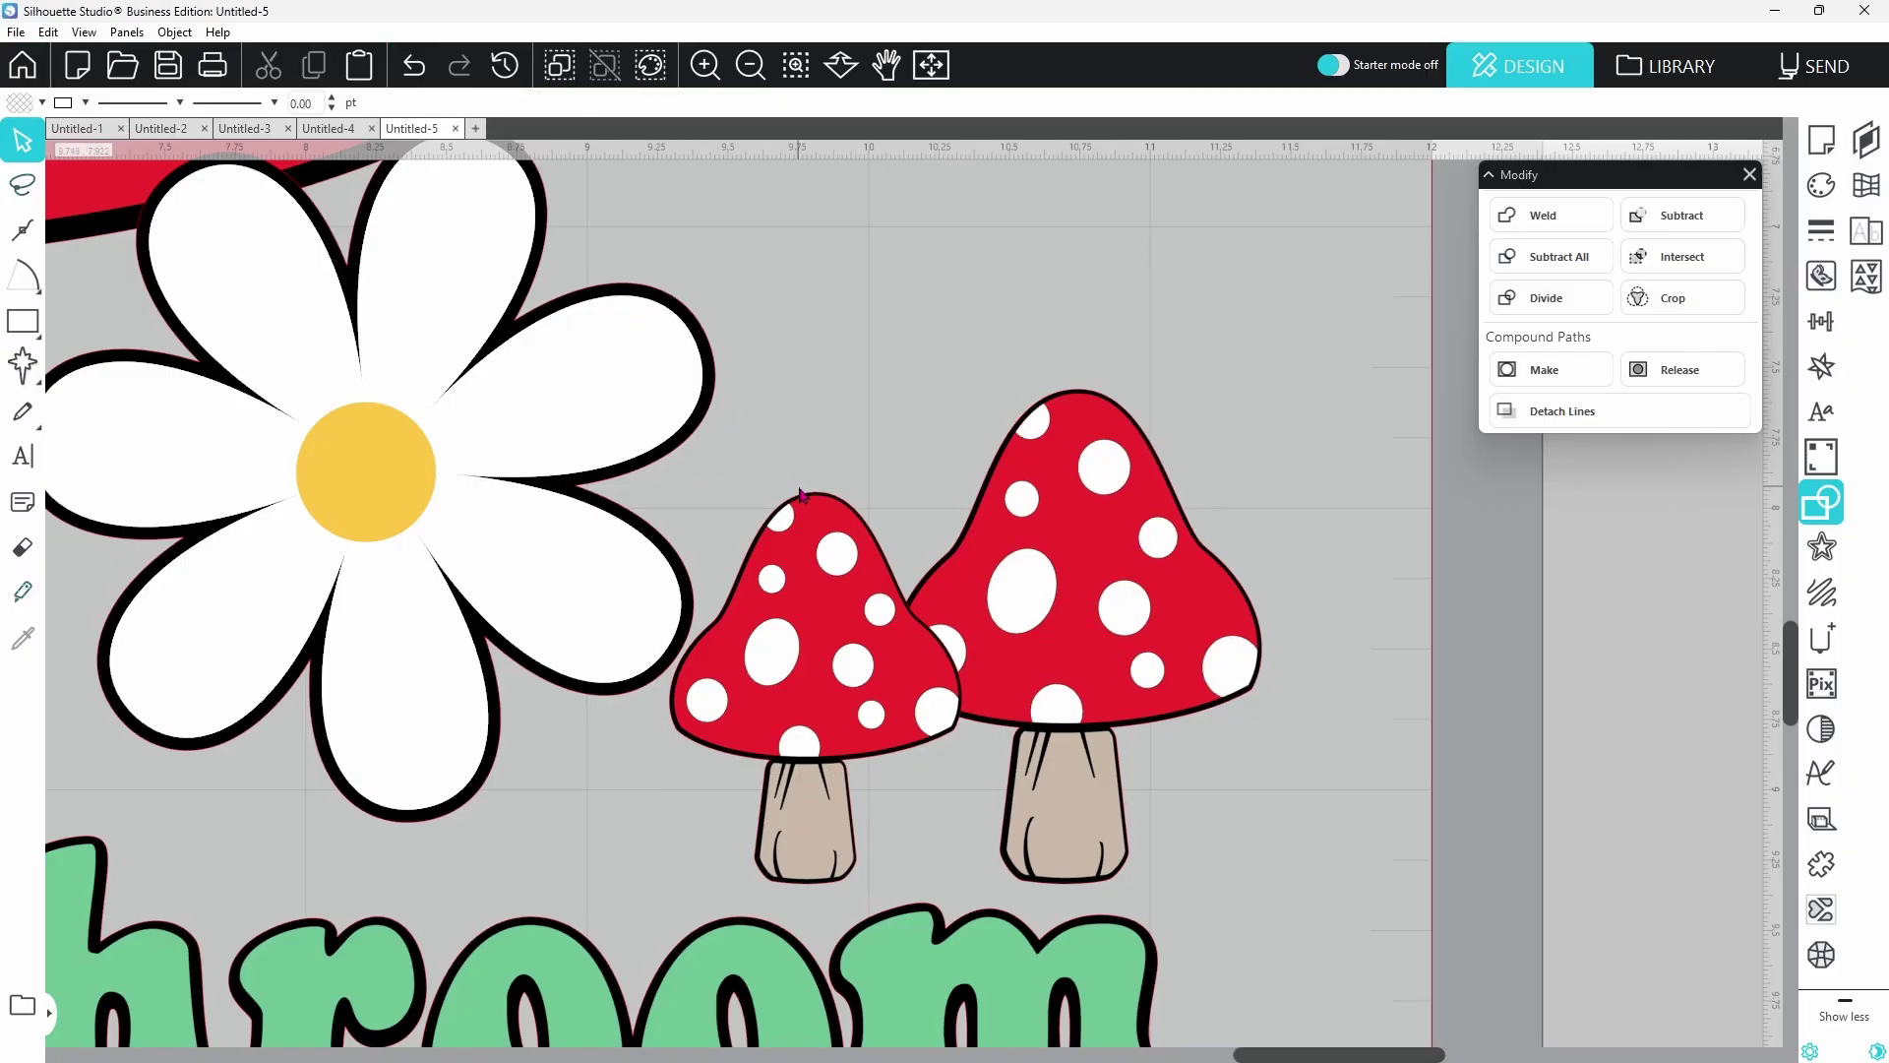
{"action": "left_click", "coordinate": [800, 499]}
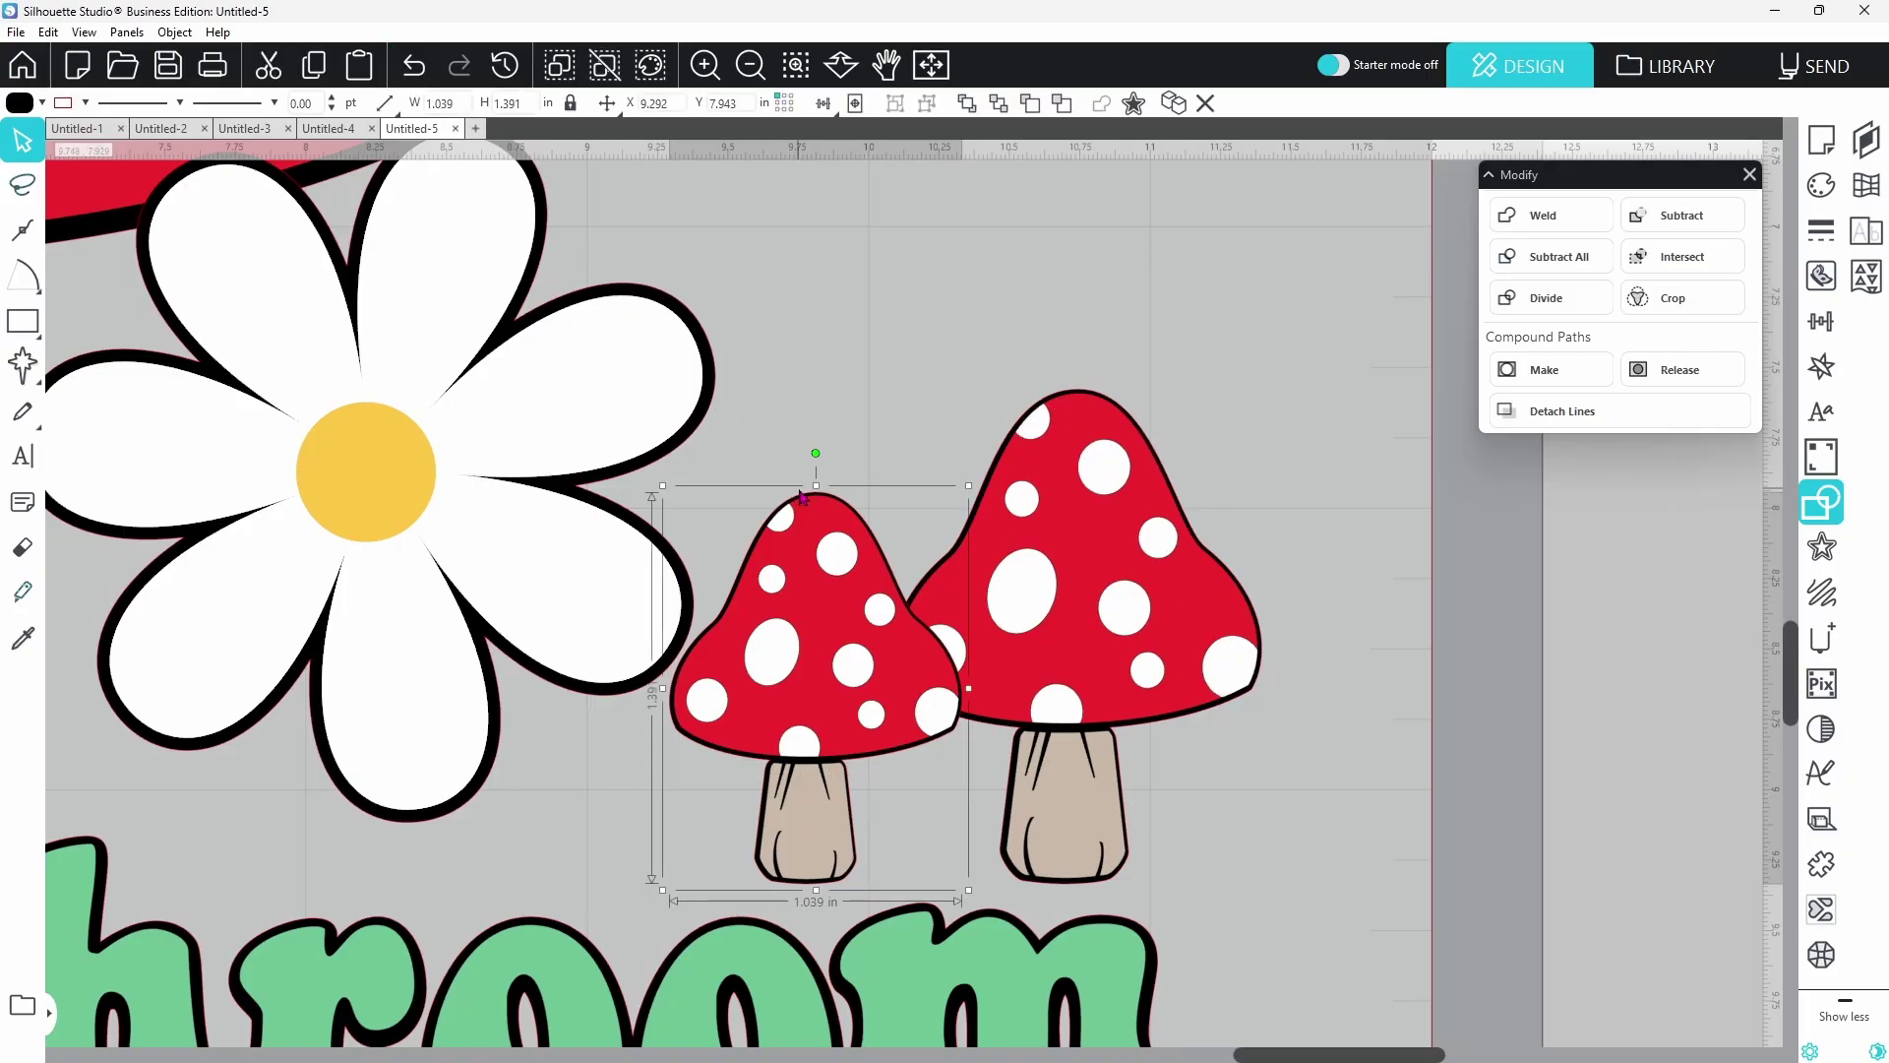
{"action": "left_click", "coordinate": [994, 540], "text": "shift"}
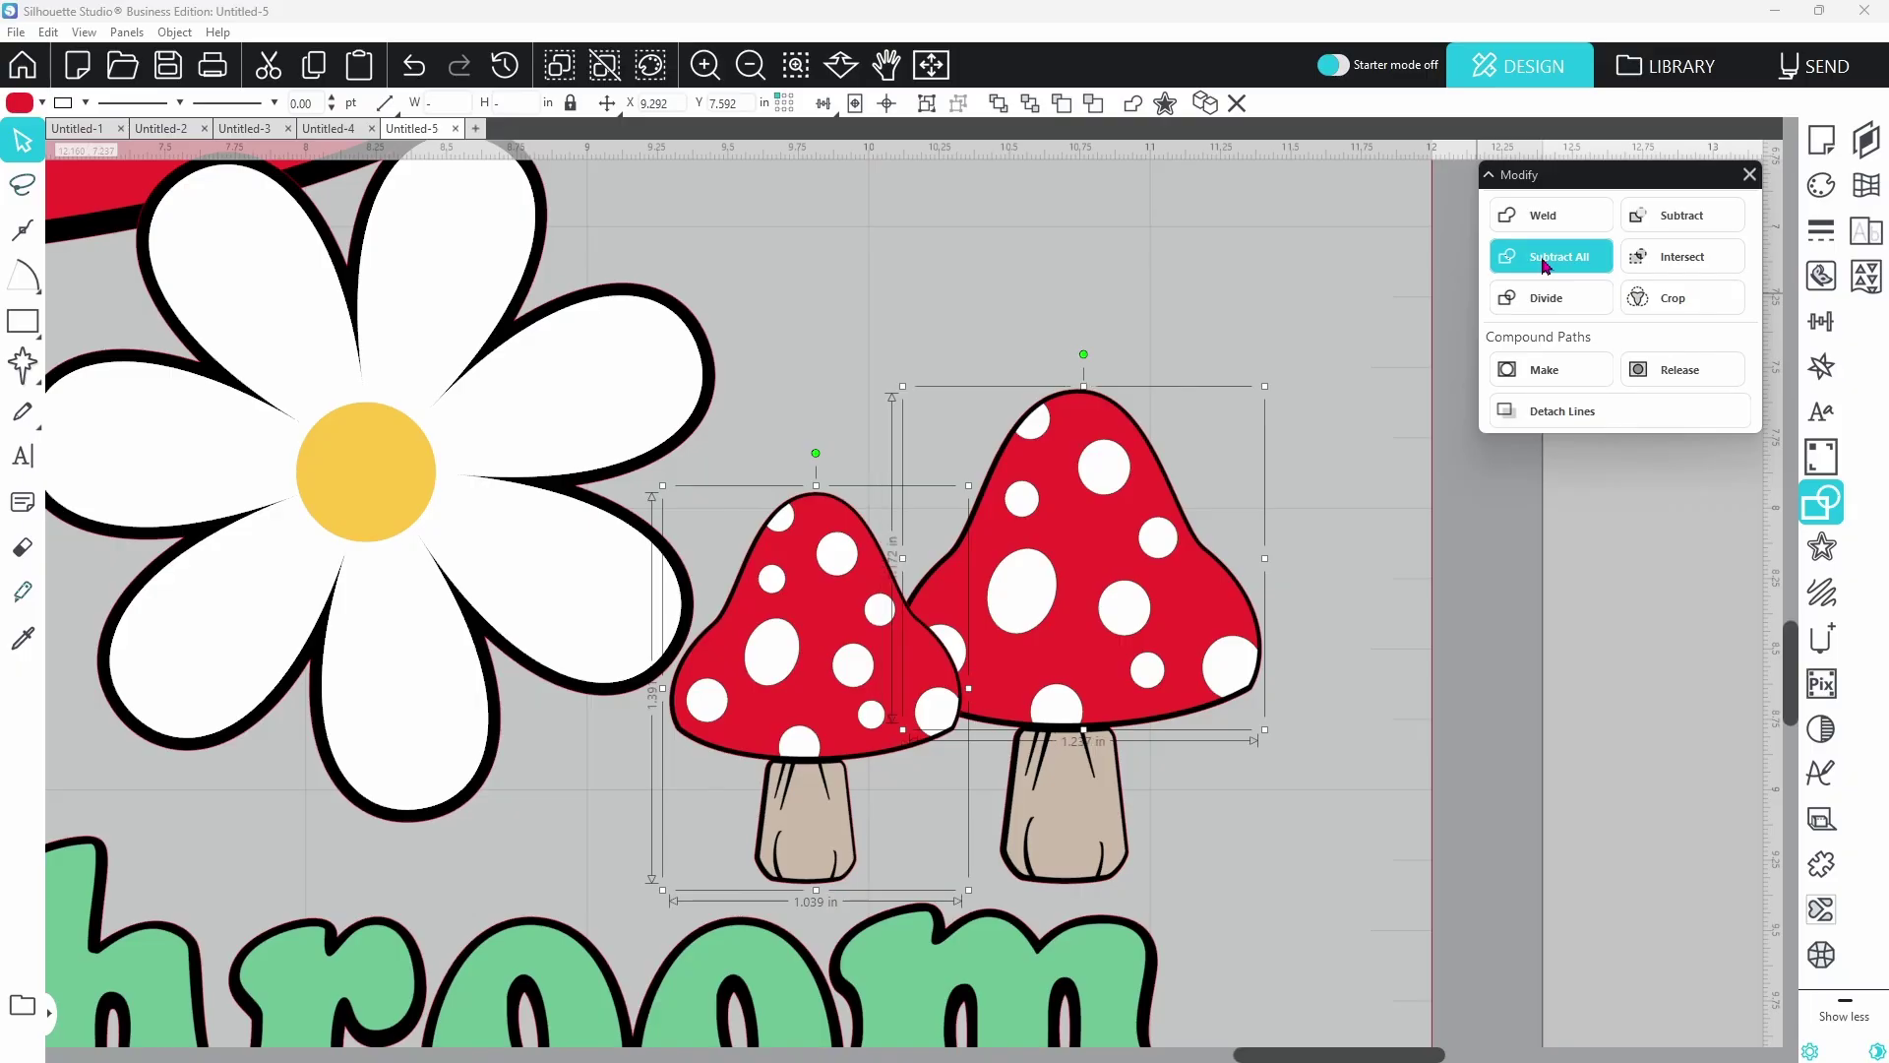
{"action": "left_click", "coordinate": [1308, 300]}
{"action": "left_click_drag", "start_coordinate": [1073, 665], "coordinate": [1094, 623]}
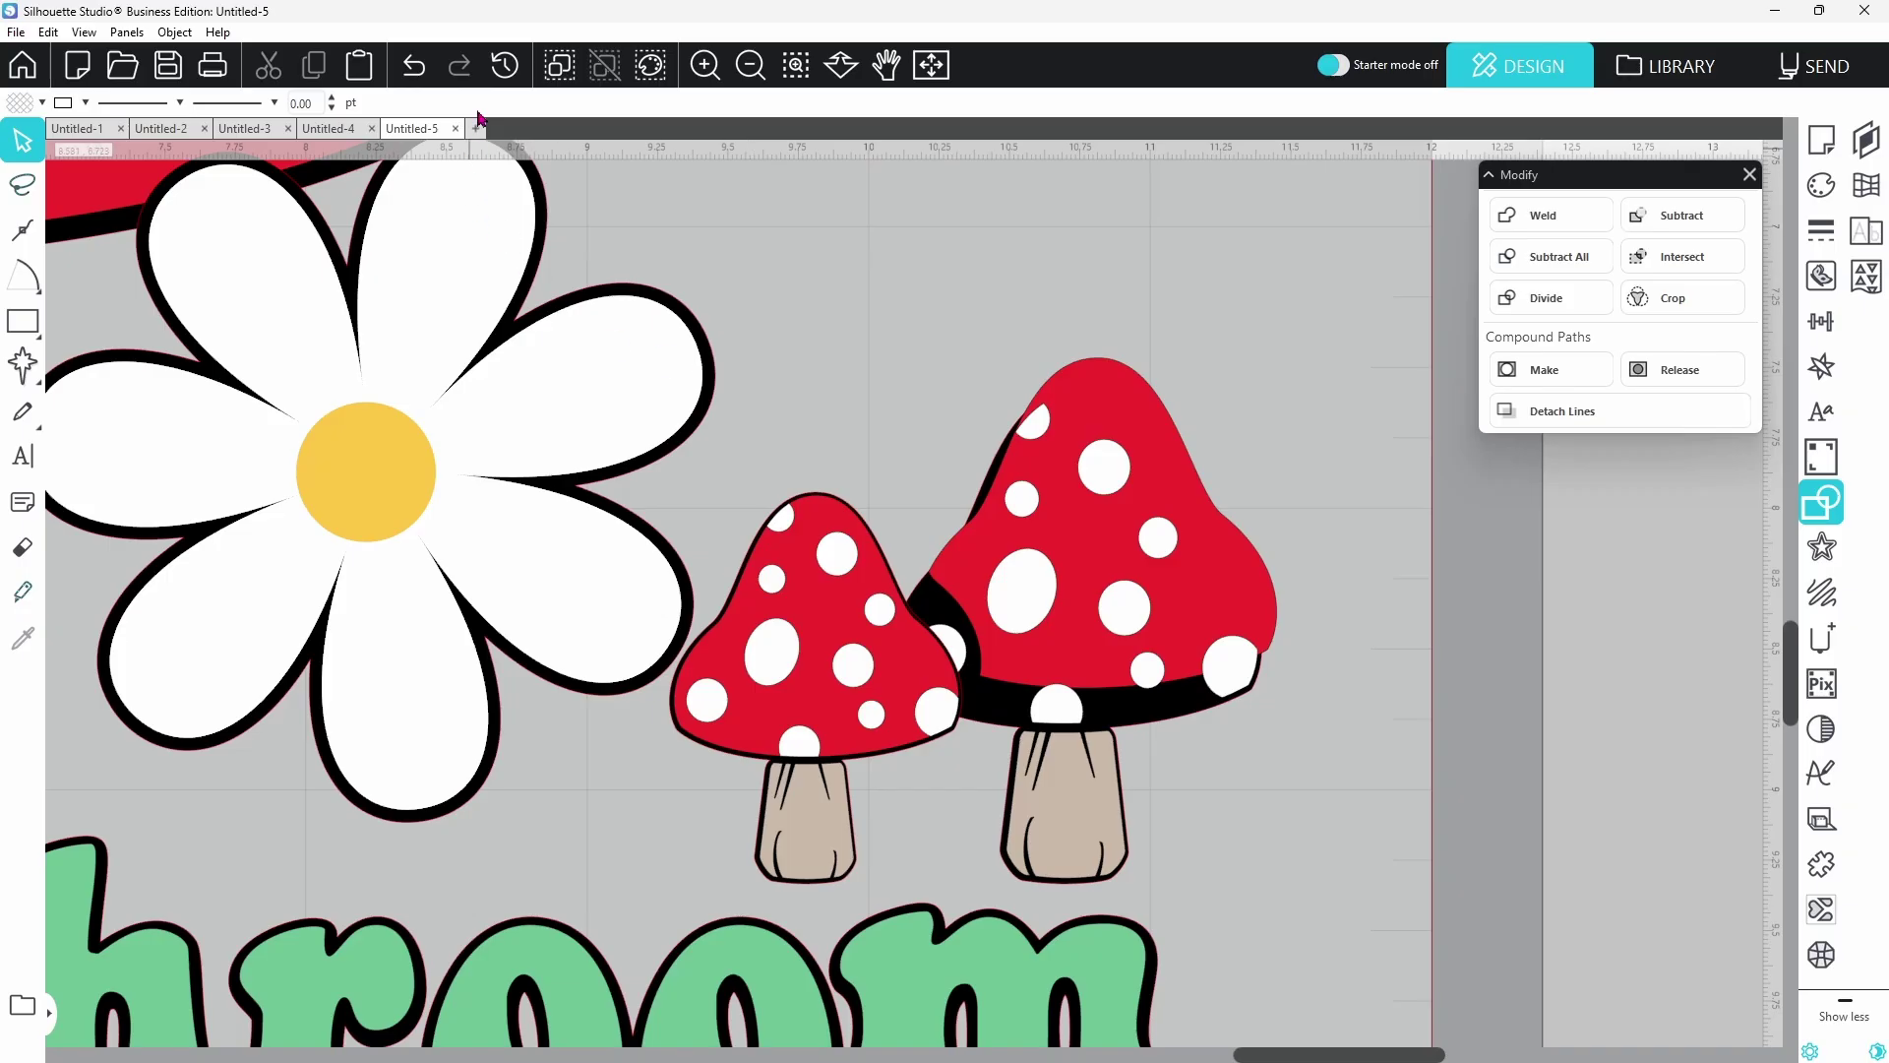
{"action": "left_click", "coordinate": [420, 77]}
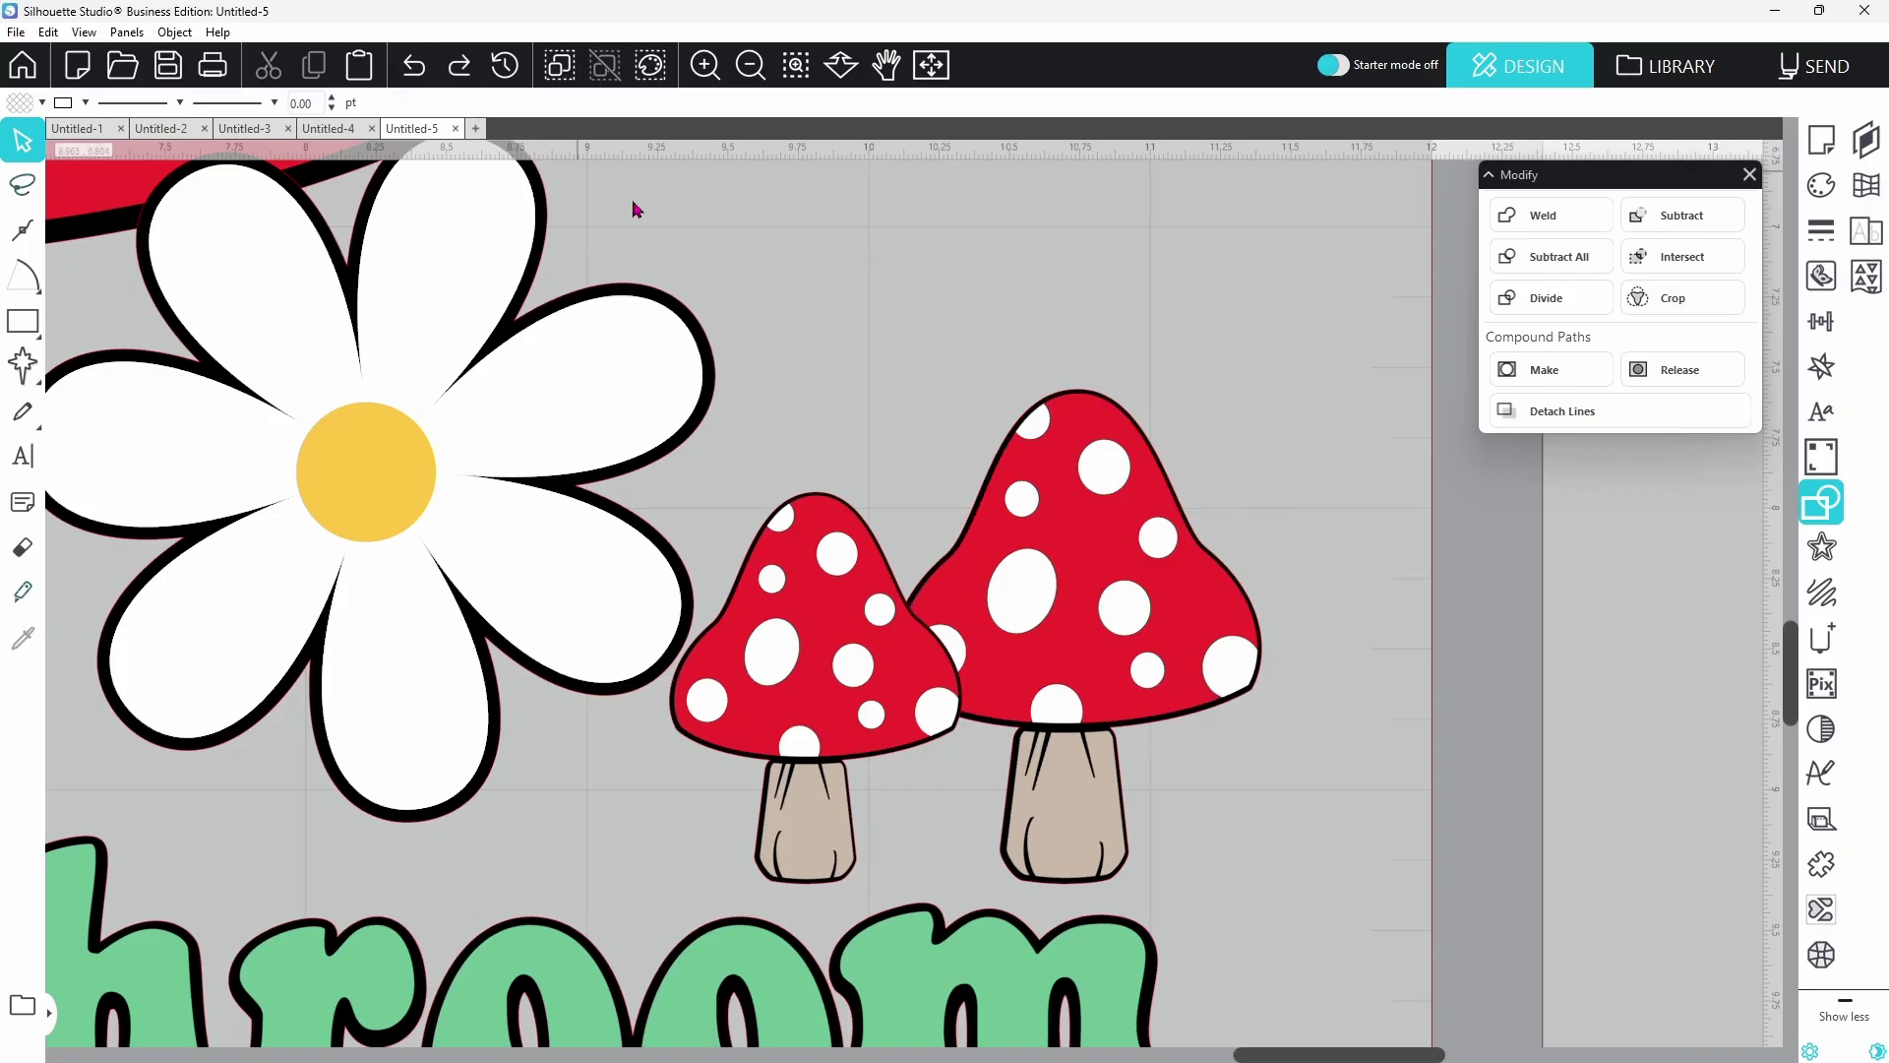
Use Subtract All to cut the large daisy's black backing out of the large red cap, undoing the test move
{"action": "scroll", "coordinate": [823, 343], "scroll_direction": "up", "scroll_amount": 1}
{"action": "scroll", "coordinate": [822, 343], "scroll_direction": "up", "scroll_amount": 5}
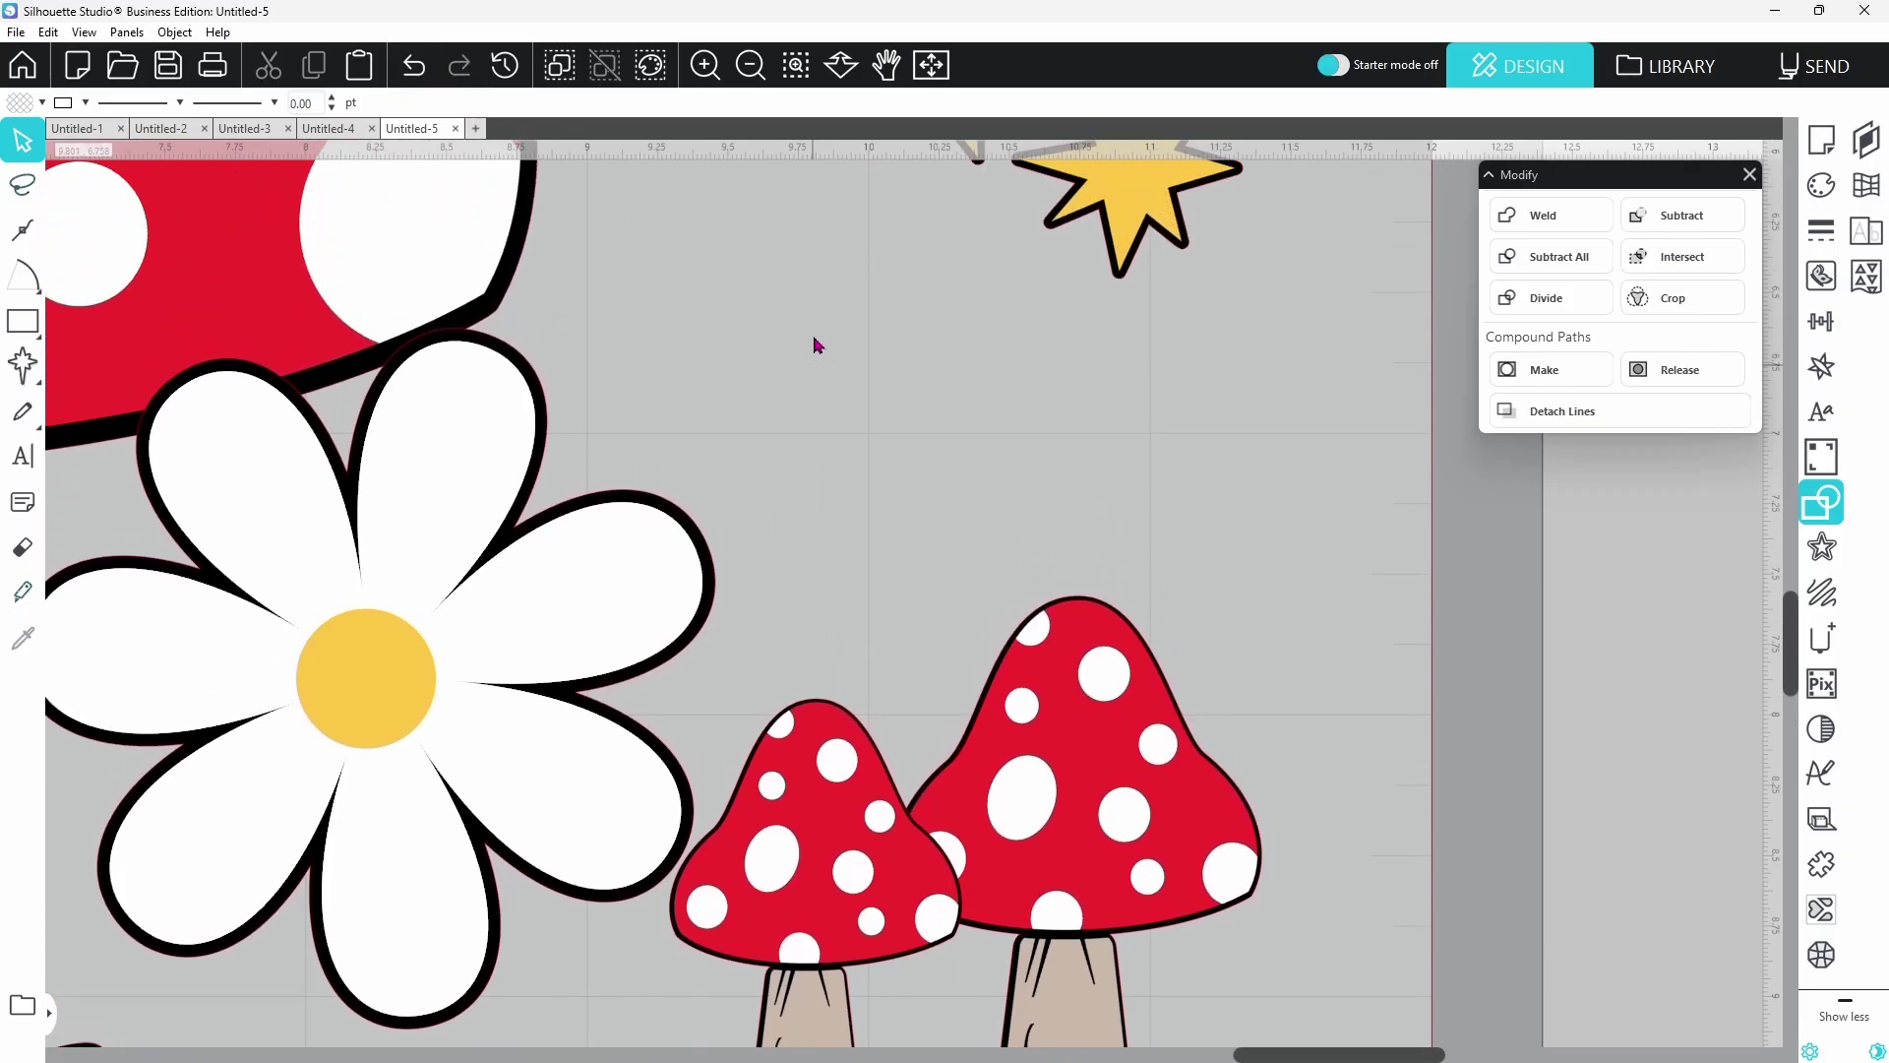
{"action": "left_click_drag", "start_coordinate": [1259, 1055], "coordinate": [1115, 1055]}
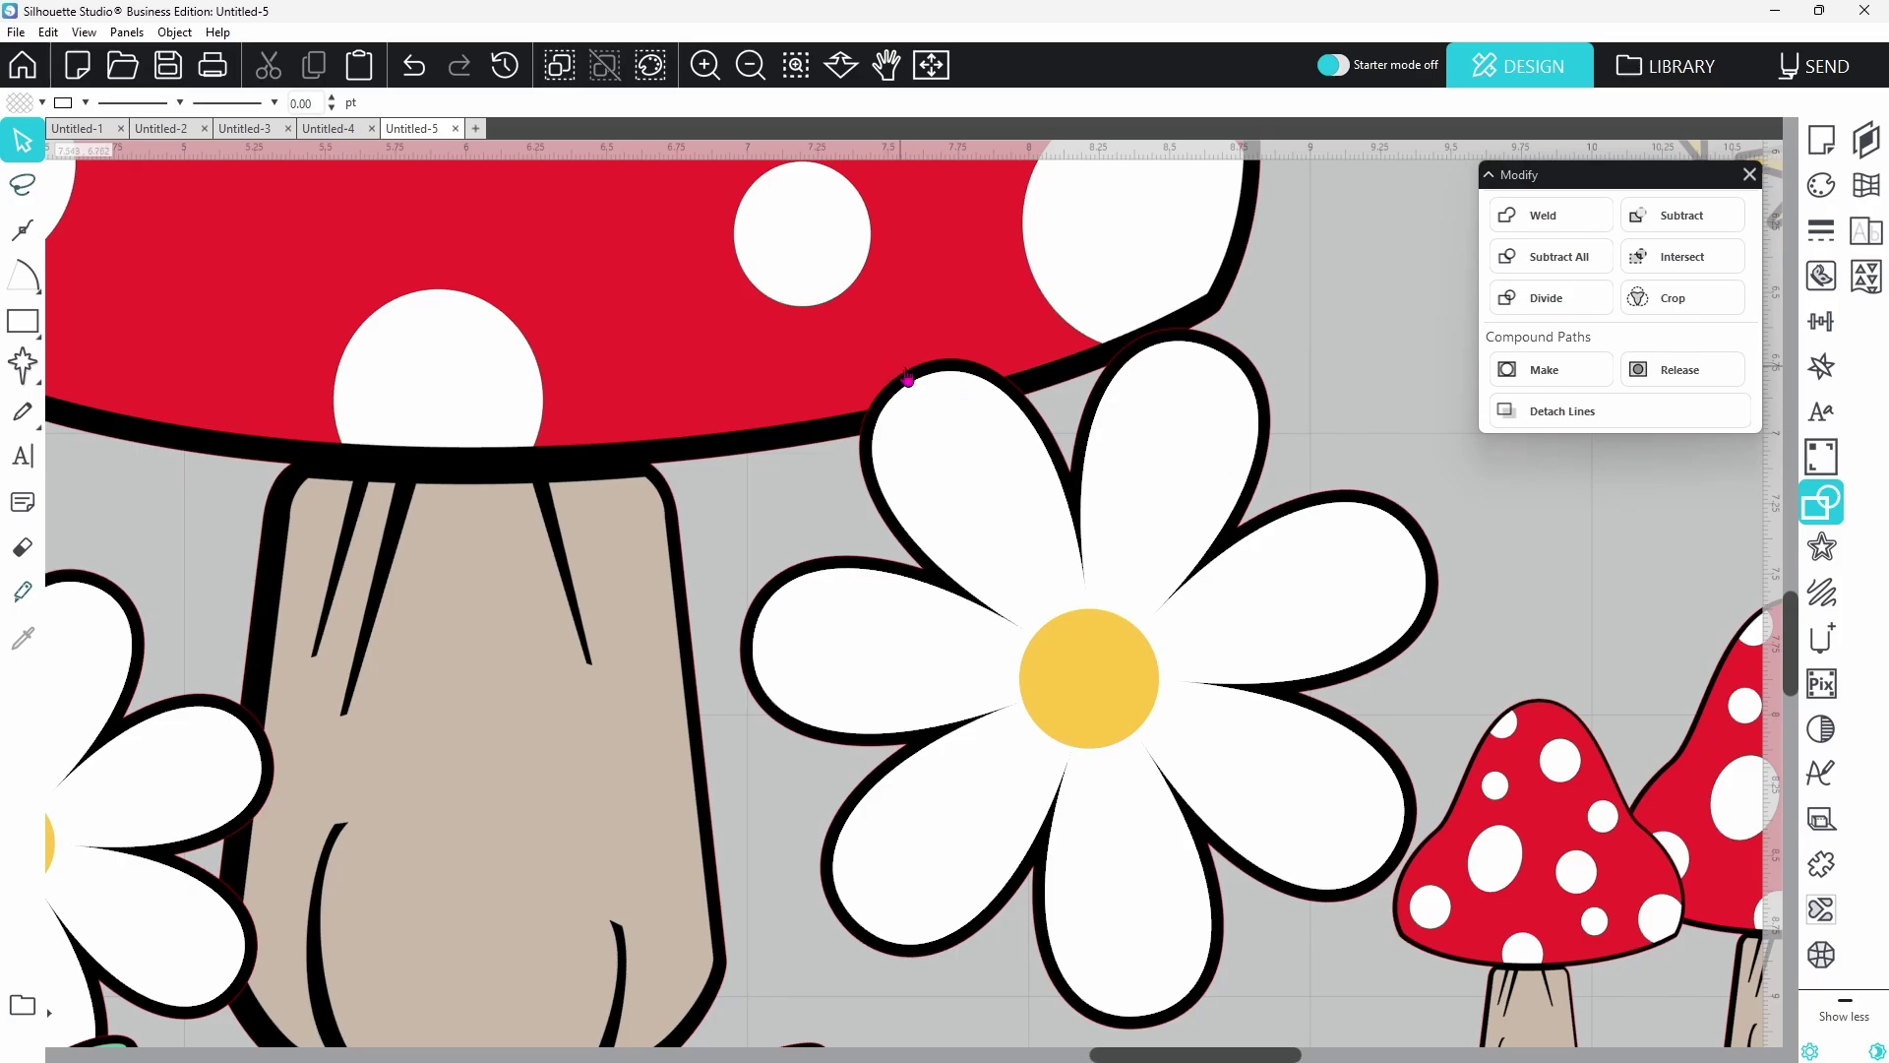
{"action": "left_click", "coordinate": [1037, 422]}
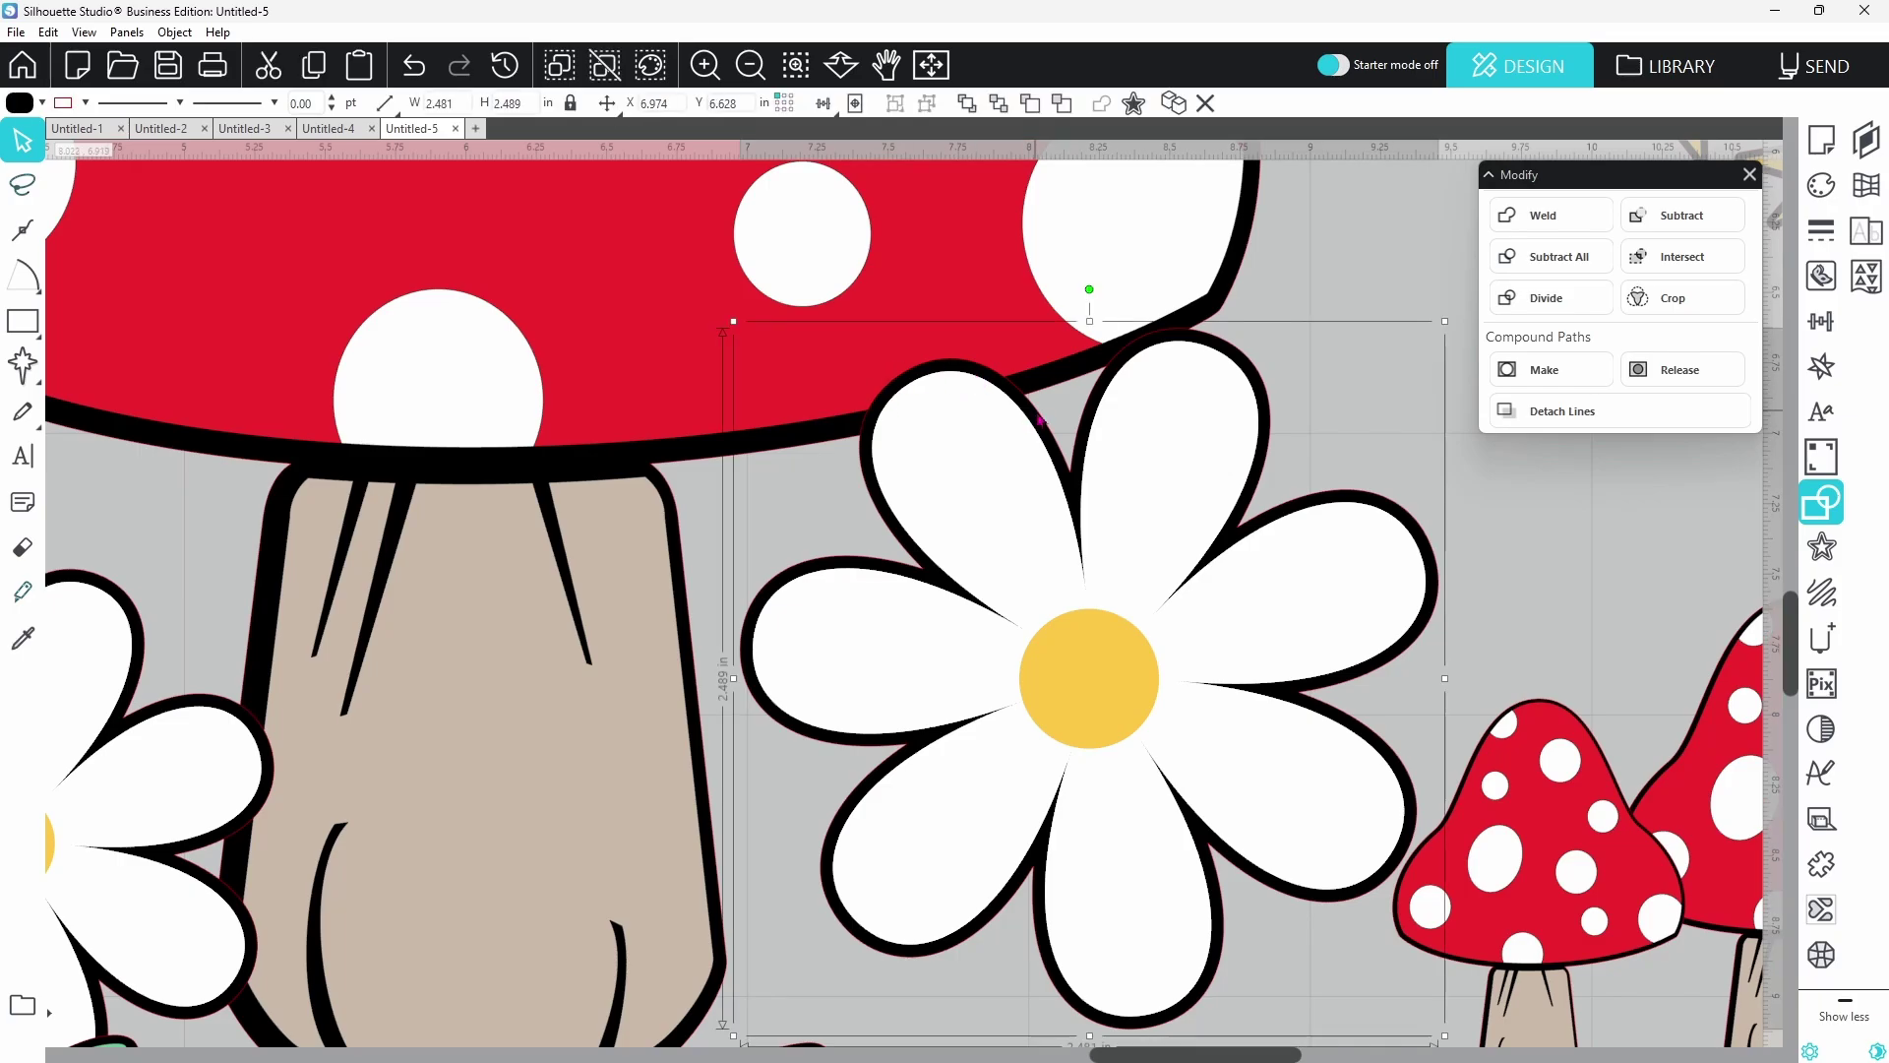
{"action": "left_click", "coordinate": [972, 288], "text": "shift"}
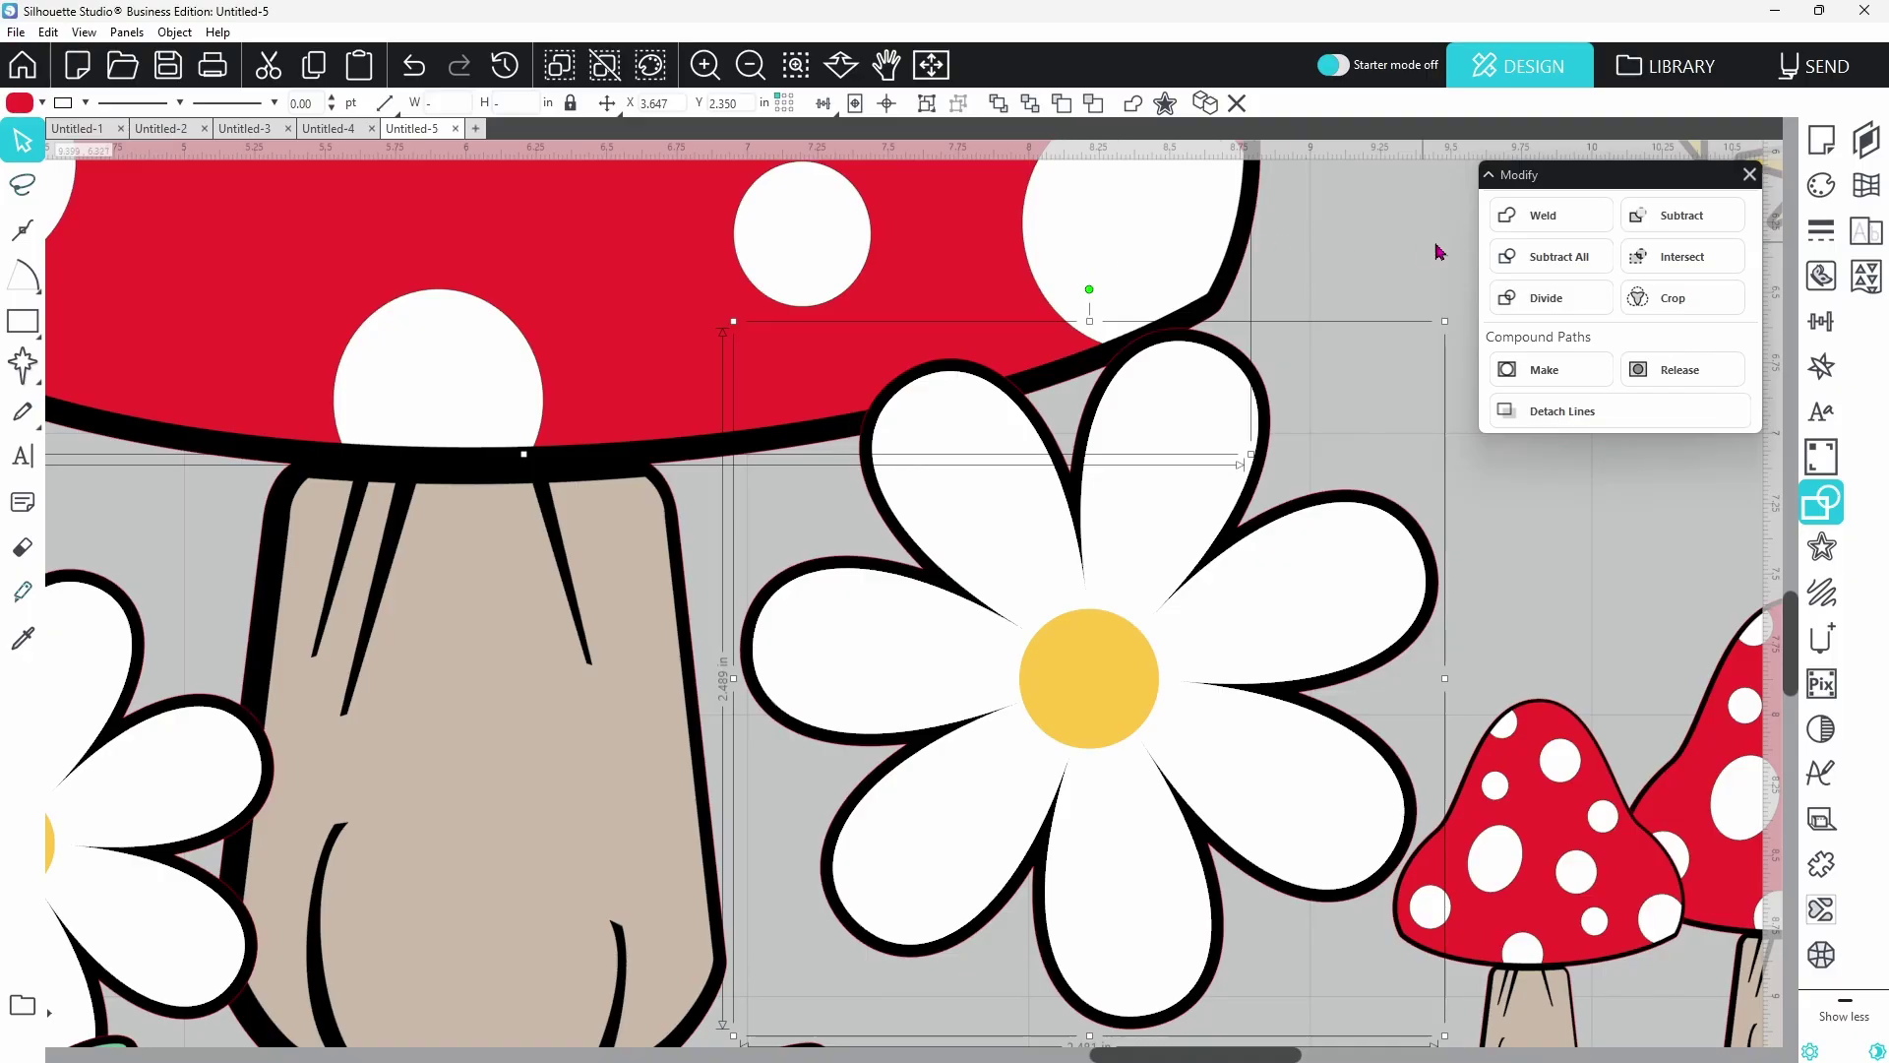
{"action": "left_click", "coordinate": [1503, 275]}
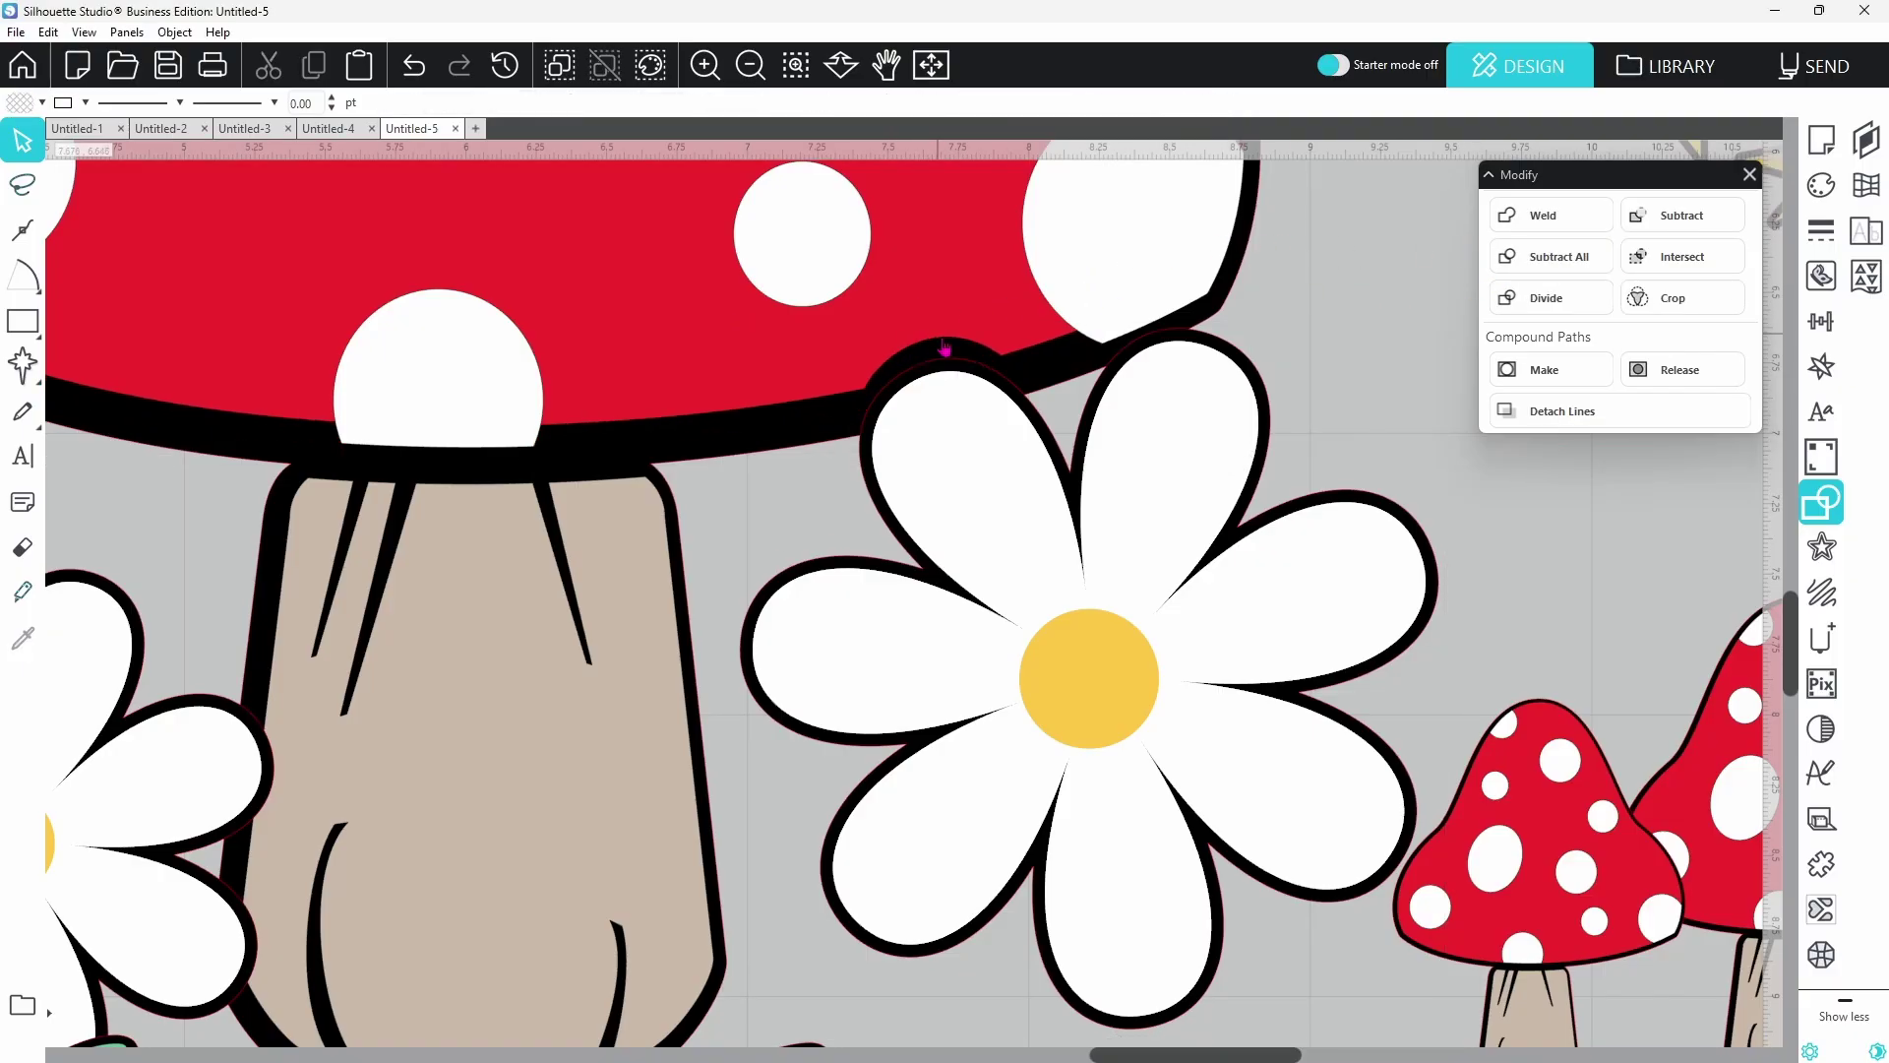
{"action": "left_click", "coordinate": [412, 83]}
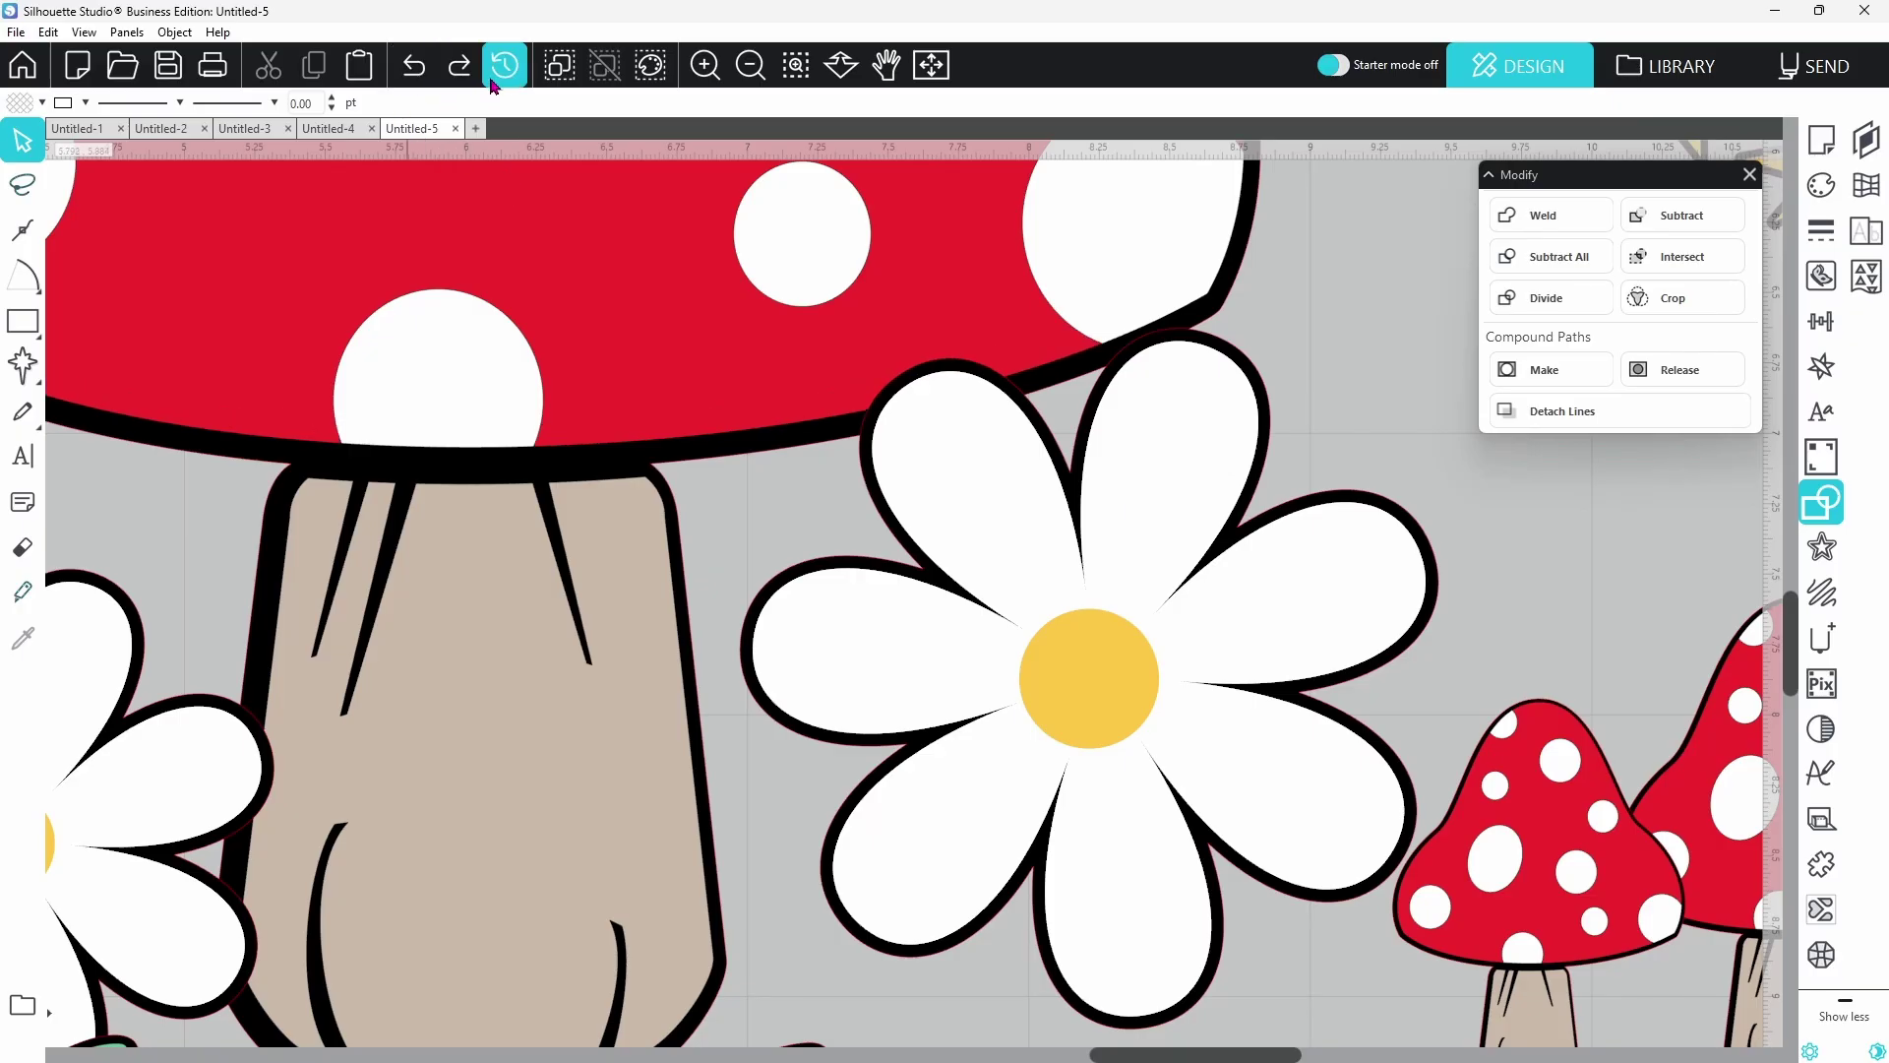
Test-move the upper daisy's white petals and a piece of the rear small mushroom, undoing each move
{"action": "left_click", "coordinate": [931, 67]}
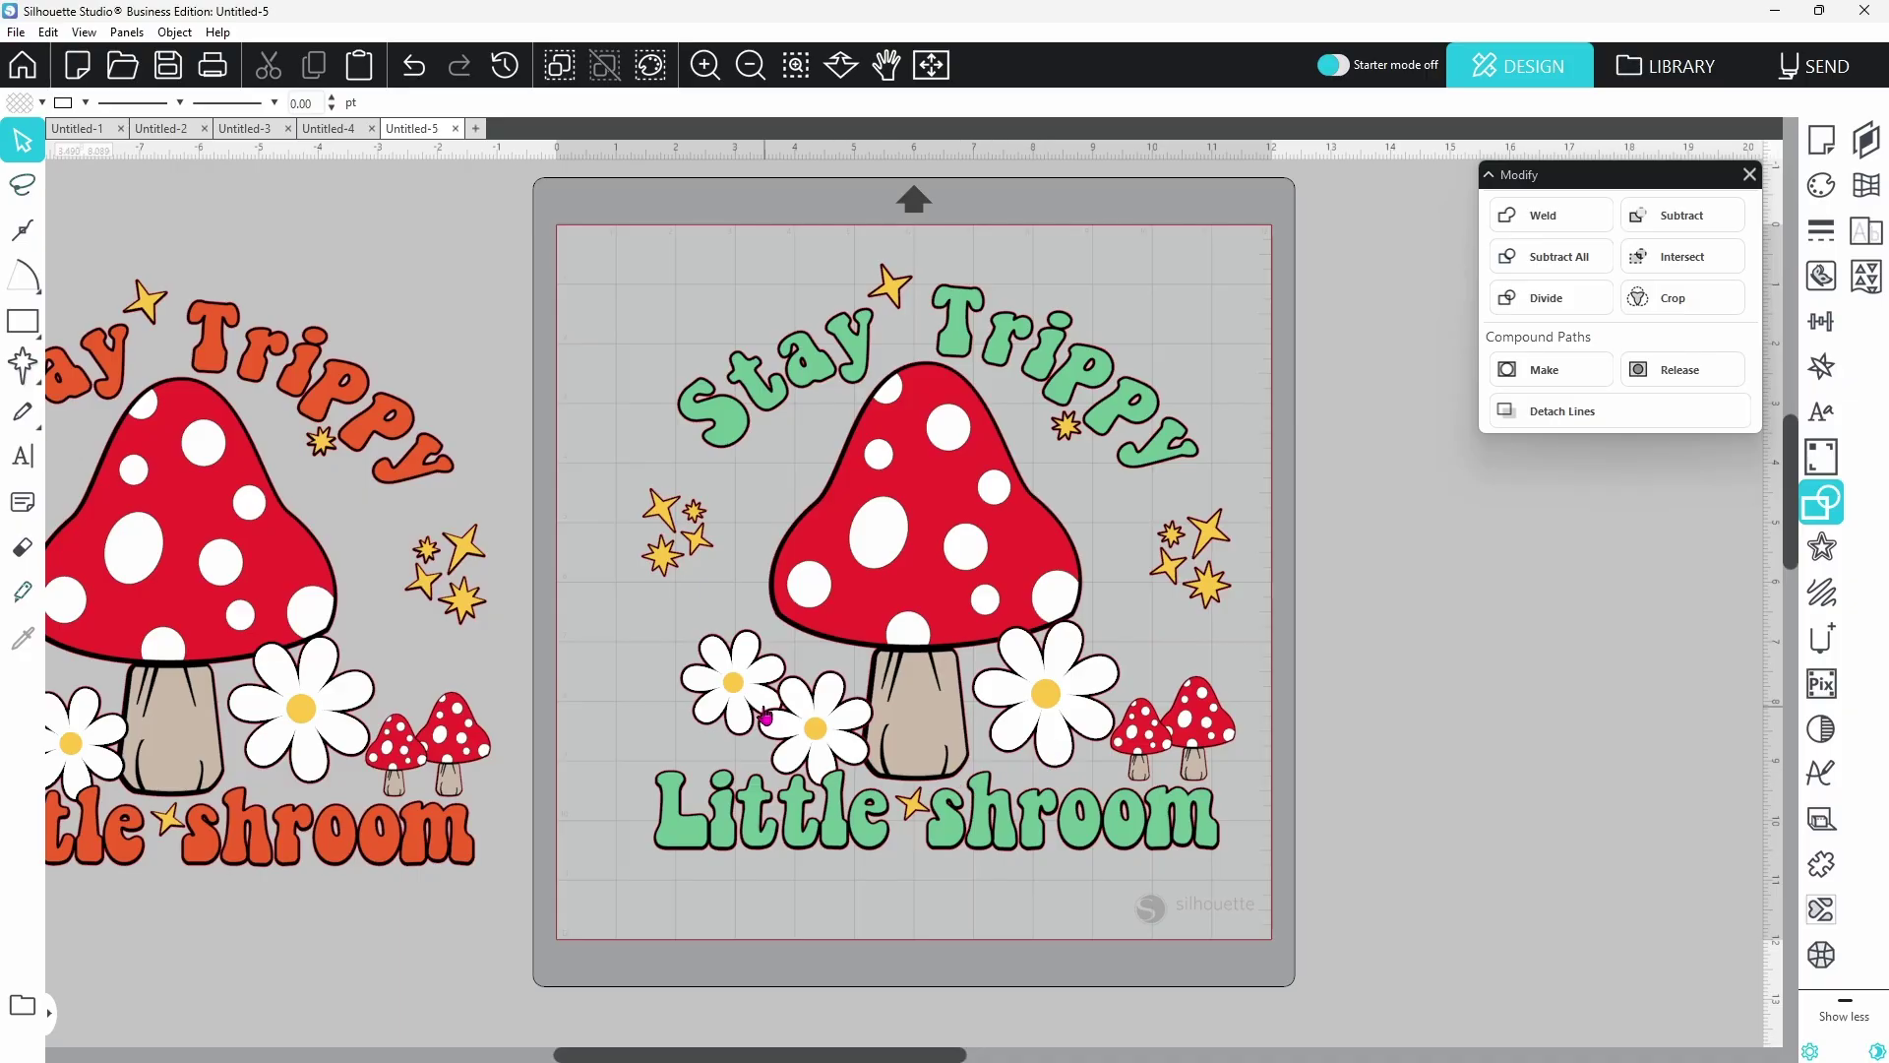
{"action": "left_click_drag", "start_coordinate": [763, 712], "coordinate": [745, 701]}
{"action": "left_click", "coordinate": [685, 766]}
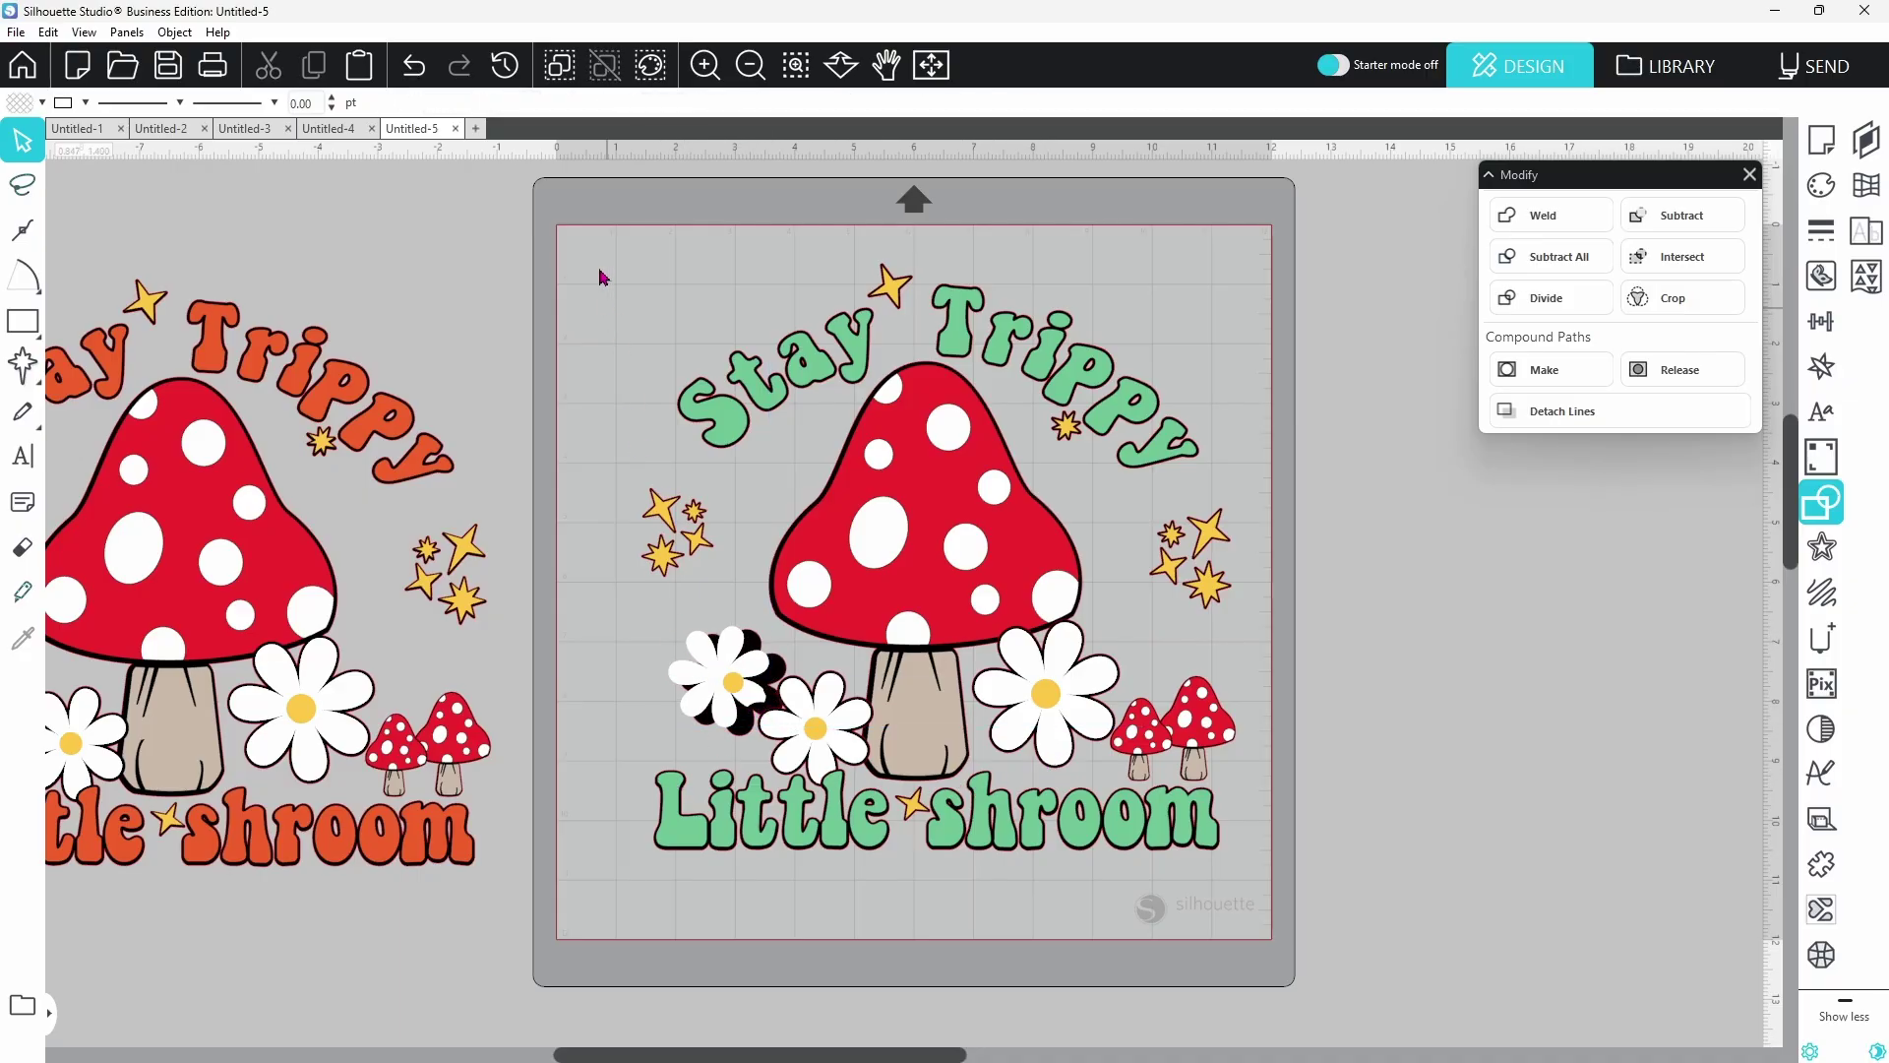
{"action": "left_click", "coordinate": [413, 65]}
{"action": "left_click_drag", "start_coordinate": [1213, 747], "coordinate": [1238, 734]}
{"action": "left_click", "coordinate": [413, 65]}
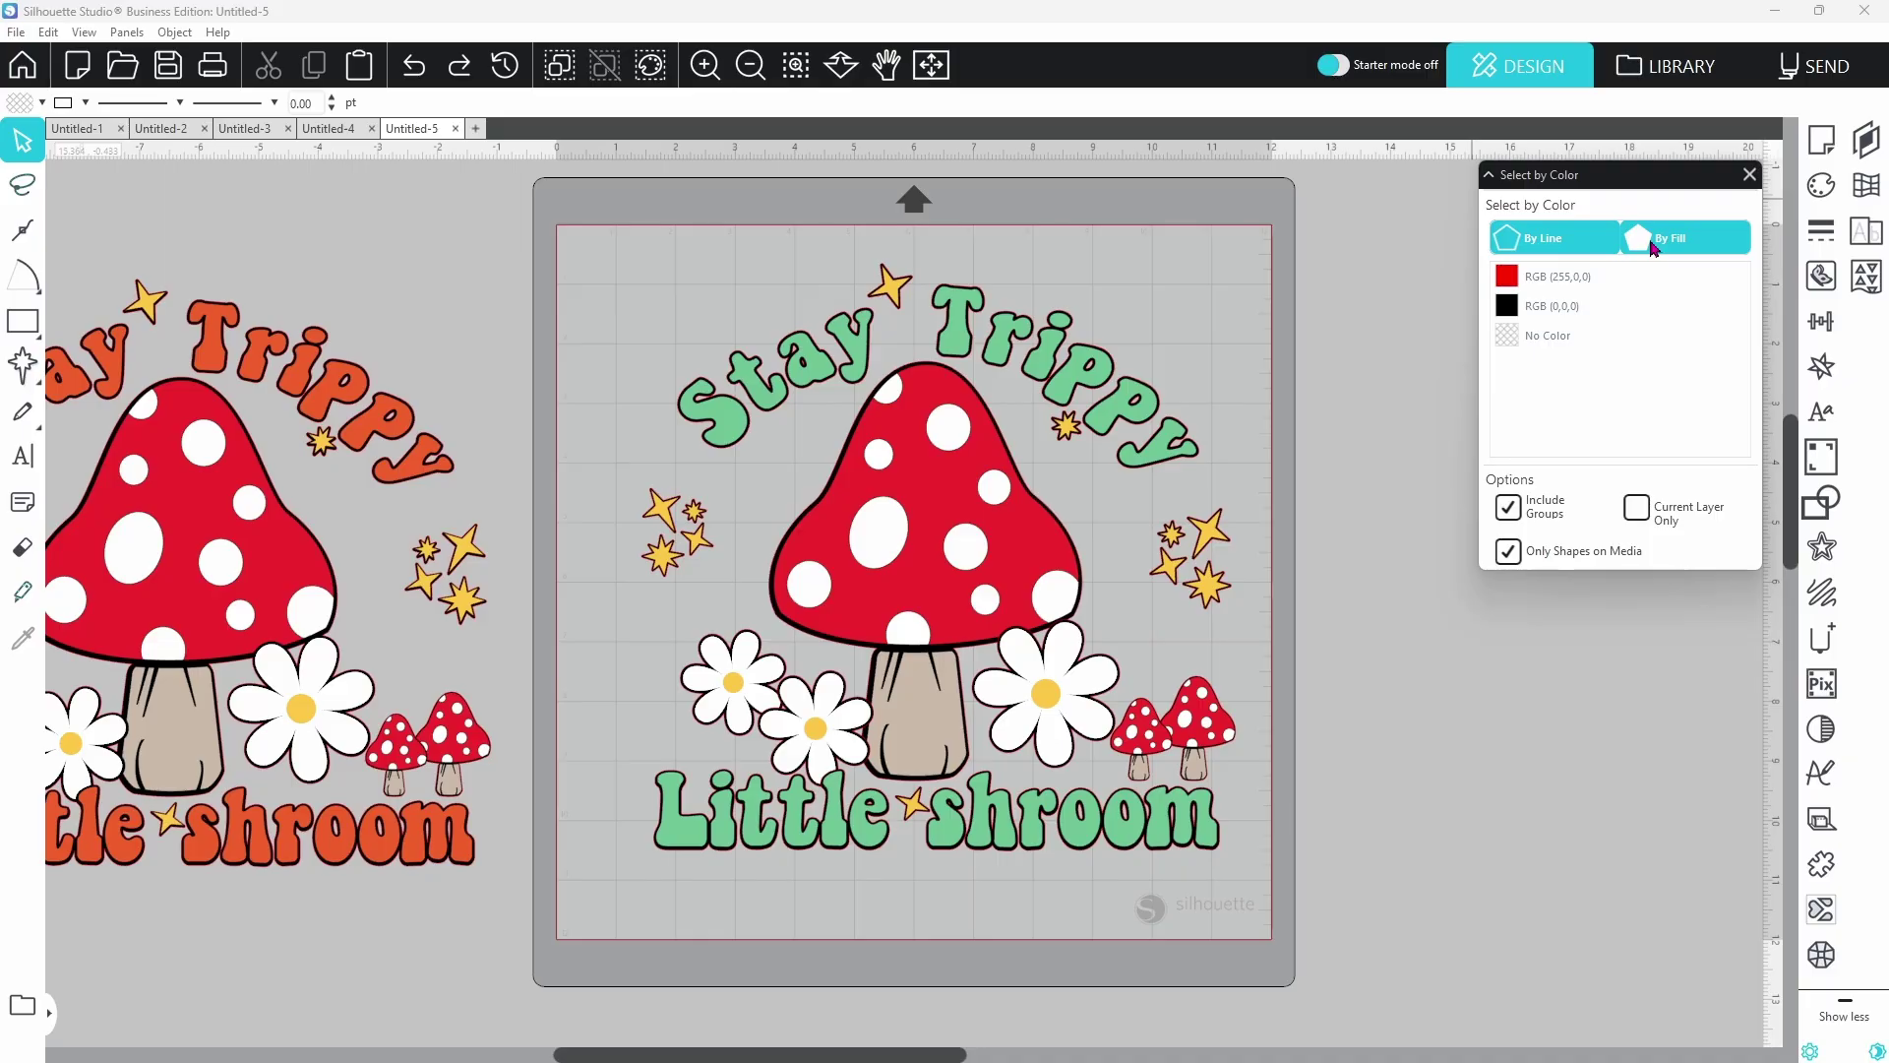
Select all yellow shapes by fill color, group them, and move the group off the mat
{"action": "left_click", "coordinate": [1653, 247]}
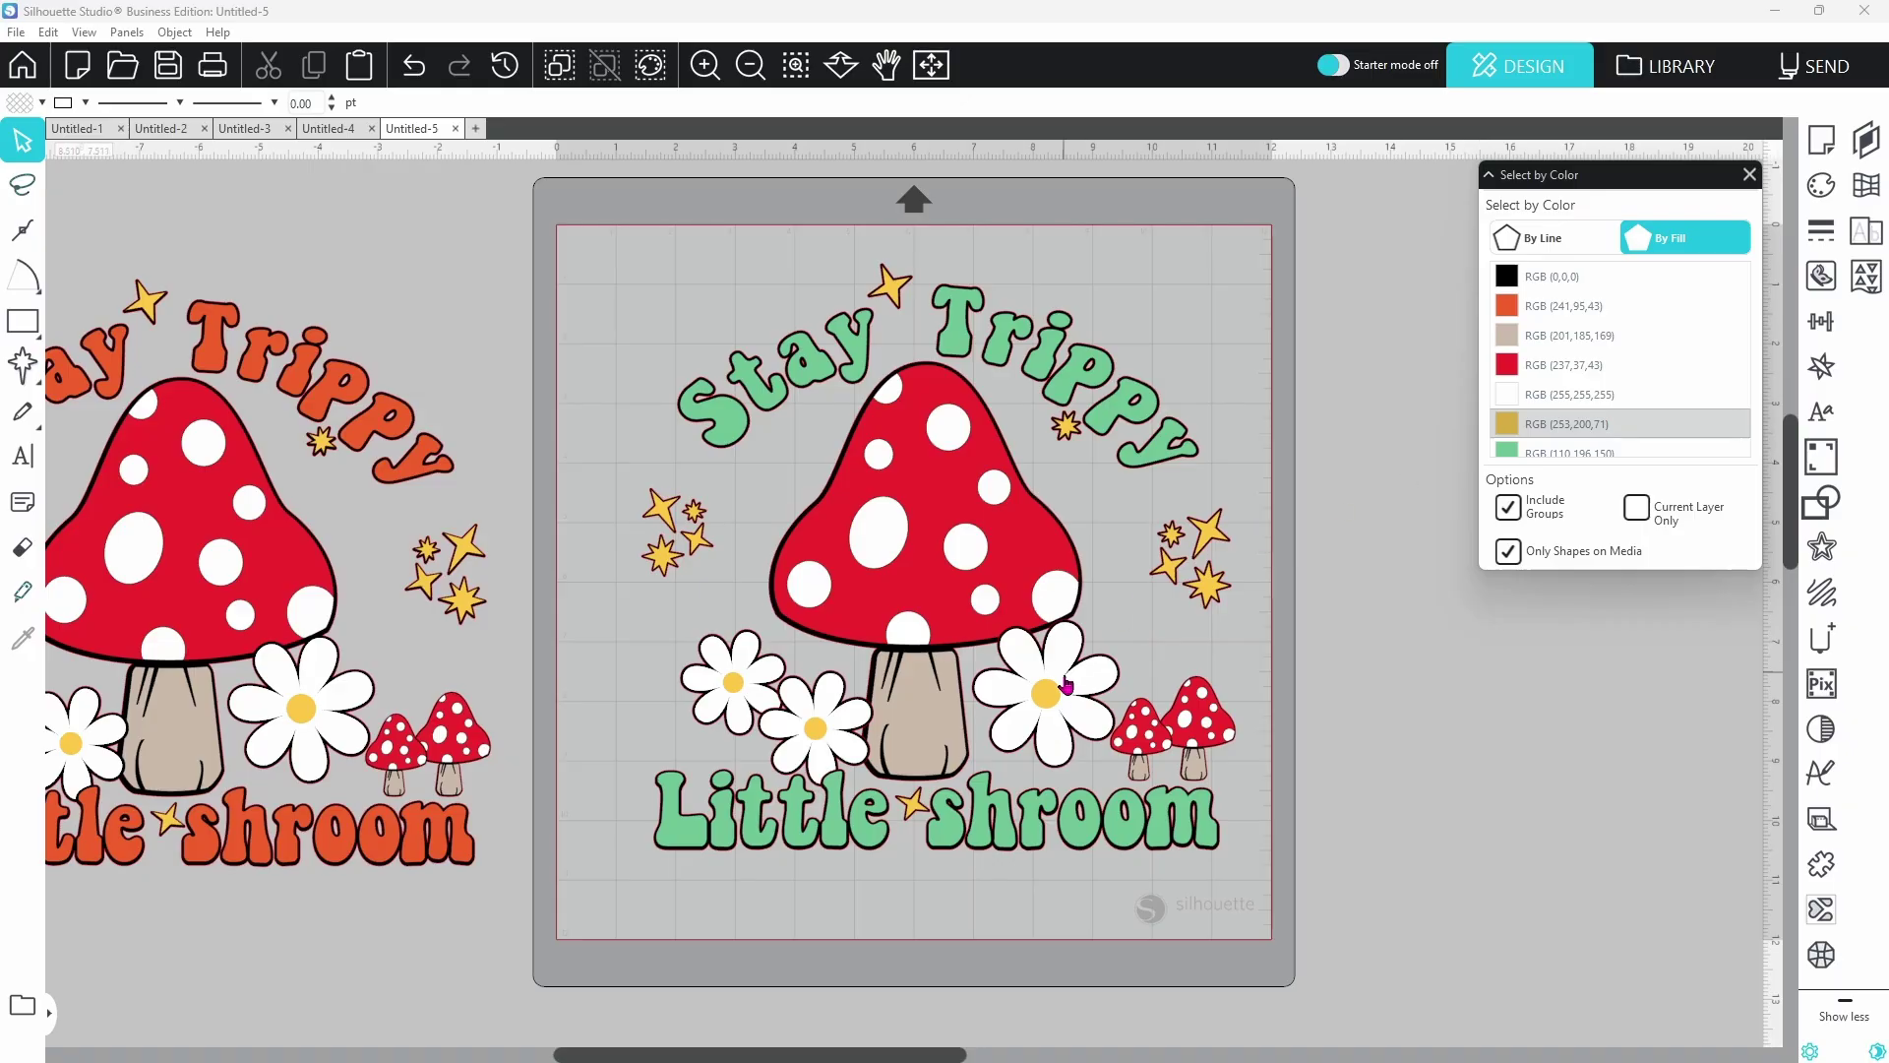
{"action": "left_click", "coordinate": [1509, 429]}
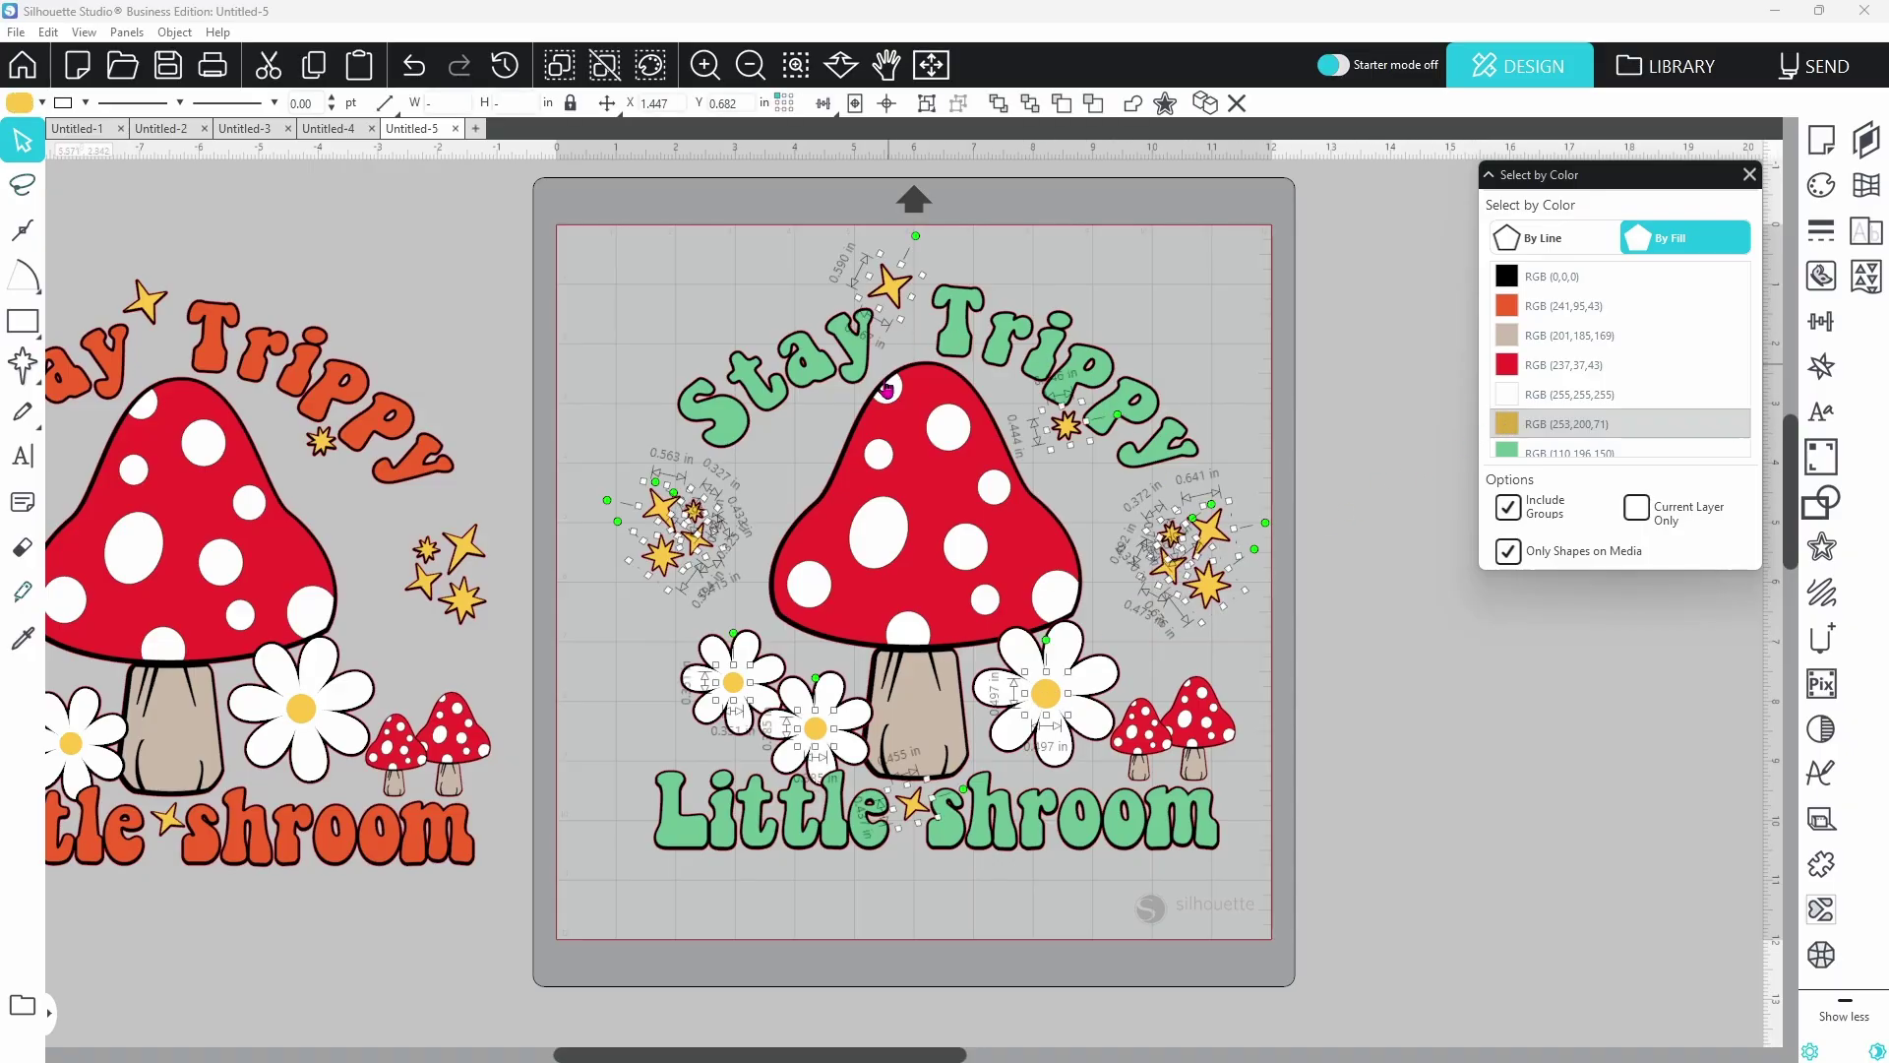
{"action": "right_click", "coordinate": [1053, 704]}
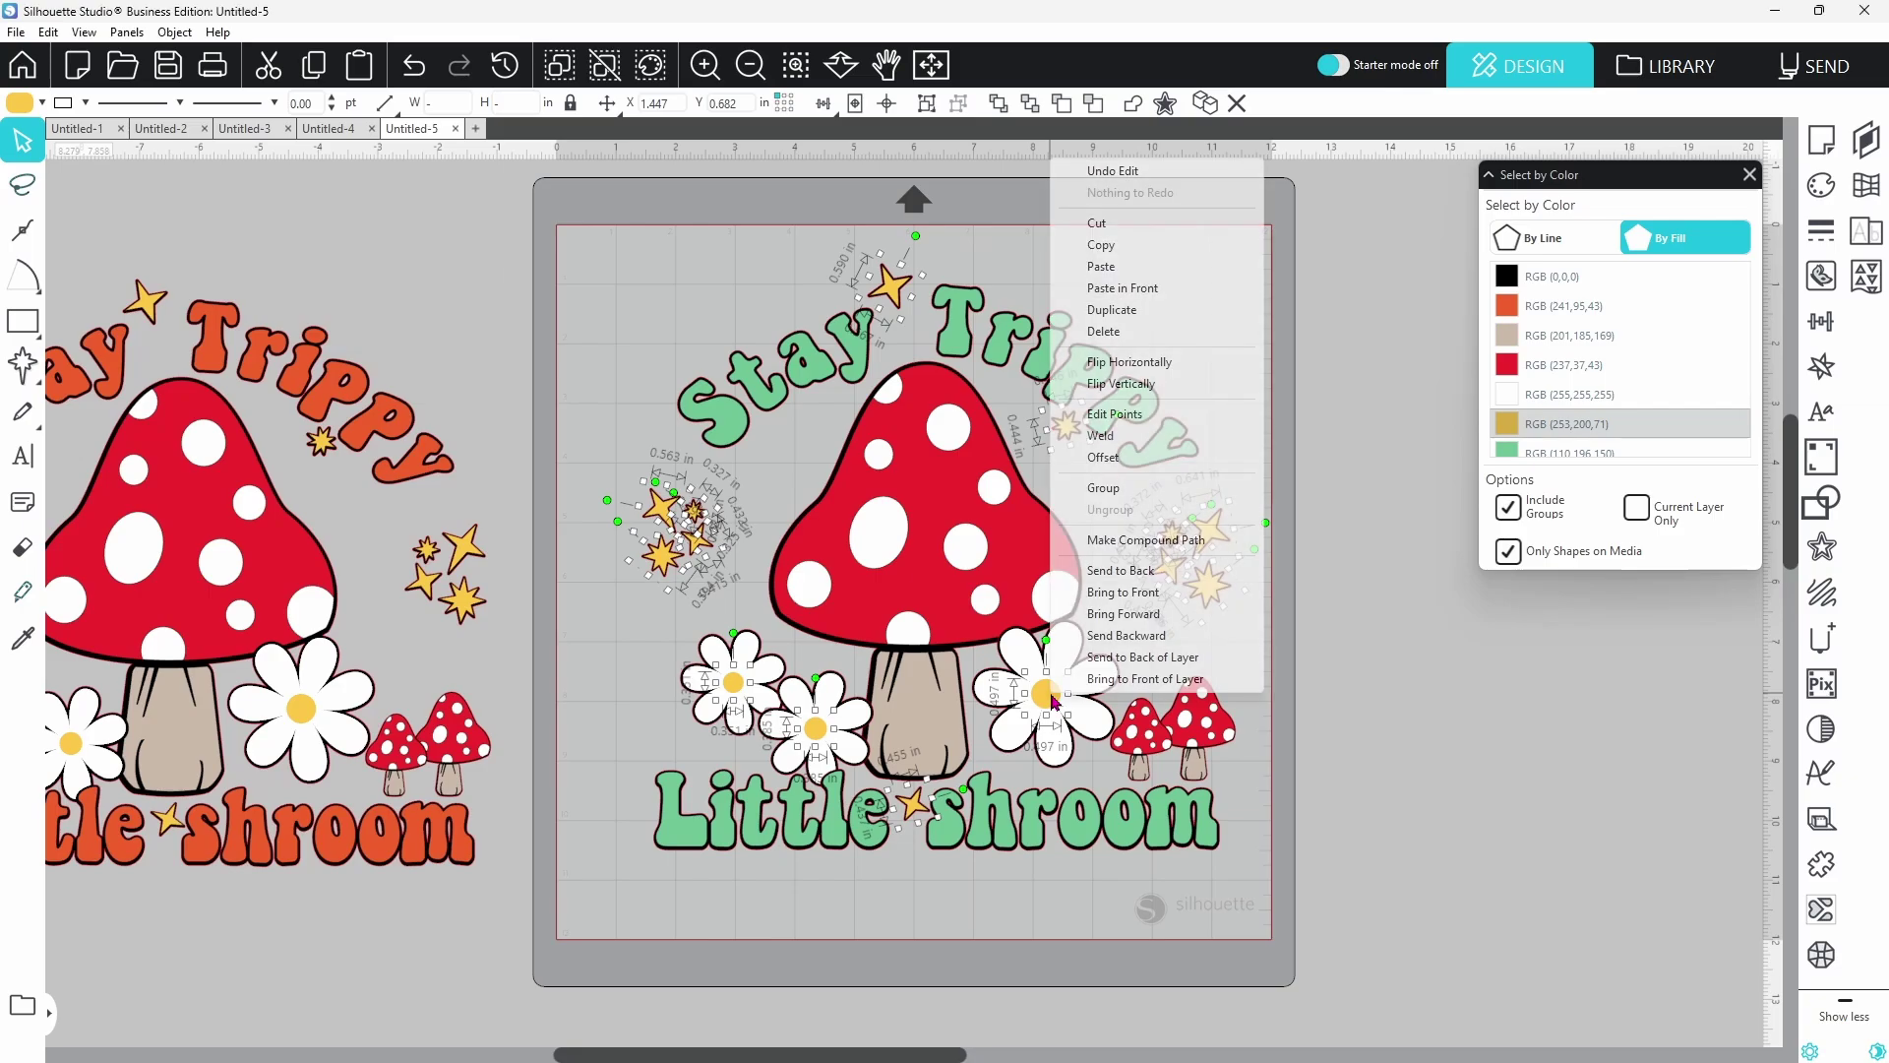
{"action": "left_click", "coordinate": [1104, 489]}
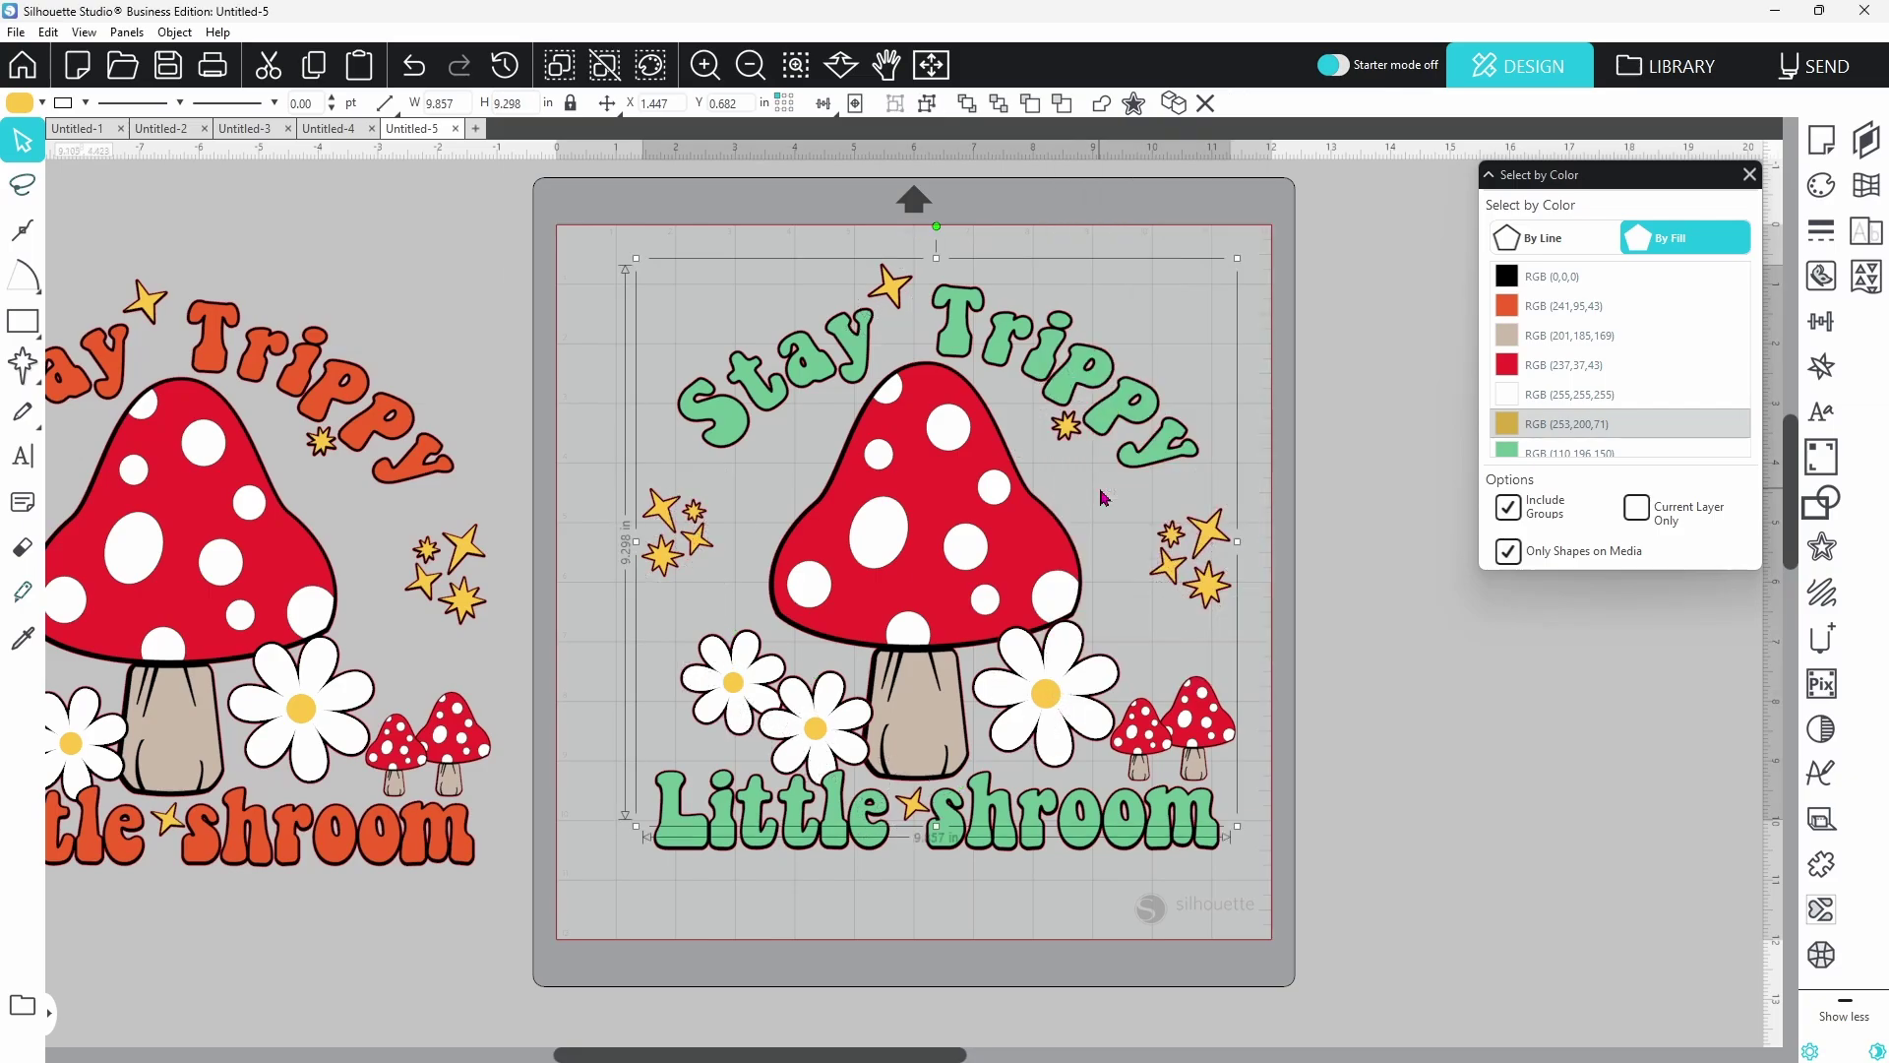
{"action": "left_click_drag", "start_coordinate": [1060, 706], "coordinate": [1746, 672]}
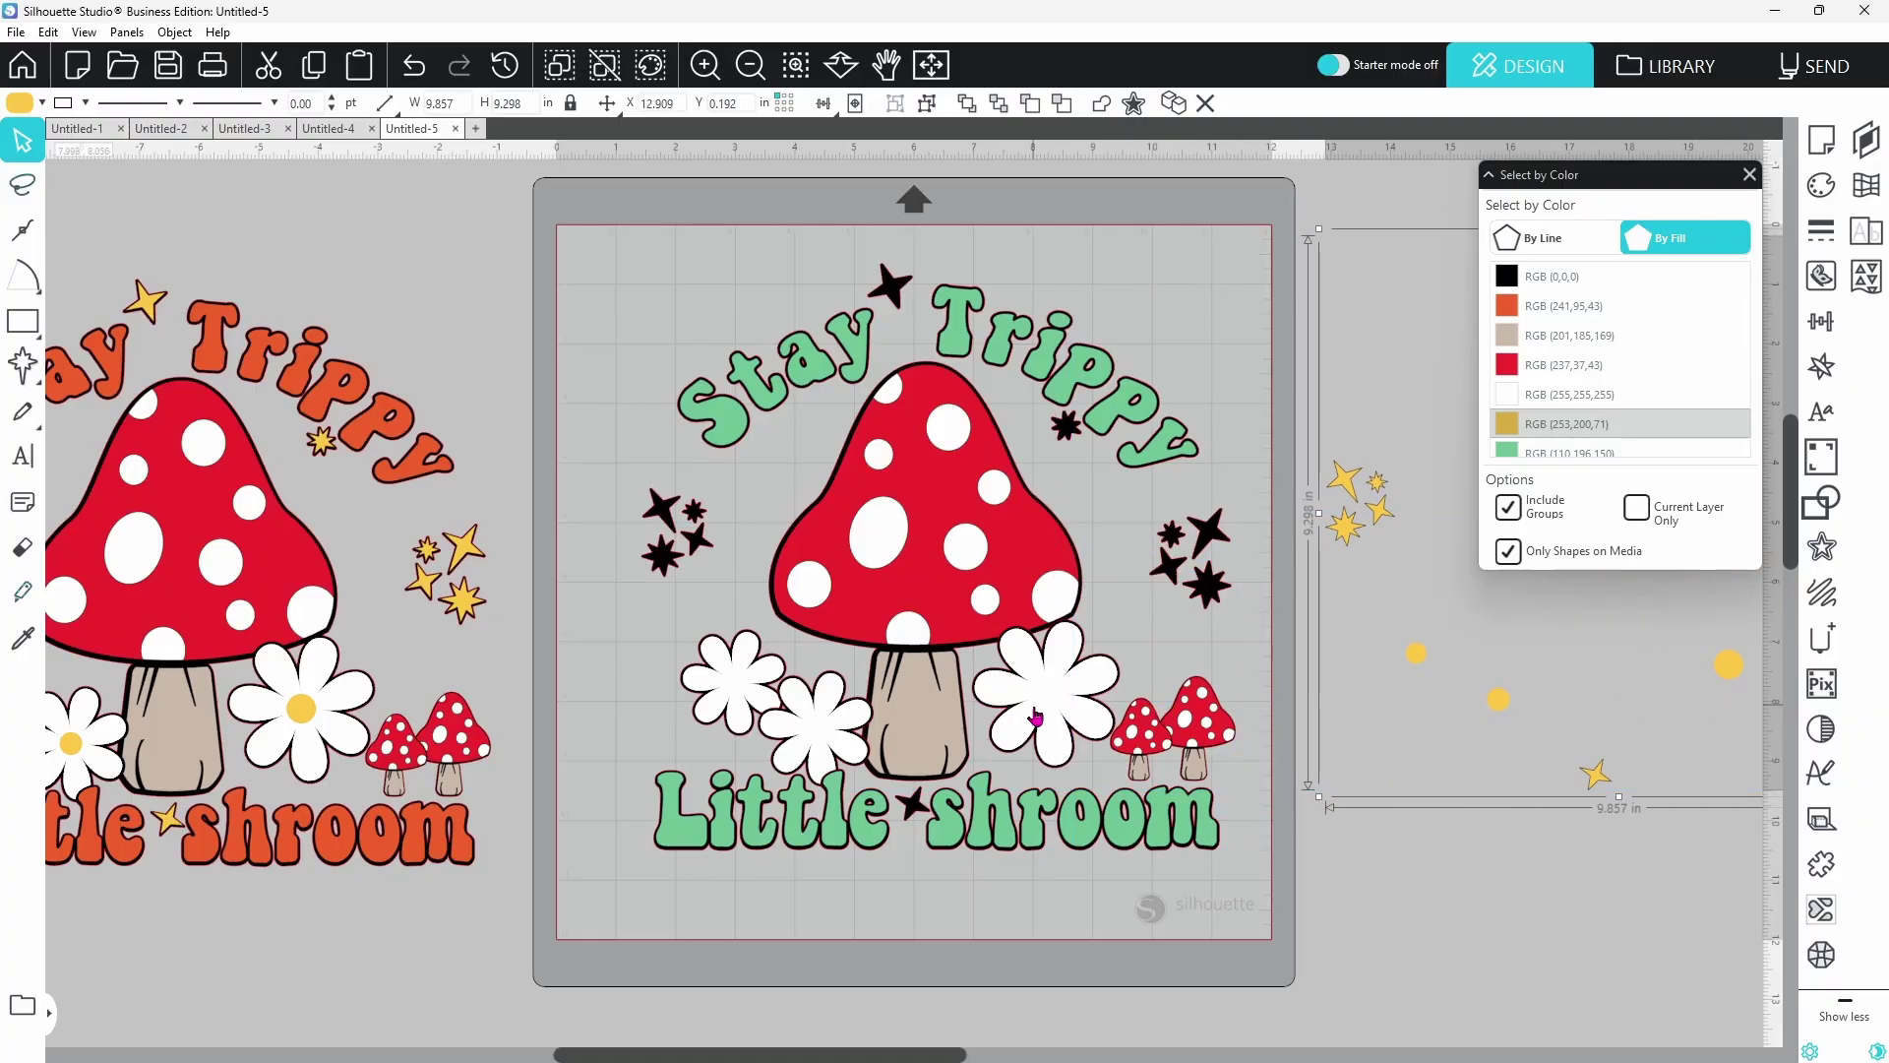
Select all white petals and spots by fill color, group them, and move the group off the mat
{"action": "left_click", "coordinate": [1515, 399]}
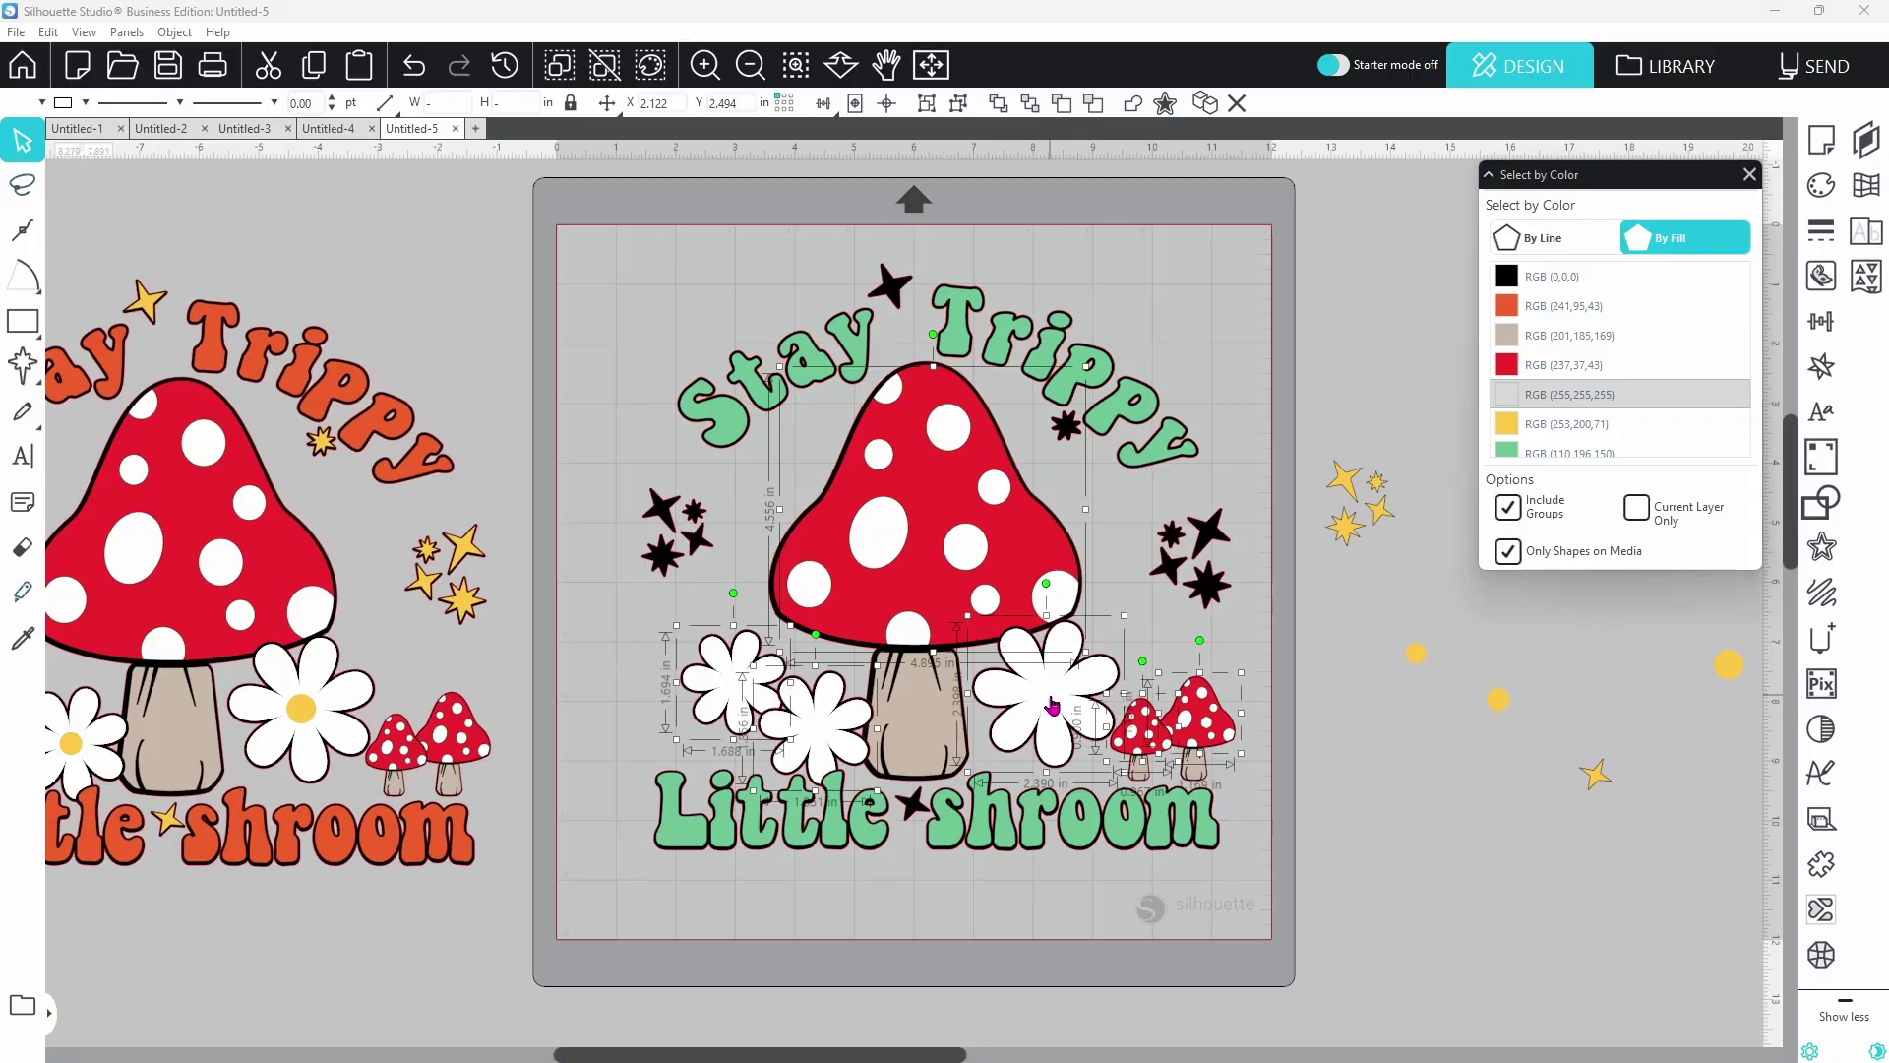
{"action": "right_click", "coordinate": [1242, 673]}
{"action": "left_click", "coordinate": [1304, 429]}
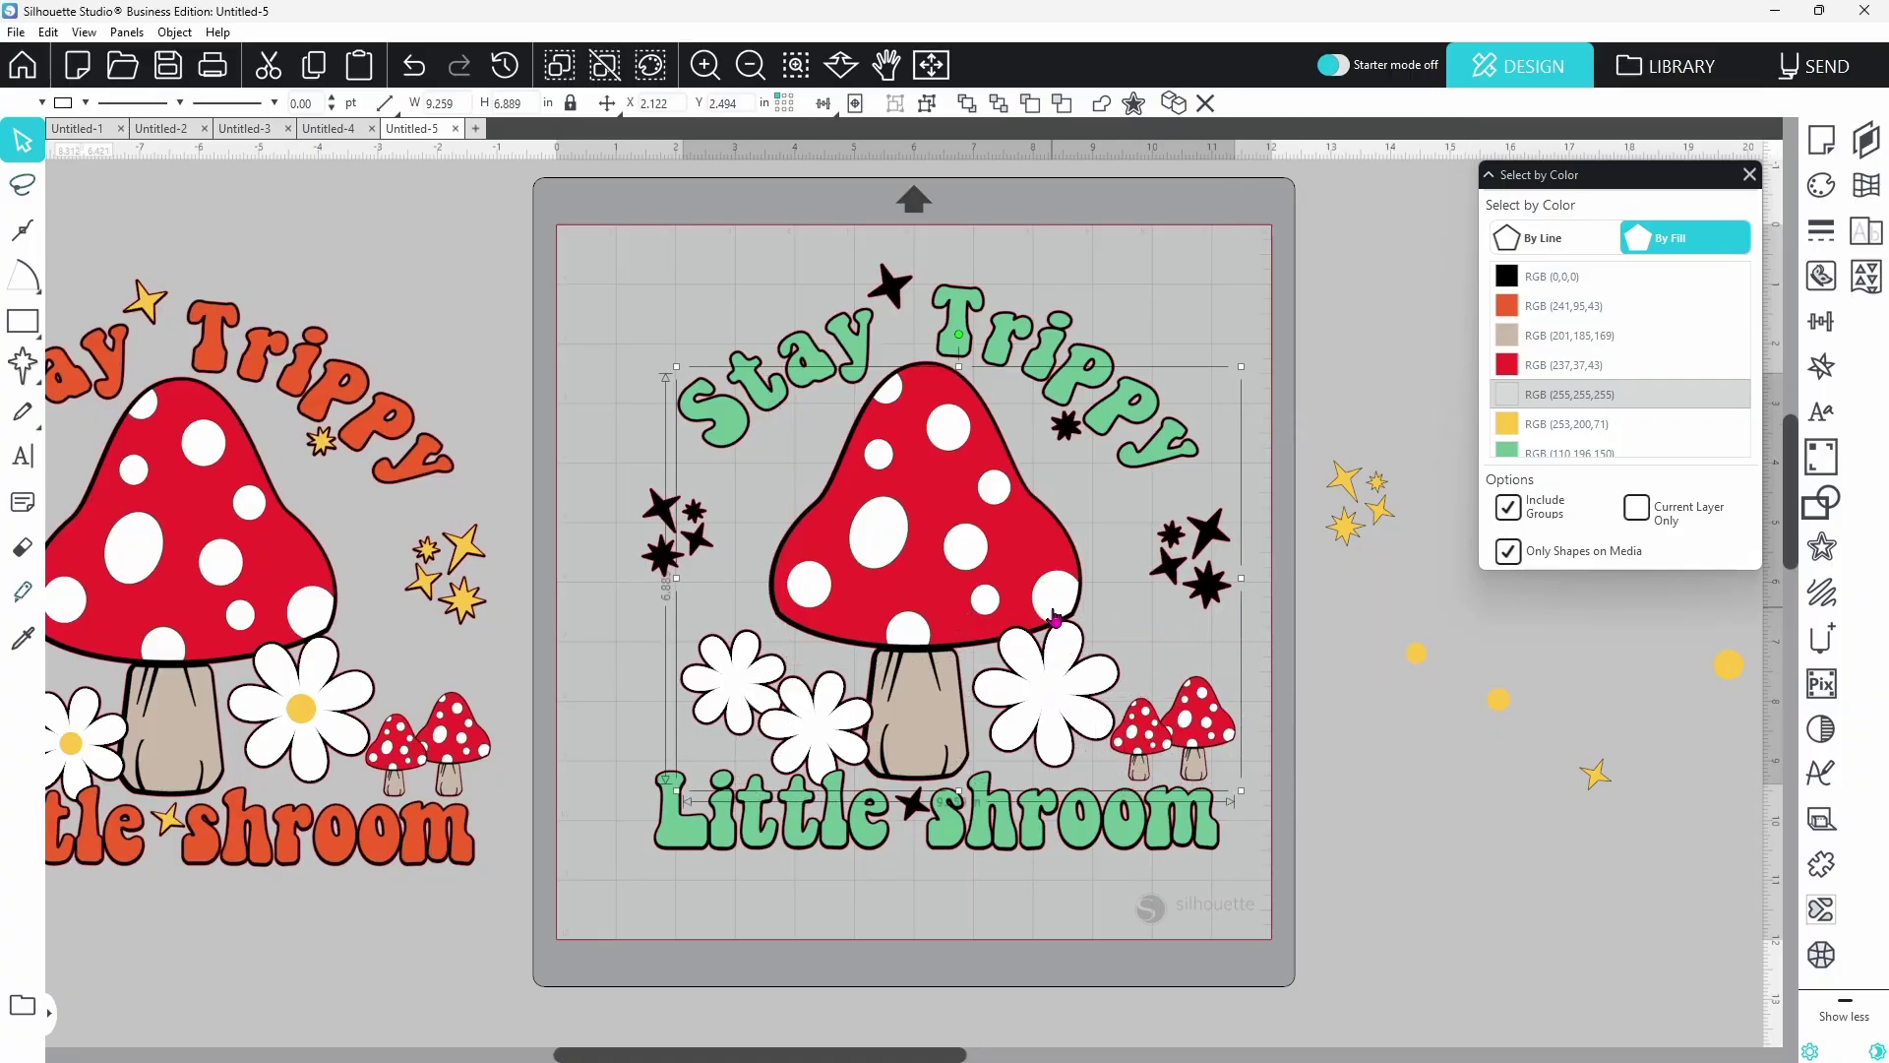
{"action": "left_click_drag", "start_coordinate": [1053, 617], "coordinate": [1696, 598]}
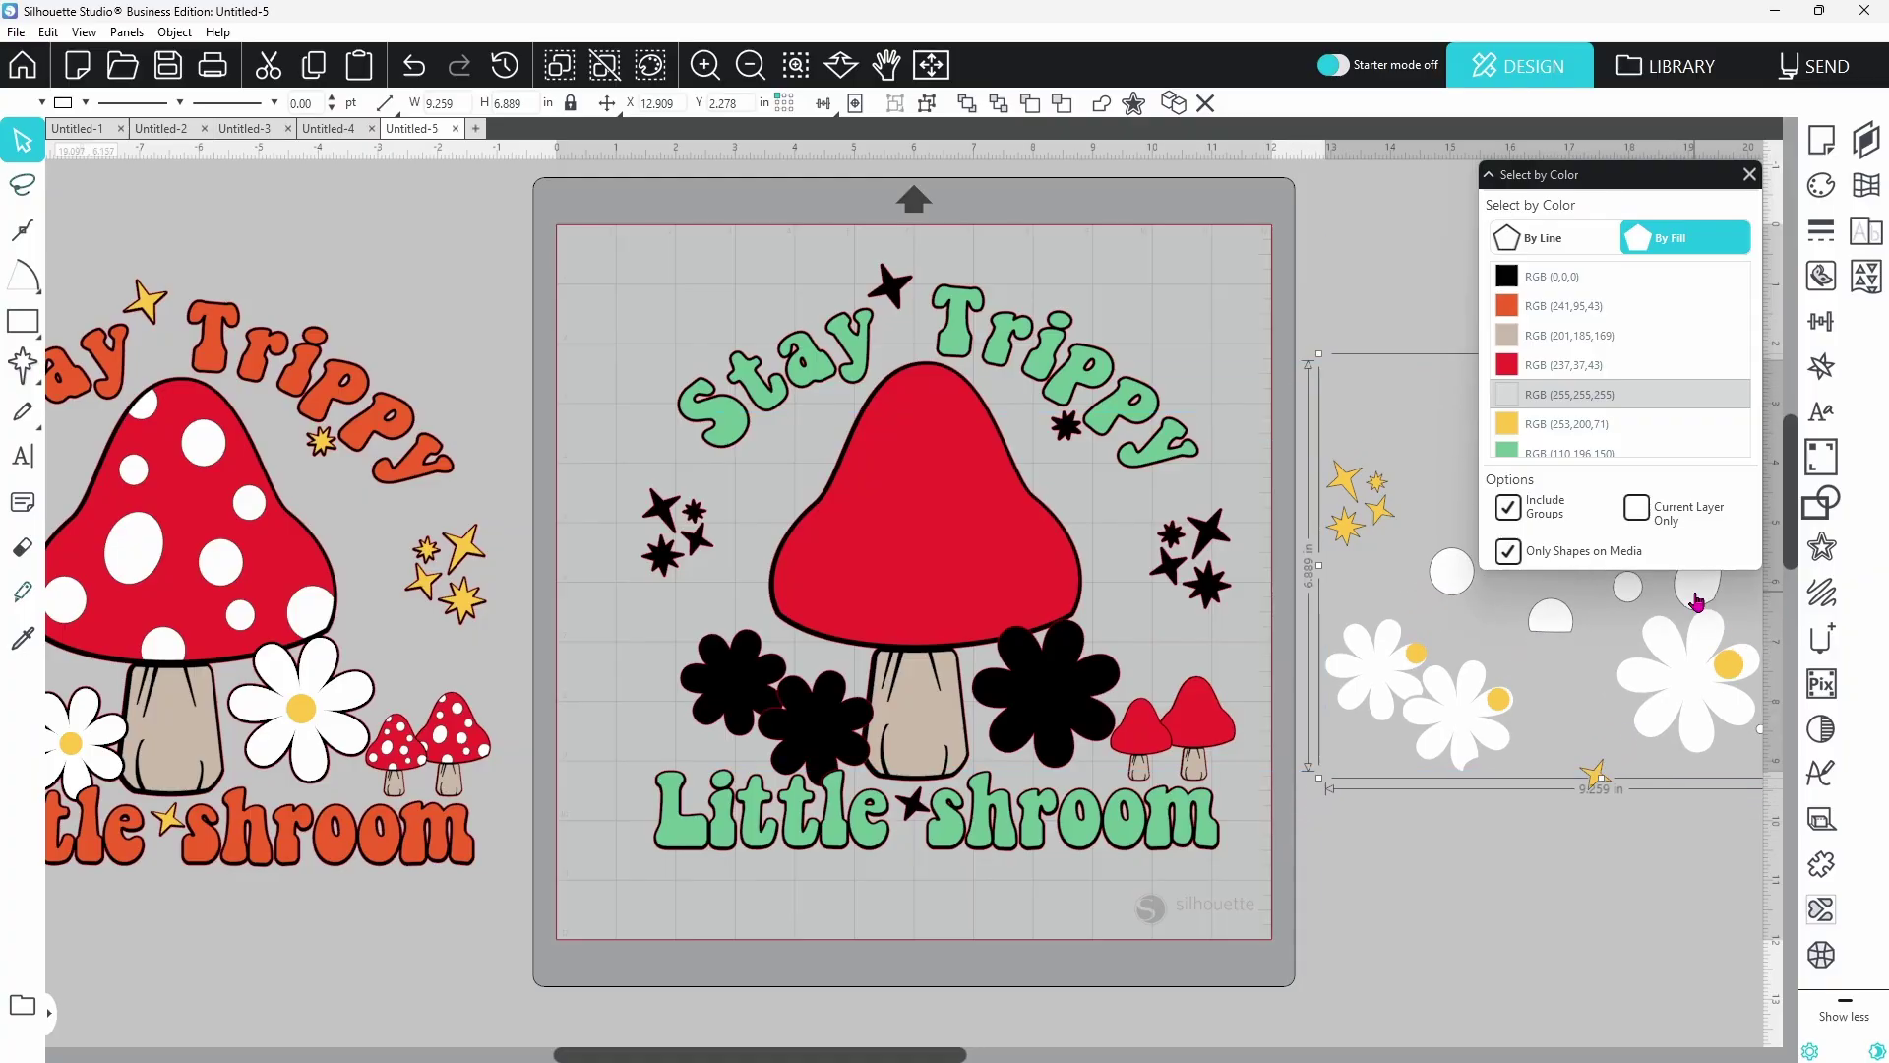
Select all red mushroom caps by fill color, group them, and move the group off the mat
{"action": "left_click", "coordinate": [1512, 372]}
{"action": "right_click", "coordinate": [1206, 723]}
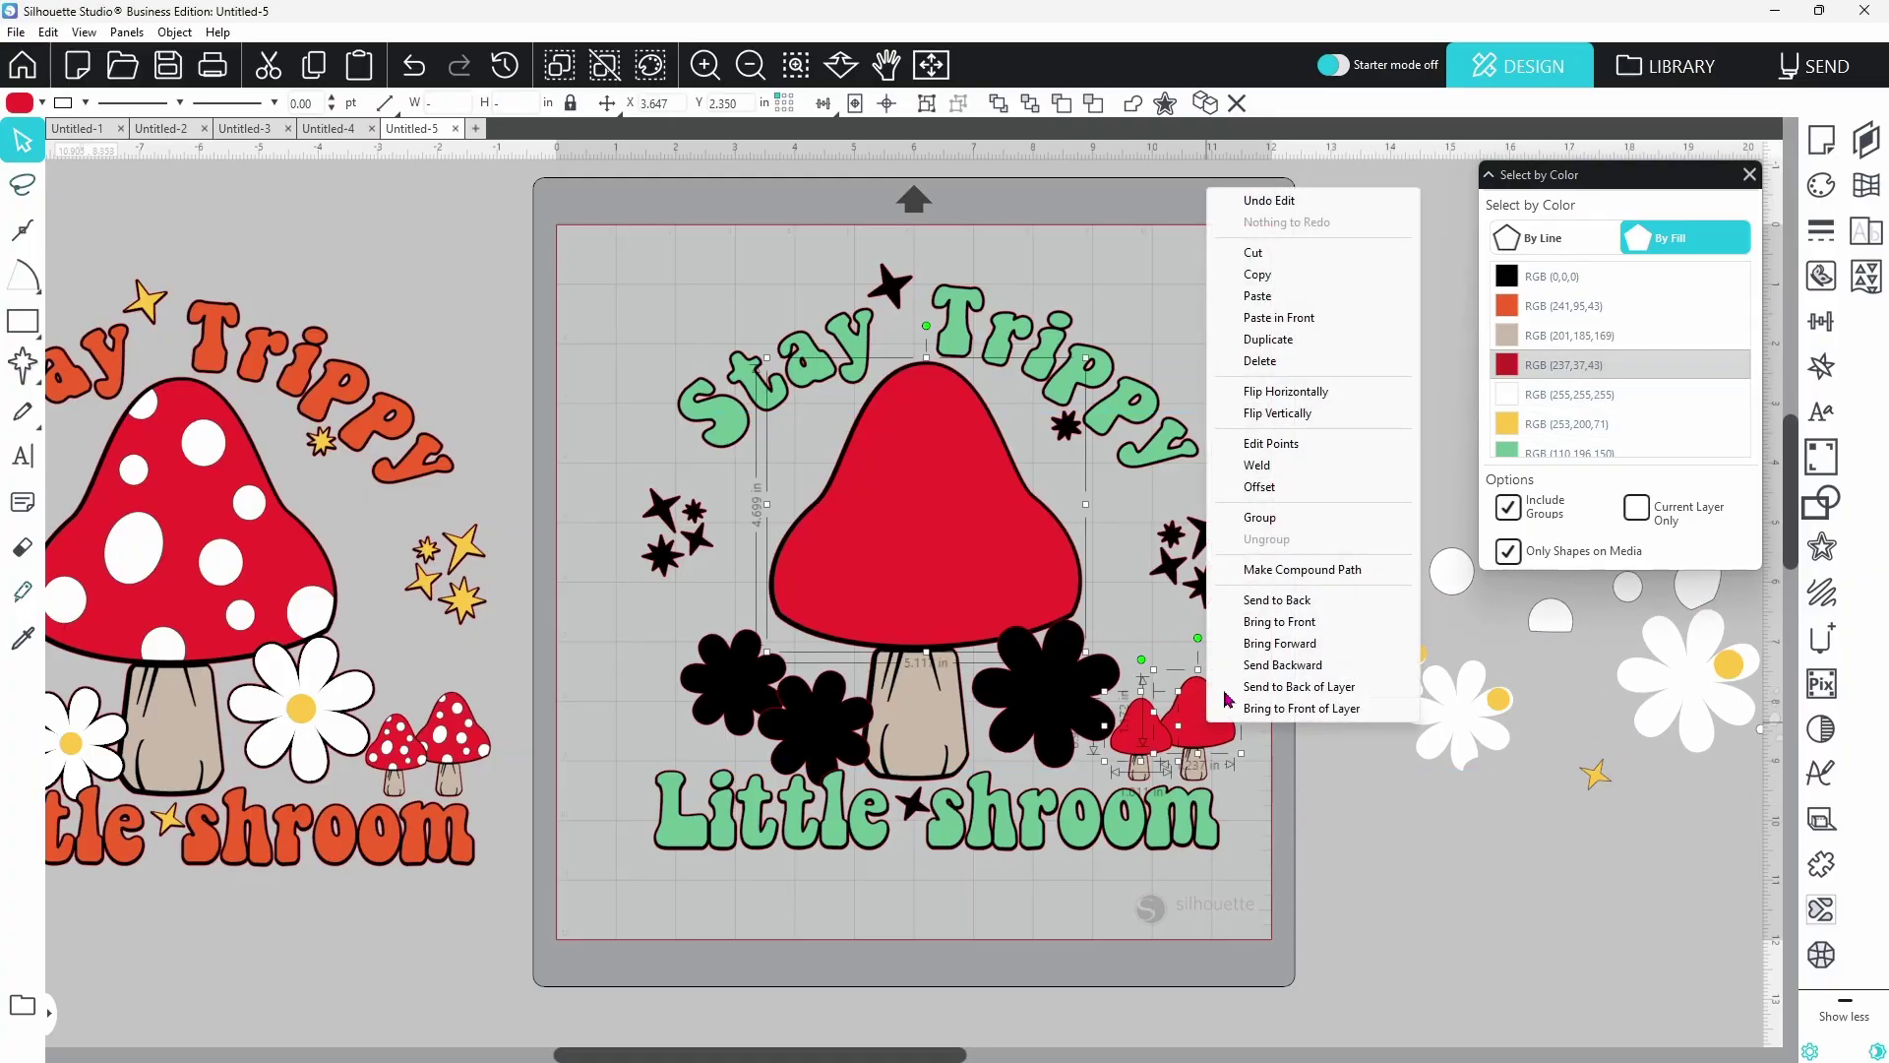
{"action": "left_click", "coordinate": [1271, 519]}
{"action": "left_click_drag", "start_coordinate": [956, 604], "coordinate": [1563, 689]}
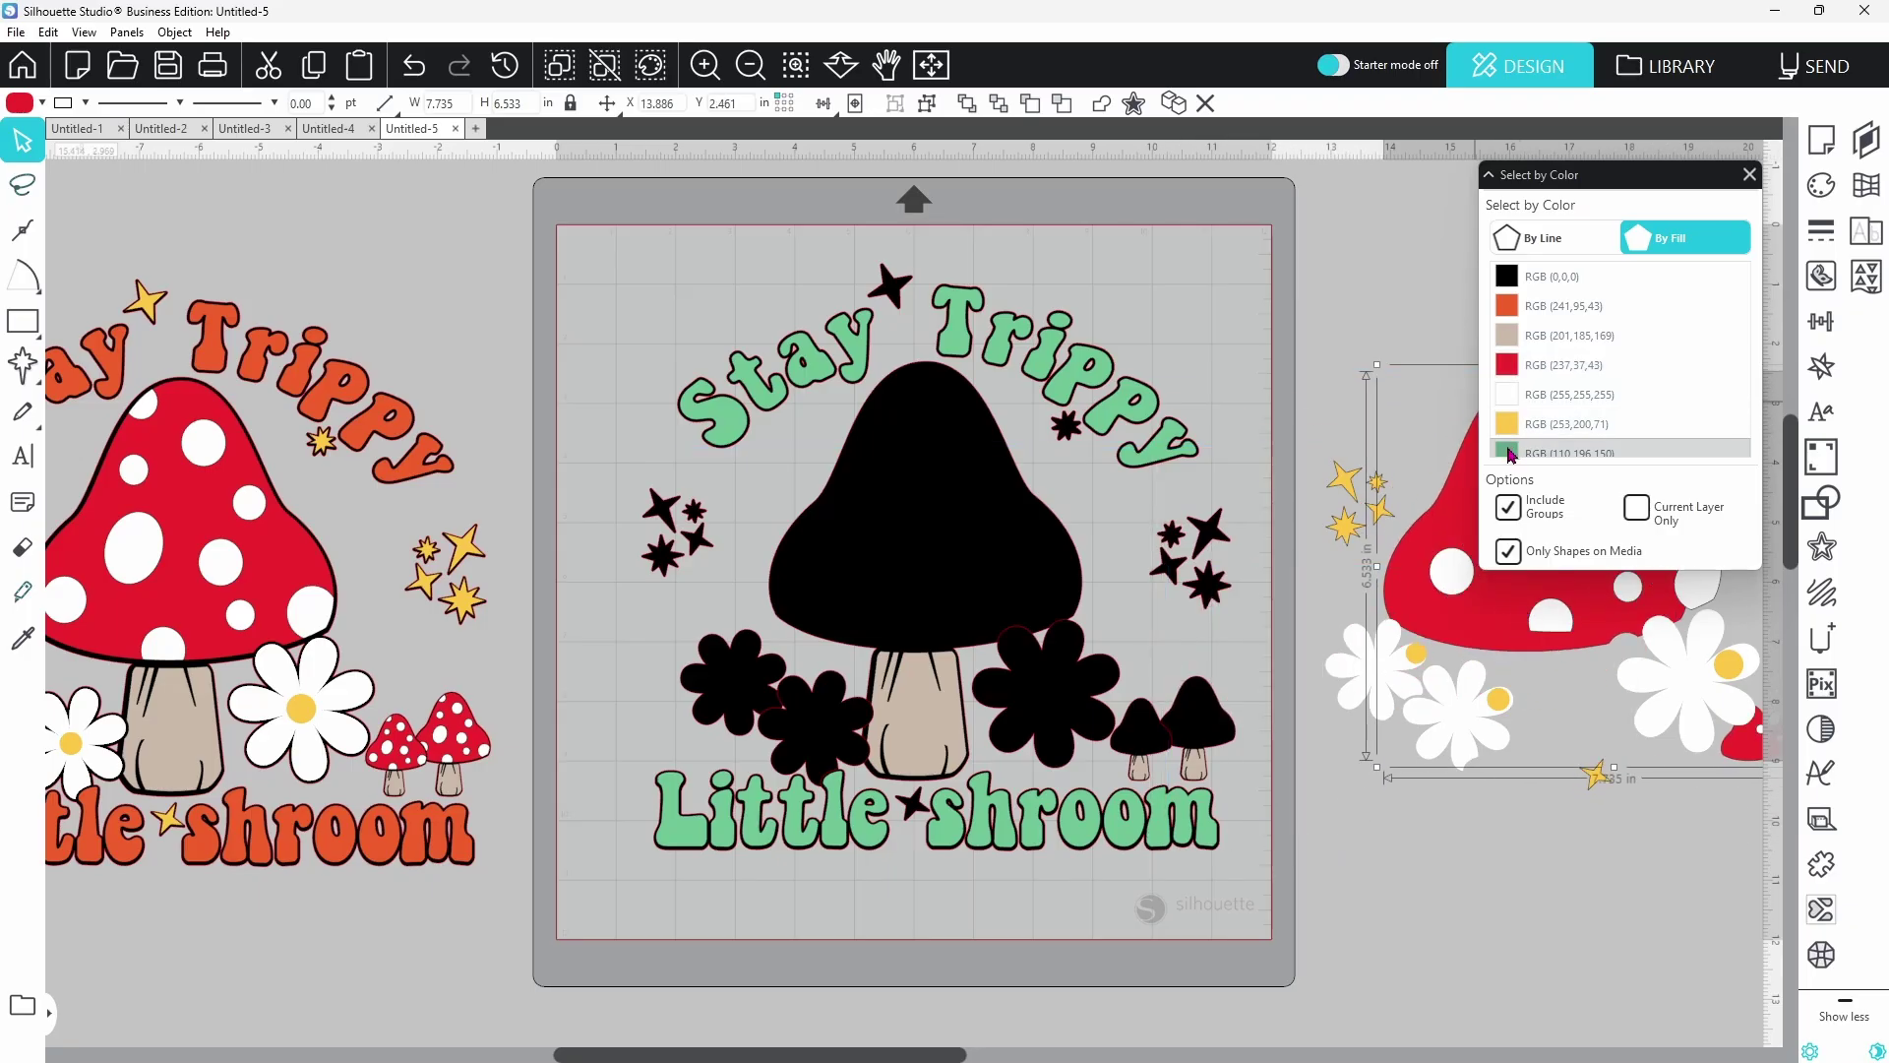
Select all green lettering by fill color, group it, and move the group off the mat
{"action": "left_click", "coordinate": [1565, 451]}
{"action": "right_click", "coordinate": [1156, 466]}
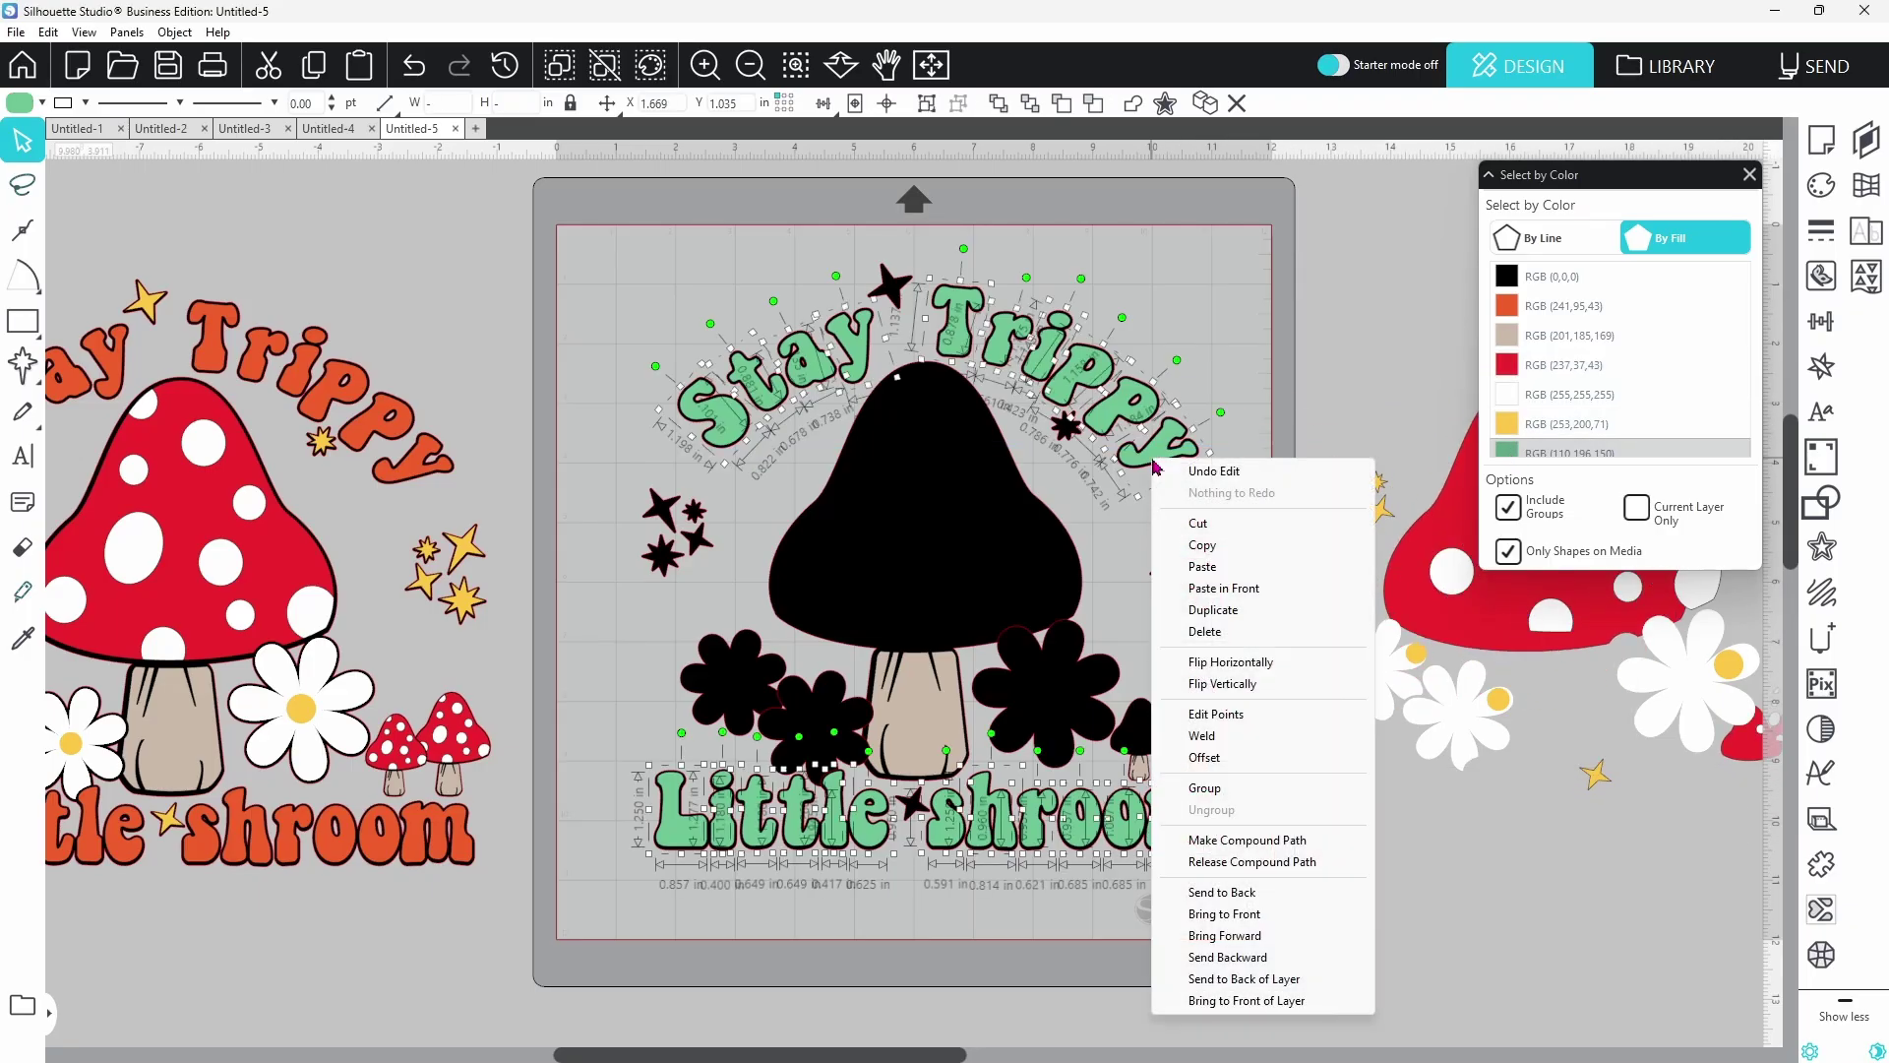
{"action": "left_click", "coordinate": [1205, 788]}
{"action": "left_click_drag", "start_coordinate": [886, 816], "coordinate": [1365, 778]}
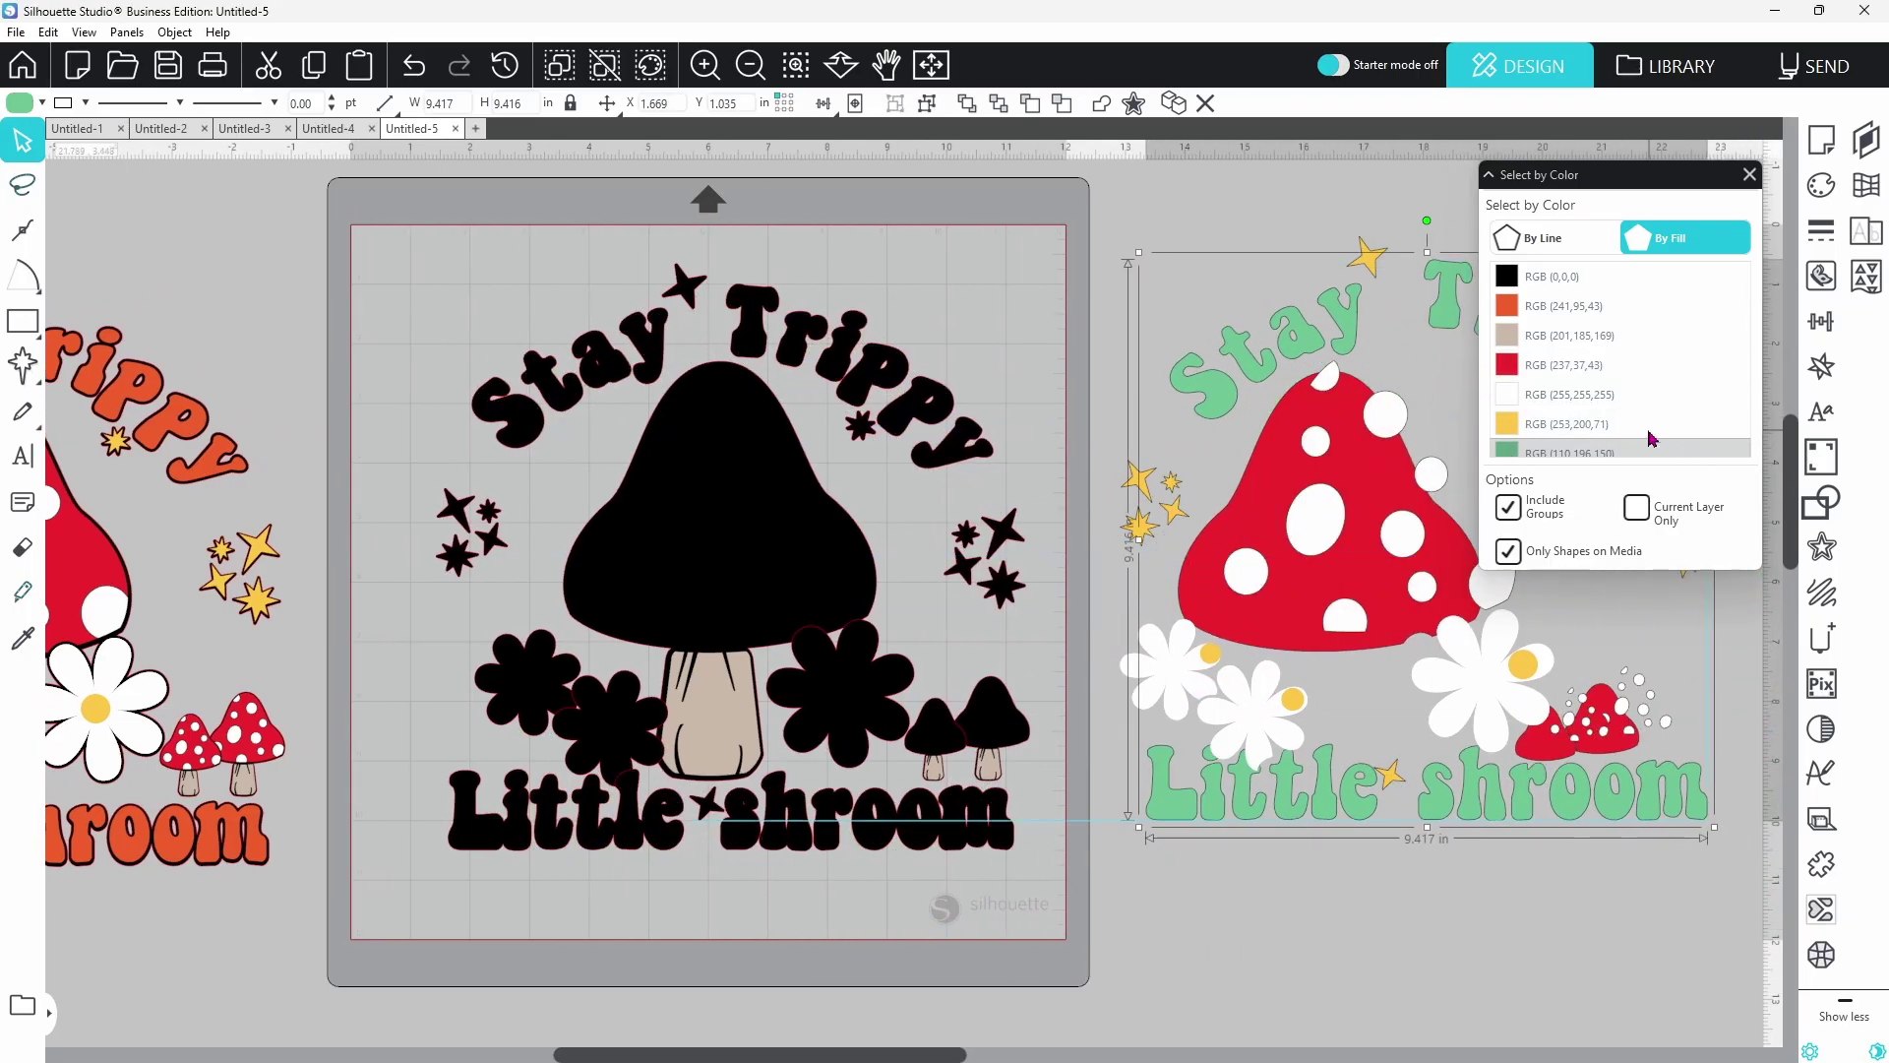
Select all tan stems by fill color, group them, and move the group off the mat
{"action": "left_click_drag", "start_coordinate": [1045, 1056], "coordinate": [987, 1057]}
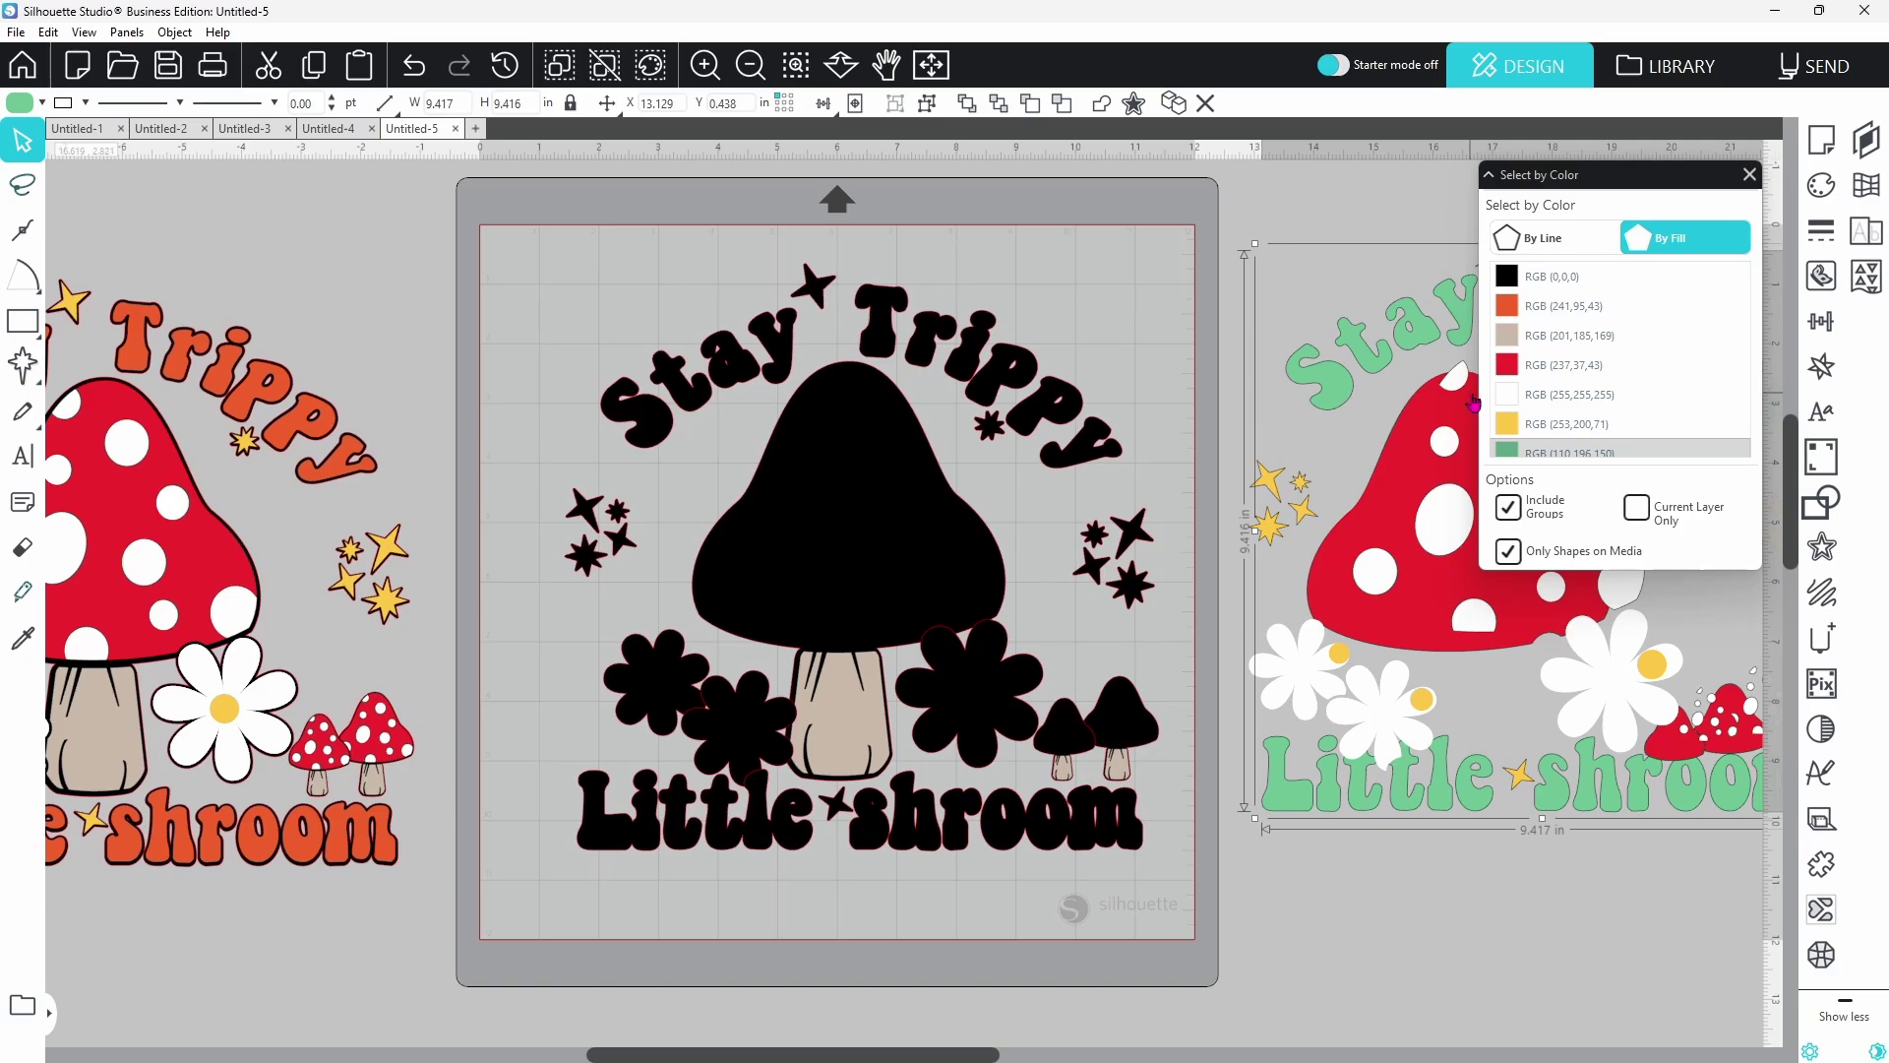
{"action": "left_click", "coordinate": [1516, 336]}
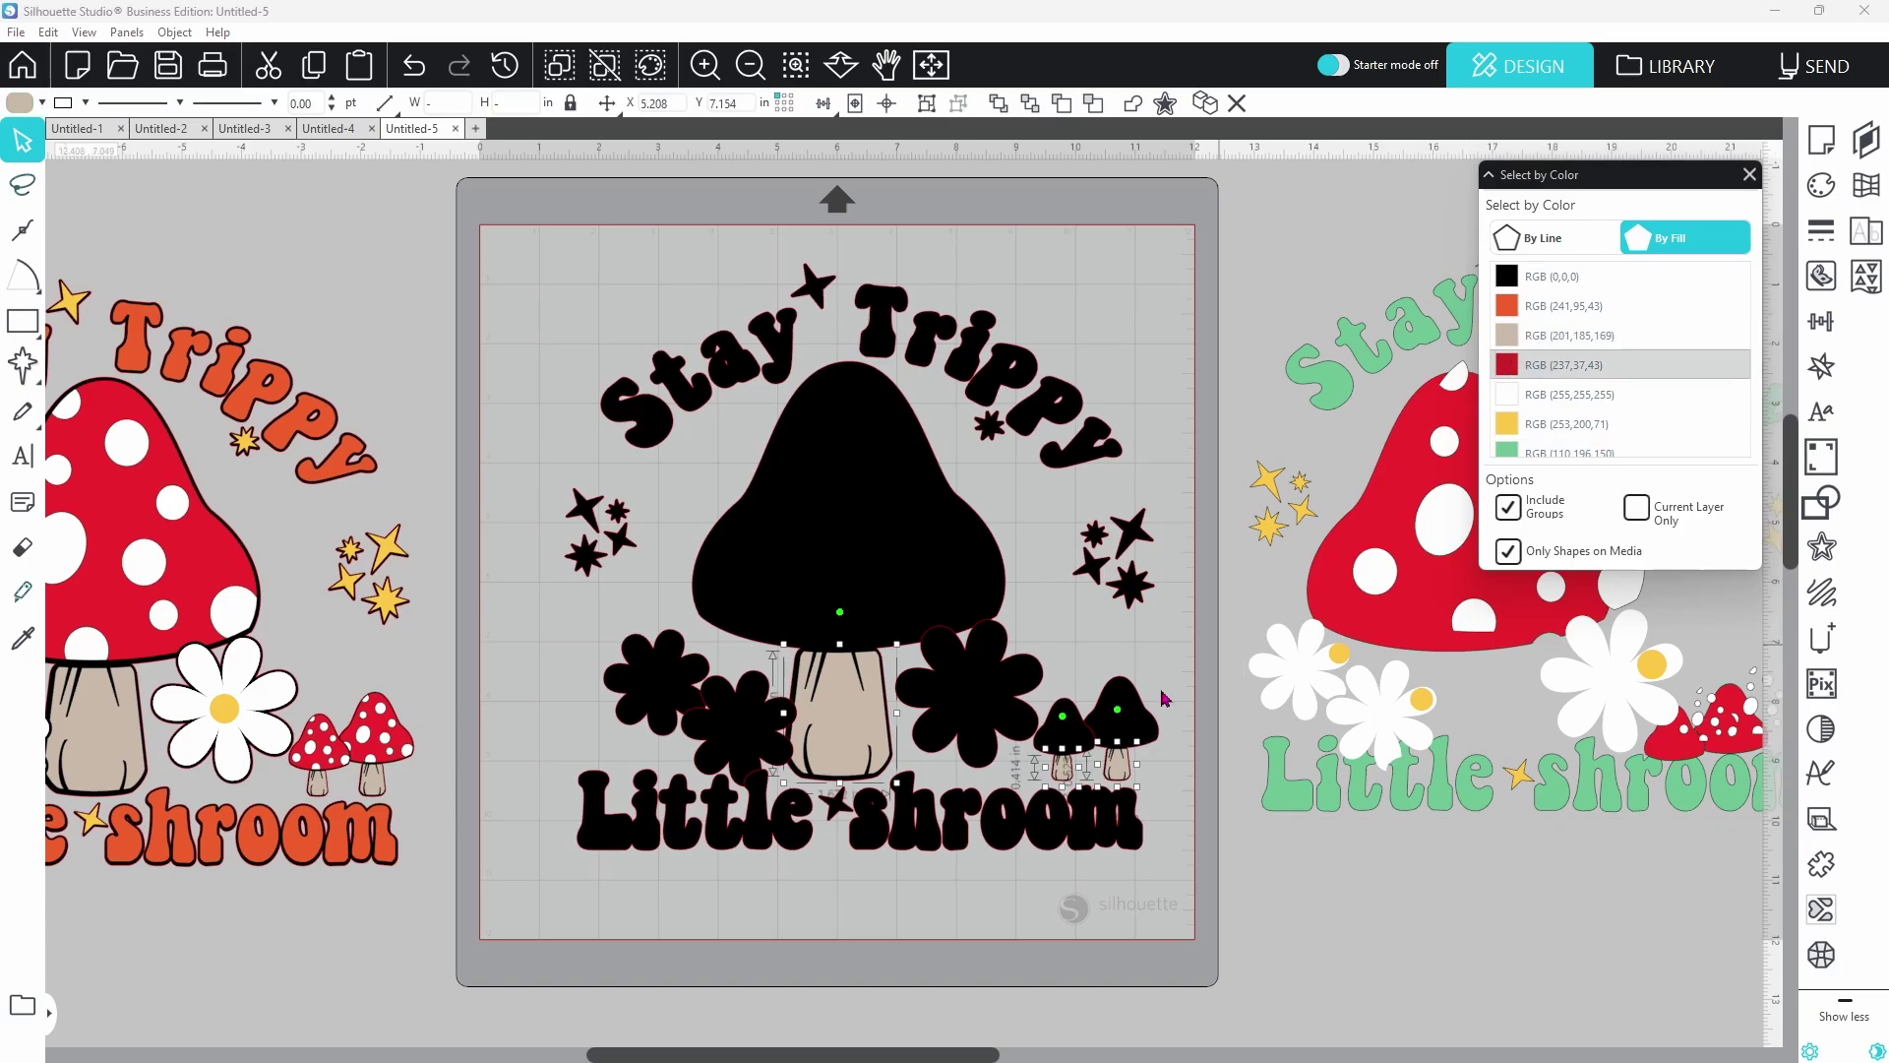
{"action": "right_click", "coordinate": [852, 756]}
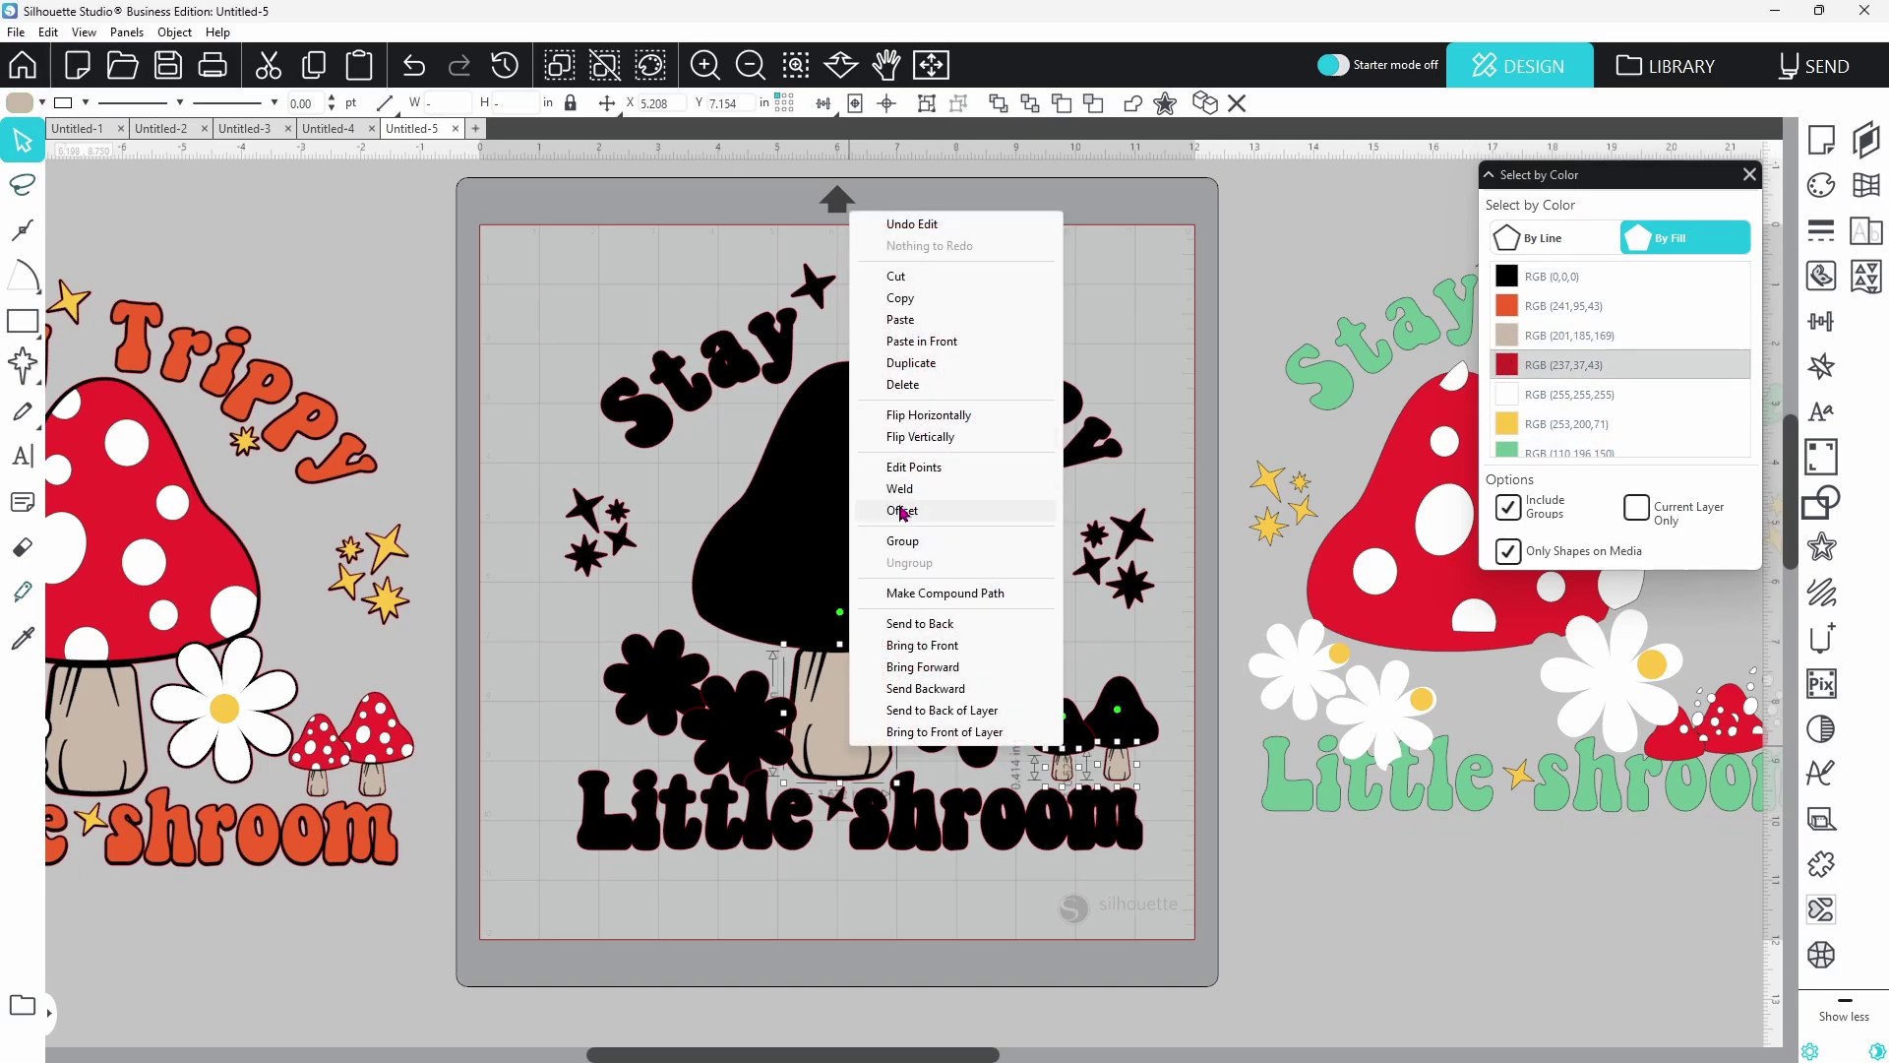
{"action": "left_click", "coordinate": [909, 547]}
{"action": "left_click_drag", "start_coordinate": [839, 724], "coordinate": [1436, 719]}
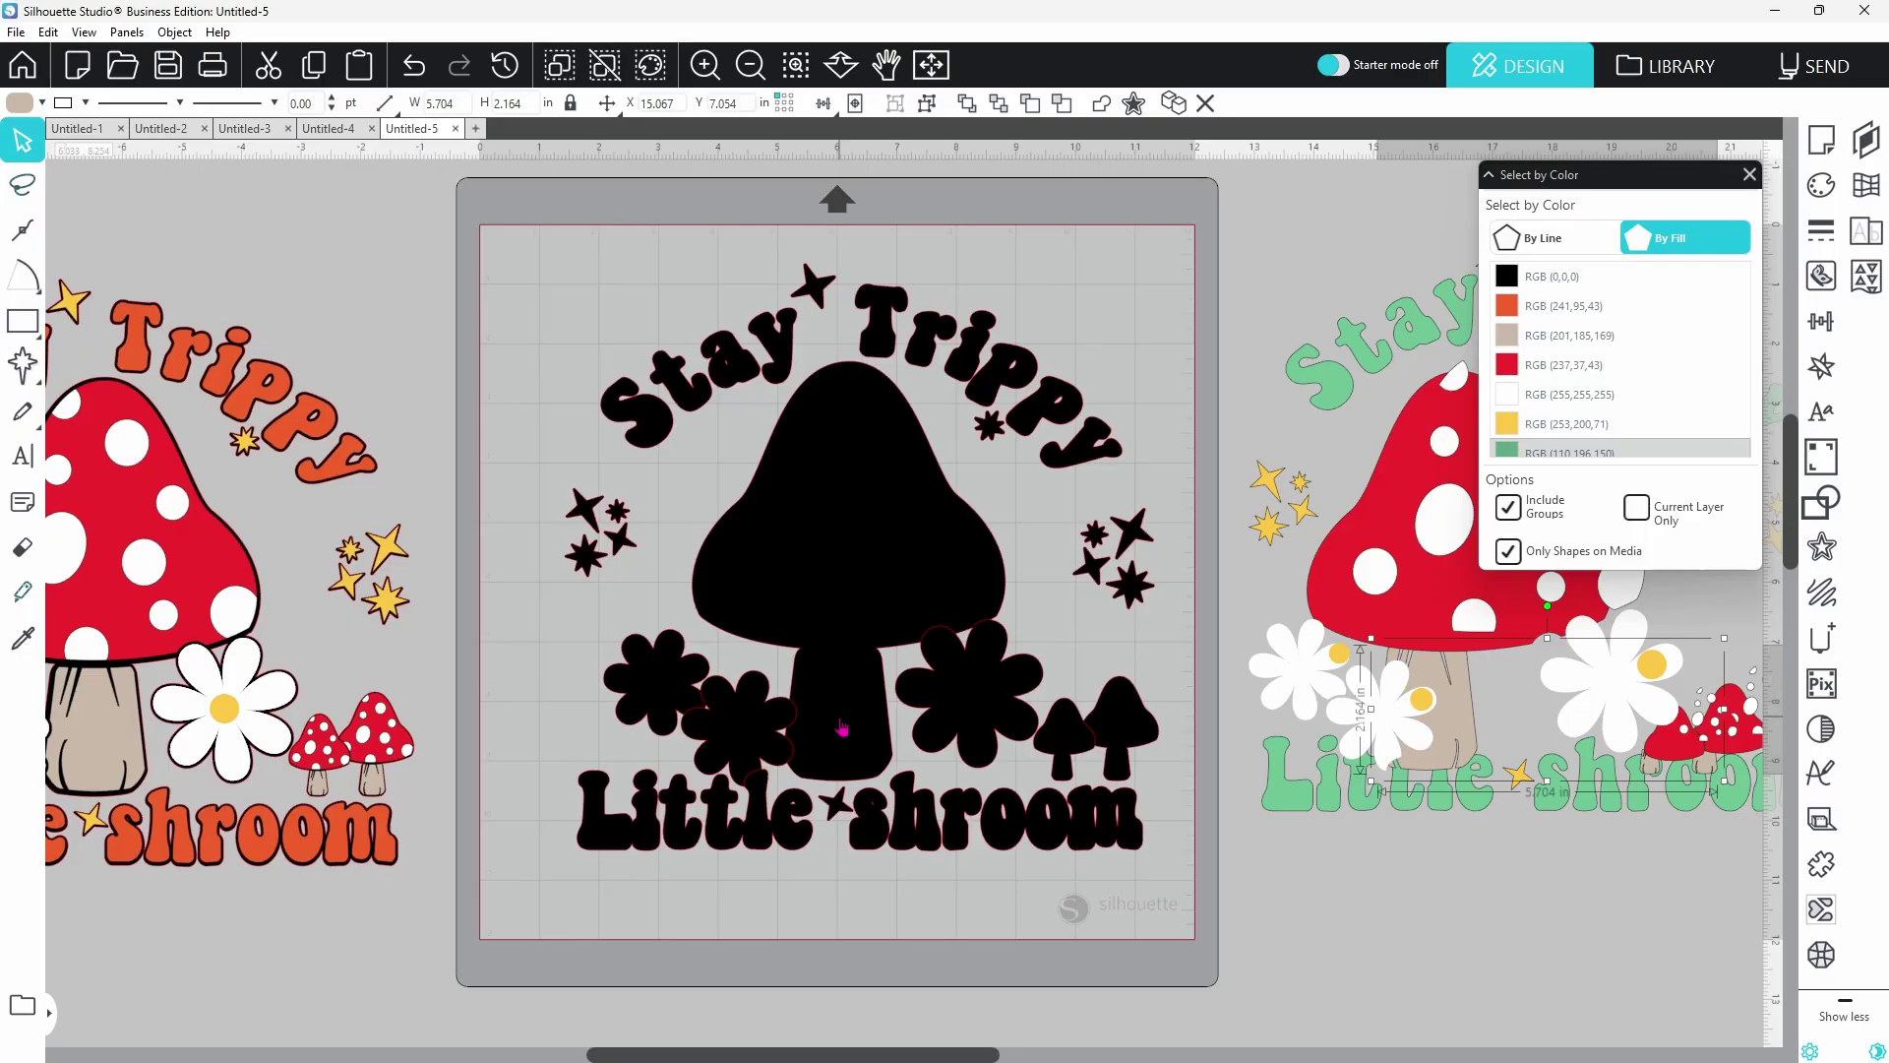
Weld all the black backing shapes left on the mat and group the result
{"action": "left_click_drag", "start_coordinate": [509, 239], "coordinate": [1184, 886]}
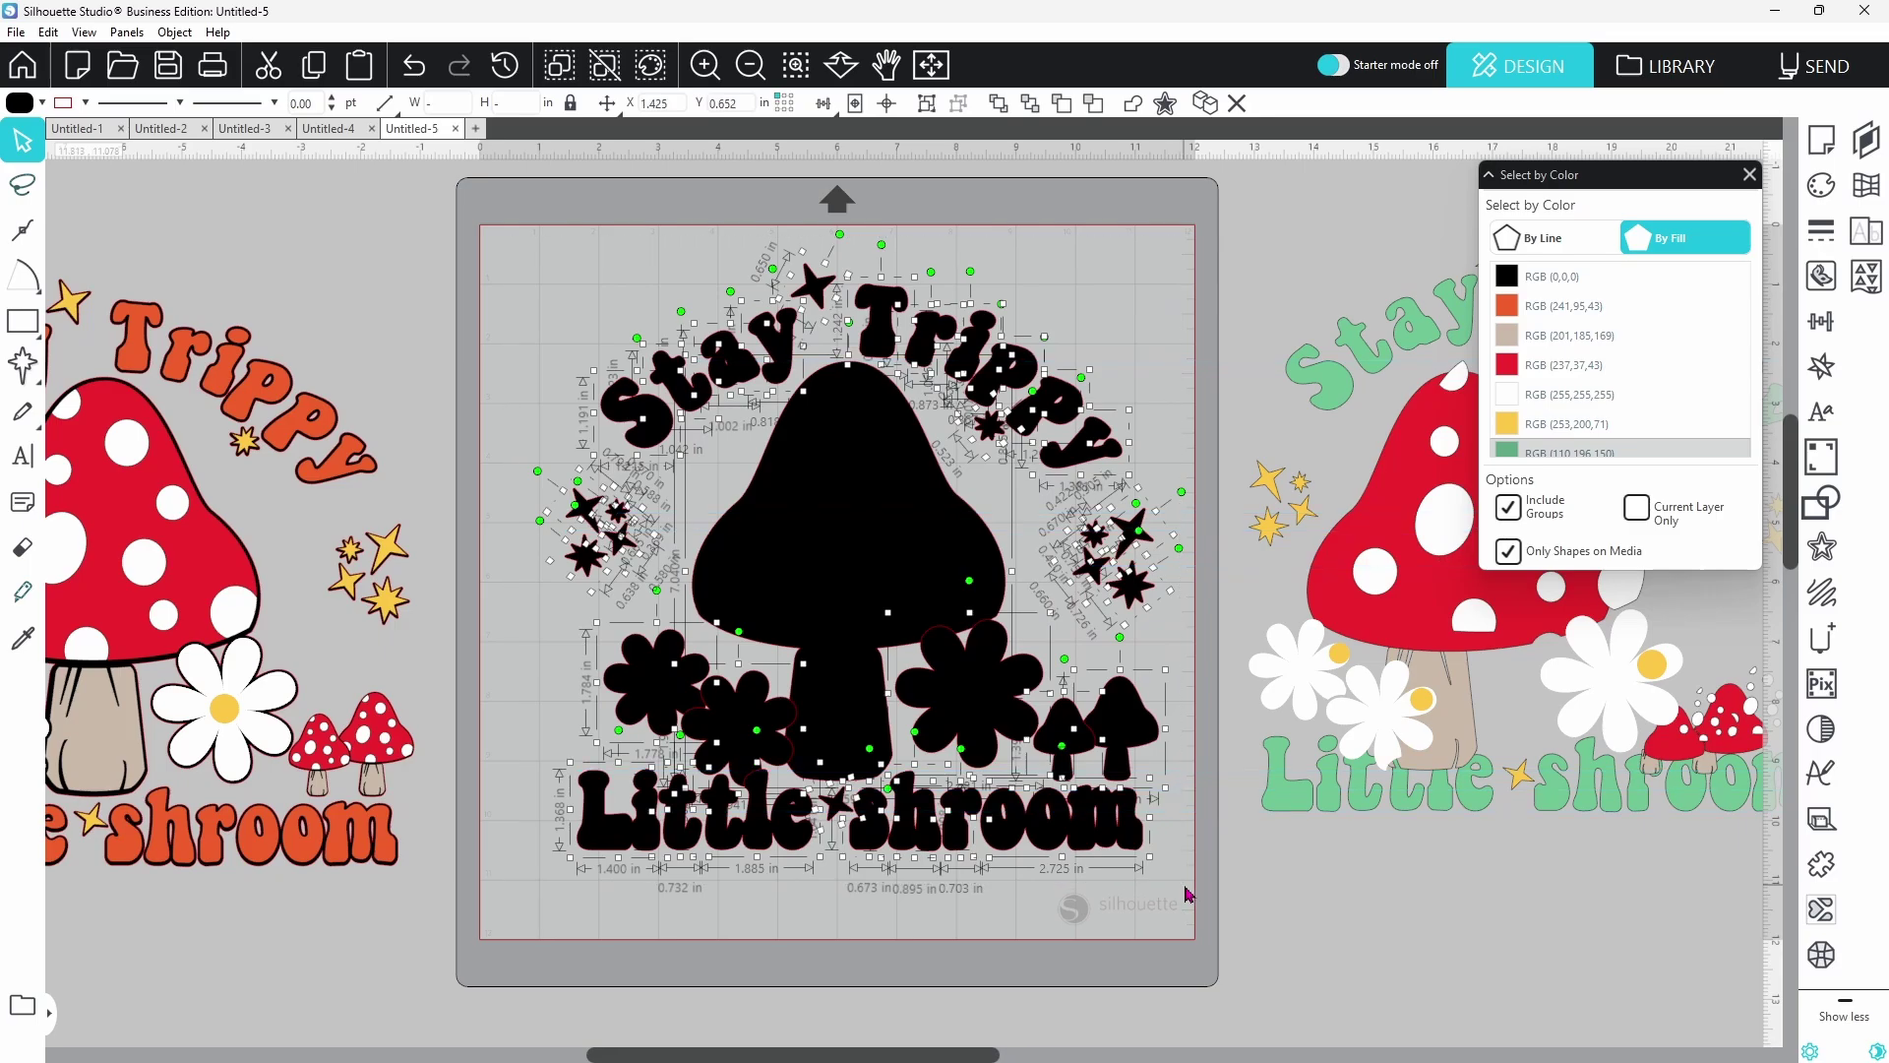
{"action": "right_click", "coordinate": [1134, 843]}
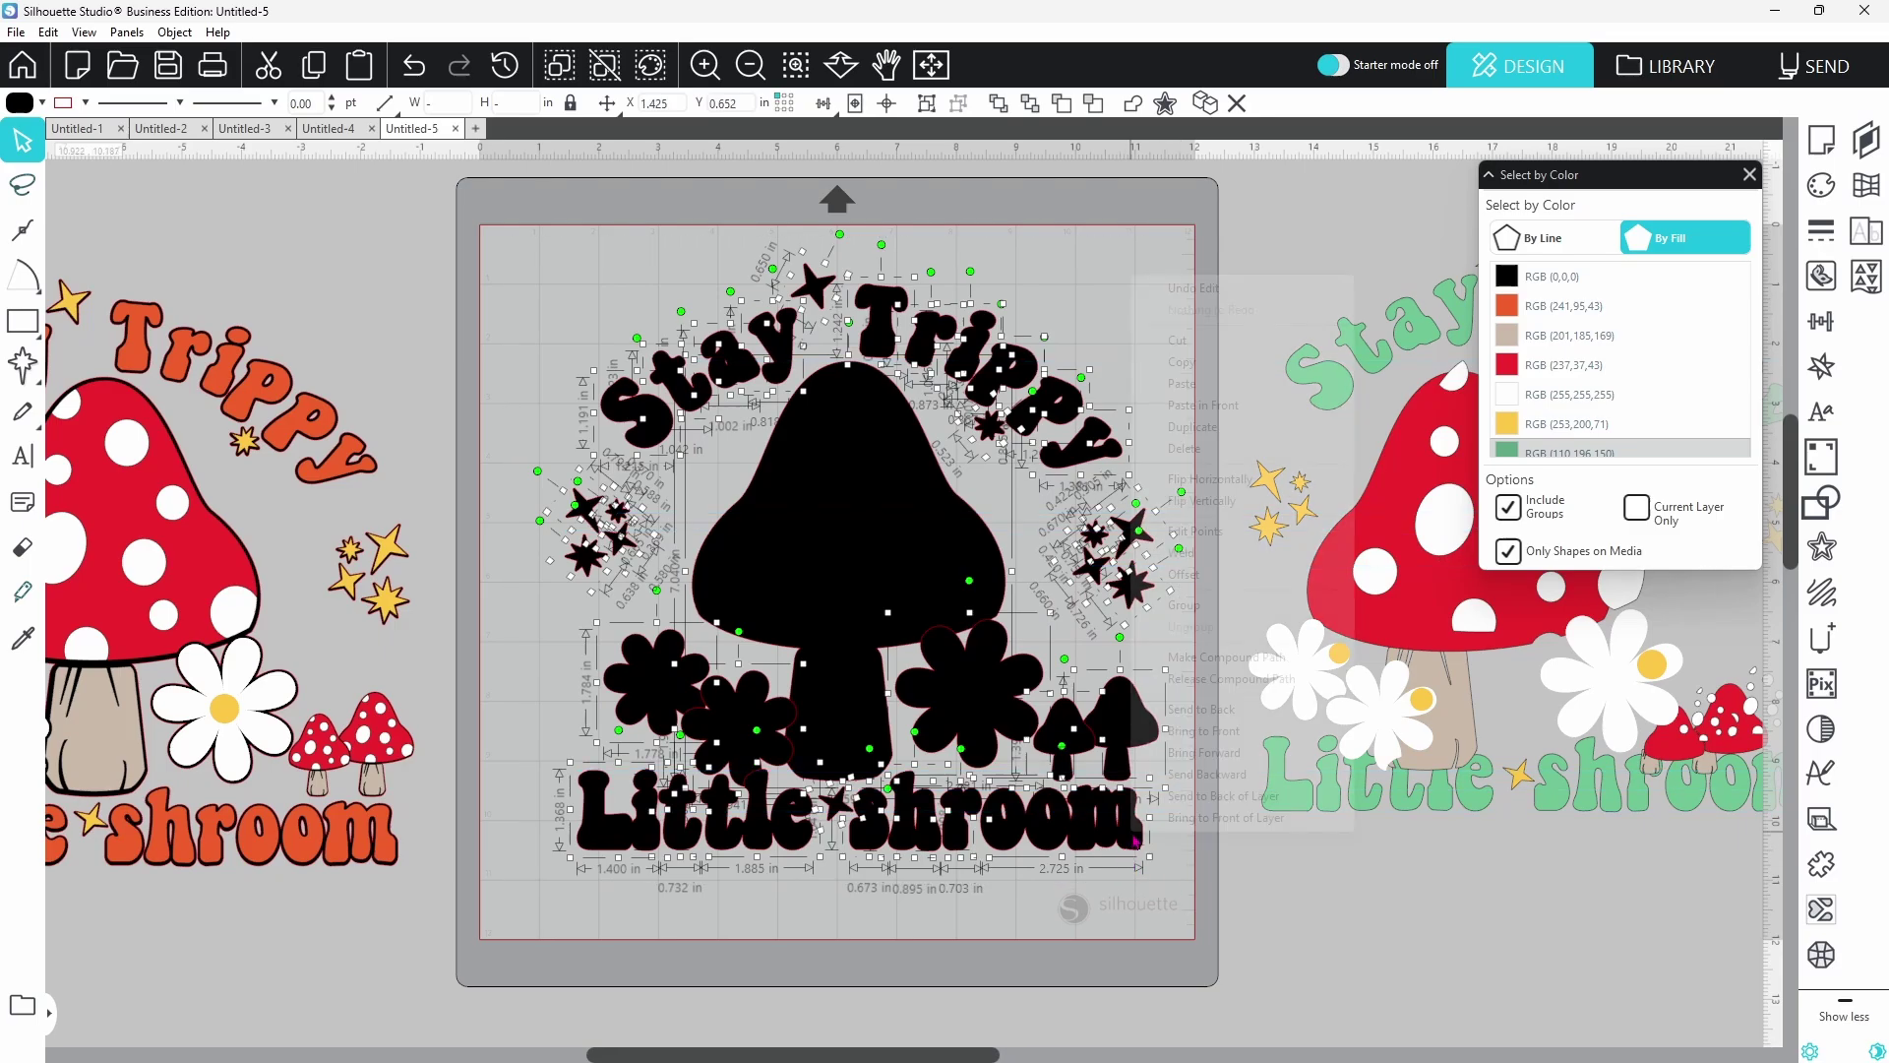
{"action": "left_click", "coordinate": [1184, 558]}
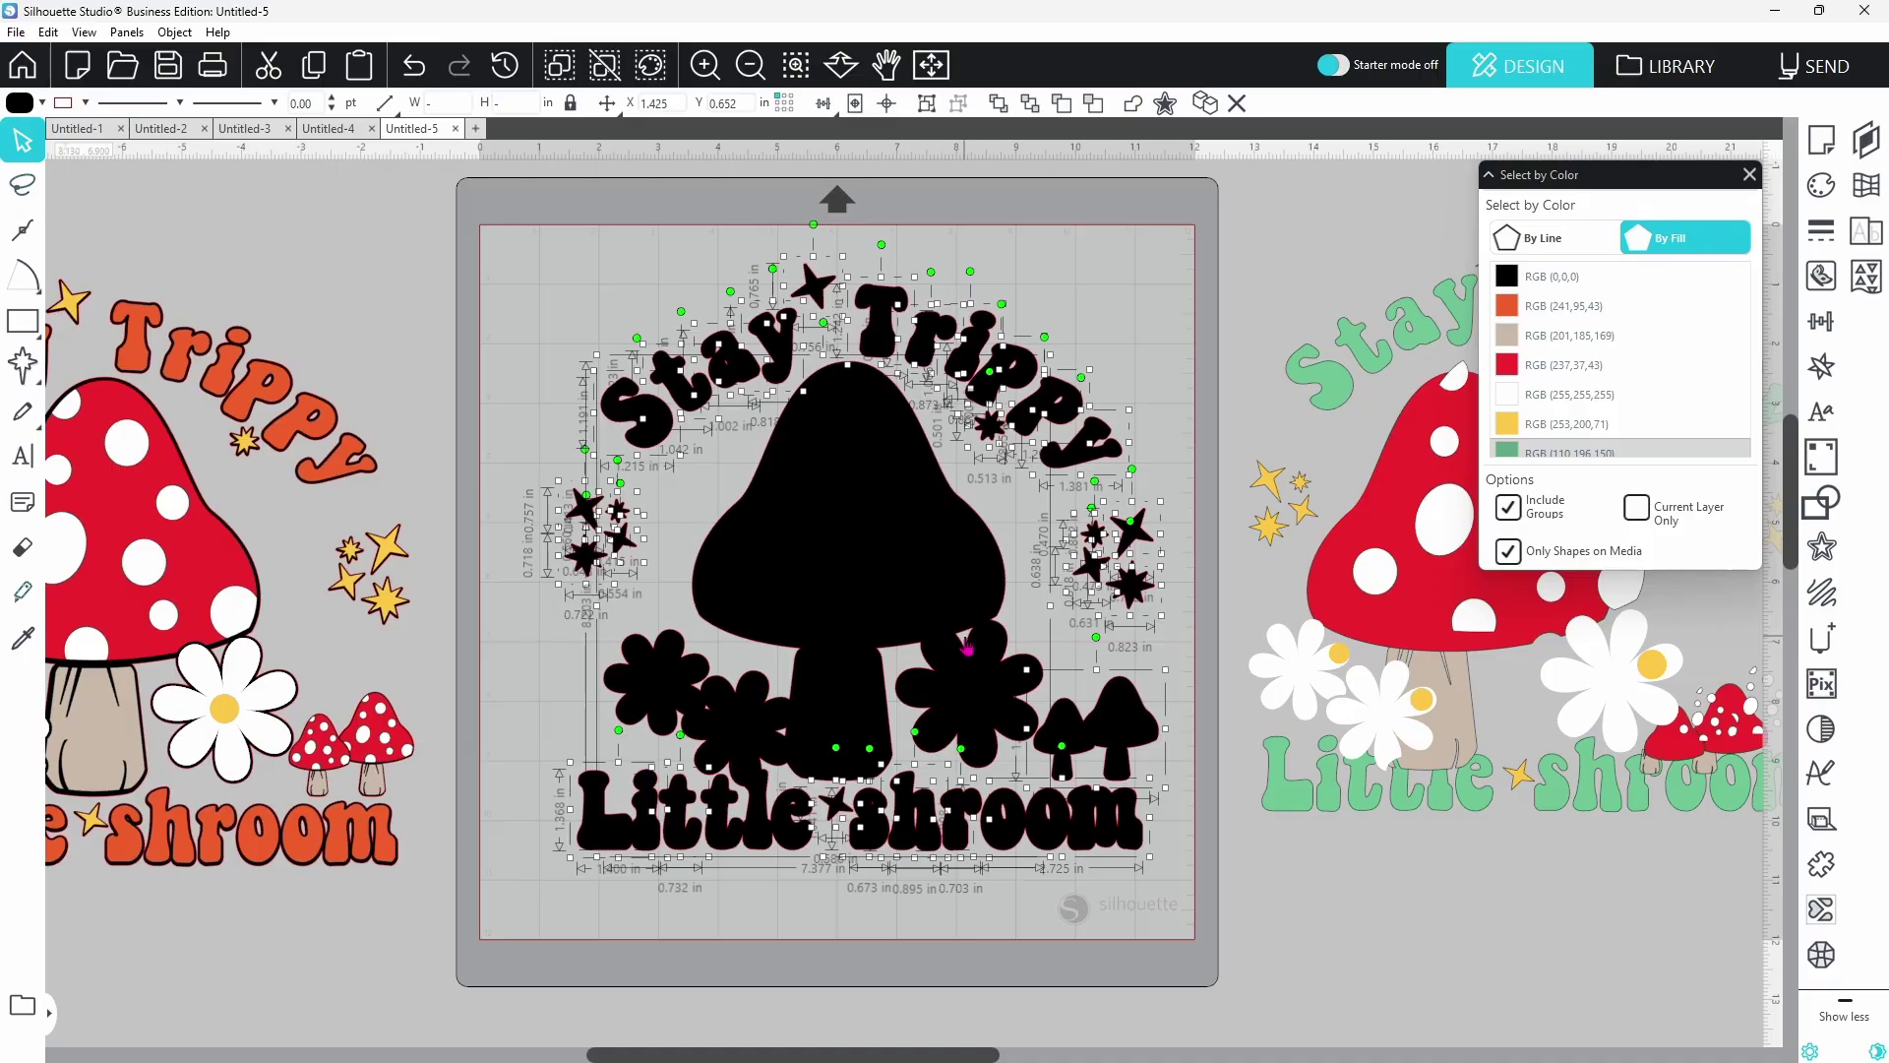
{"action": "right_click", "coordinate": [841, 495]}
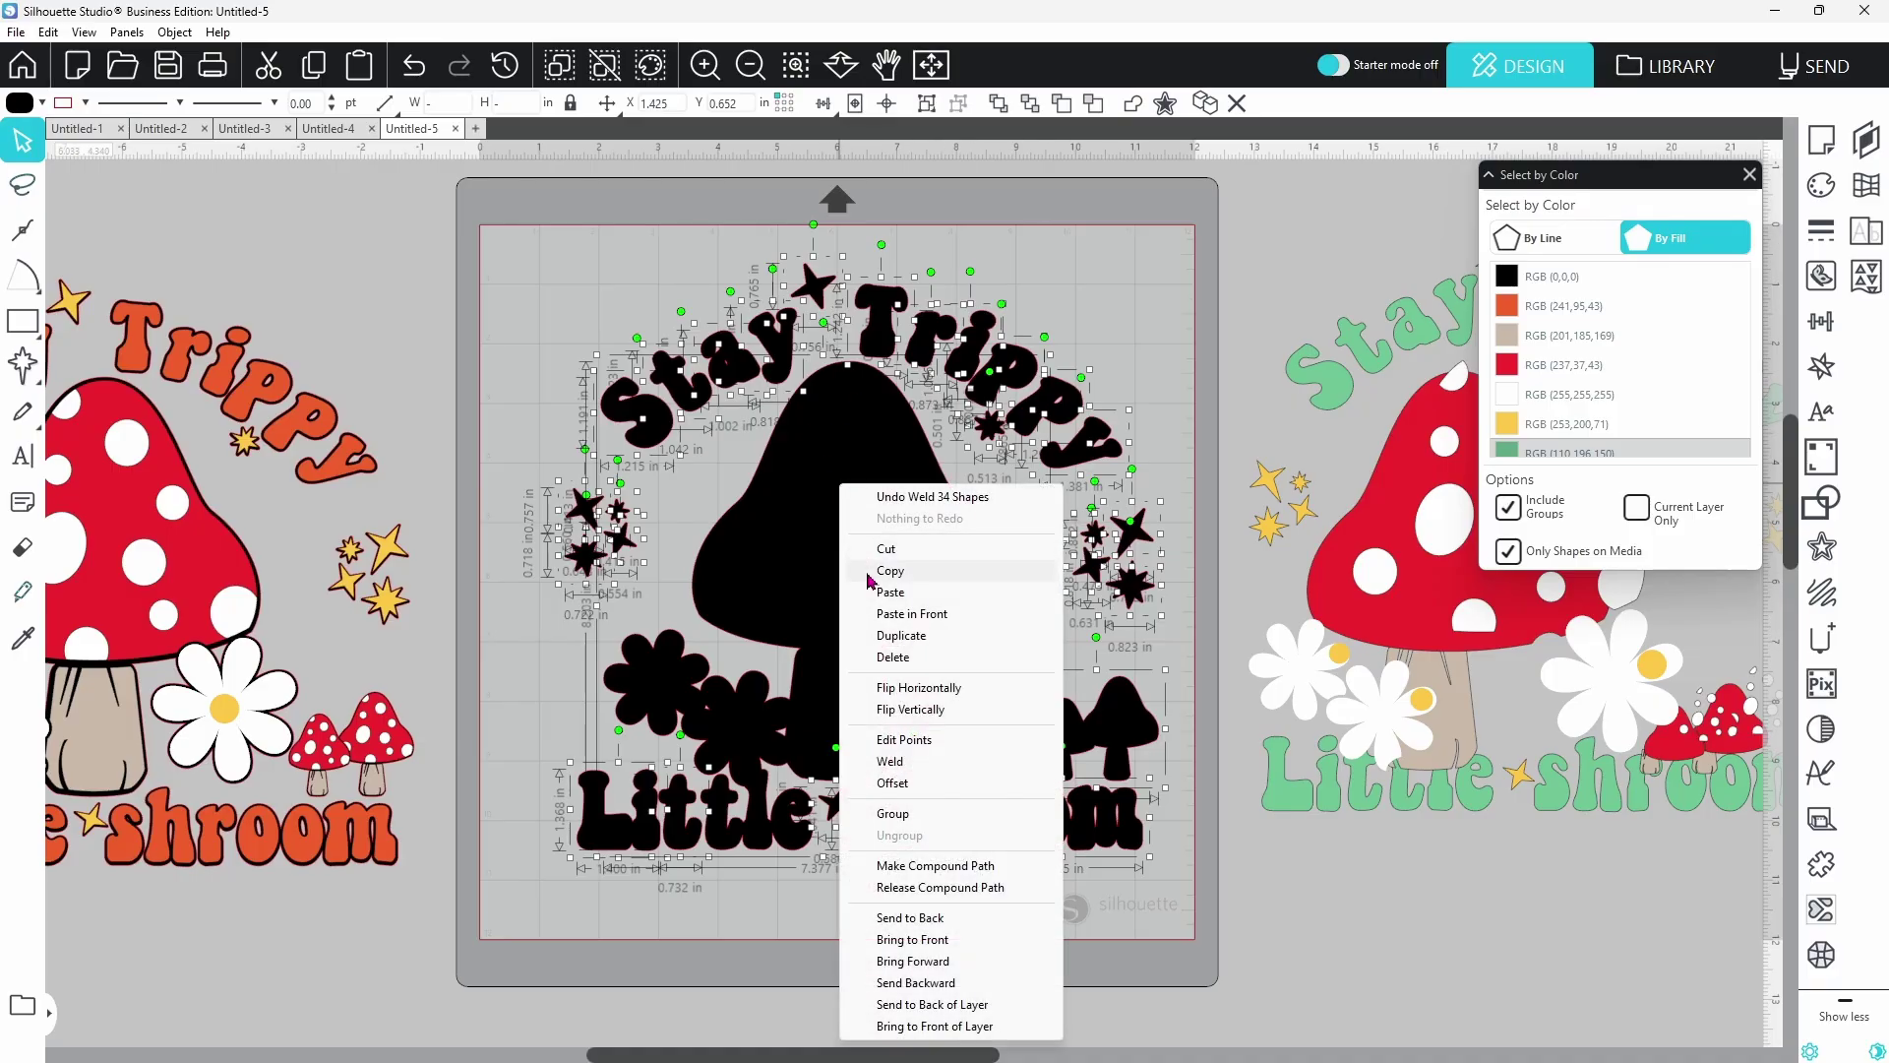
{"action": "left_click", "coordinate": [897, 816]}
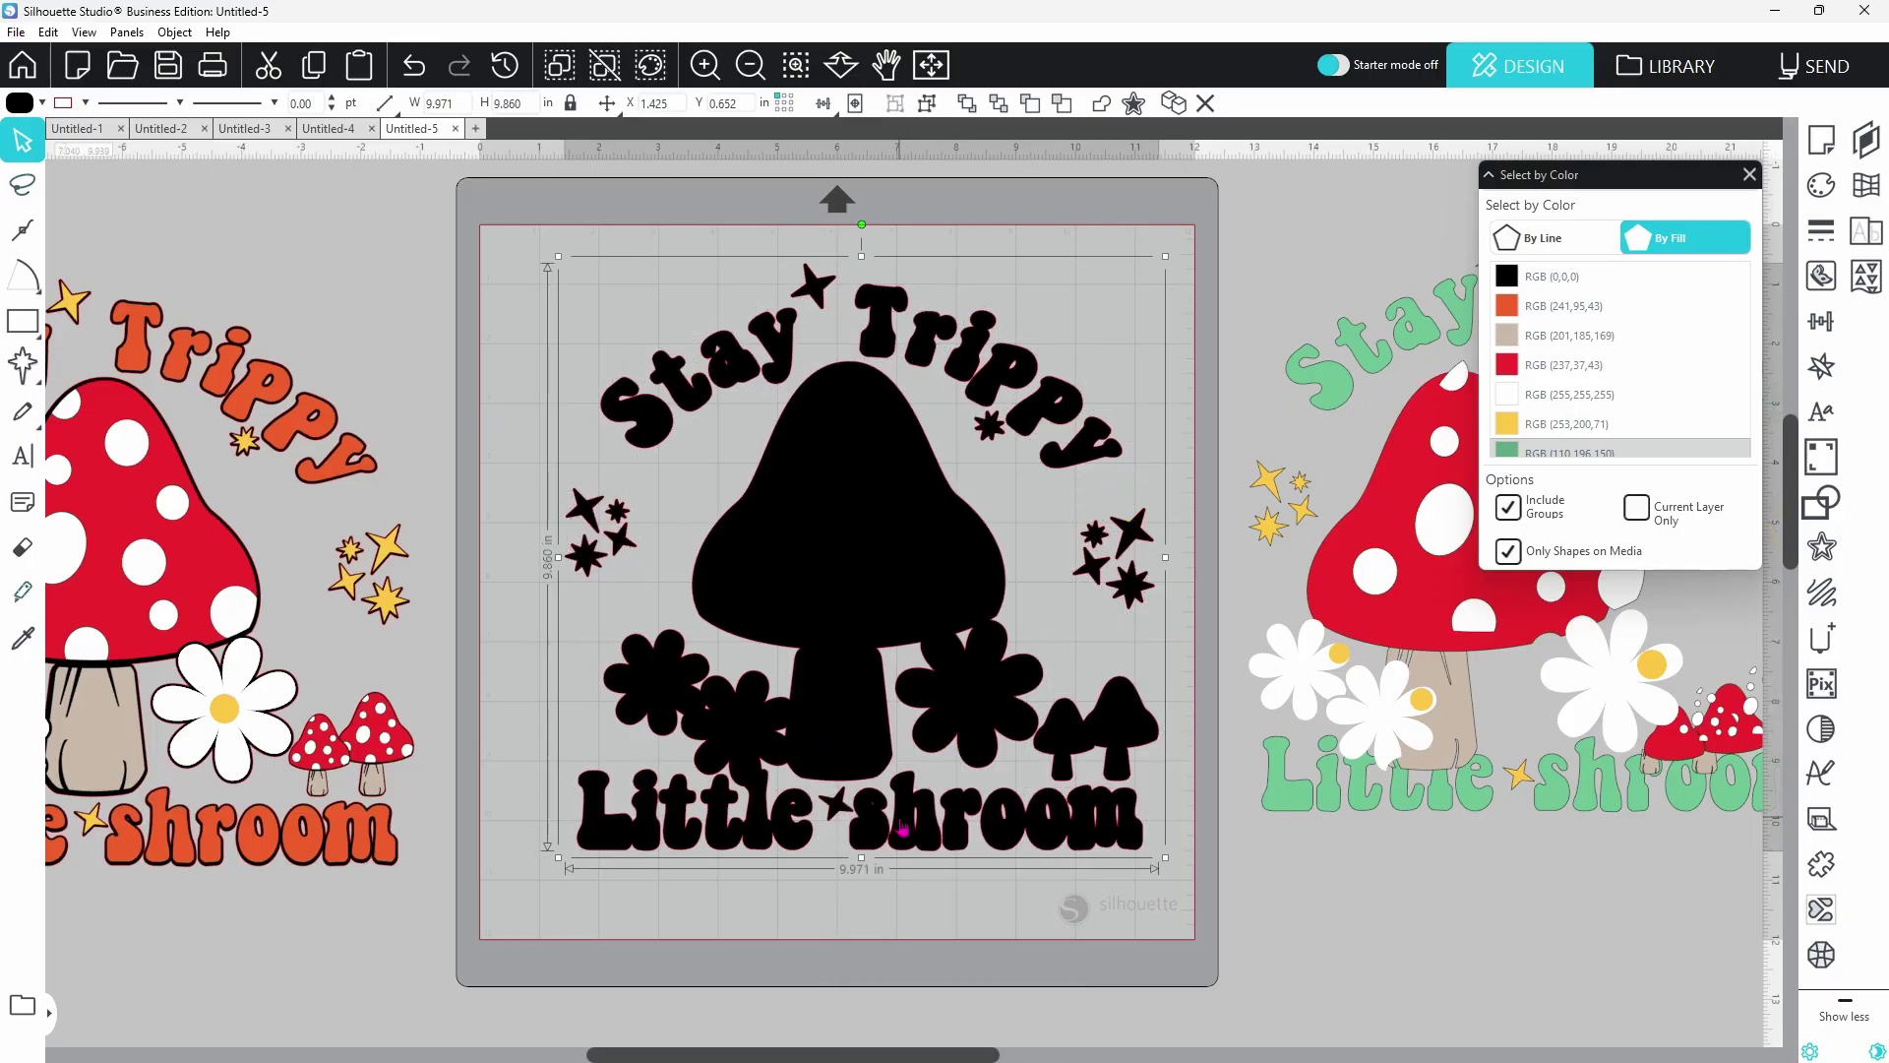
Send the black backing group to the back and place the green lettering group over its black letters
{"action": "right_click", "coordinate": [840, 528]}
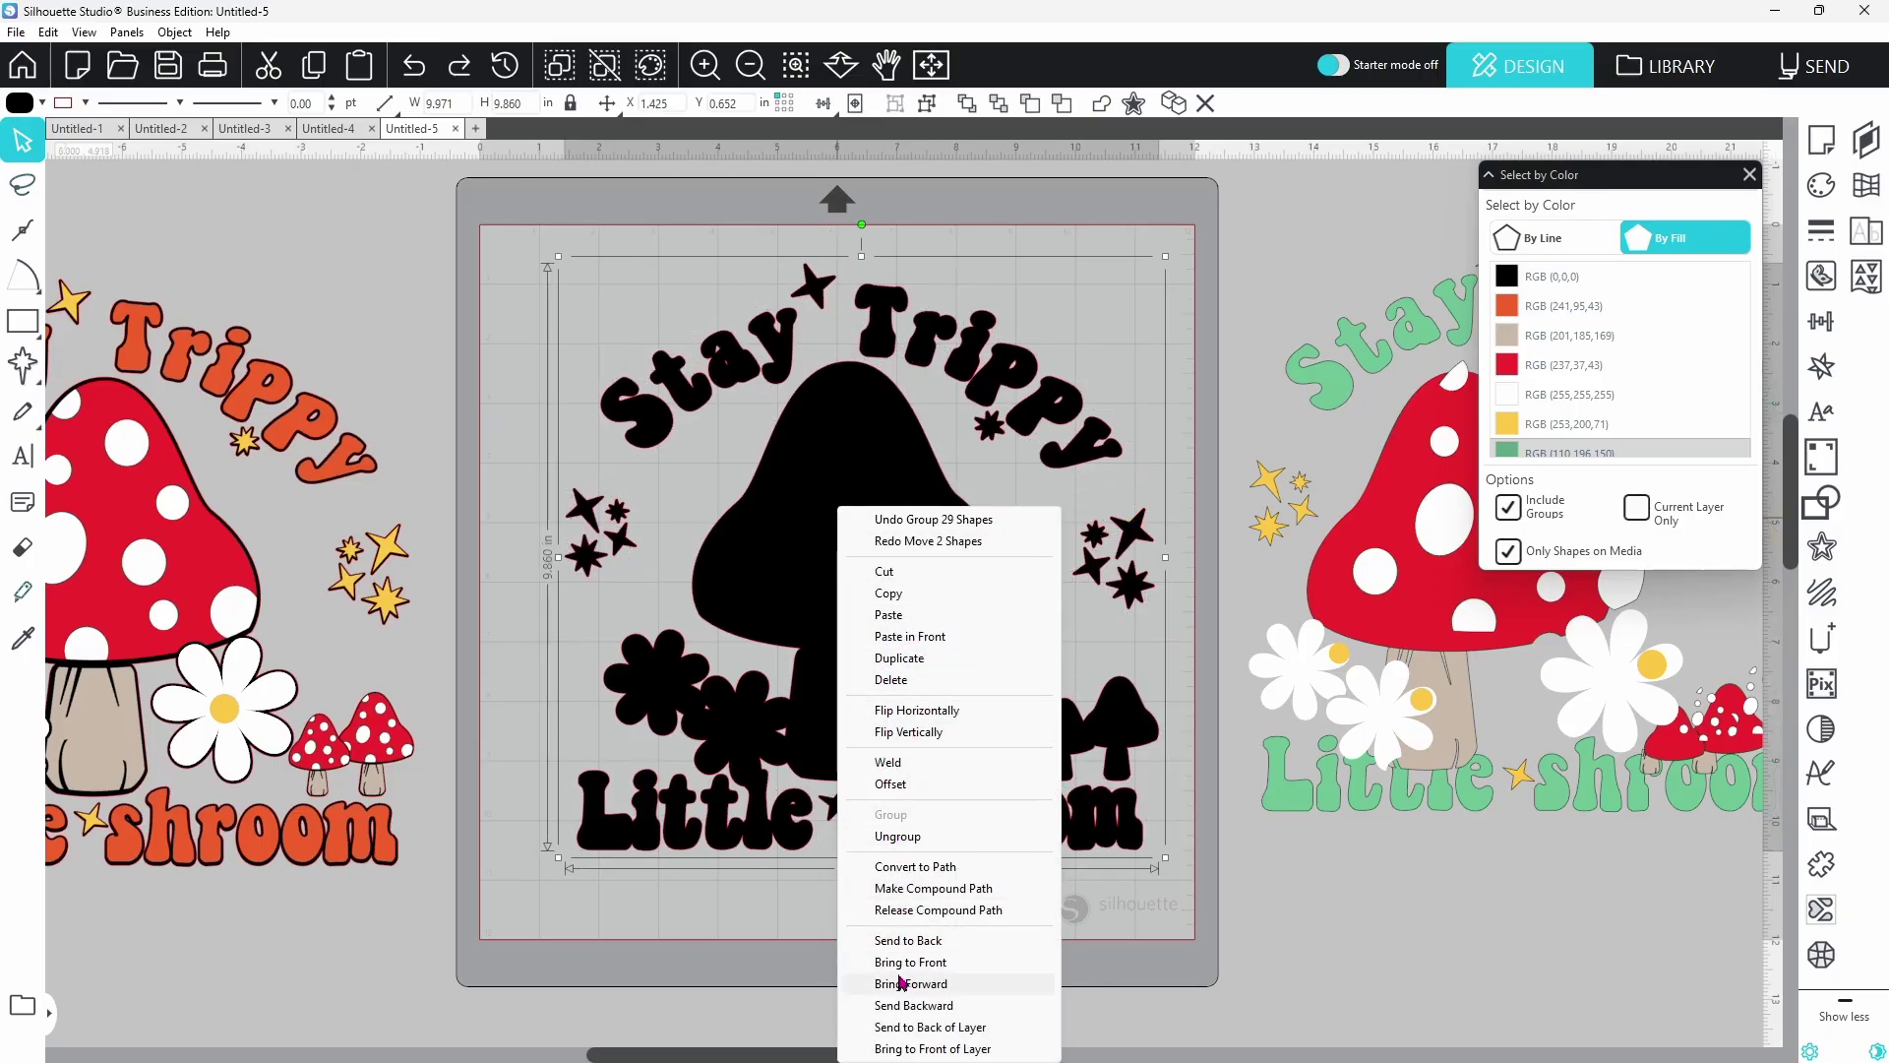
{"action": "left_click", "coordinate": [906, 943]}
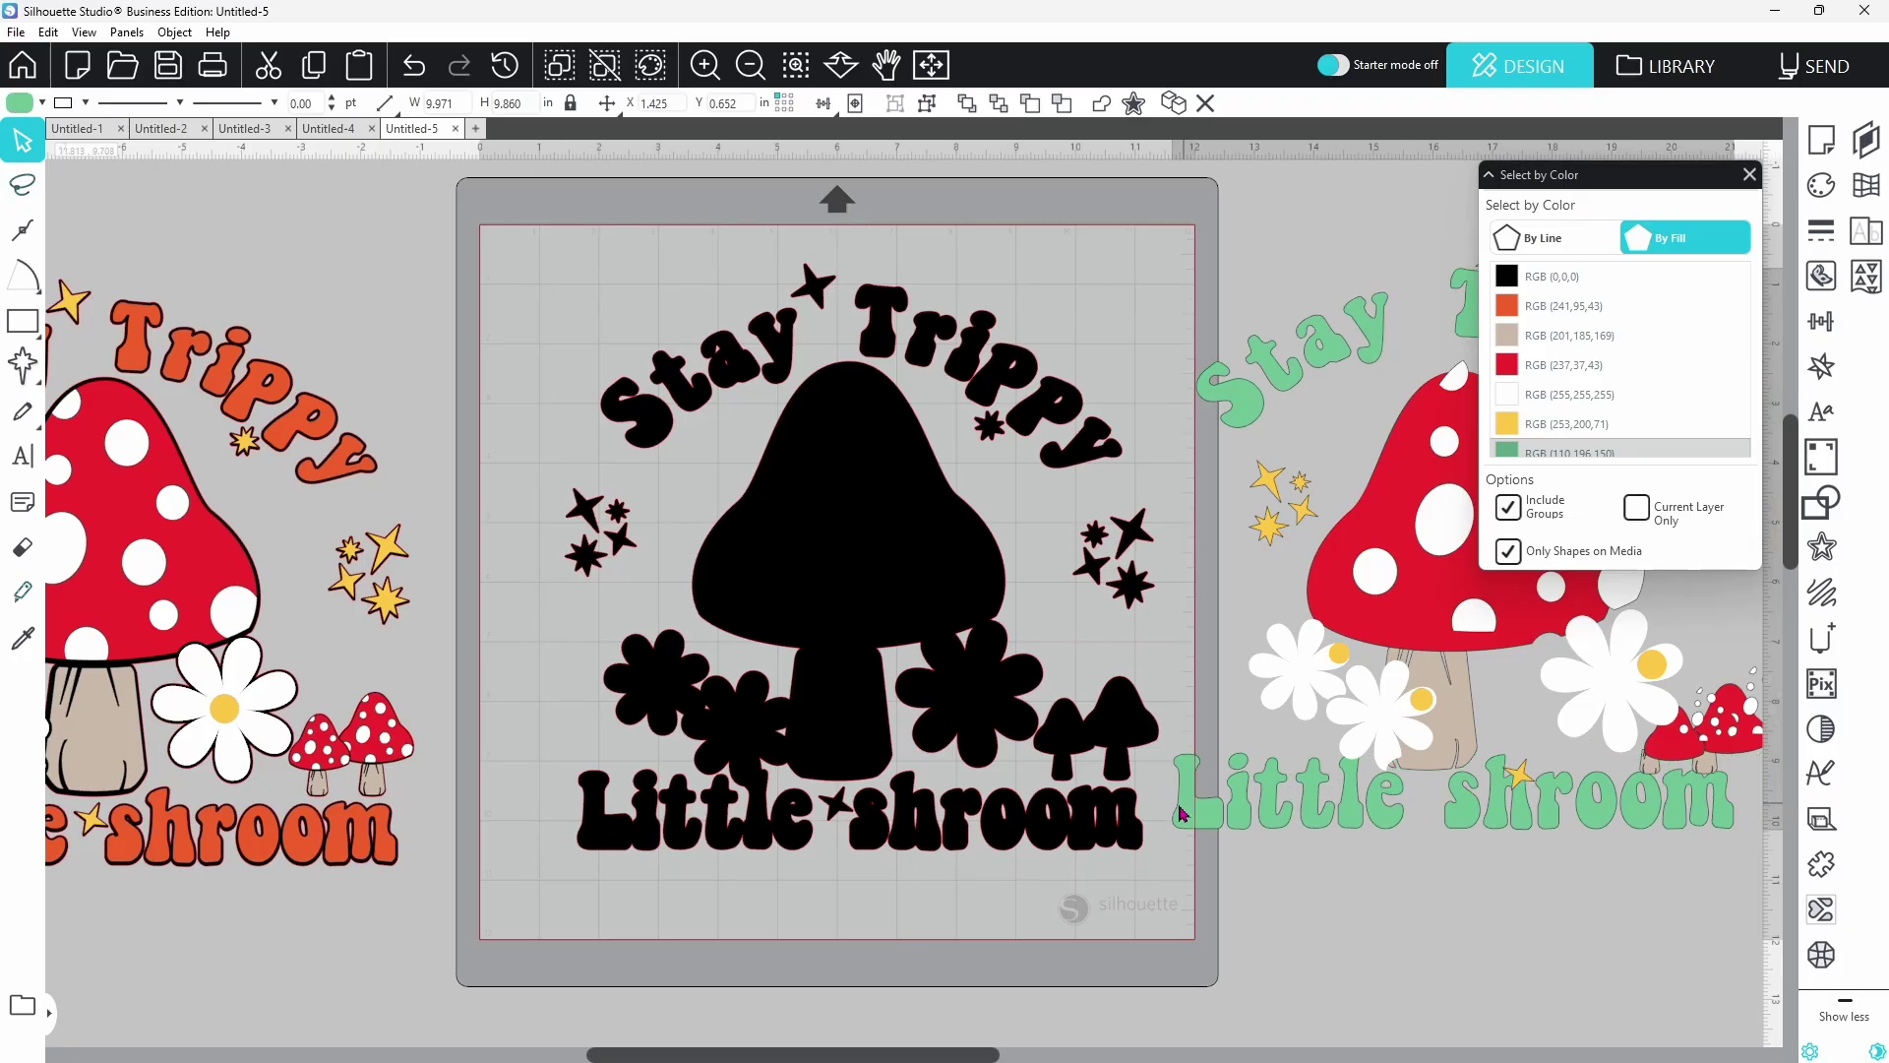
{"action": "left_click_drag", "start_coordinate": [1274, 790], "coordinate": [595, 830]}
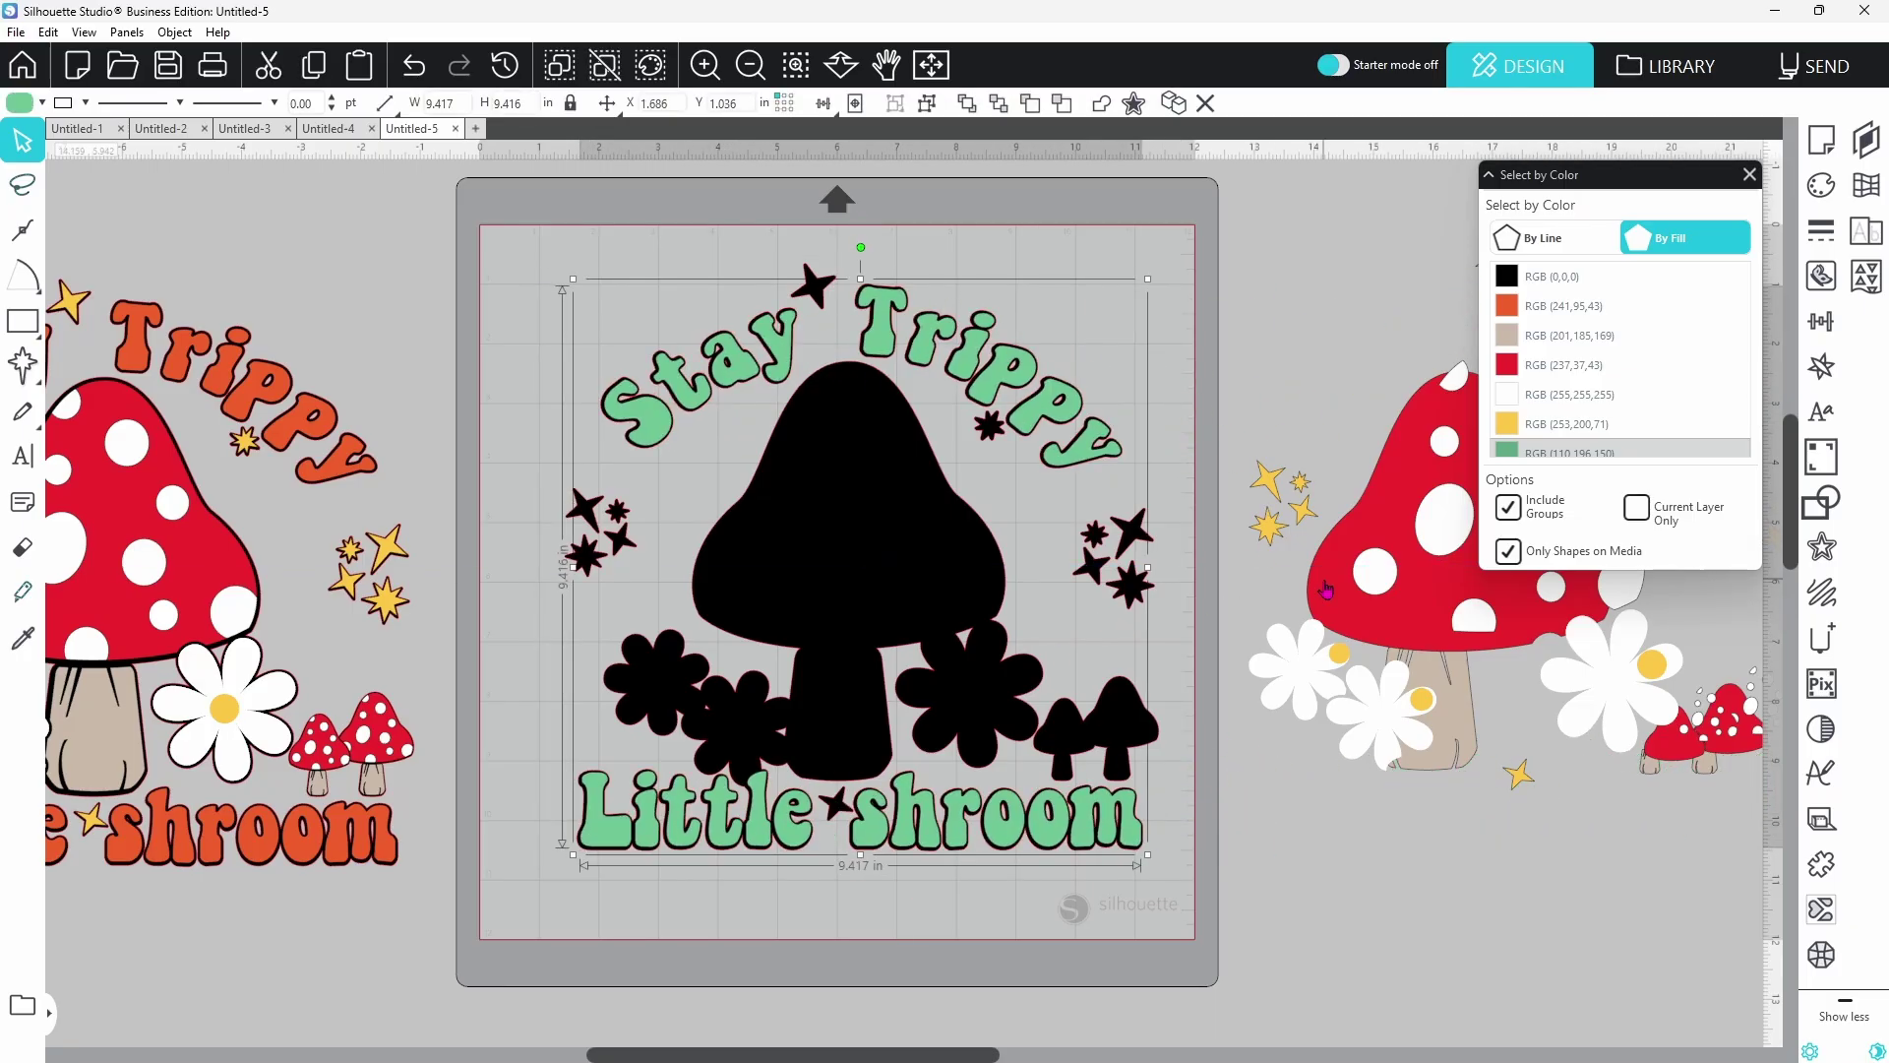
Move the white, red, yellow and tan groups back into position over the black backing
{"action": "left_click_drag", "start_coordinate": [1296, 679], "coordinate": [673, 696]}
{"action": "left_click_drag", "start_coordinate": [1373, 620], "coordinate": [784, 618]}
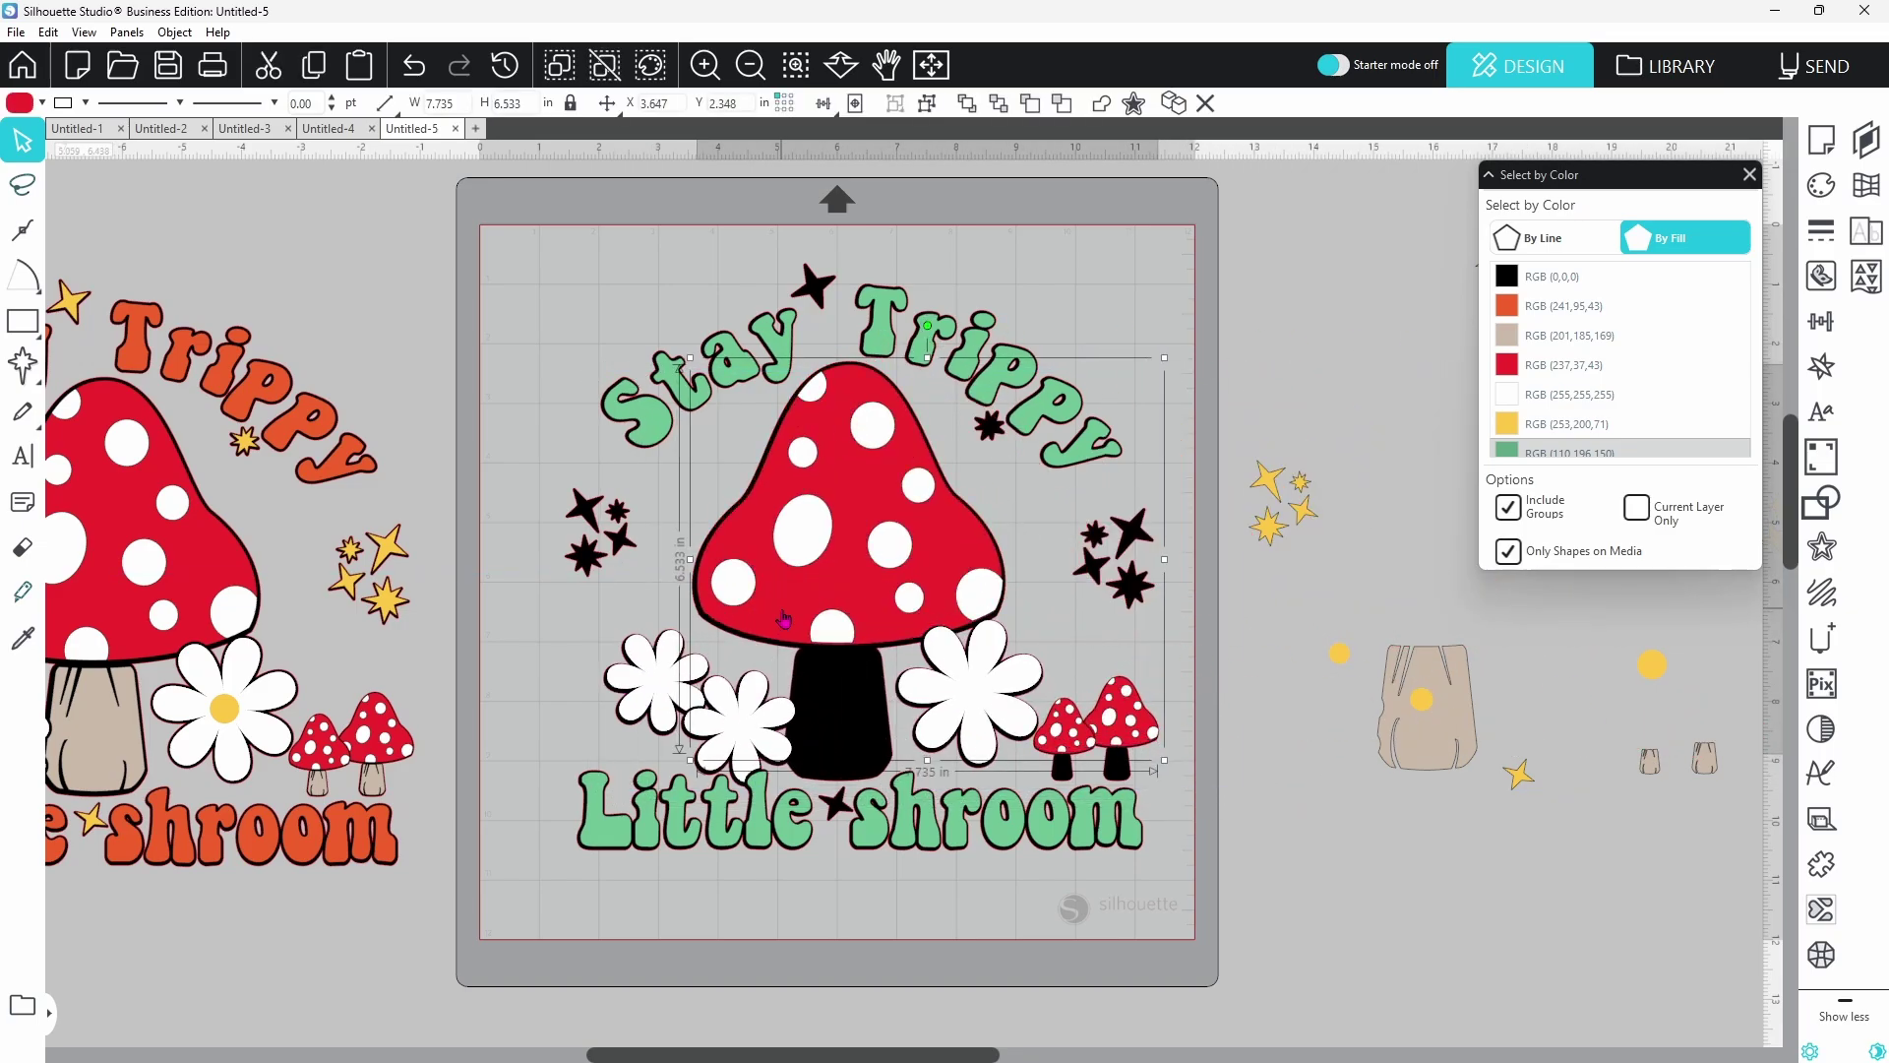
{"action": "left_click_drag", "start_coordinate": [1278, 543], "coordinate": [594, 568]}
{"action": "left_click_drag", "start_coordinate": [1471, 767], "coordinate": [883, 767]}
{"action": "left_click", "coordinate": [891, 868]}
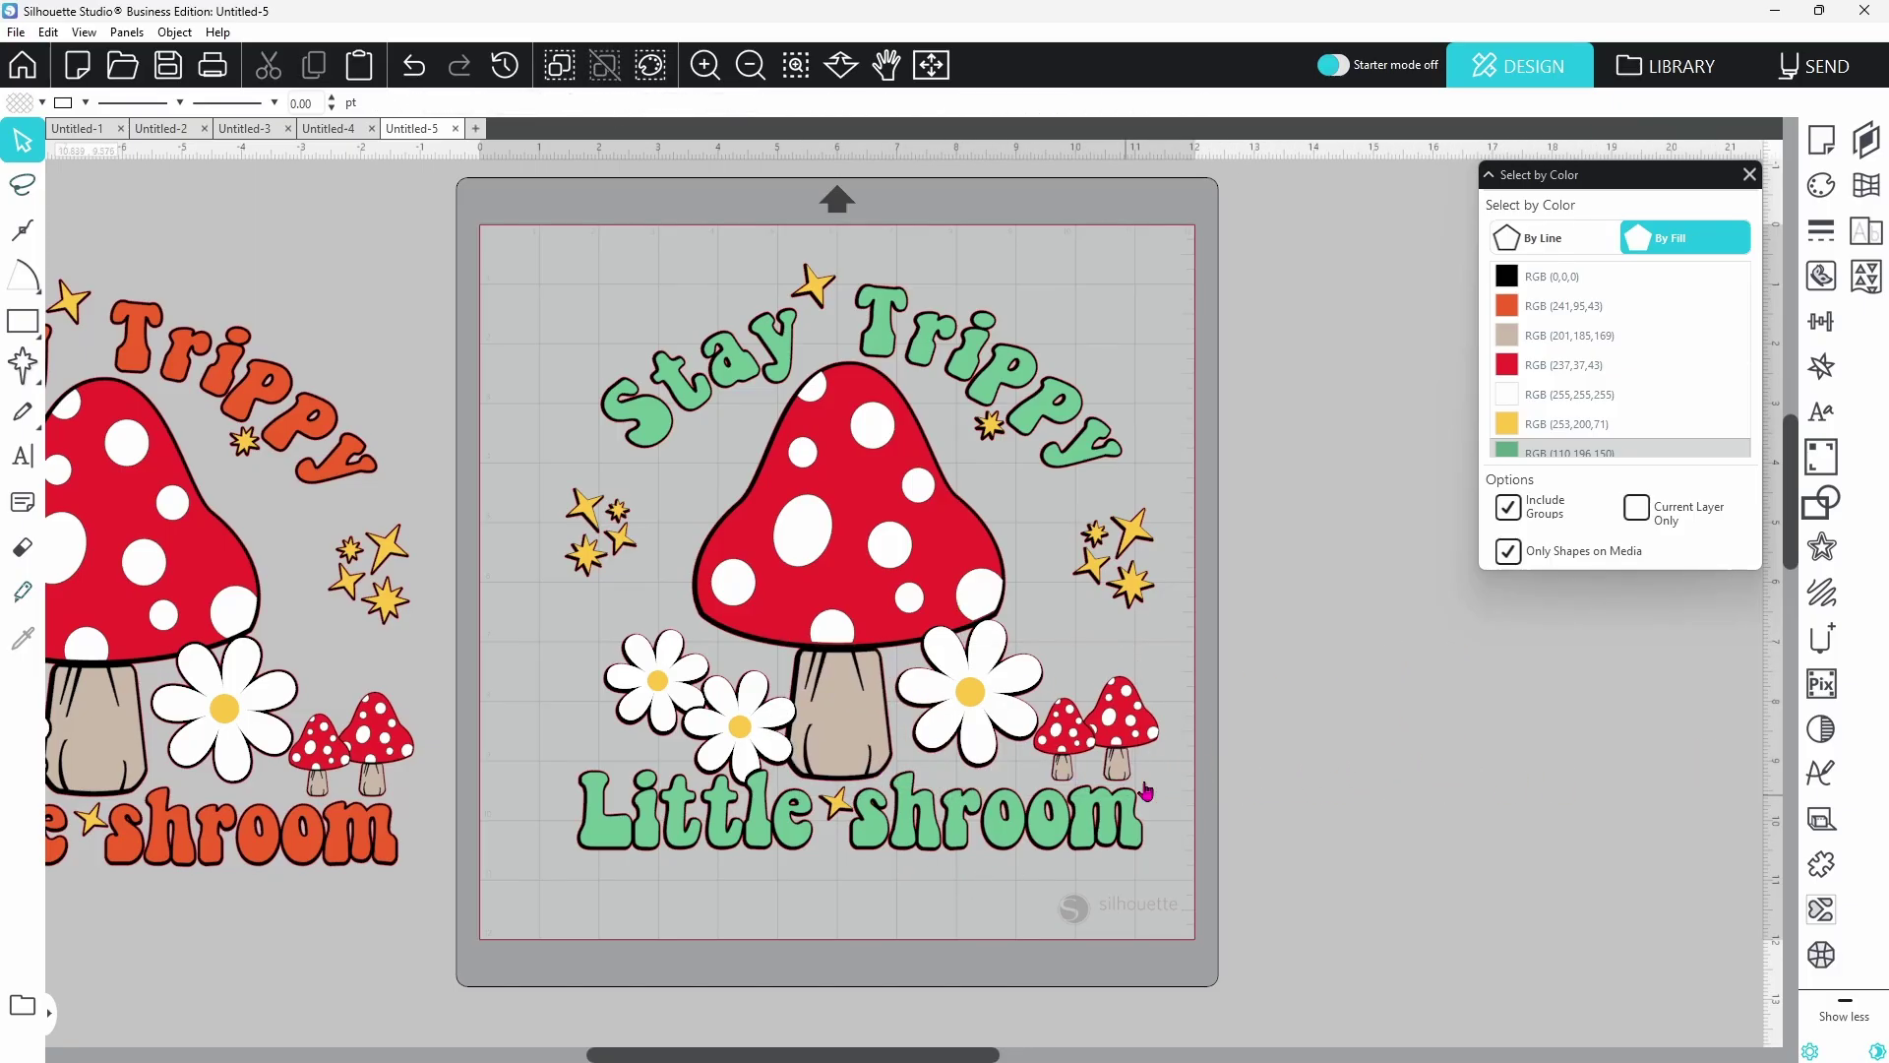
Group the whole reassembled design on the mat and scale it down proportionally to about 6.19 in wide
{"action": "left_click_drag", "start_coordinate": [509, 241], "coordinate": [1187, 874]}
{"action": "right_click", "coordinate": [1091, 841]}
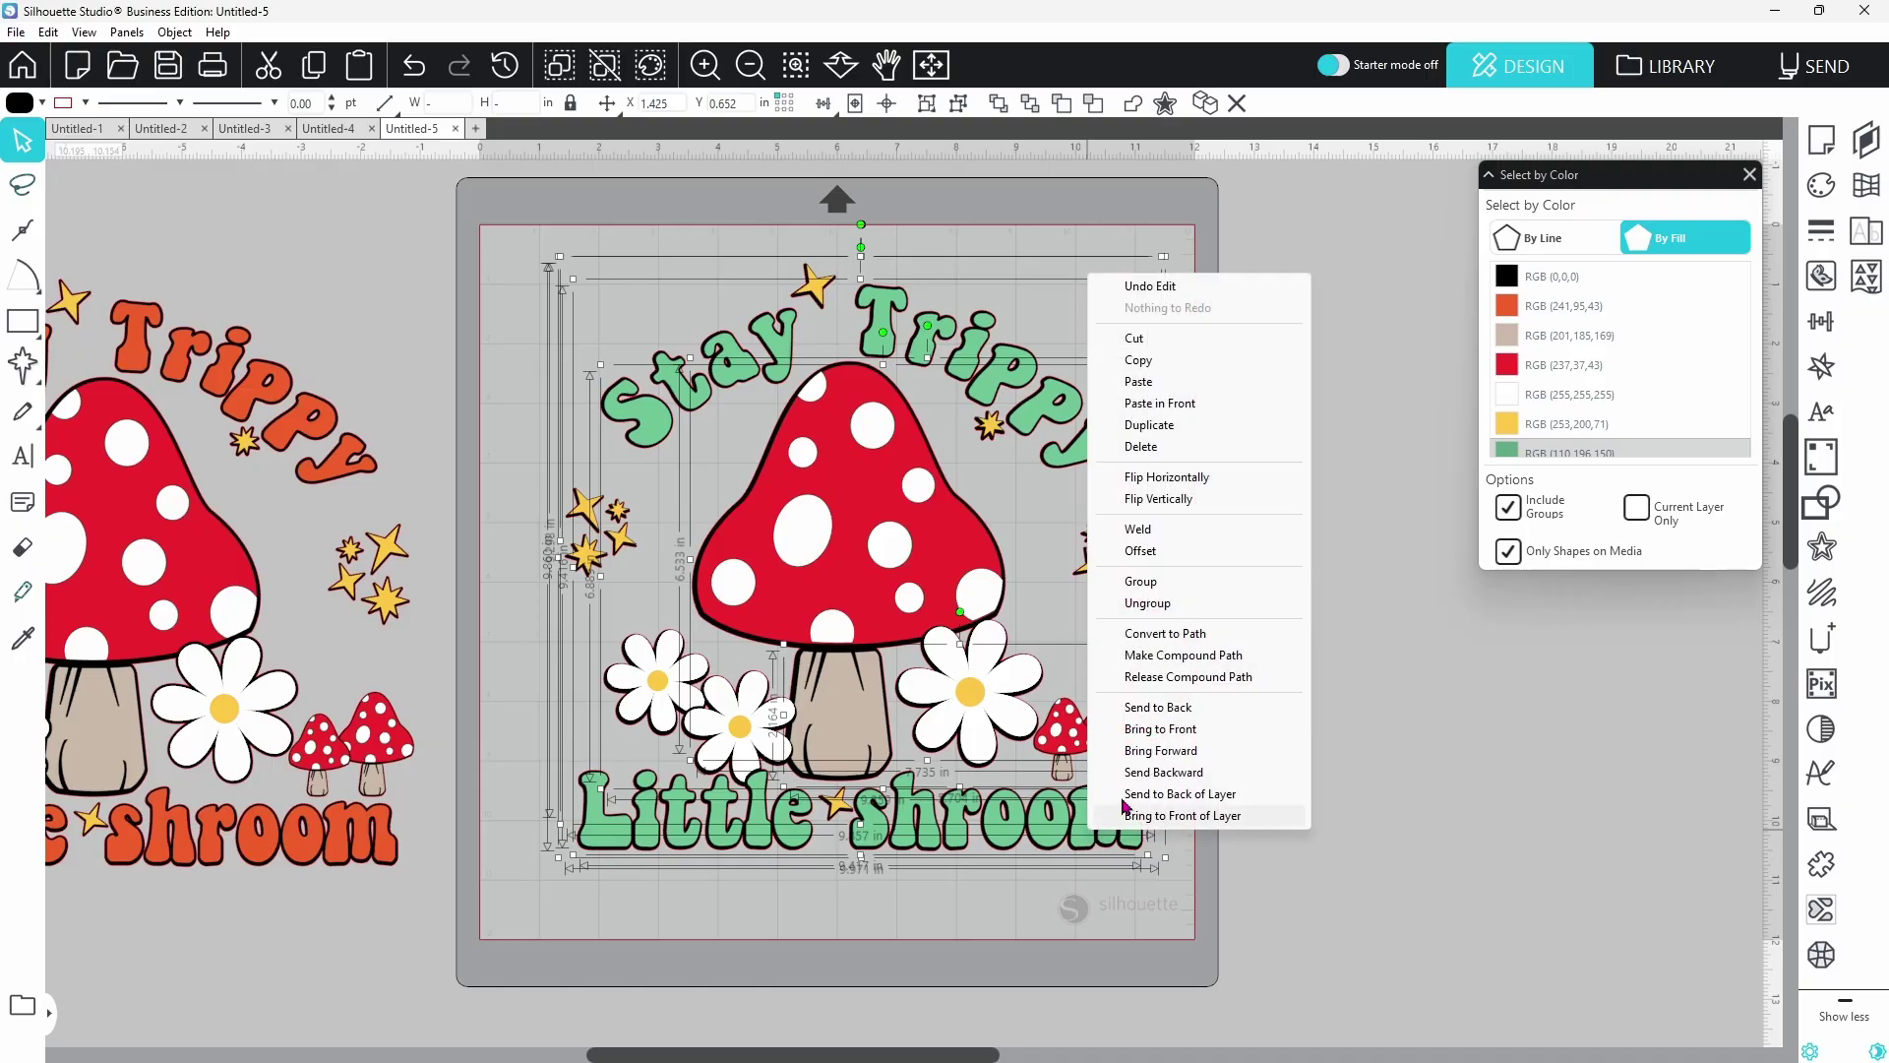
{"action": "left_click", "coordinate": [1132, 596]}
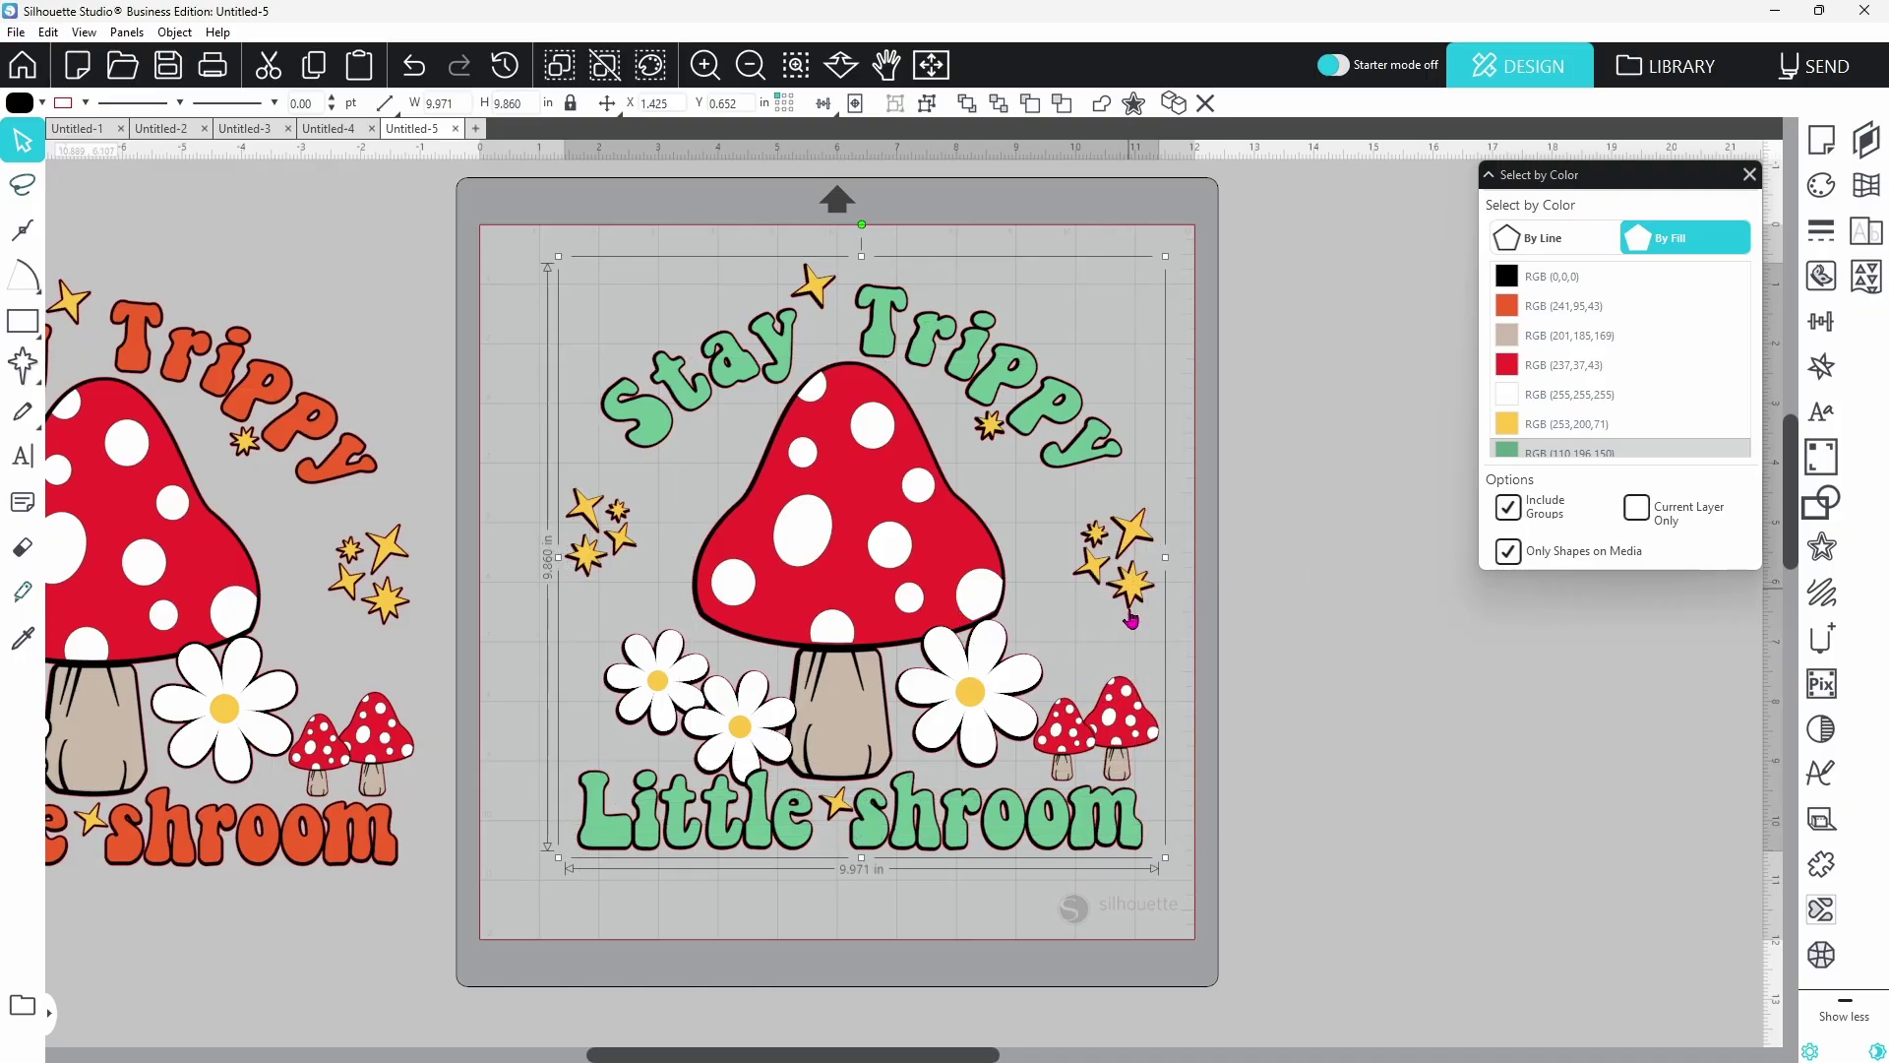
{"action": "left_click_drag", "start_coordinate": [1166, 857], "coordinate": [848, 606]}
{"action": "left_click", "coordinate": [915, 728]}
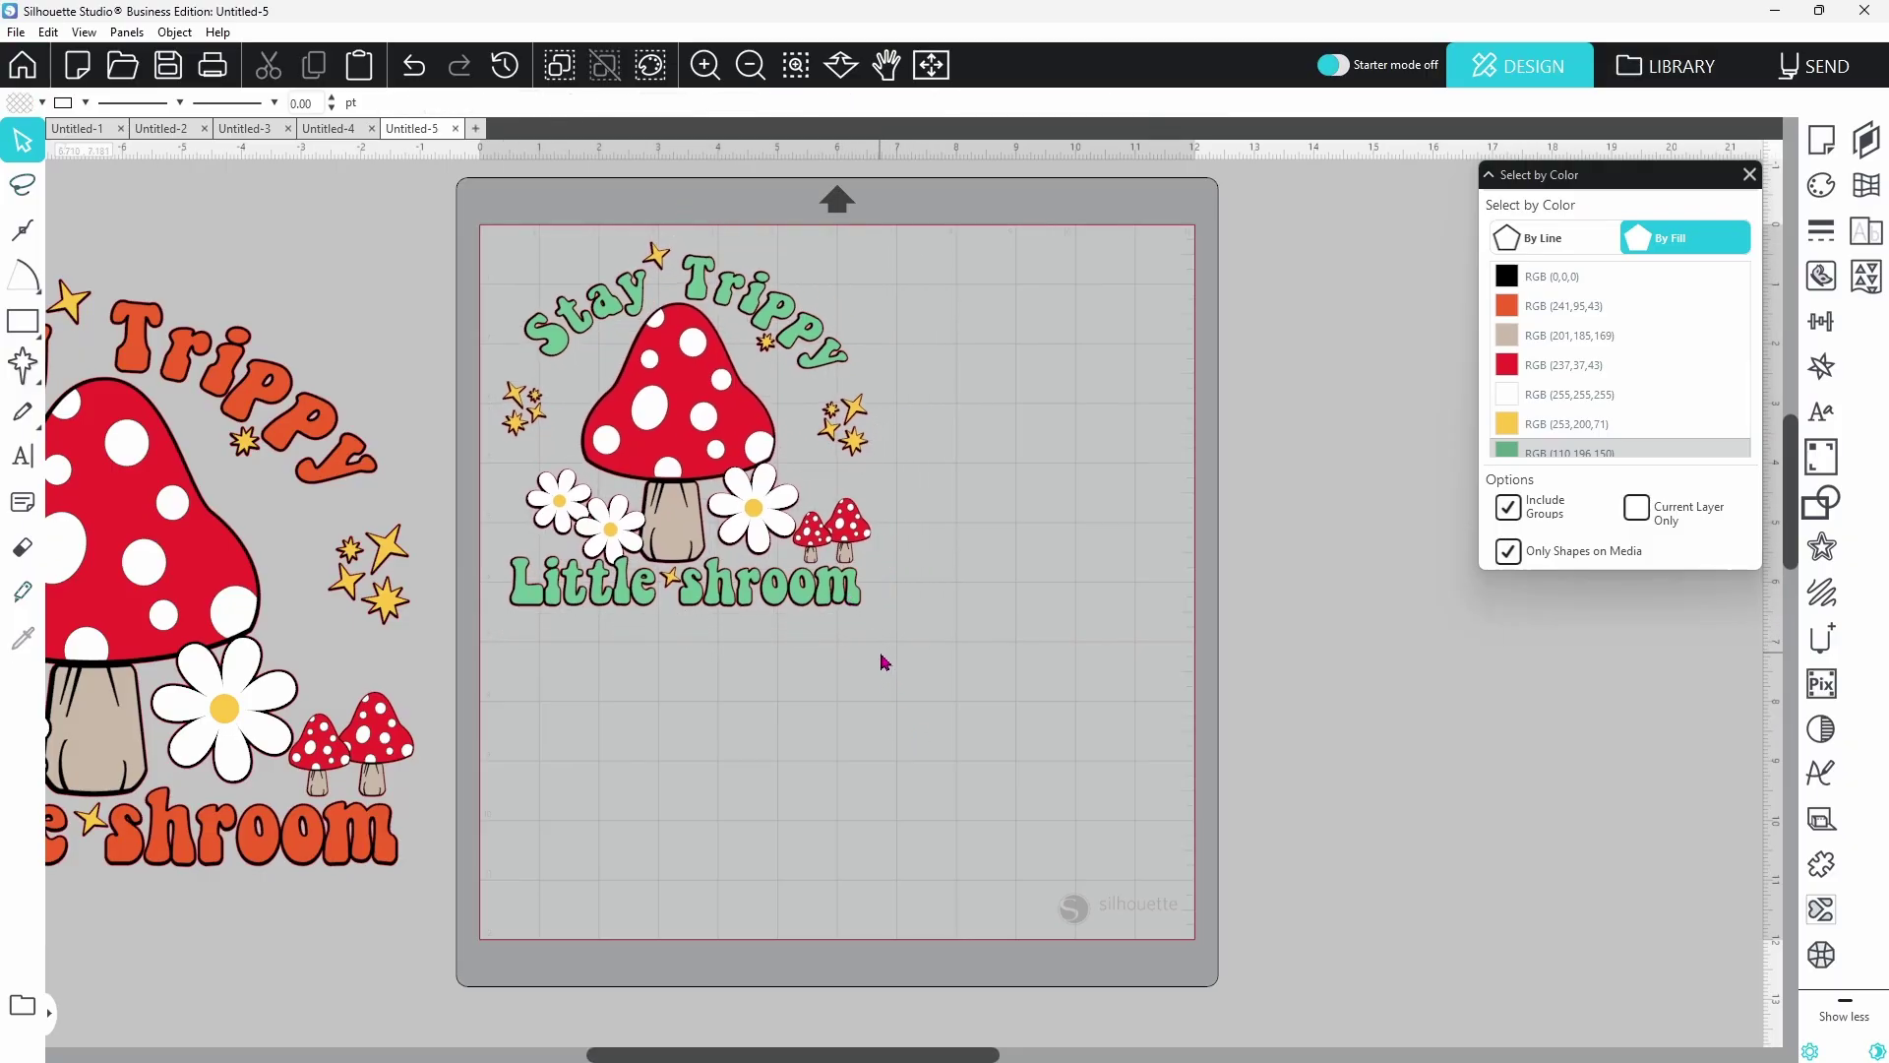
Ungroup the resized design and move the red mushroom cap group to the empty mat area right of it
{"action": "right_click", "coordinate": [845, 610]}
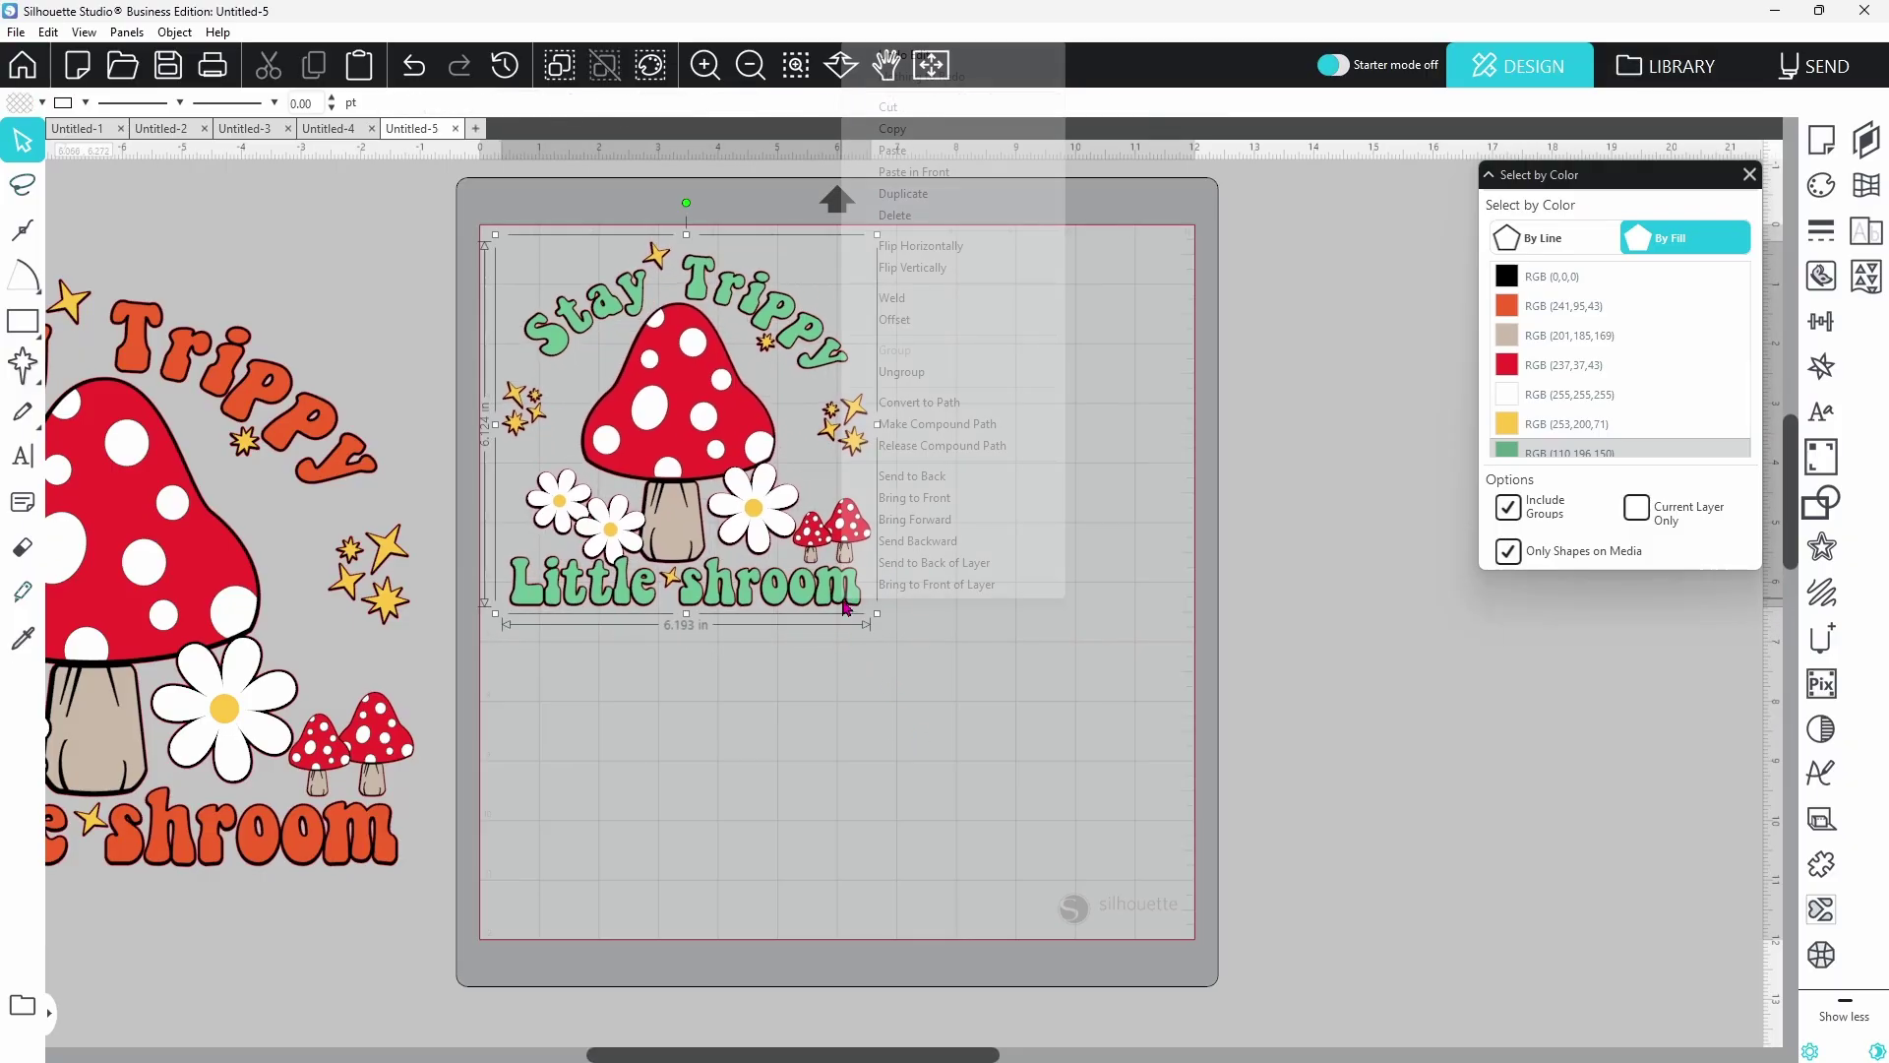
{"action": "left_click", "coordinate": [895, 372]}
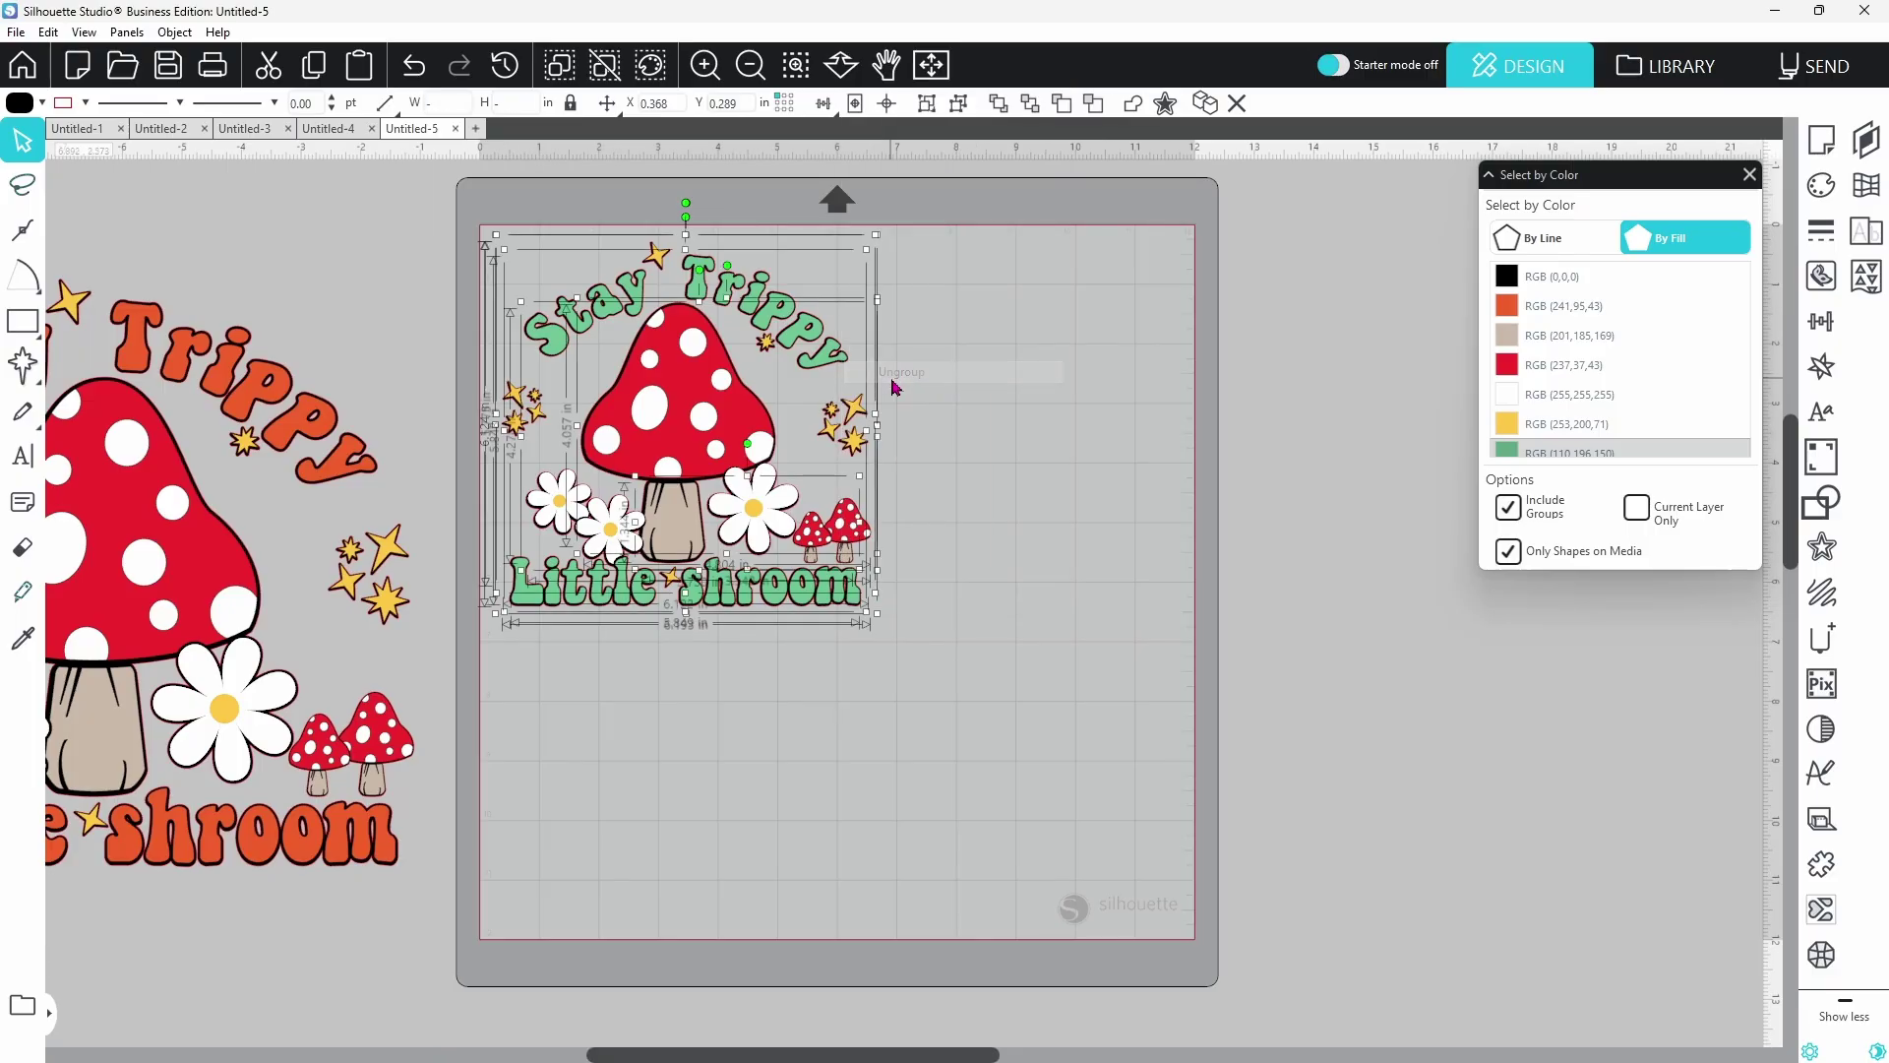
{"action": "left_click", "coordinate": [938, 526]}
{"action": "left_click_drag", "start_coordinate": [739, 445], "coordinate": [1066, 430]}
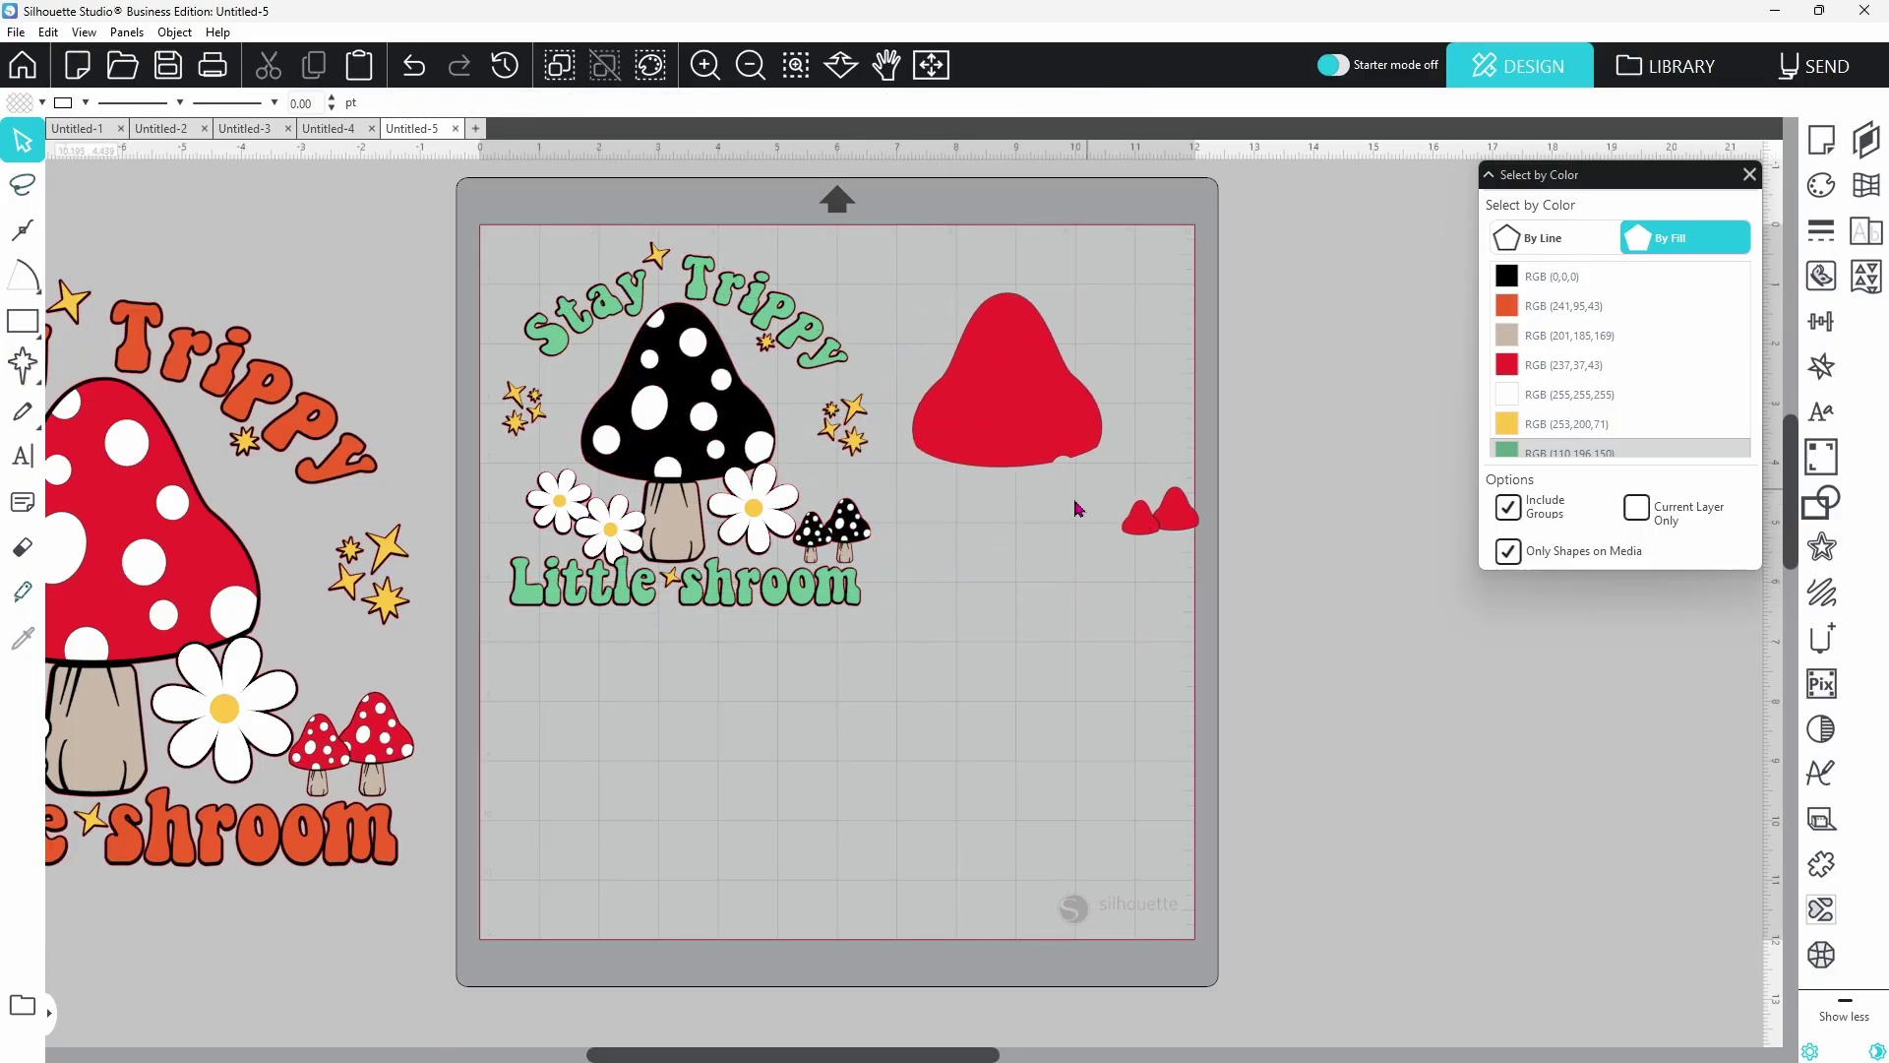
{"action": "left_click", "coordinate": [1059, 567]}
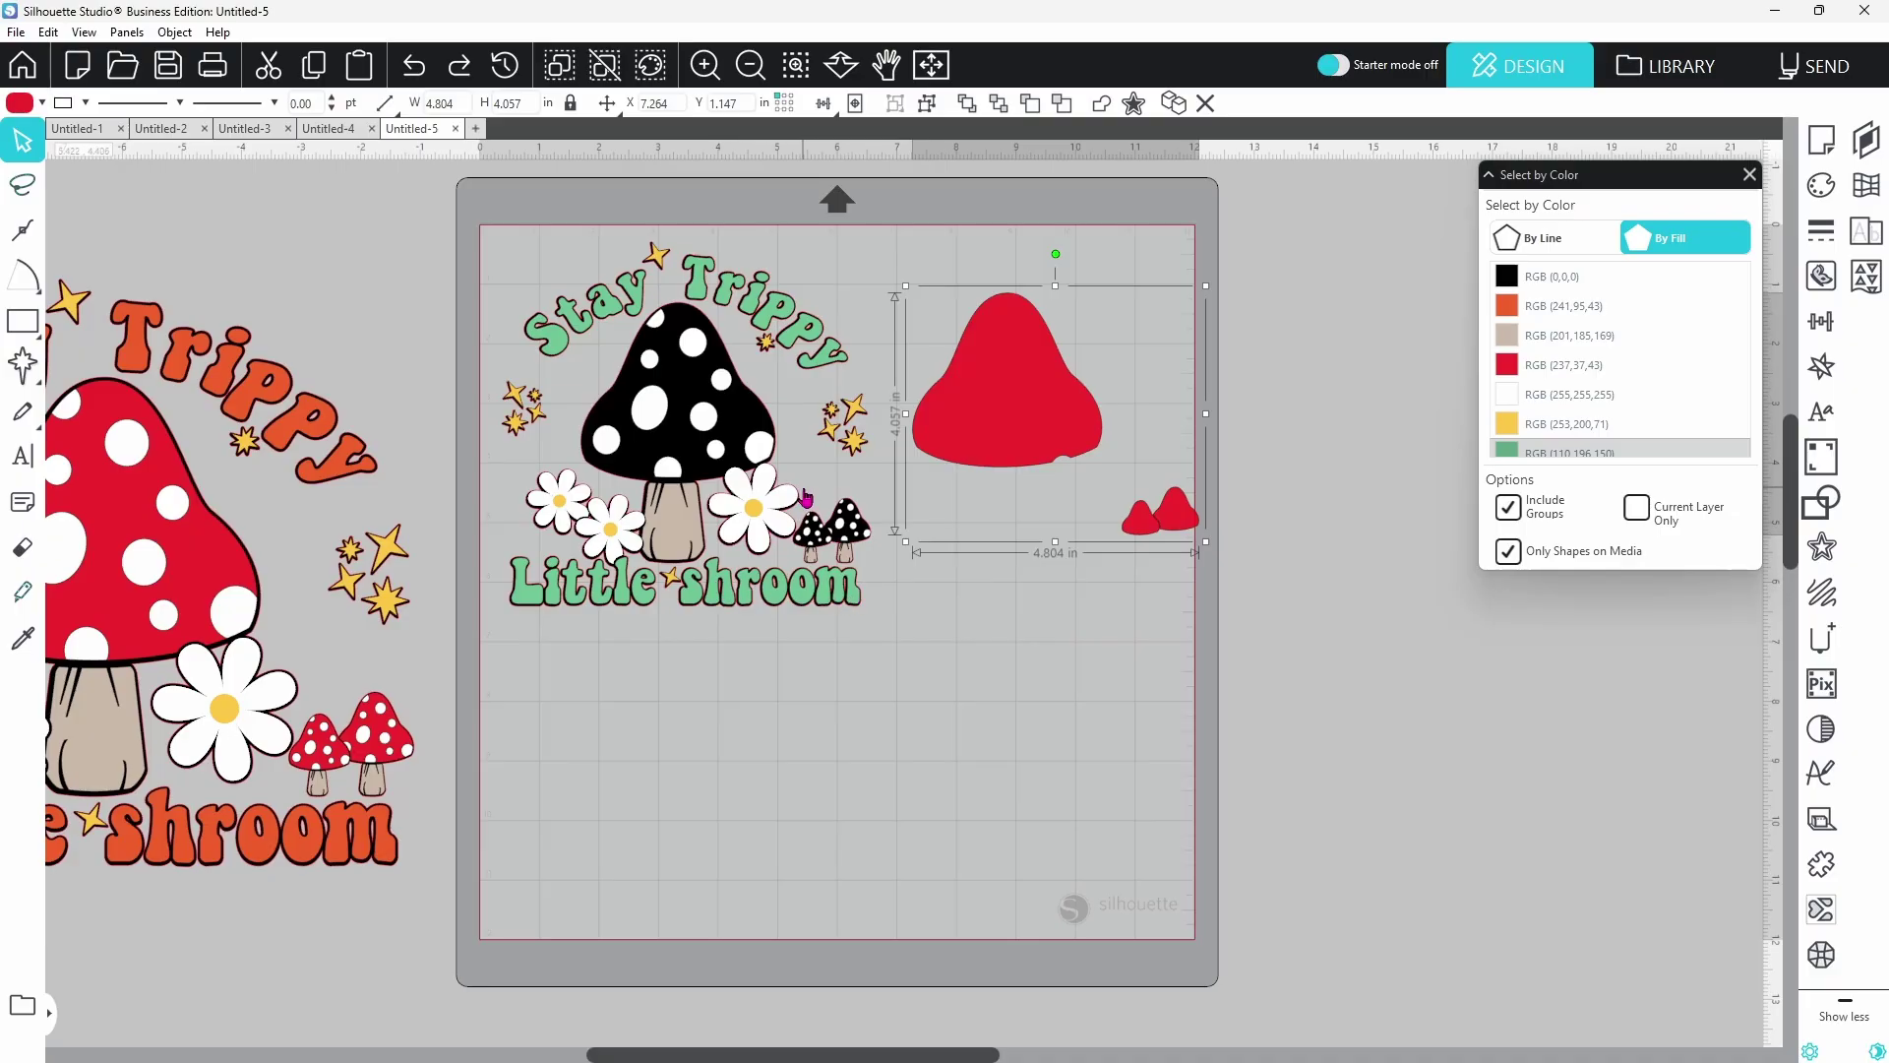
Change the fill of the green lettering group to light teal
{"action": "left_click", "coordinate": [828, 602]}
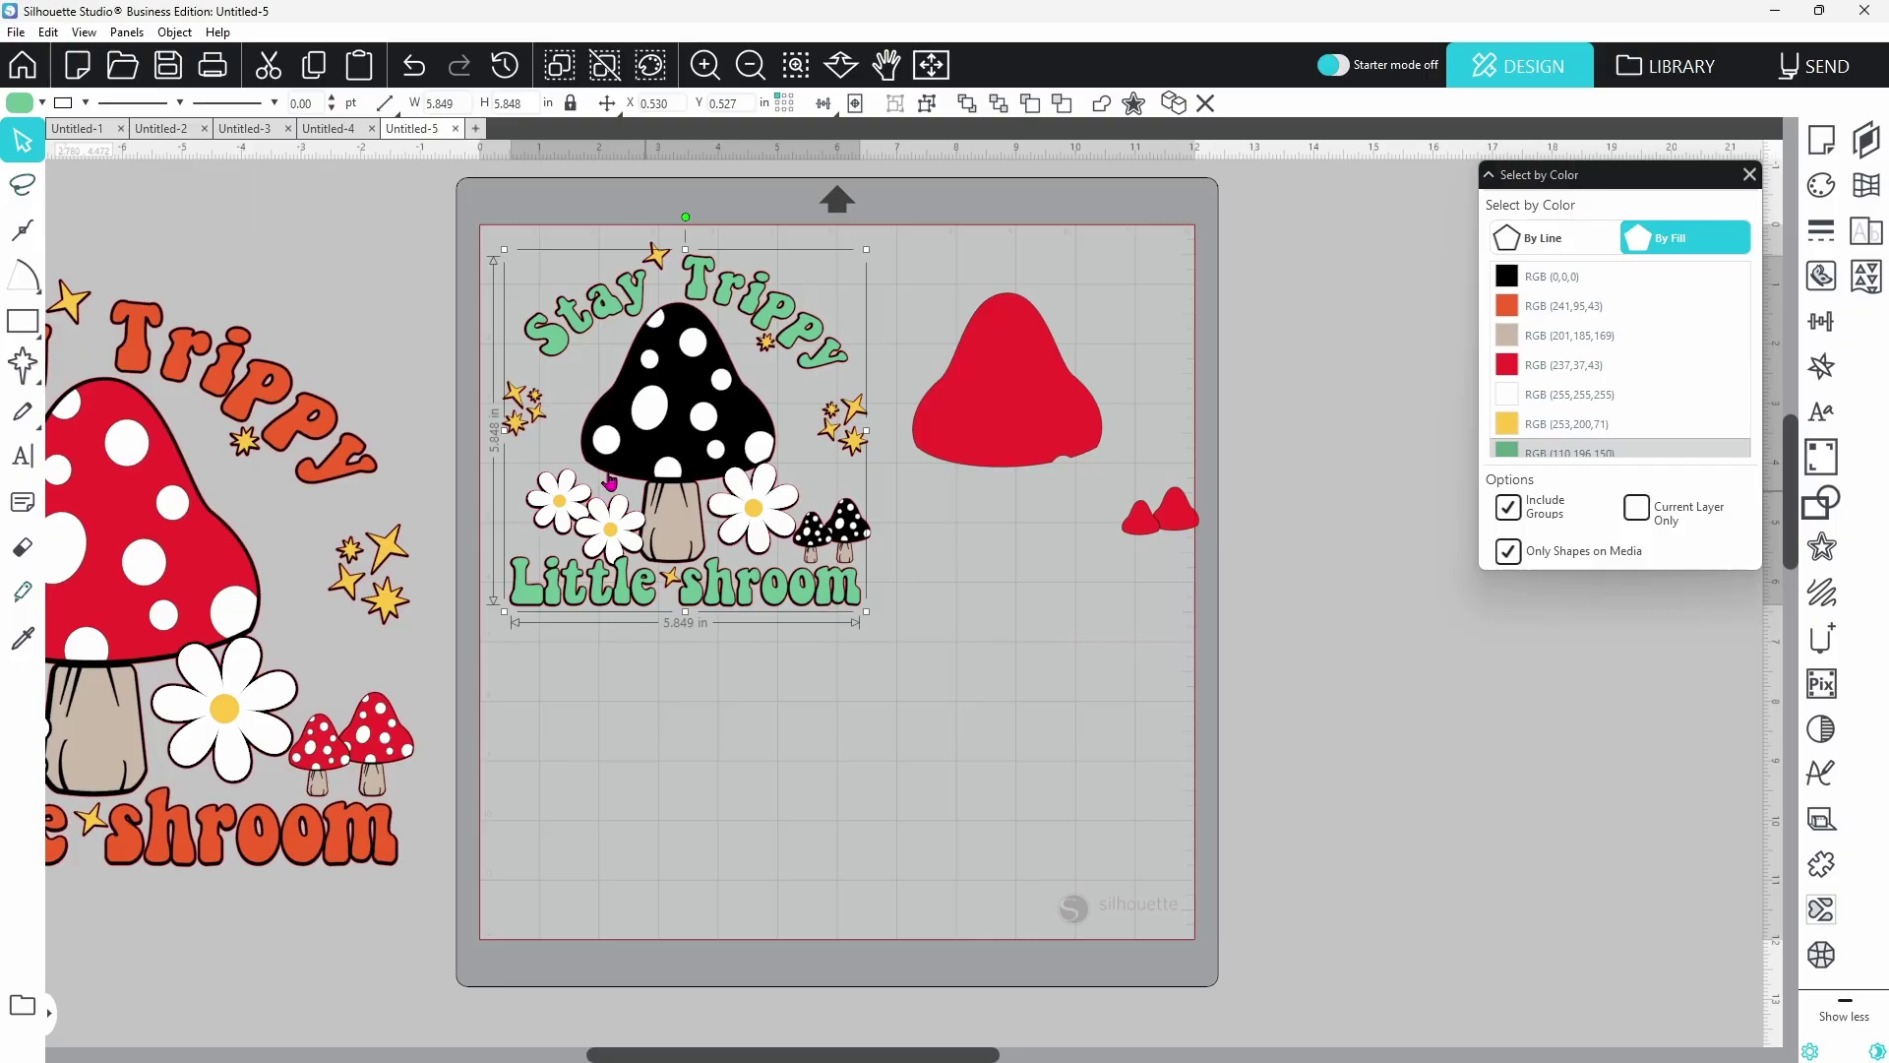
{"action": "left_click", "coordinate": [42, 103]}
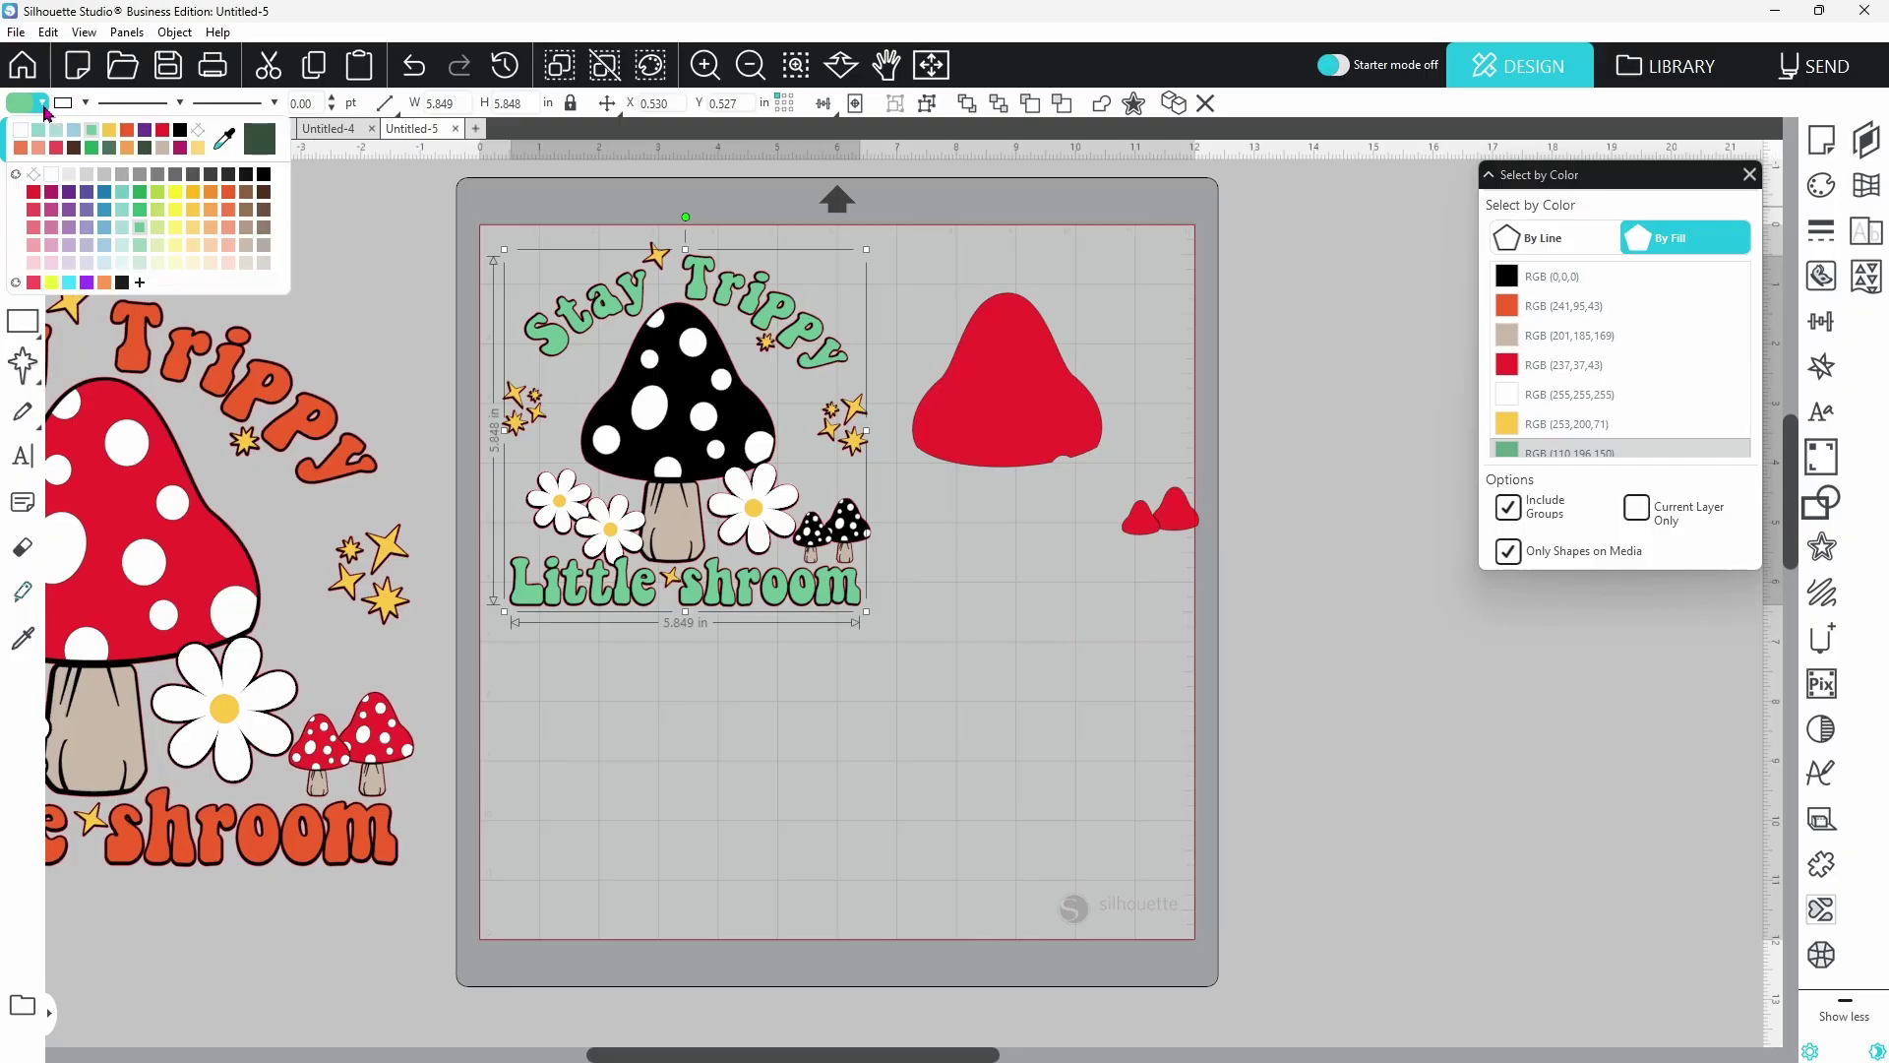
{"action": "left_click", "coordinate": [40, 134]}
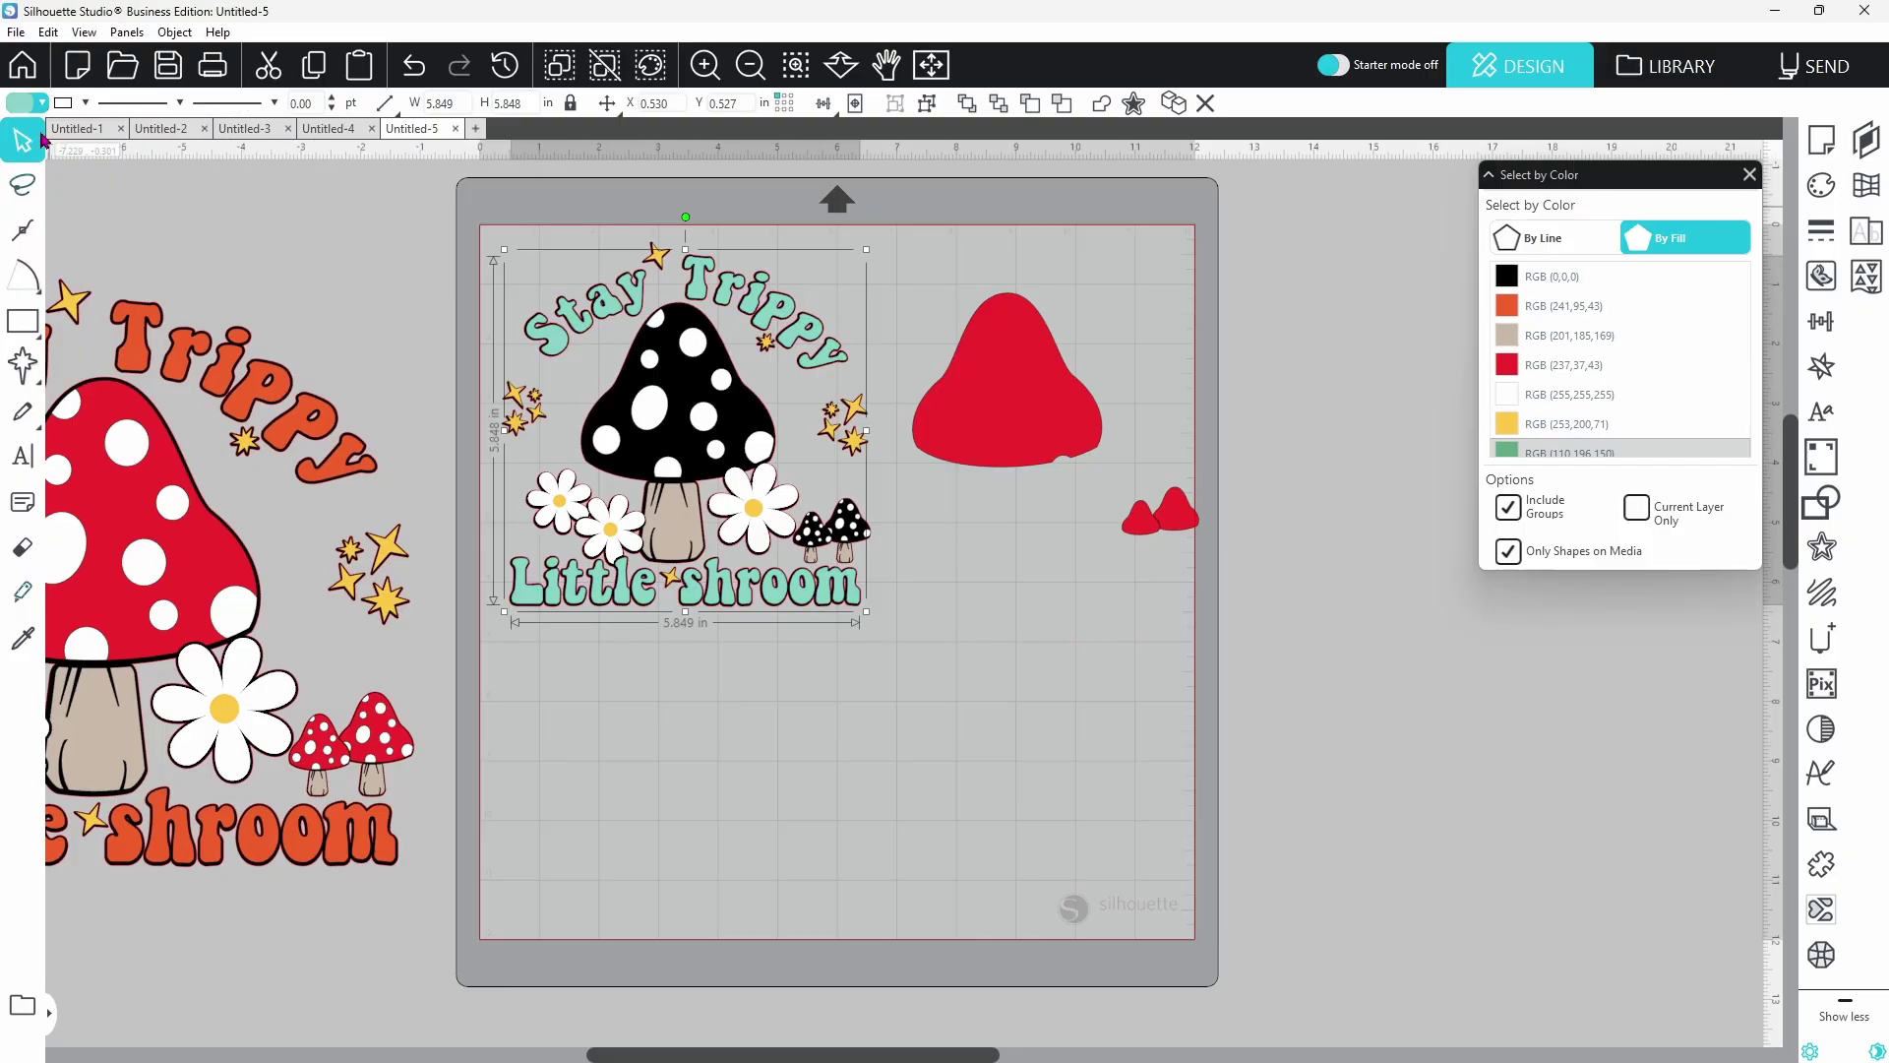